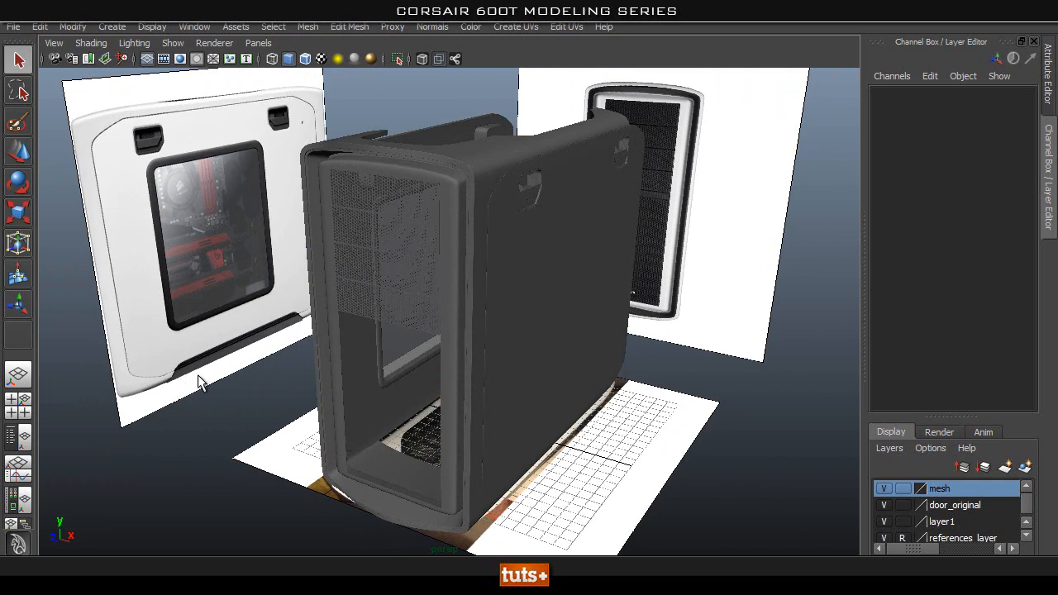
# Examine the case model and the mesh strips in its front opening from several angles.
pyautogui.keyDown('alt'); pyautogui.moveTo(629, 296); pyautogui.dragTo(474, 194); pyautogui.keyUp('alt')
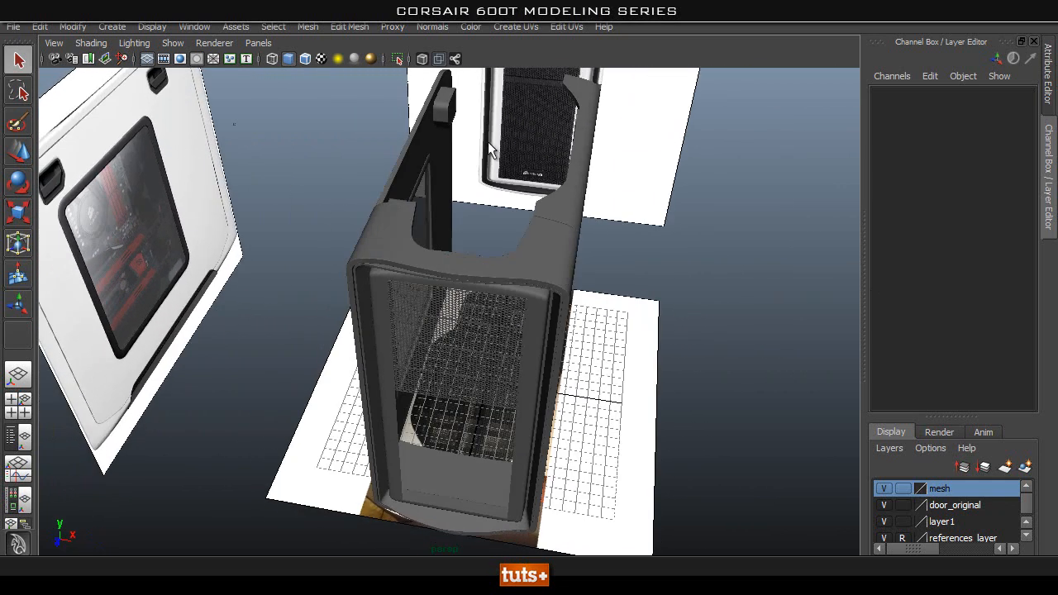
pyautogui.keyDown('alt'); pyautogui.moveTo(522, 109); pyautogui.dragTo(496, 286); pyautogui.keyUp('alt')
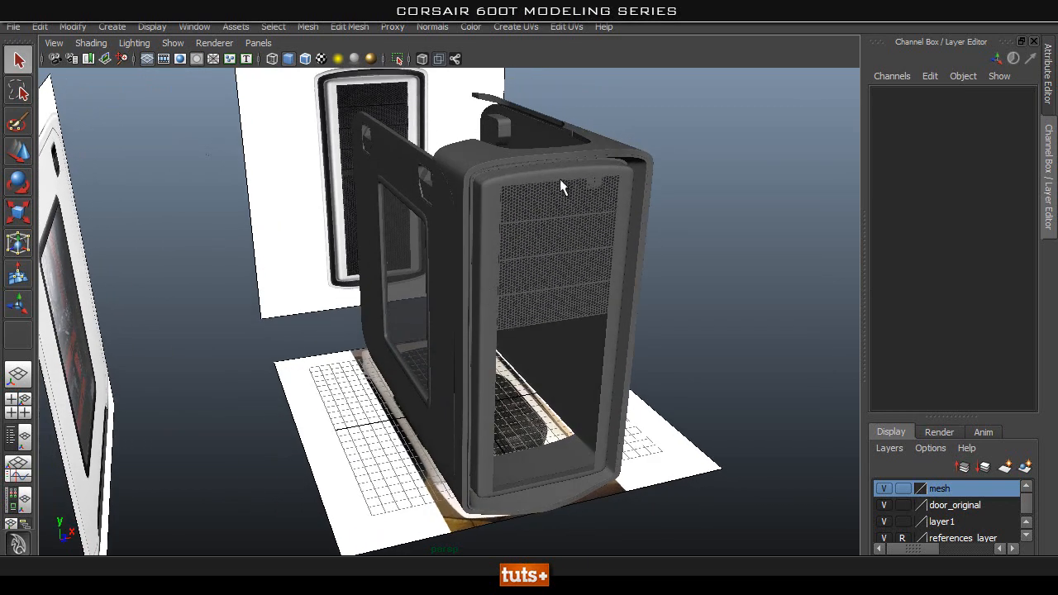
pyautogui.keyDown('alt'); pyautogui.moveTo(641, 240); pyautogui.dragTo(476, 190); pyautogui.keyUp('alt')
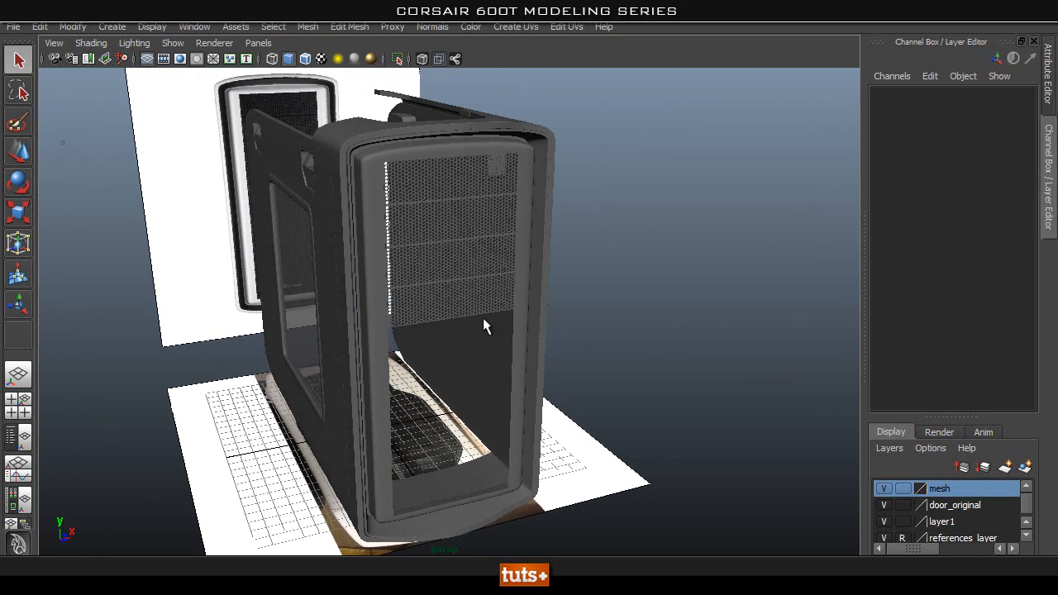
pyautogui.click(459, 198)
pyautogui.click(459, 228)
pyautogui.click(458, 258)
pyautogui.click(459, 298)
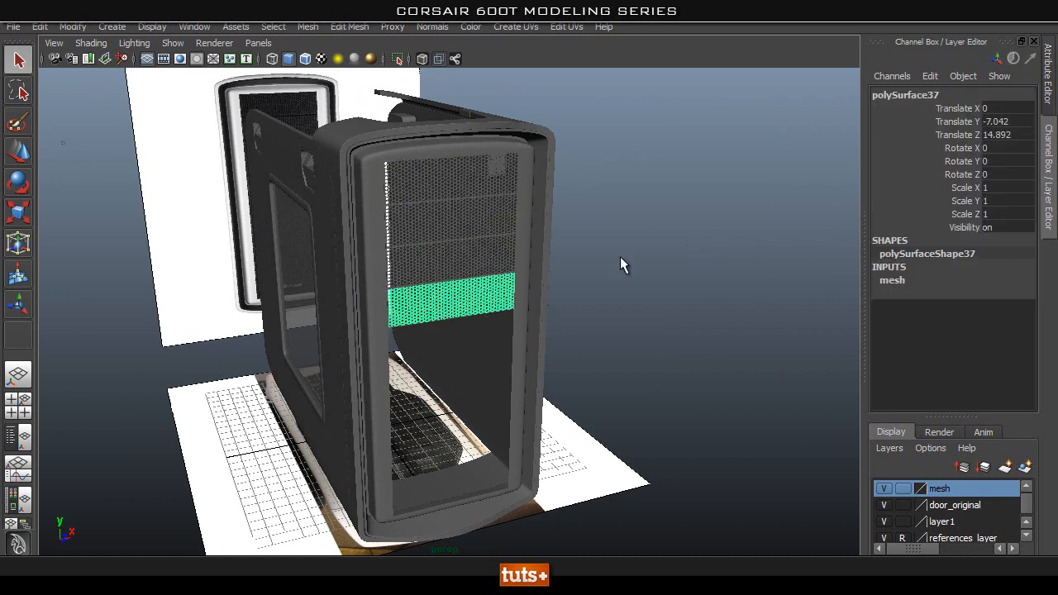
pyautogui.click(686, 278)
pyautogui.keyDown('alt'); pyautogui.moveTo(714, 276); pyautogui.dragTo(522, 275); pyautogui.keyUp('alt')
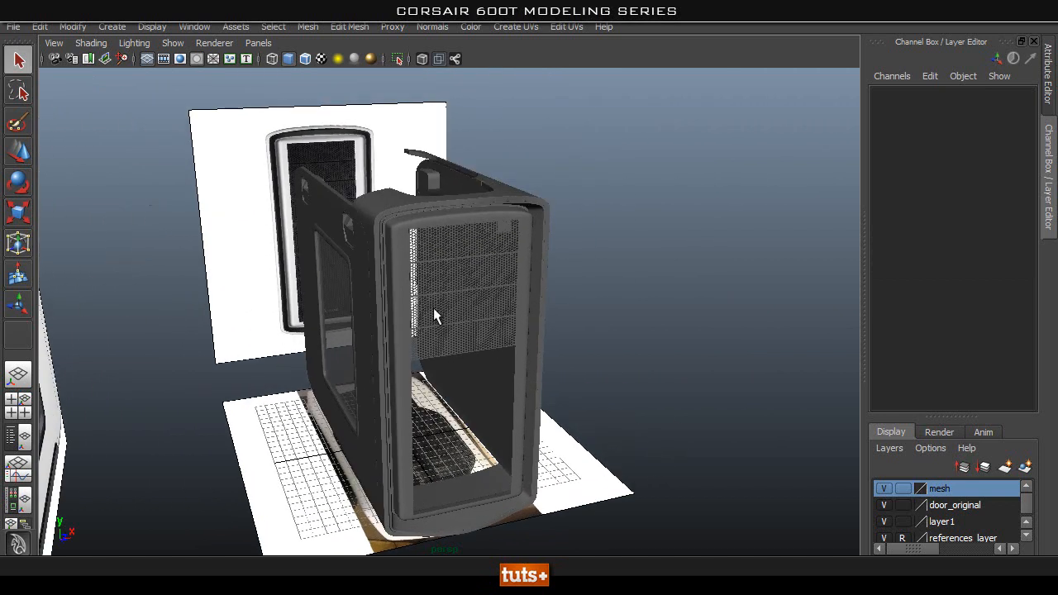
pyautogui.keyDown('alt'); pyautogui.moveTo(583, 350); pyautogui.dragTo(436, 217); pyautogui.keyUp('alt')
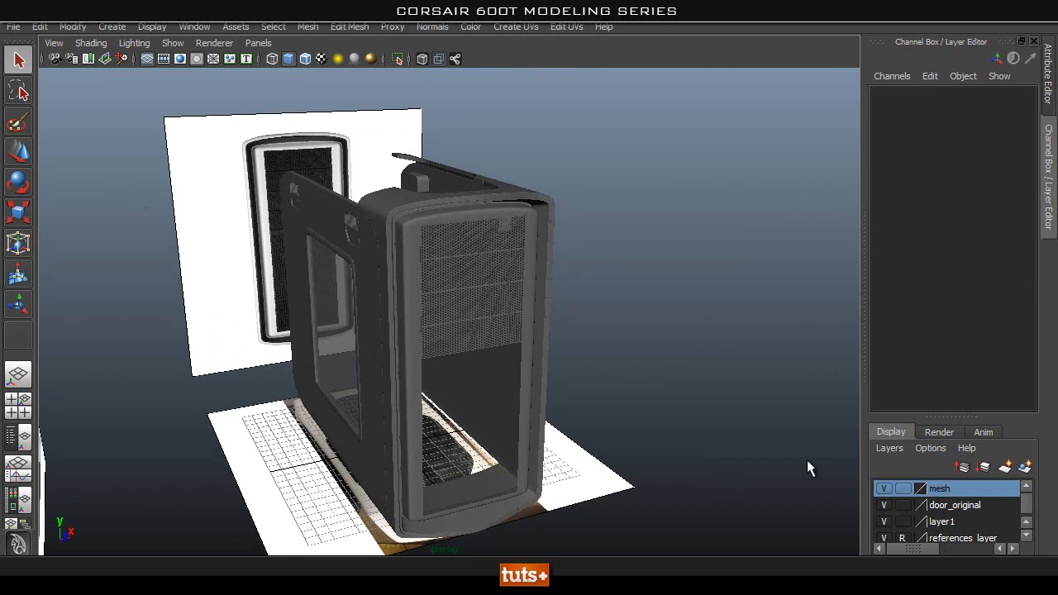
# Hide the mesh layer and bring the lower side of the case into view.
pyautogui.click(881, 488)
pyautogui.keyDown('alt'); pyautogui.moveTo(588, 341); pyautogui.dragTo(556, 313); pyautogui.keyUp('alt')
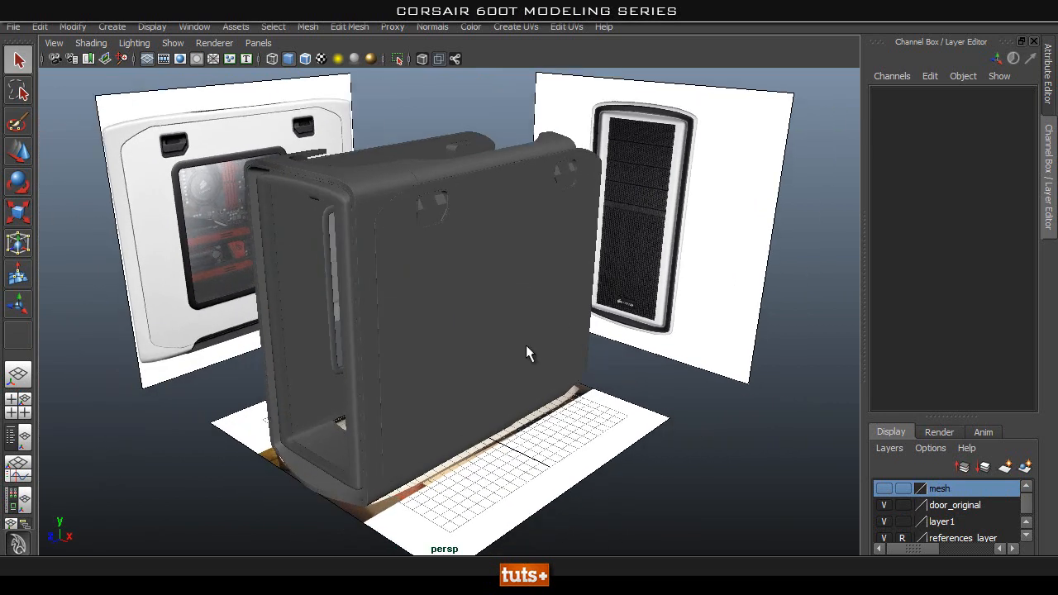
pyautogui.keyDown('alt'); pyautogui.moveTo(348, 401); pyautogui.dragTo(297, 344); pyautogui.keyUp('alt')
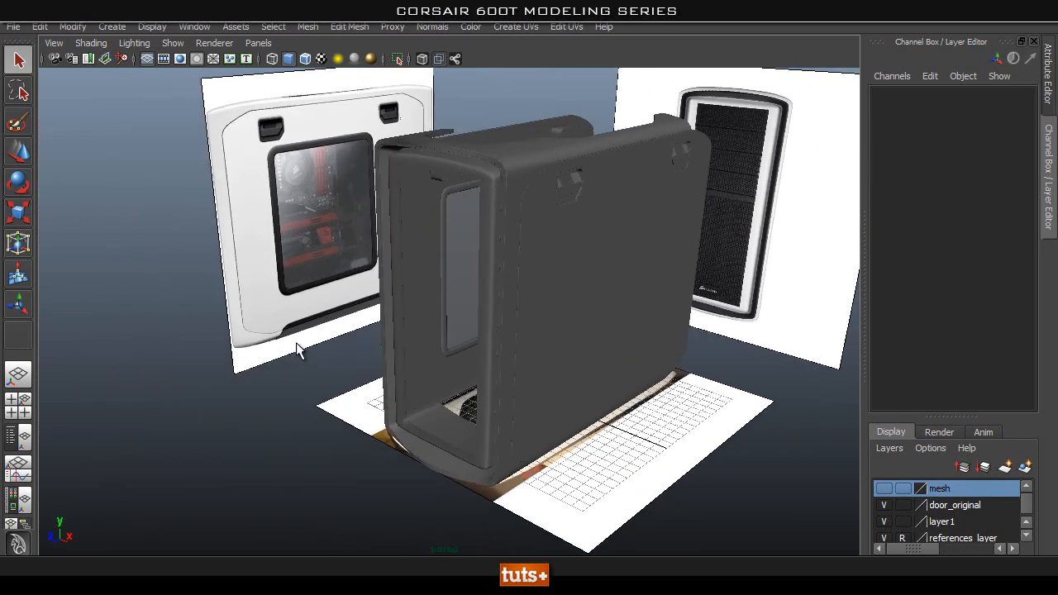
pyautogui.keyDown('alt'); pyautogui.moveTo(405, 312); pyautogui.dragTo(384, 342); pyautogui.keyUp('alt')
# Switch to the side view at the dark strip along the case's lower edge and turn on X-ray display.
pyautogui.press('space')
pyautogui.moveTo(511, 347); pyautogui.dragTo(558, 346)
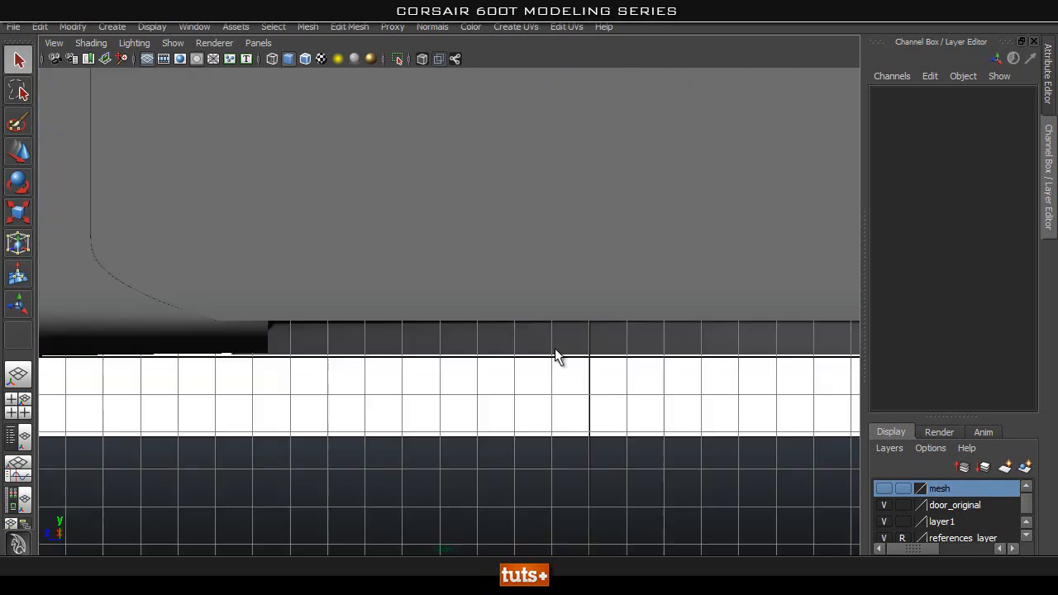
pyautogui.keyDown('alt'); pyautogui.moveTo(605, 376); pyautogui.dragTo(590, 336, button='right'); pyautogui.keyUp('alt')
pyautogui.keyDown('alt'); pyautogui.moveTo(590, 335); pyautogui.dragTo(467, 441, button='middle'); pyautogui.keyUp('alt')
pyautogui.keyDown('alt'); pyautogui.moveTo(467, 441); pyautogui.dragTo(519, 328, button='right'); pyautogui.keyUp('alt')
pyautogui.keyDown('alt'); pyautogui.moveTo(520, 328); pyautogui.dragTo(640, 256, button='middle'); pyautogui.keyUp('alt')
pyautogui.keyDown('alt'); pyautogui.moveTo(555, 244); pyautogui.dragTo(495, 286, button='middle'); pyautogui.keyUp('alt')
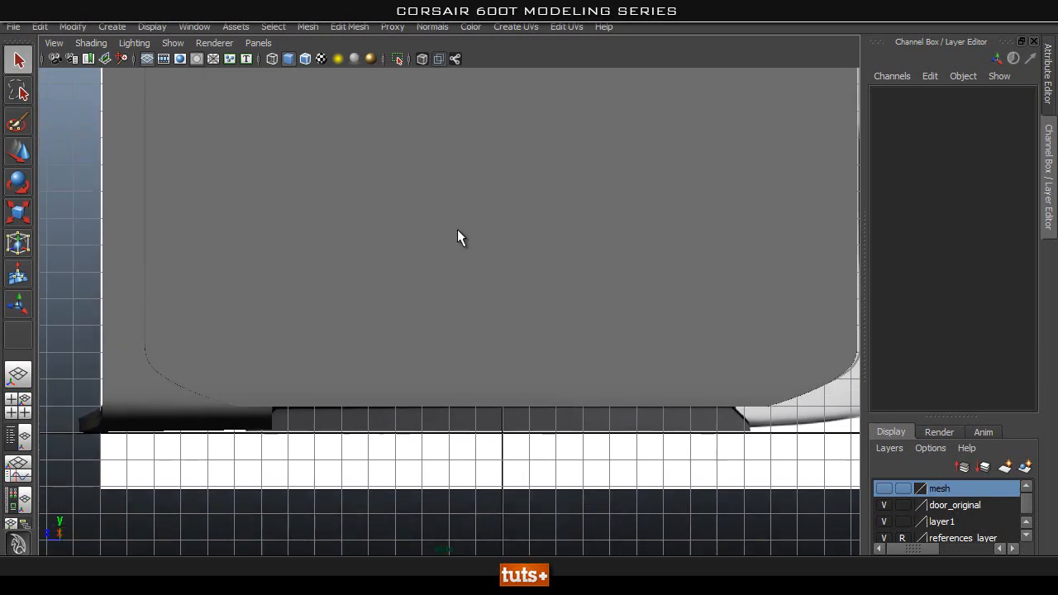
pyautogui.click(423, 59)
pyautogui.keyDown('alt'); pyautogui.moveTo(586, 314); pyautogui.dragTo(575, 236, button='middle'); pyautogui.keyUp('alt')
pyautogui.keyDown('alt'); pyautogui.moveTo(299, 269); pyautogui.dragTo(494, 277, button='right'); pyautogui.keyUp('alt')
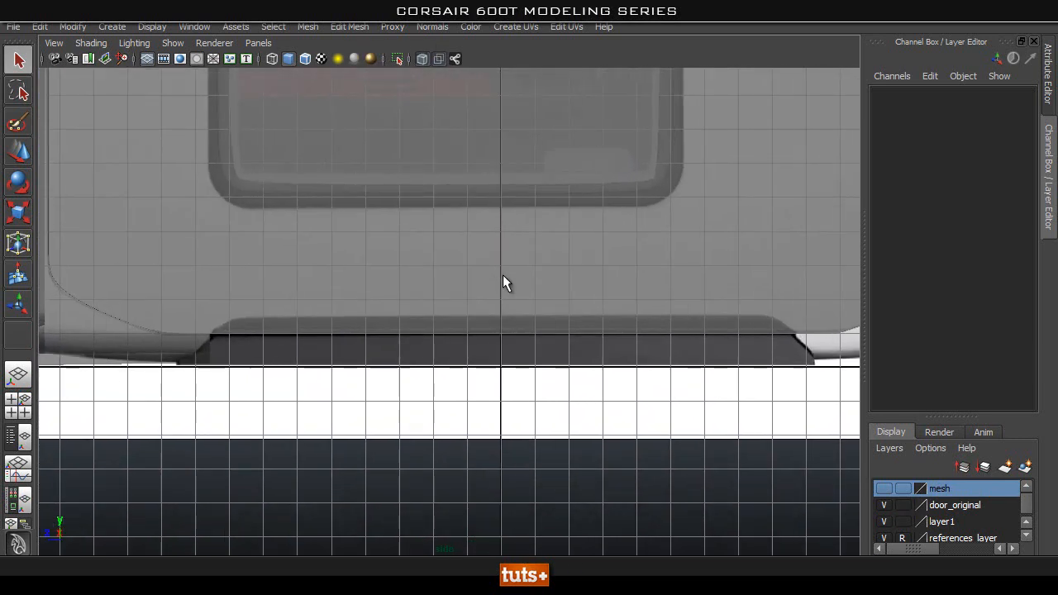
pyautogui.keyDown('alt'); pyautogui.moveTo(408, 250); pyautogui.dragTo(408, 271, button='middle'); pyautogui.keyUp('alt')
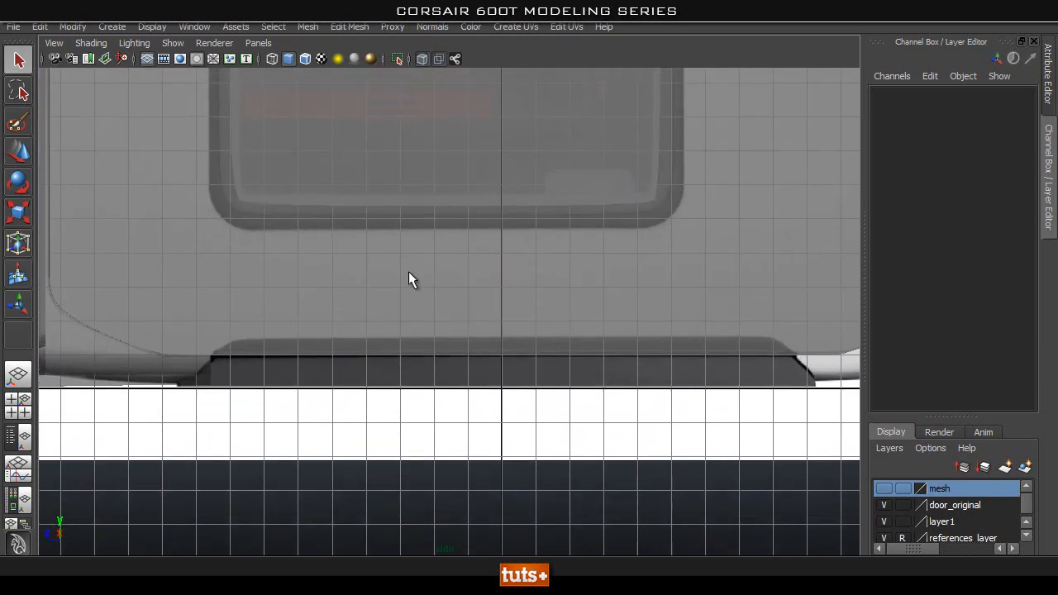
# Create a polygon cube covering the dark strip at the bottom of the side reference image.
pyautogui.click(112, 27)
pyautogui.moveTo(200, 70)
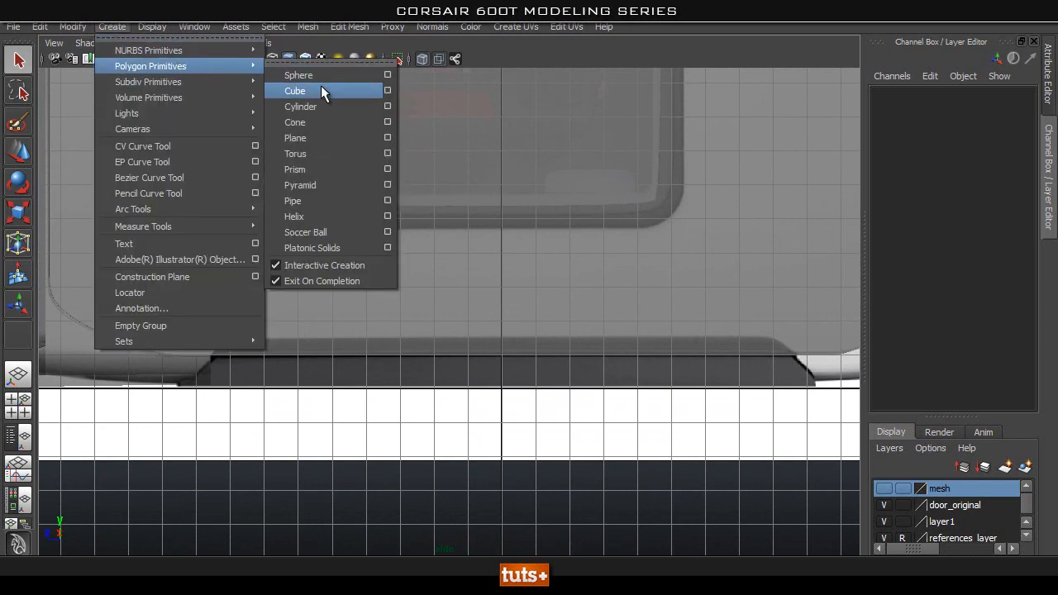
pyautogui.click(323, 91)
pyautogui.moveTo(237, 353); pyautogui.dragTo(824, 405)
pyautogui.keyDown('alt'); pyautogui.moveTo(525, 378); pyautogui.dragTo(607, 346, button='middle'); pyautogui.keyUp('alt')
pyautogui.keyDown('alt'); pyautogui.moveTo(383, 385); pyautogui.dragTo(442, 391, button='right'); pyautogui.keyUp('alt')
# In the front view, place the cube at the case's lower side edge with Translate X 6.105 and widen it to Scale X 2.374.
pyautogui.press('space')
pyautogui.moveTo(478, 337); pyautogui.dragTo(630, 381)
pyautogui.press('w')
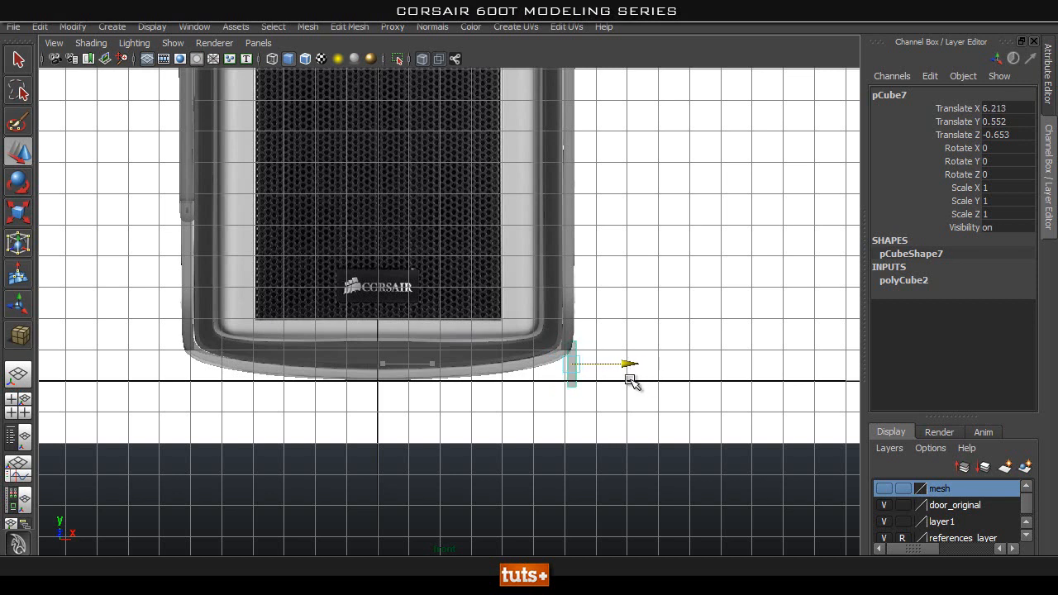
pyautogui.keyDown('alt'); pyautogui.moveTo(471, 398); pyautogui.dragTo(701, 403, button='right'); pyautogui.keyUp('alt')
pyautogui.keyDown('alt'); pyautogui.moveTo(700, 401); pyautogui.dragTo(552, 344, button='middle'); pyautogui.keyUp('alt')
pyautogui.press('r')
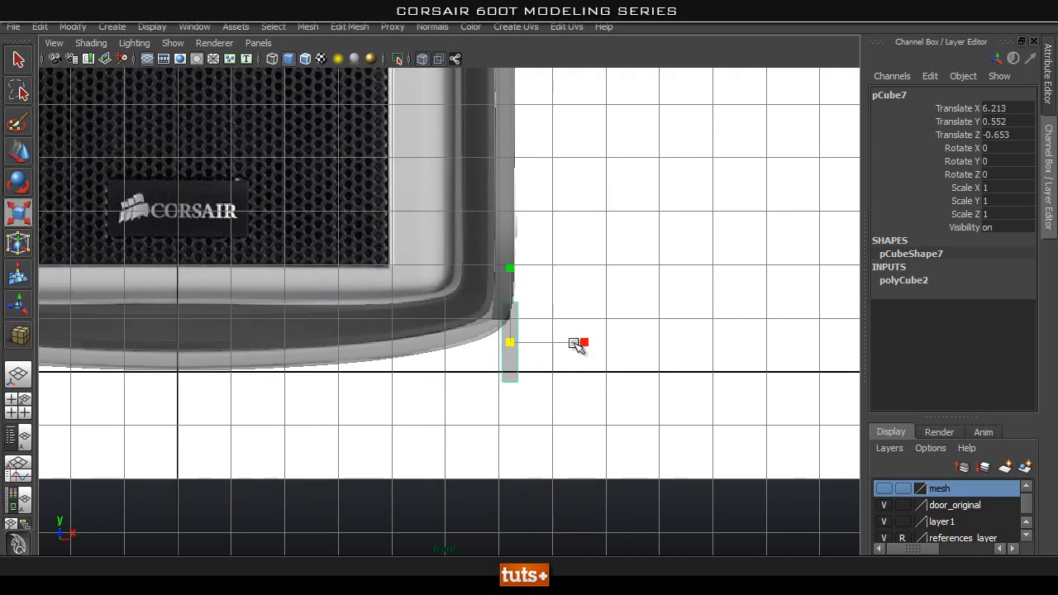
pyautogui.moveTo(625, 342); pyautogui.dragTo(686, 364, button='middle')
pyautogui.press('w')
pyautogui.moveTo(577, 343); pyautogui.dragTo(613, 350)
# In the side view, align the vertices at the cube's front end with the start of the dark strip's upper edge.
pyautogui.press('space')
pyautogui.keyDown('alt'); pyautogui.moveTo(585, 378); pyautogui.dragTo(282, 356, button='middle'); pyautogui.keyUp('alt')
pyautogui.keyDown('alt'); pyautogui.moveTo(334, 369); pyautogui.dragTo(555, 375, button='right'); pyautogui.keyUp('alt')
pyautogui.keyDown('alt'); pyautogui.moveTo(556, 376); pyautogui.dragTo(697, 367, button='middle'); pyautogui.keyUp('alt')
pyautogui.keyDown('alt'); pyautogui.moveTo(154, 359); pyautogui.dragTo(558, 361, button='middle'); pyautogui.keyUp('alt')
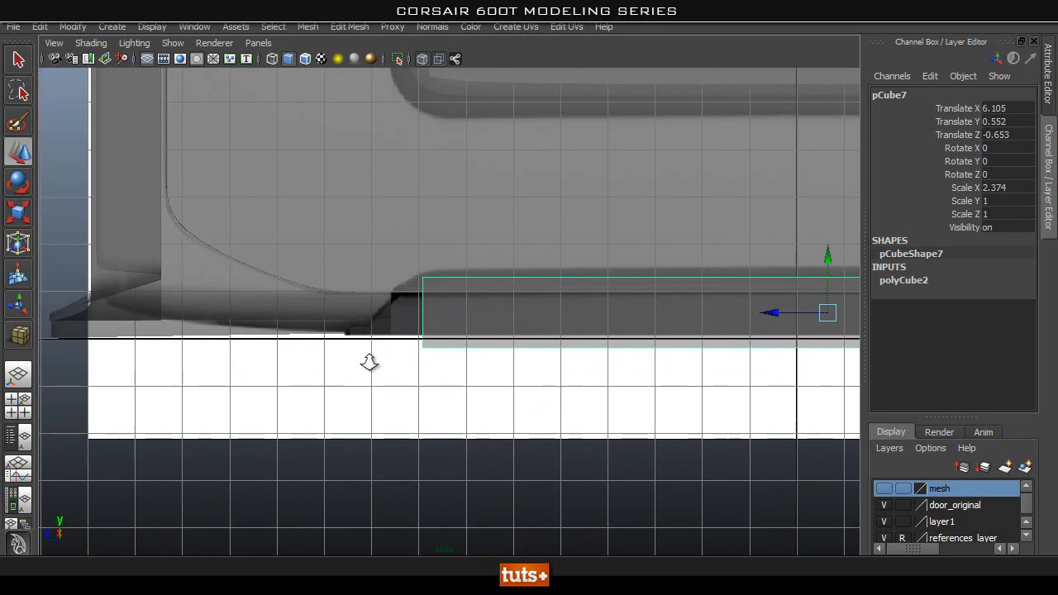
pyautogui.keyDown('alt'); pyautogui.moveTo(325, 366); pyautogui.dragTo(356, 358, button='right'); pyautogui.keyUp('alt')
pyautogui.moveTo(486, 293); pyautogui.dragTo(399, 295, button='right')
pyautogui.moveTo(464, 239); pyautogui.dragTo(371, 381)
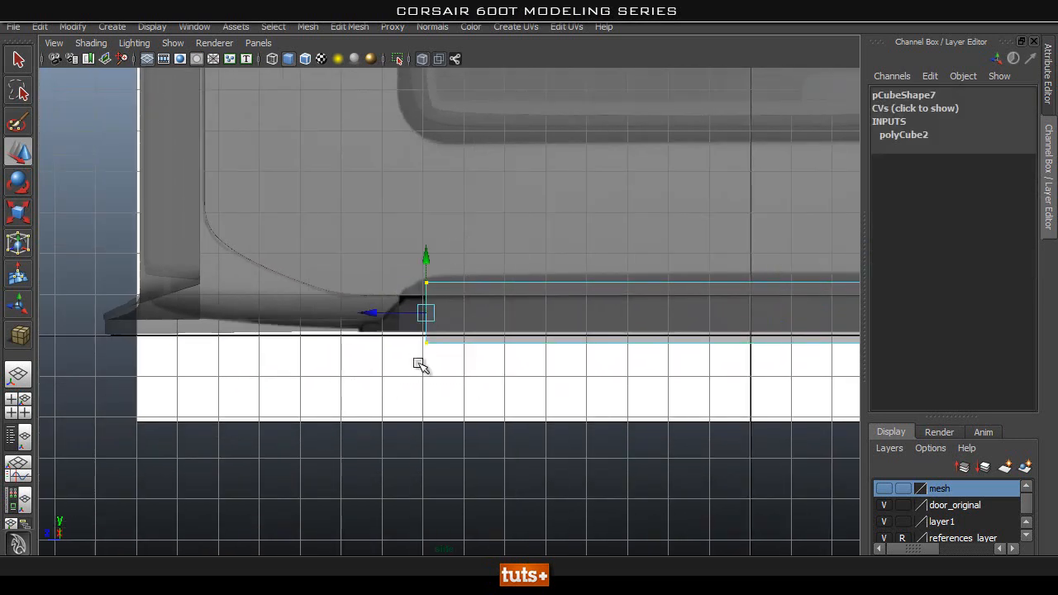
pyautogui.moveTo(364, 313)
pyautogui.mouseDown()
pyautogui.moveTo(312, 319)
pyautogui.moveTo(372, 329)
pyautogui.mouseUp()
pyautogui.keyDown('alt'); pyautogui.moveTo(700, 349); pyautogui.dragTo(428, 351, button='middle'); pyautogui.keyUp('alt')
pyautogui.keyDown('alt'); pyautogui.moveTo(541, 354); pyautogui.dragTo(446, 359, button='right'); pyautogui.keyUp('alt')
pyautogui.keyDown('alt'); pyautogui.moveTo(558, 351); pyautogui.dragTo(433, 350, button='middle'); pyautogui.keyUp('alt')
pyautogui.keyDown('alt'); pyautogui.moveTo(565, 314); pyautogui.dragTo(416, 311, button='right'); pyautogui.keyUp('alt')
pyautogui.keyDown('alt'); pyautogui.moveTo(415, 311); pyautogui.dragTo(474, 312, button='middle'); pyautogui.keyUp('alt')
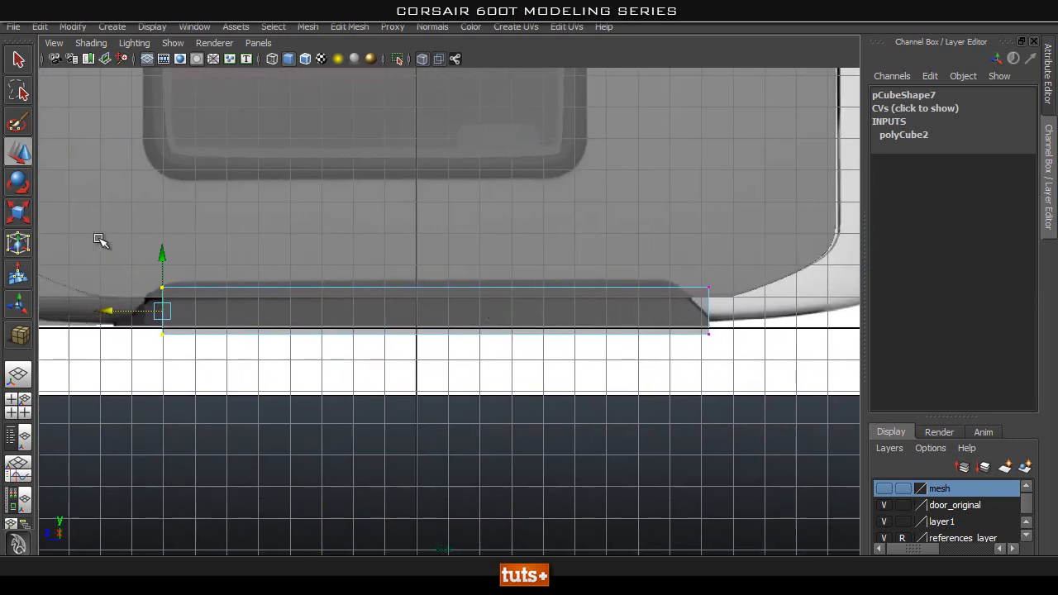
# Raise the cube's upper vertices to the strip's top edge and pull its rear upper vertices inward to the start of the slope.
pyautogui.moveTo(788, 326); pyautogui.dragTo(116, 240)
pyautogui.moveTo(437, 231); pyautogui.dragTo(437, 223)
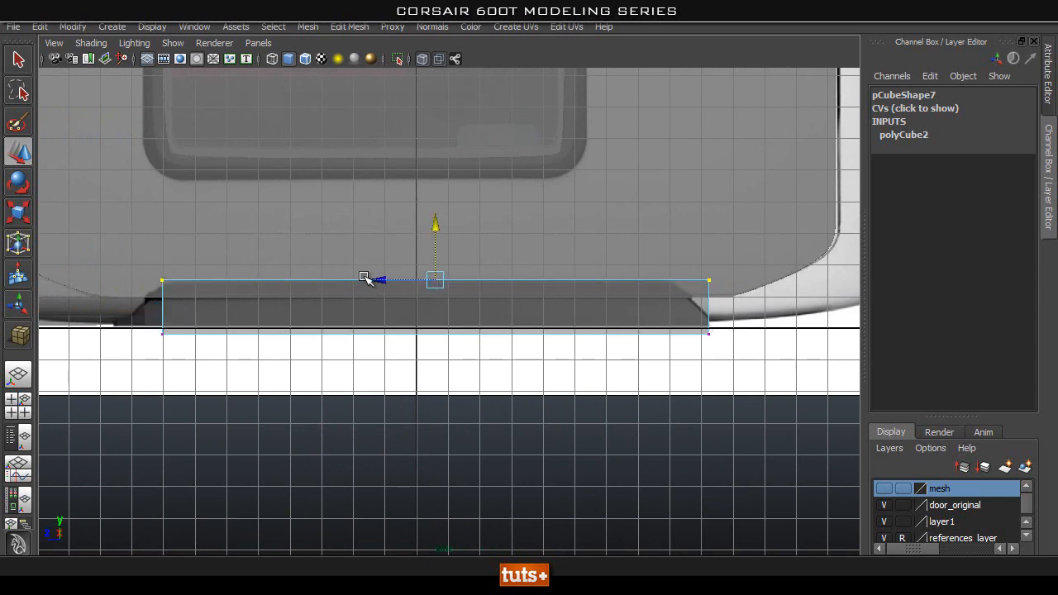
pyautogui.keyDown('alt'); pyautogui.moveTo(481, 311); pyautogui.dragTo(669, 321, button='right'); pyautogui.keyUp('alt')
pyautogui.keyDown('alt'); pyautogui.moveTo(668, 322); pyautogui.dragTo(538, 332, button='middle'); pyautogui.keyUp('alt')
pyautogui.moveTo(826, 245); pyautogui.dragTo(679, 273)
pyautogui.keyDown('alt'); pyautogui.moveTo(766, 317); pyautogui.dragTo(536, 355, button='right'); pyautogui.keyUp('alt')
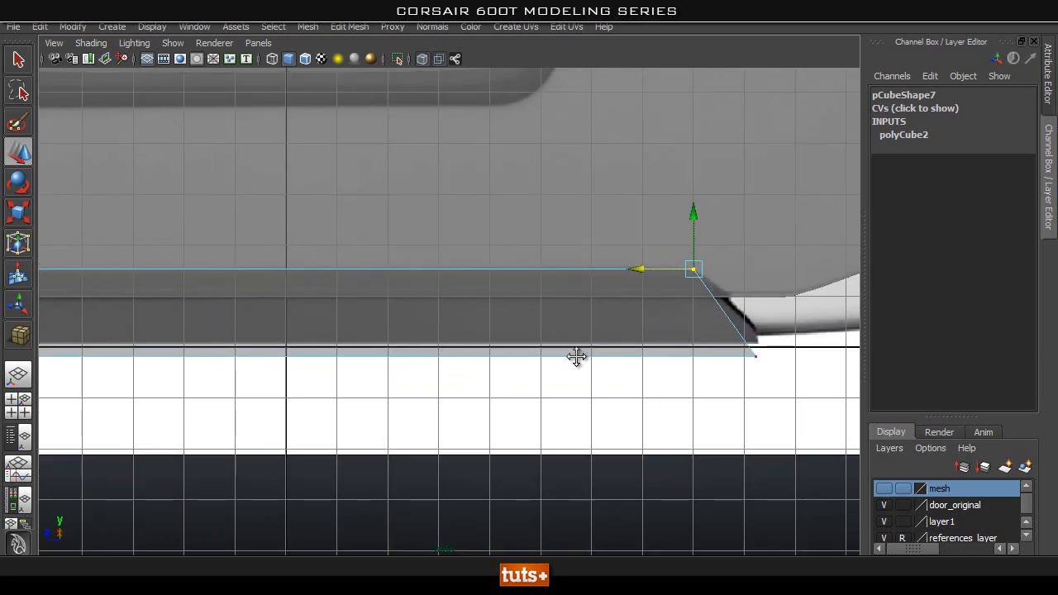
pyautogui.keyDown('alt'); pyautogui.moveTo(536, 354); pyautogui.dragTo(658, 361, button='middle'); pyautogui.keyUp('alt')
# Detach the Edit Mesh command list and insert a lengthwise edge loop near the bottom of the strip block.
pyautogui.click(348, 26)
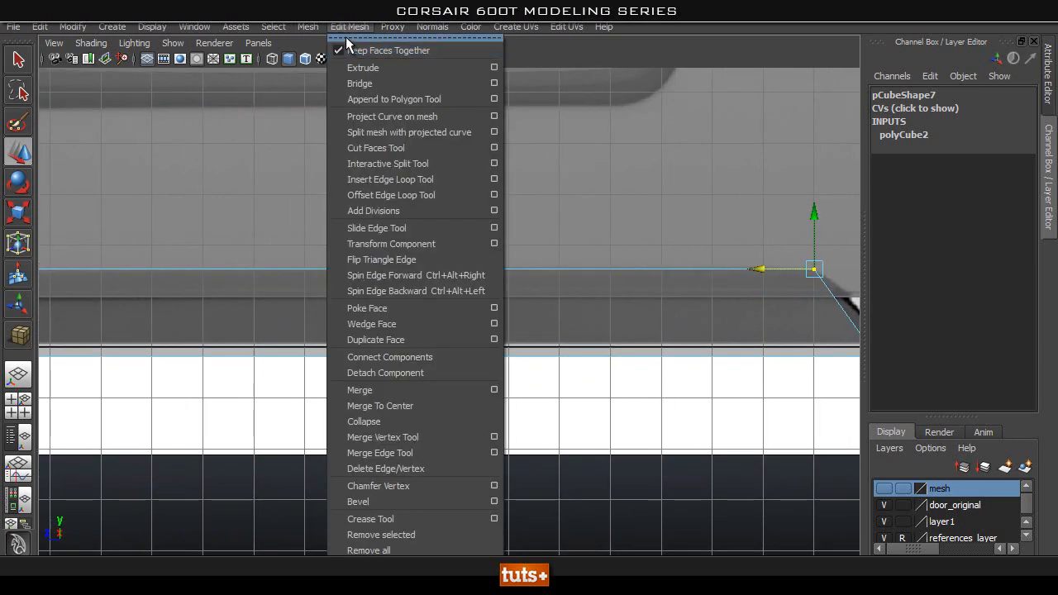
pyautogui.click(343, 34)
pyautogui.moveTo(798, 123); pyautogui.dragTo(869, 48)
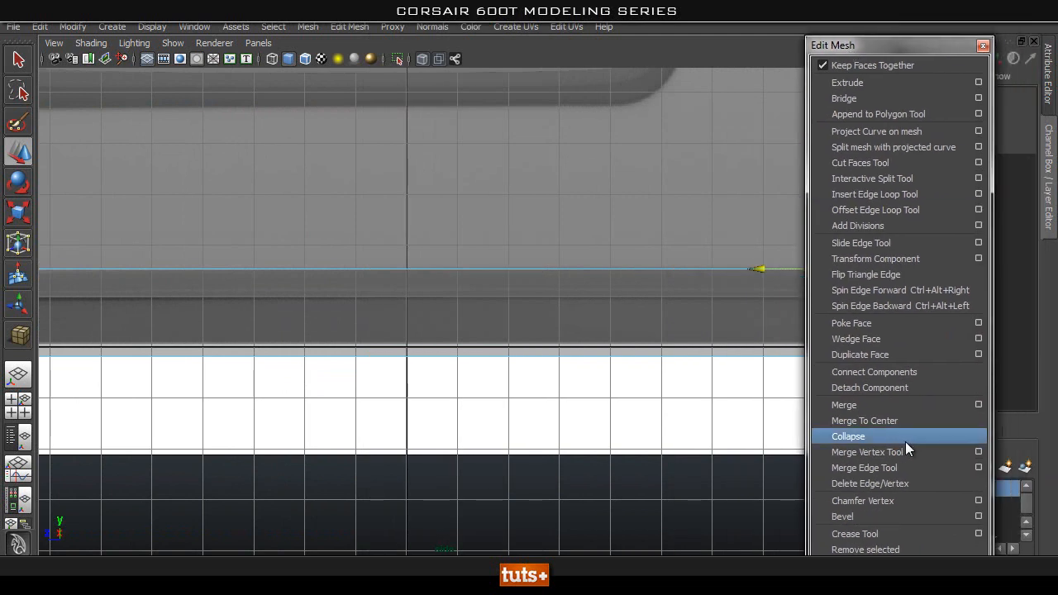
pyautogui.click(872, 194)
pyautogui.keyDown('alt'); pyautogui.moveTo(767, 332); pyautogui.dragTo(499, 299, button='middle'); pyautogui.keyUp('alt')
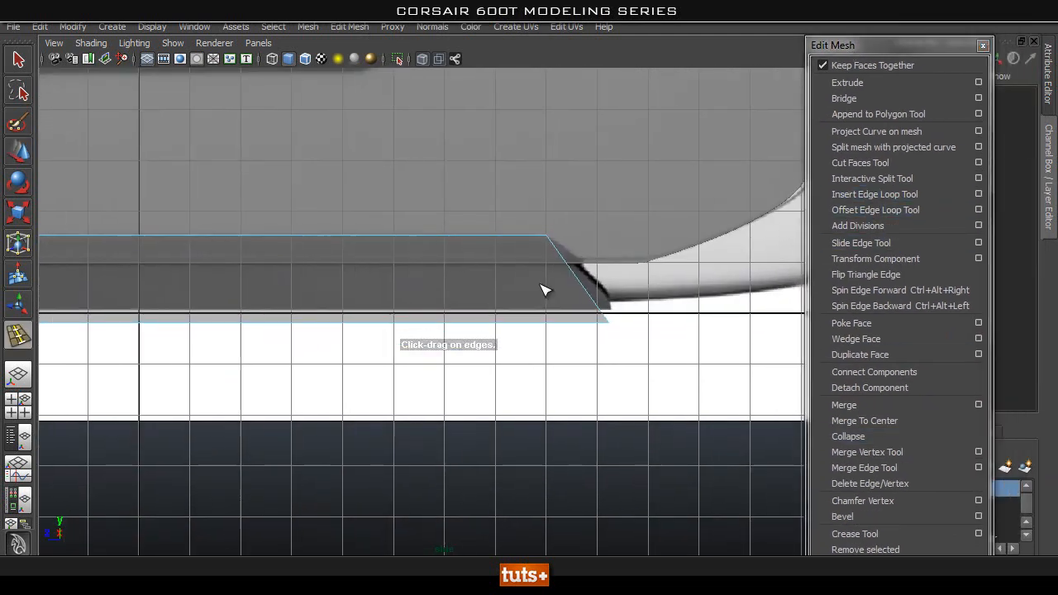
pyautogui.moveTo(578, 283); pyautogui.dragTo(582, 291)
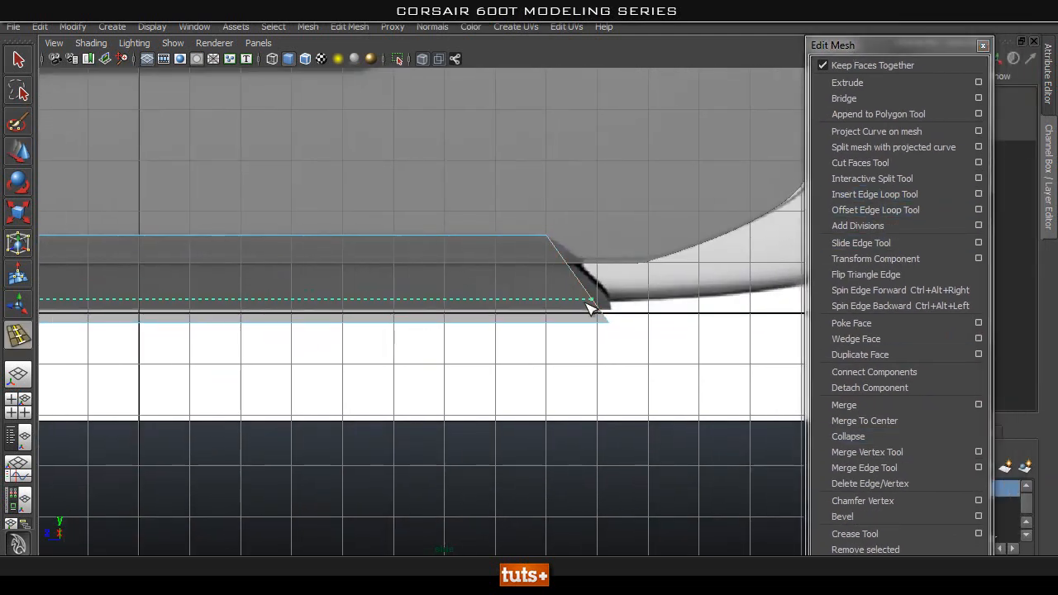
pyautogui.moveTo(587, 306); pyautogui.dragTo(587, 307)
# Raise the strip block's bottom vertices to the ground line.
pyautogui.press('q')
pyautogui.moveTo(520, 298); pyautogui.dragTo(405, 292, button='right')
pyautogui.scroll(-3, 386, 337)
pyautogui.keyDown('alt'); pyautogui.moveTo(386, 336); pyautogui.dragTo(544, 324, button='middle'); pyautogui.keyUp('alt')
pyautogui.moveTo(137, 308); pyautogui.dragTo(138, 308)
pyautogui.keyDown('shift'); pyautogui.moveTo(526, 281); pyautogui.dragTo(730, 357); pyautogui.keyUp('shift')
pyautogui.press('w')
pyautogui.moveTo(408, 234); pyautogui.dragTo(414, 227)
# Move the lower vertices at the block's rear end along Z to match the reference's sloped corner.
pyautogui.keyDown('alt'); pyautogui.moveTo(370, 269); pyautogui.dragTo(774, 210, button='right'); pyautogui.keyUp('alt')
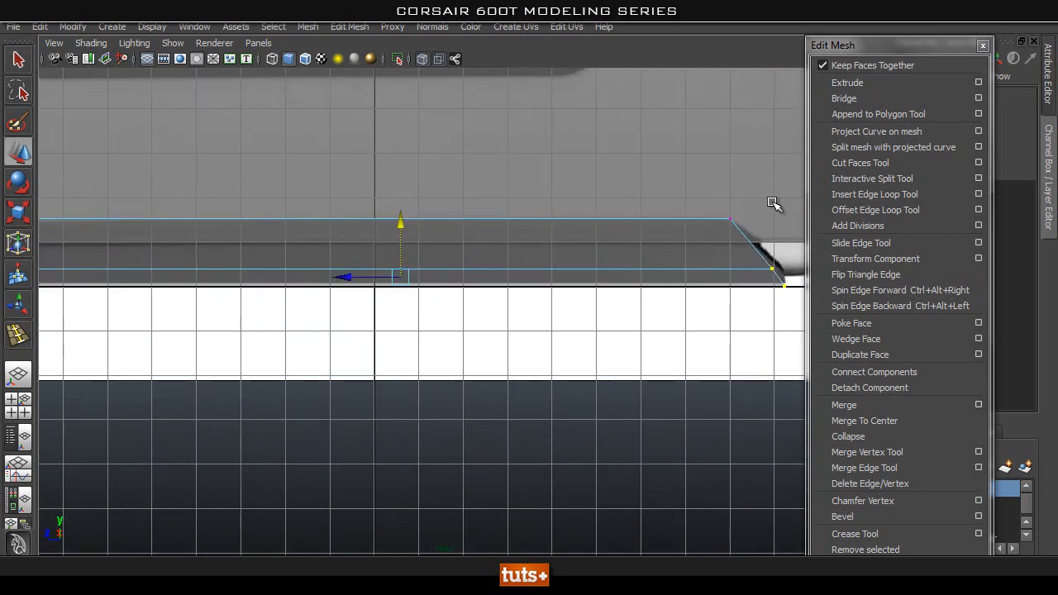
pyautogui.keyDown('alt'); pyautogui.moveTo(774, 210); pyautogui.dragTo(647, 250, button='middle'); pyautogui.keyUp('alt')
pyautogui.moveTo(649, 250); pyautogui.dragTo(535, 289)
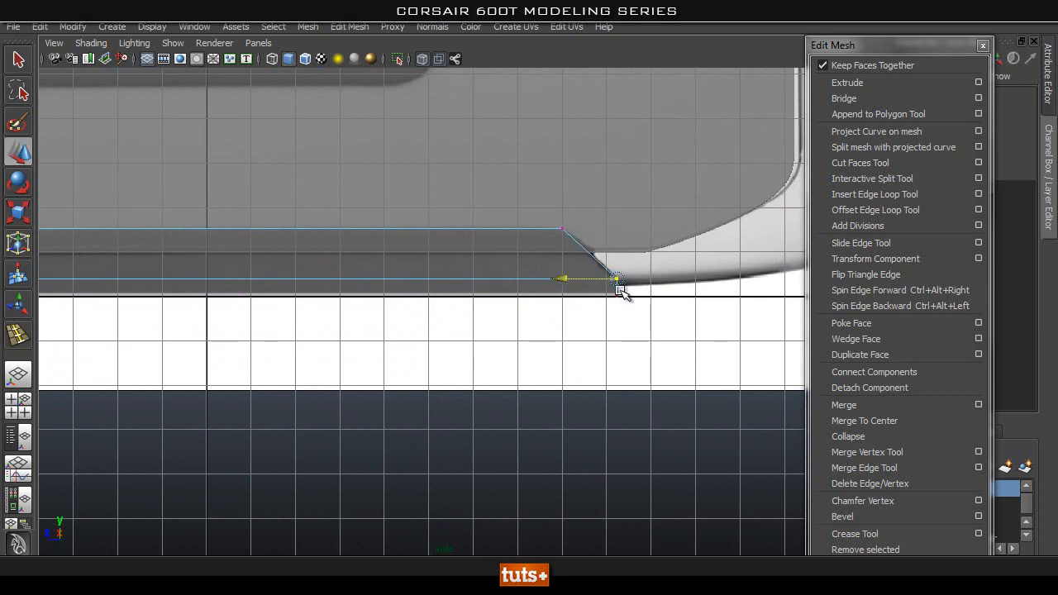
# Shape the block's front end by moving its lower vertices outward and its top vertices inward along the reference slope.
pyautogui.keyDown('alt'); pyautogui.moveTo(486, 379); pyautogui.dragTo(851, 318, button='middle'); pyautogui.keyUp('alt')
pyautogui.keyDown('alt'); pyautogui.moveTo(234, 374); pyautogui.dragTo(499, 434, button='middle'); pyautogui.keyUp('alt')
pyautogui.keyDown('alt'); pyautogui.moveTo(165, 388); pyautogui.dragTo(385, 328, button='right'); pyautogui.keyUp('alt')
pyautogui.keyDown('alt'); pyautogui.moveTo(385, 328); pyautogui.dragTo(378, 386, button='middle'); pyautogui.keyUp('alt')
pyautogui.keyDown('alt'); pyautogui.moveTo(208, 382); pyautogui.dragTo(321, 349, button='right'); pyautogui.keyUp('alt')
pyautogui.moveTo(353, 271); pyautogui.dragTo(506, 349)
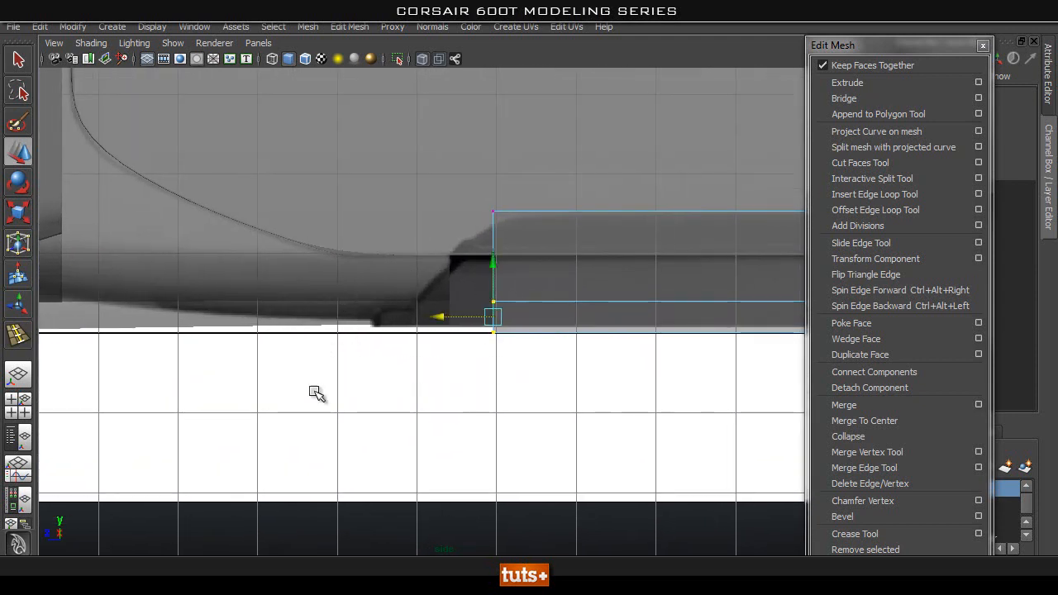
pyautogui.moveTo(438, 315); pyautogui.dragTo(359, 312, button='middle')
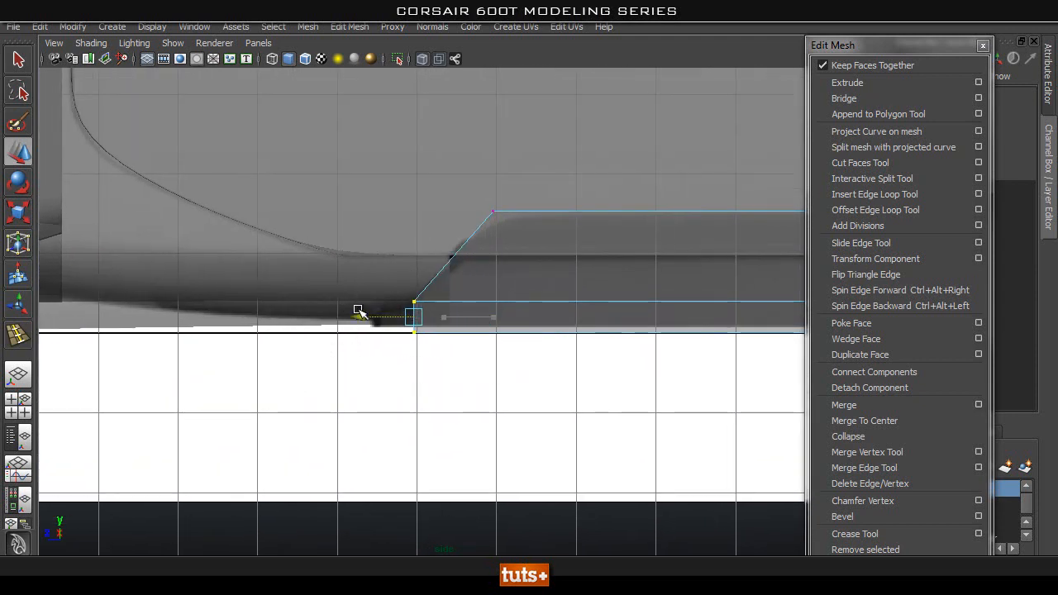
pyautogui.keyDown('alt'); pyautogui.moveTo(243, 348); pyautogui.dragTo(443, 328, button='right'); pyautogui.keyUp('alt')
pyautogui.moveTo(545, 235); pyautogui.dragTo(465, 198)
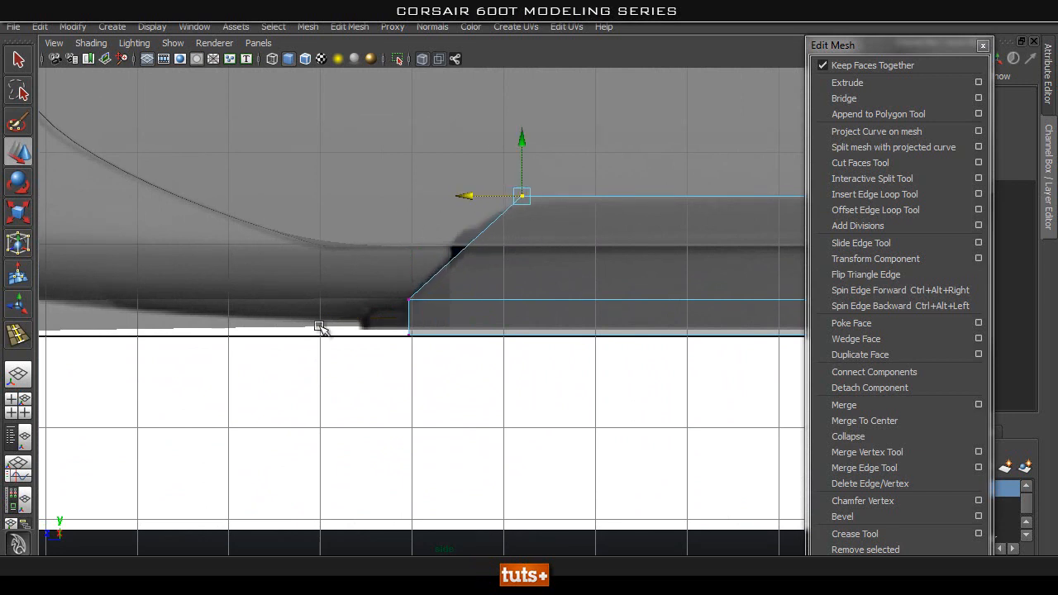
pyautogui.keyDown('alt'); pyautogui.moveTo(349, 291); pyautogui.dragTo(414, 307, button='middle'); pyautogui.keyUp('alt')
# Extrude the small lower face at the block's front end forward to the tip of the dark strip in the reference.
pyautogui.press('space')
pyautogui.moveTo(470, 272); pyautogui.dragTo(470, 238)
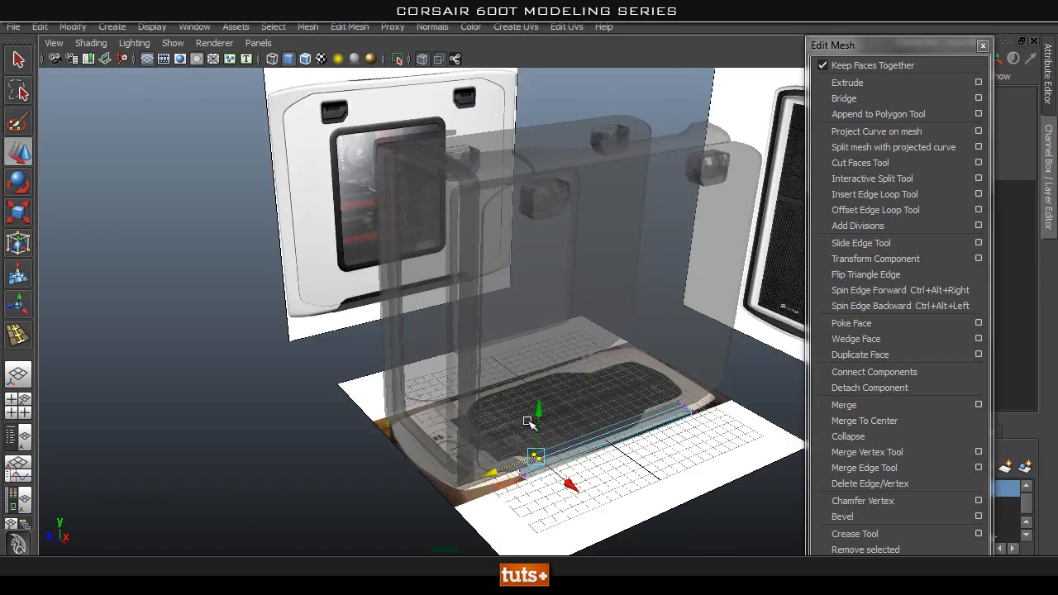
pyautogui.press('f')
pyautogui.keyDown('alt'); pyautogui.moveTo(558, 431); pyautogui.dragTo(479, 306, button='middle'); pyautogui.keyUp('alt')
pyautogui.keyDown('alt'); pyautogui.moveTo(479, 306); pyautogui.dragTo(330, 264, button='right'); pyautogui.keyUp('alt')
pyautogui.keyDown('alt'); pyautogui.moveTo(331, 264); pyautogui.dragTo(451, 347, button='middle'); pyautogui.keyUp('alt')
pyautogui.keyDown('alt'); pyautogui.moveTo(450, 347); pyautogui.dragTo(564, 371, button='right'); pyautogui.keyUp('alt')
pyautogui.press('q')
pyautogui.moveTo(497, 296); pyautogui.dragTo(500, 330, button='right')
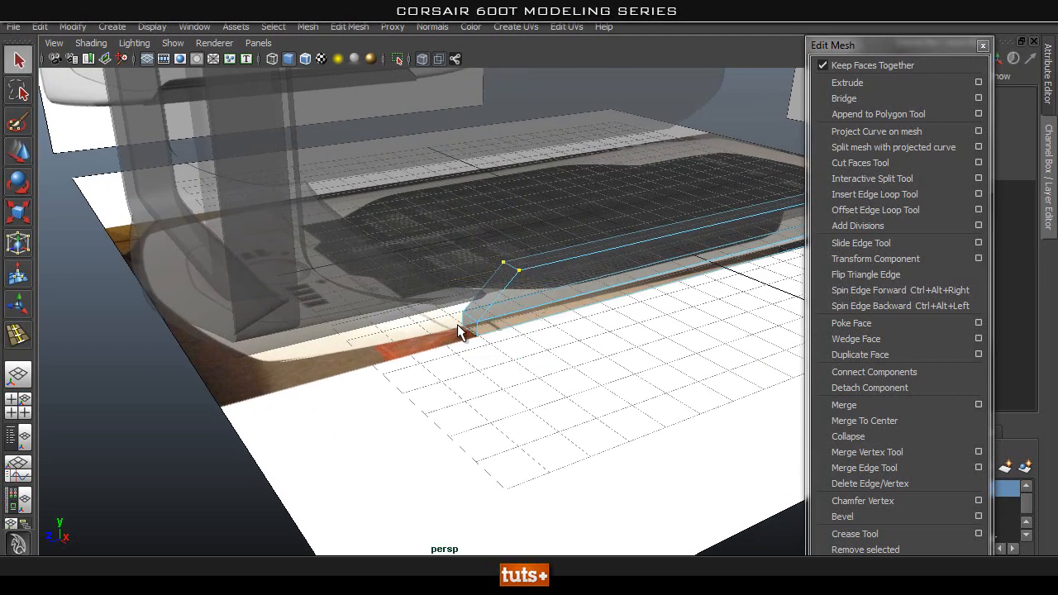
pyautogui.click(881, 87)
pyautogui.press('w')
pyautogui.moveTo(427, 337); pyautogui.dragTo(467, 334)
pyautogui.press('space')
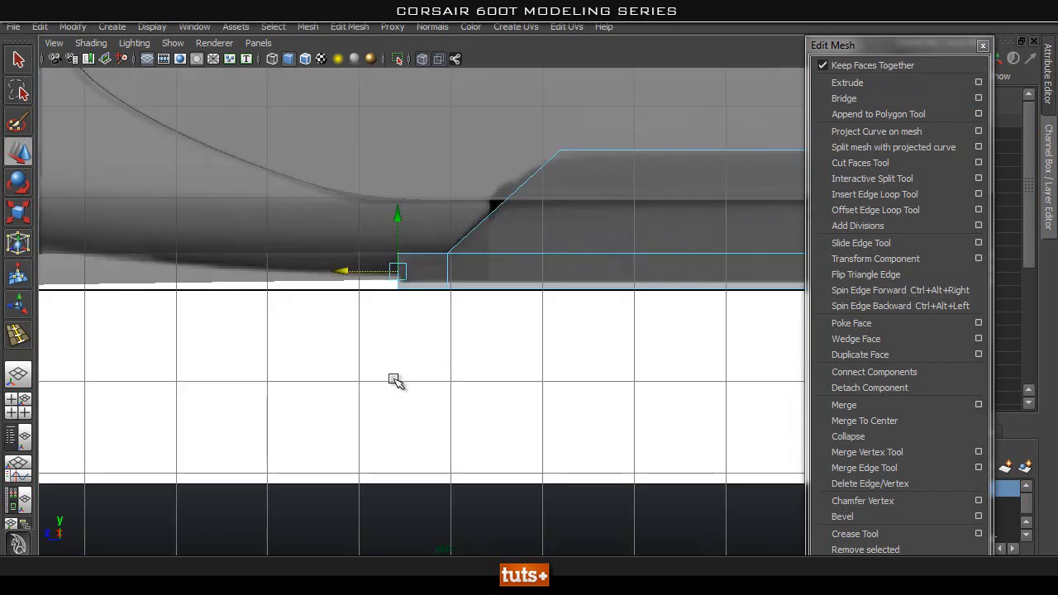
pyautogui.keyDown('alt'); pyautogui.moveTo(286, 369); pyautogui.dragTo(333, 396, button='middle'); pyautogui.keyUp('alt')
pyautogui.keyDown('alt'); pyautogui.moveTo(333, 397); pyautogui.dragTo(601, 311, button='right'); pyautogui.keyUp('alt')
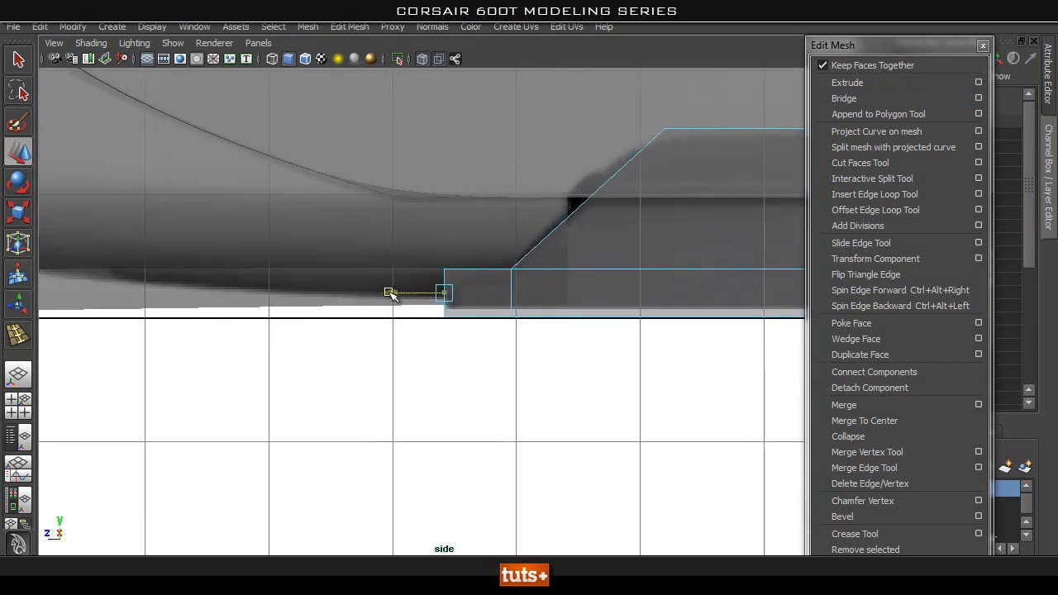
pyautogui.keyDown('alt'); pyautogui.moveTo(534, 333); pyautogui.dragTo(441, 349, button='middle'); pyautogui.keyUp('alt')
pyautogui.keyDown('alt'); pyautogui.moveTo(396, 317); pyautogui.dragTo(249, 303, button='middle'); pyautogui.keyUp('alt')
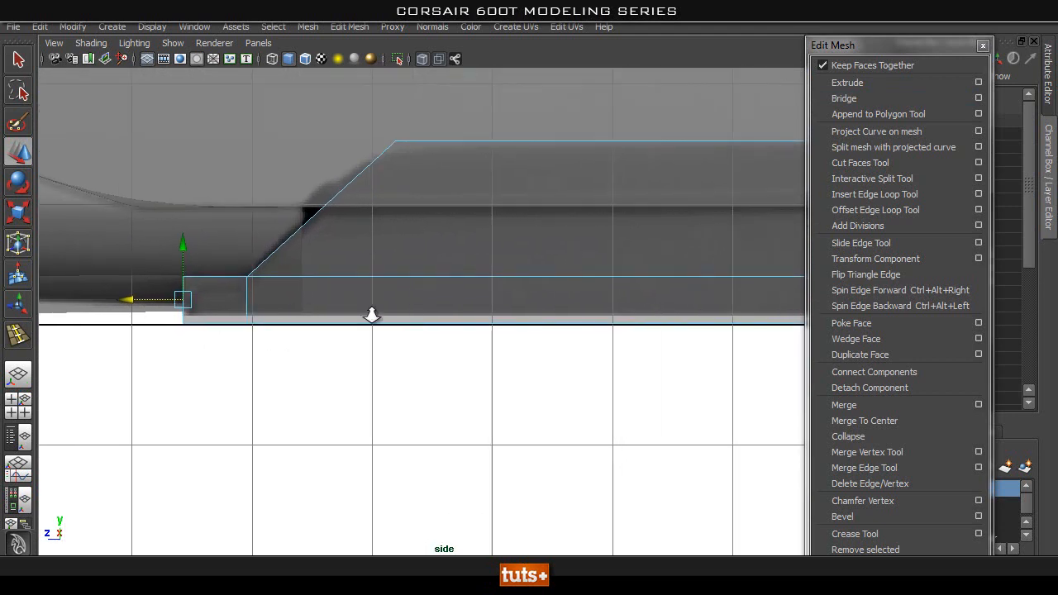
# Lower the vertex row along the block's inserted edge loop slightly in the side view.
pyautogui.scroll(-4, 411, 314)
pyautogui.keyDown('alt'); pyautogui.moveTo(473, 328); pyautogui.dragTo(262, 317, button='middle'); pyautogui.keyUp('alt')
pyautogui.scroll(-6, 487, 316)
pyautogui.keyDown('alt'); pyautogui.moveTo(494, 308); pyautogui.dragTo(452, 317, button='middle'); pyautogui.keyUp('alt')
pyautogui.moveTo(459, 298); pyautogui.dragTo(224, 303, button='right')
pyautogui.moveTo(228, 295); pyautogui.dragTo(780, 318)
pyautogui.moveTo(505, 246); pyautogui.dragTo(504, 250)
# Return to the perspective view at the new strip and turn off X-ray display.
pyautogui.press('space')
pyautogui.moveTo(444, 271); pyautogui.dragTo(454, 245)
pyautogui.keyDown('alt'); pyautogui.moveTo(475, 323); pyautogui.dragTo(430, 345); pyautogui.keyUp('alt')
pyautogui.keyDown('alt'); pyautogui.moveTo(495, 149); pyautogui.dragTo(434, 220, button='middle'); pyautogui.keyUp('alt')
pyautogui.click(423, 59)
pyautogui.moveTo(546, 273)
pyautogui.keyDown('alt'); pyautogui.mouseDown()
pyautogui.moveTo(638, 349)
pyautogui.moveTo(439, 358)
pyautogui.moveTo(652, 366)
pyautogui.moveTo(661, 343)
pyautogui.moveTo(667, 349)
pyautogui.moveTo(557, 354)
pyautogui.mouseUp(); pyautogui.keyUp('alt')
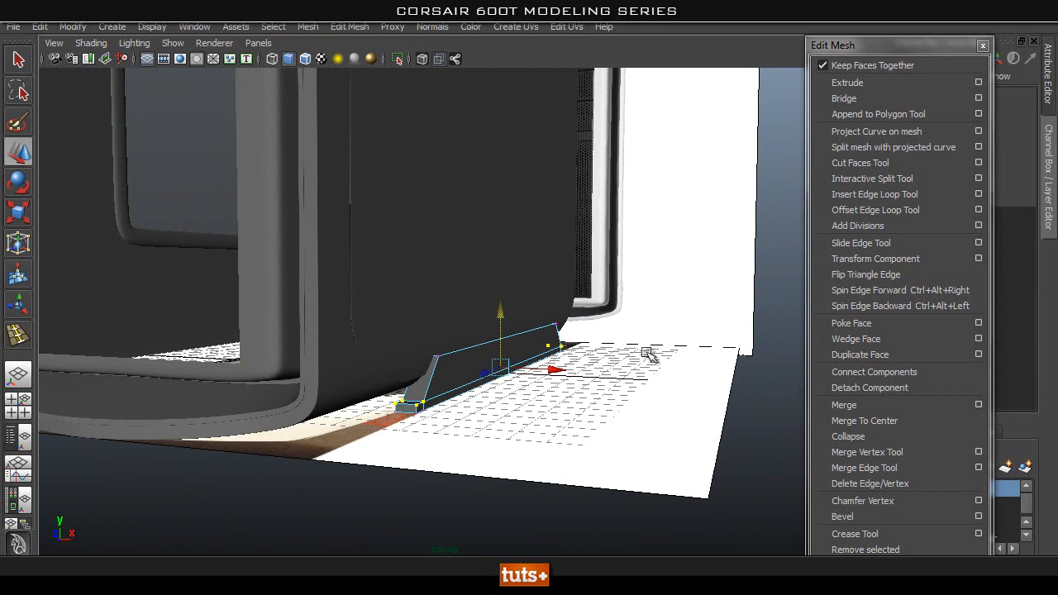
# Taper the strip by moving its upper outer vertices inward to the case's side in the front view.
pyautogui.keyDown('alt'); pyautogui.moveTo(251, 398); pyautogui.dragTo(488, 439); pyautogui.keyUp('alt')
pyautogui.press('q')
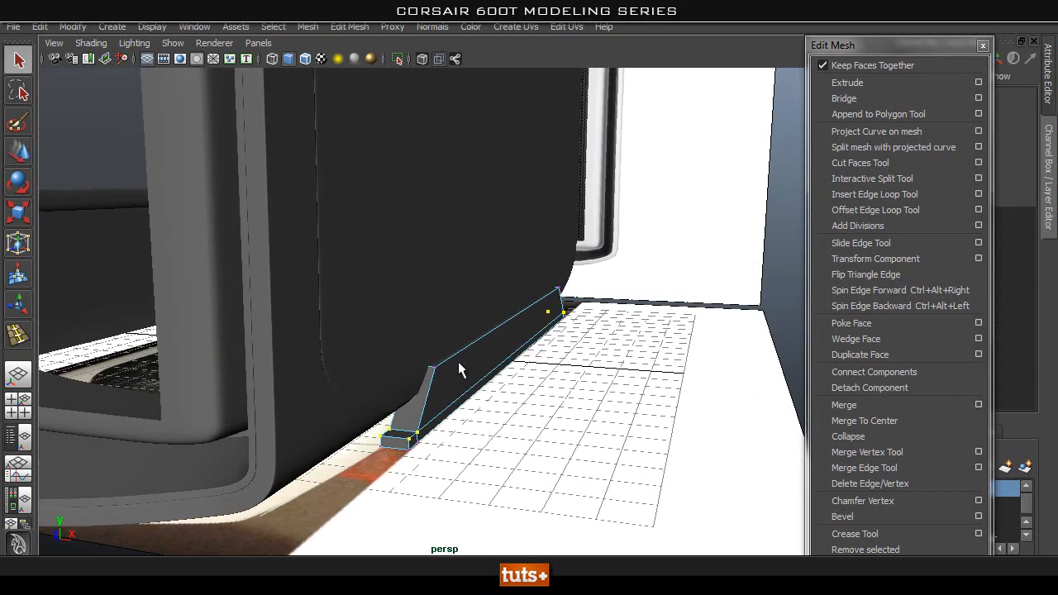
pyautogui.press('space')
pyautogui.moveTo(486, 364); pyautogui.dragTo(476, 402)
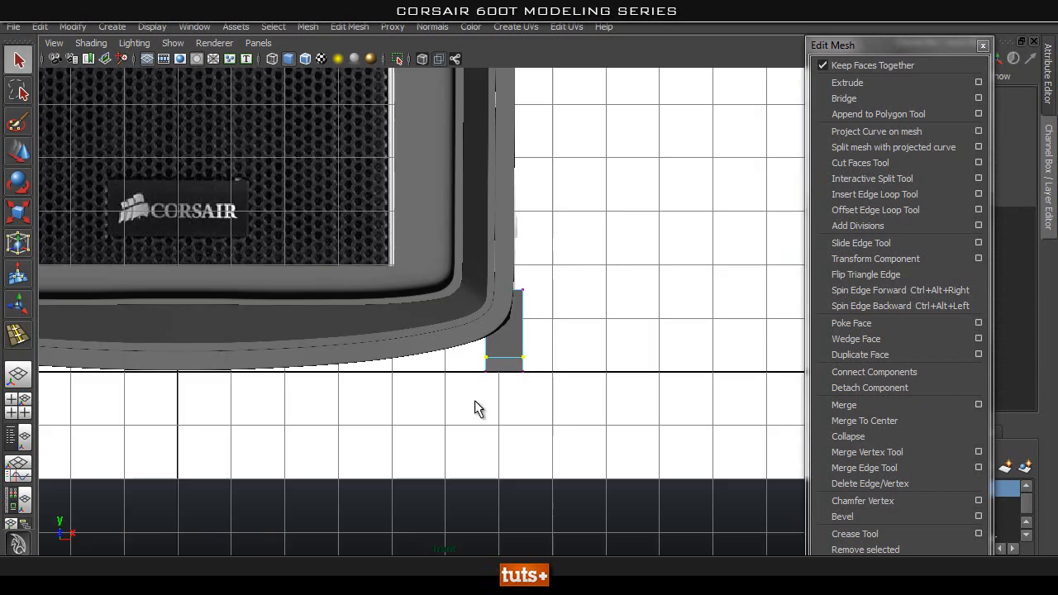
pyautogui.keyDown('alt'); pyautogui.moveTo(561, 346); pyautogui.dragTo(536, 371, button='middle'); pyautogui.keyUp('alt')
pyautogui.moveTo(495, 353); pyautogui.dragTo(418, 287, button='right')
pyautogui.moveTo(550, 292); pyautogui.dragTo(463, 342)
pyautogui.press('w')
pyautogui.moveTo(556, 319); pyautogui.dragTo(548, 320)
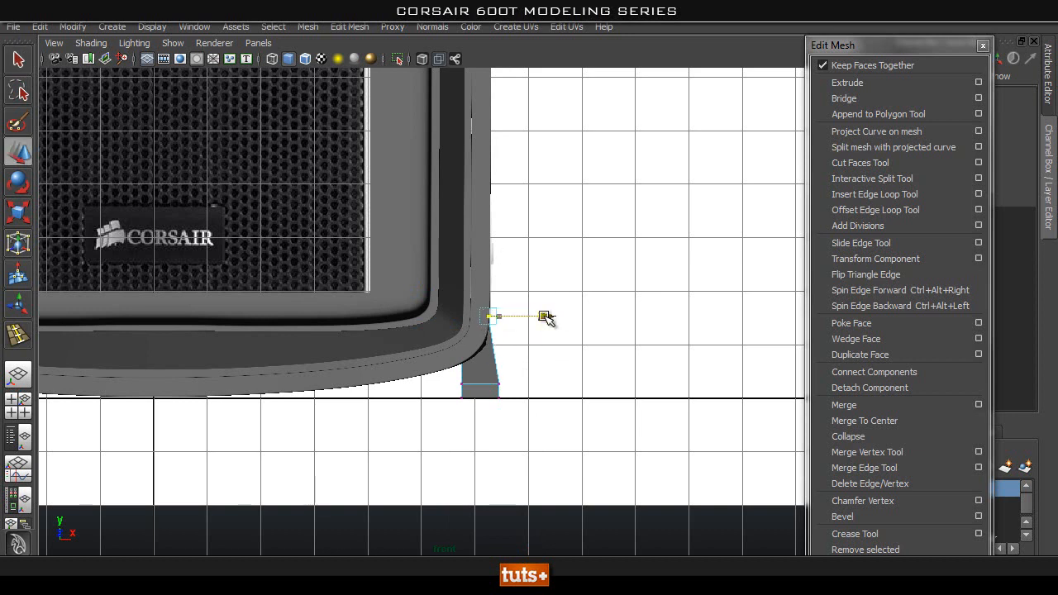
# Shift all of the strip's vertices slightly outward in the front view and return to the perspective view.
pyautogui.moveTo(435, 332); pyautogui.dragTo(435, 332)
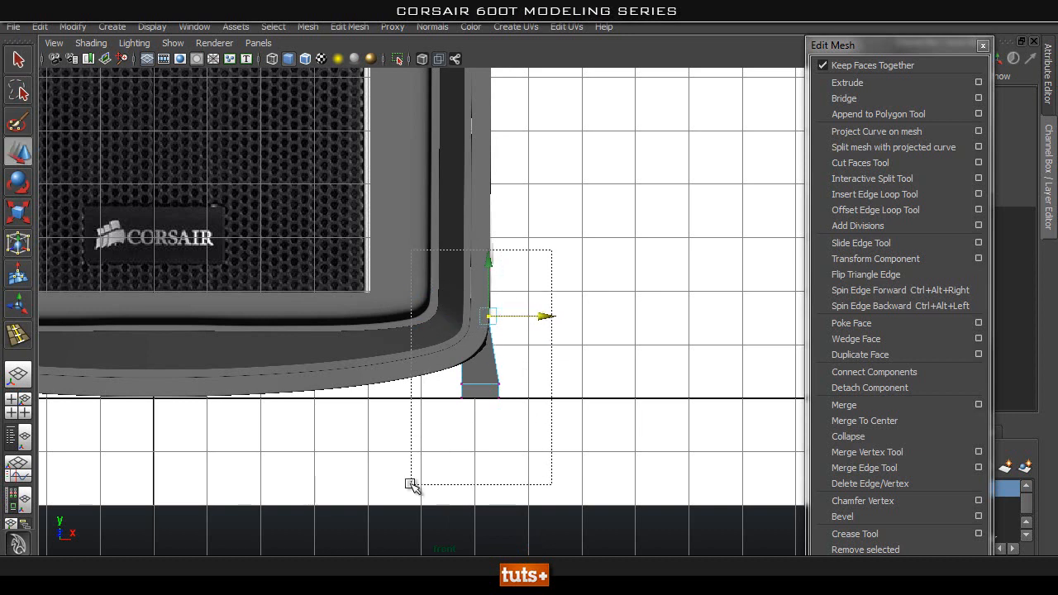
pyautogui.moveTo(537, 356); pyautogui.dragTo(546, 355)
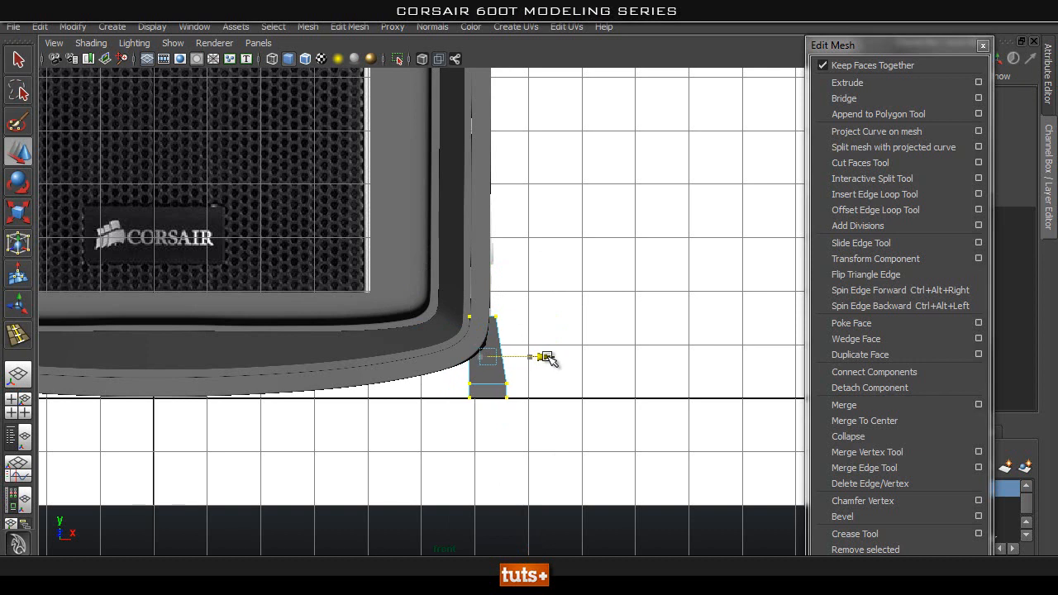
pyautogui.press('space')
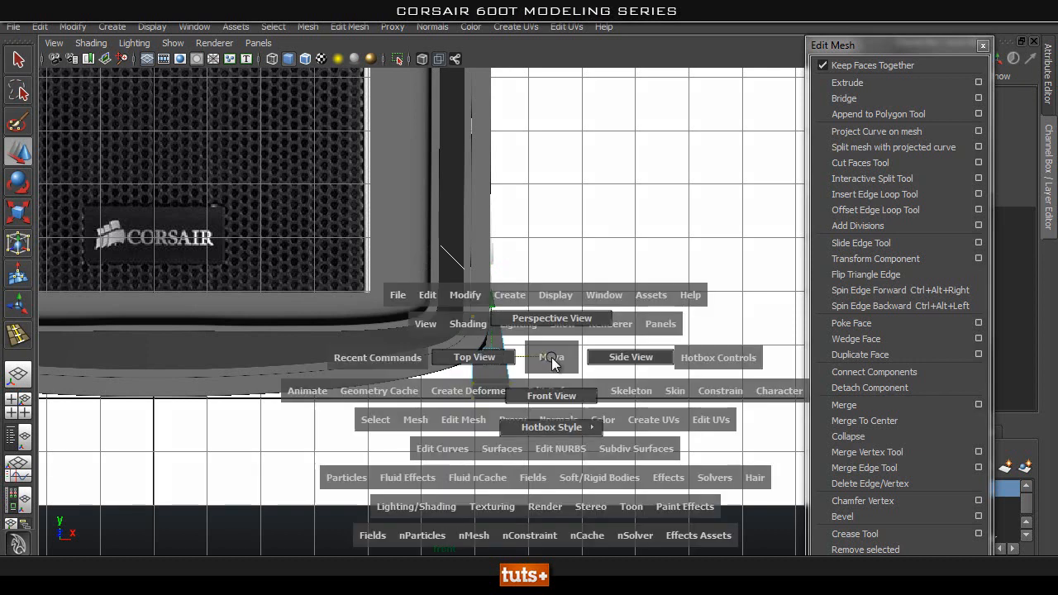
pyautogui.moveTo(602, 356)
pyautogui.keyDown('alt'); pyautogui.mouseDown()
pyautogui.moveTo(501, 364)
pyautogui.moveTo(585, 371)
pyautogui.moveTo(625, 354)
pyautogui.moveTo(614, 359)
pyautogui.mouseUp(); pyautogui.keyUp('alt')
# Scale the whole strip wider along X and move it back inward against the case's side.
pyautogui.press('q')
pyautogui.moveTo(476, 293); pyautogui.dragTo(549, 273, button='right')
pyautogui.press('w')
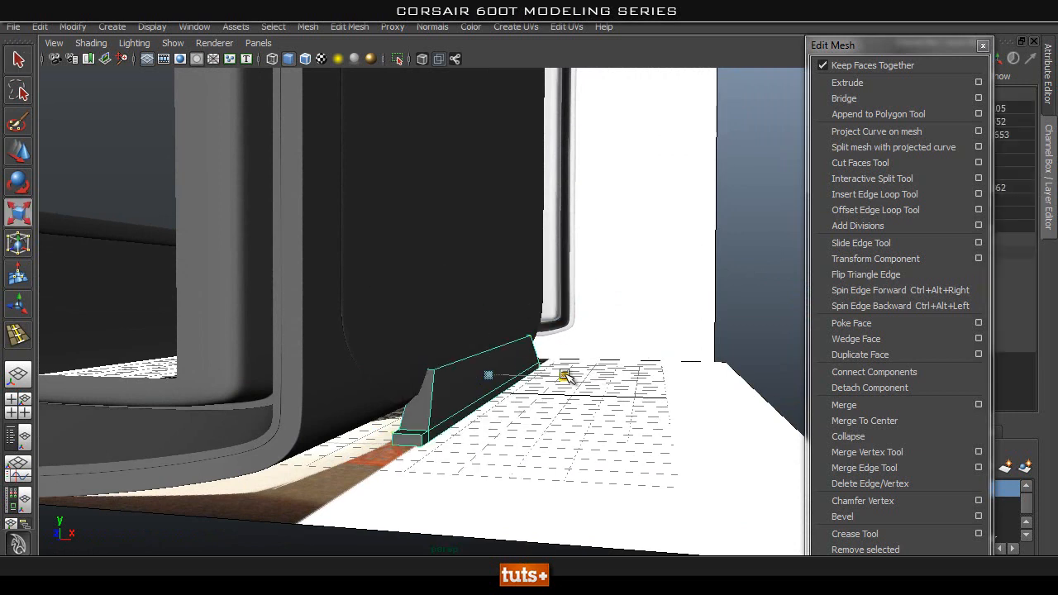
pyautogui.press('w')
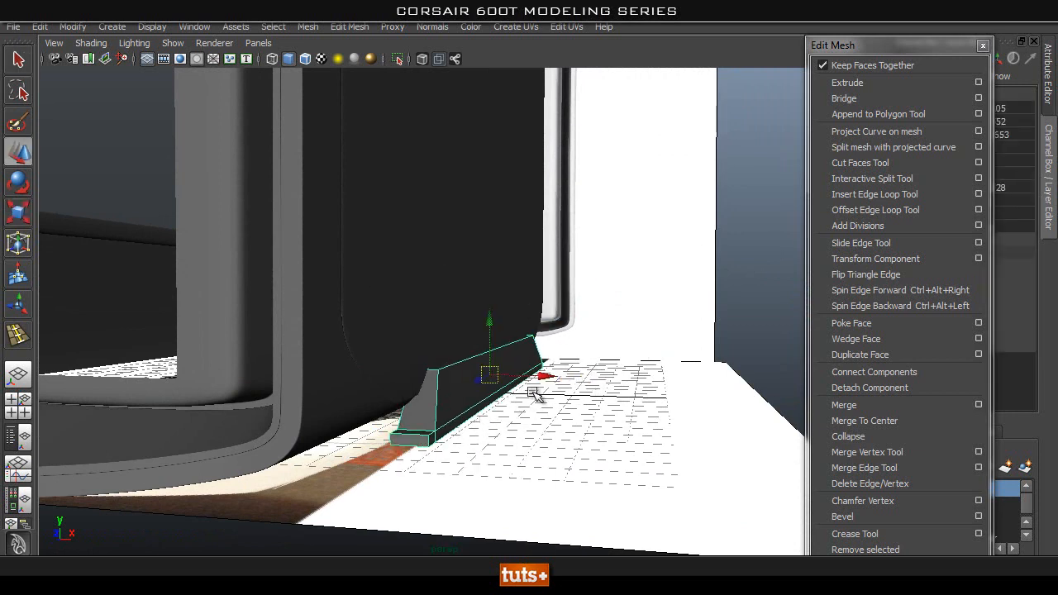
pyautogui.moveTo(544, 376); pyautogui.dragTo(541, 376)
pyautogui.click(632, 340)
pyautogui.keyDown('alt'); pyautogui.moveTo(631, 343); pyautogui.dragTo(504, 351); pyautogui.keyUp('alt')
pyautogui.click(504, 351)
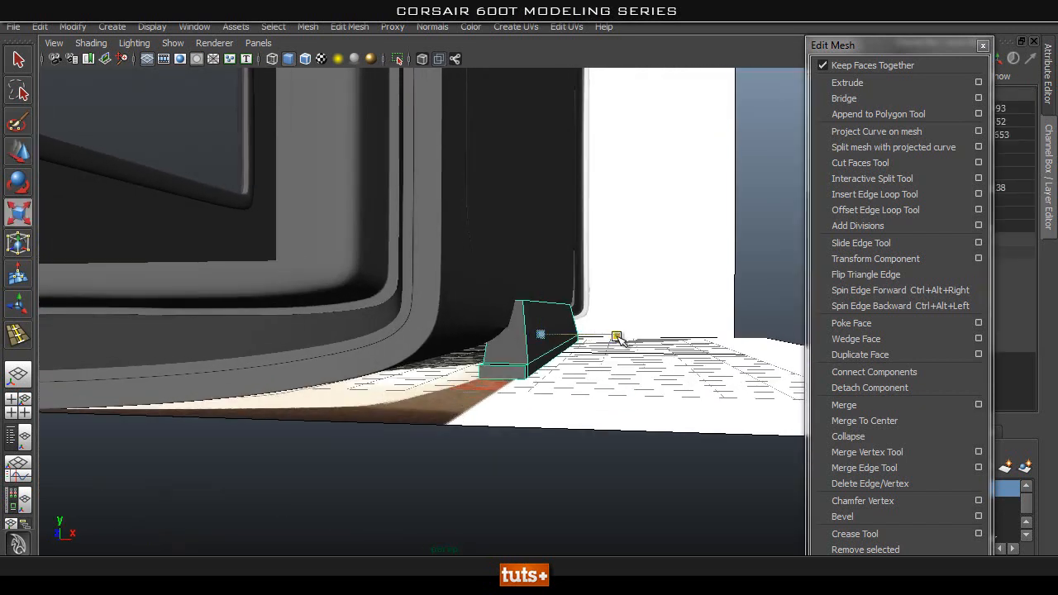
pyautogui.press('w')
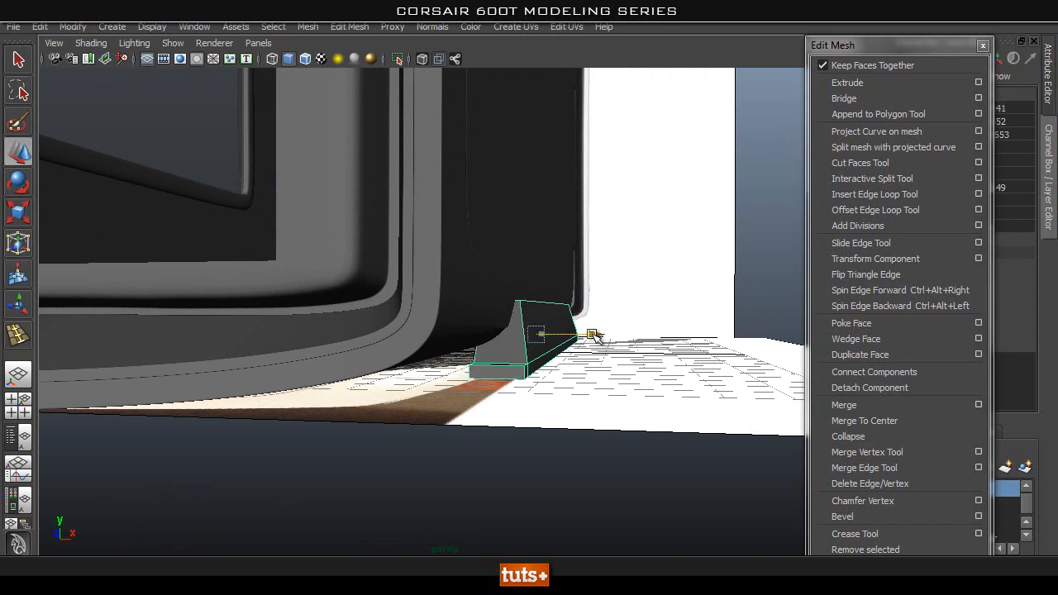
pyautogui.click(685, 310)
# Compare the strip's outline and sloped ends with the reference in the side view with X-ray display on.
pyautogui.keyDown('alt'); pyautogui.moveTo(503, 346); pyautogui.dragTo(393, 366); pyautogui.keyUp('alt')
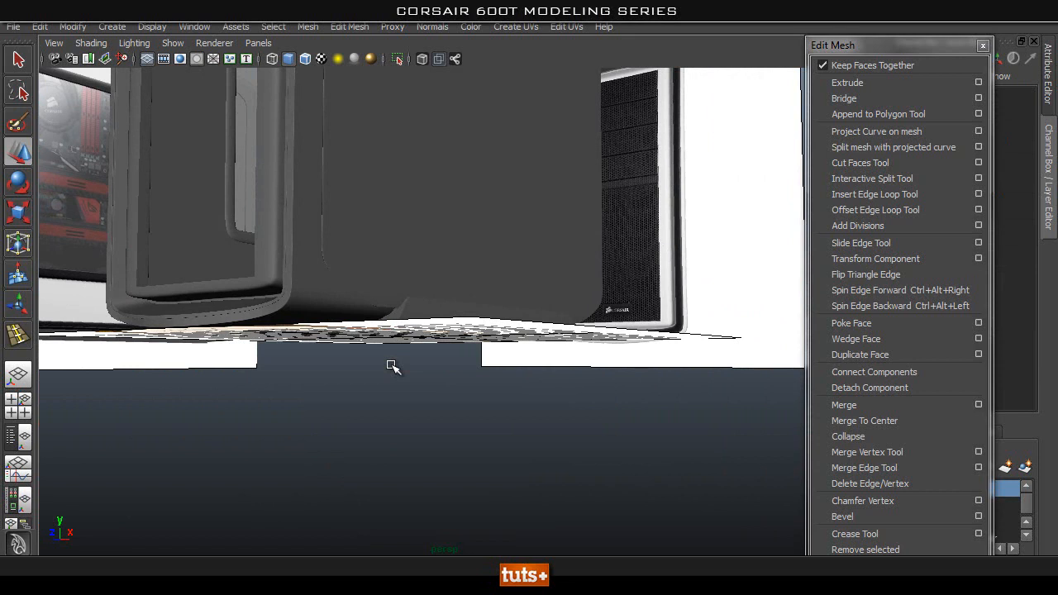
pyautogui.keyDown('alt'); pyautogui.moveTo(512, 320); pyautogui.dragTo(557, 335); pyautogui.keyUp('alt')
pyautogui.press('space')
pyautogui.keyDown('alt'); pyautogui.moveTo(318, 381); pyautogui.dragTo(501, 408, button='middle'); pyautogui.keyUp('alt')
pyautogui.keyDown('alt'); pyautogui.moveTo(212, 318); pyautogui.dragTo(306, 310, button='right'); pyautogui.keyUp('alt')
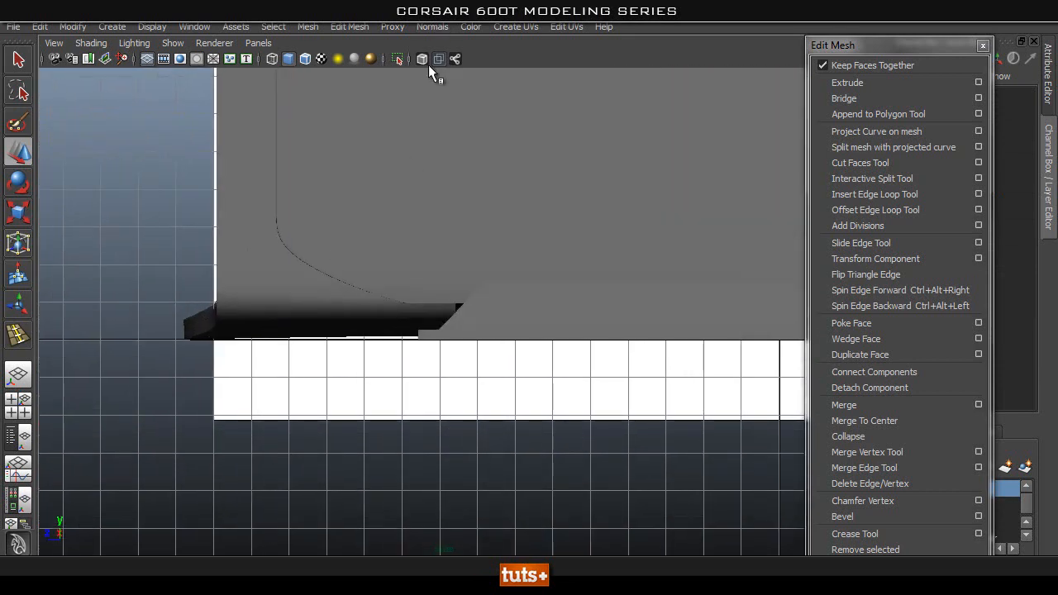
pyautogui.click(423, 61)
pyautogui.moveTo(253, 441)
pyautogui.keyDown('alt'); pyautogui.mouseDown(button='right')
pyautogui.moveTo(477, 421)
pyautogui.moveTo(463, 372)
pyautogui.moveTo(361, 376)
pyautogui.moveTo(731, 399)
pyautogui.mouseUp(button='right'); pyautogui.keyUp('alt')
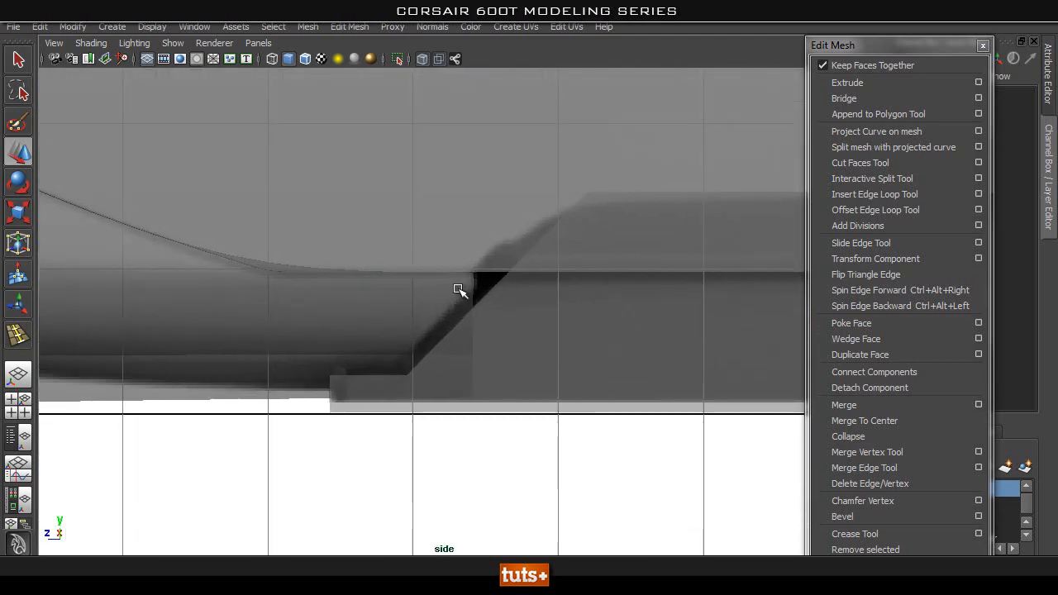
pyautogui.keyDown('alt'); pyautogui.moveTo(588, 302); pyautogui.dragTo(425, 309, button='middle'); pyautogui.keyUp('alt')
pyautogui.keyDown('alt'); pyautogui.moveTo(424, 309); pyautogui.dragTo(306, 309, button='right'); pyautogui.keyUp('alt')
pyautogui.keyDown('alt'); pyautogui.moveTo(621, 288); pyautogui.dragTo(393, 307, button='middle'); pyautogui.keyUp('alt')
pyautogui.keyDown('alt'); pyautogui.moveTo(393, 307); pyautogui.dragTo(306, 313, button='right'); pyautogui.keyUp('alt')
pyautogui.keyDown('alt'); pyautogui.moveTo(567, 298); pyautogui.dragTo(411, 293, button='middle'); pyautogui.keyUp('alt')
# Insert a horizontal edge loop around the strip's mid-height and scale it longer to round the sloped ends.
pyautogui.click(885, 194)
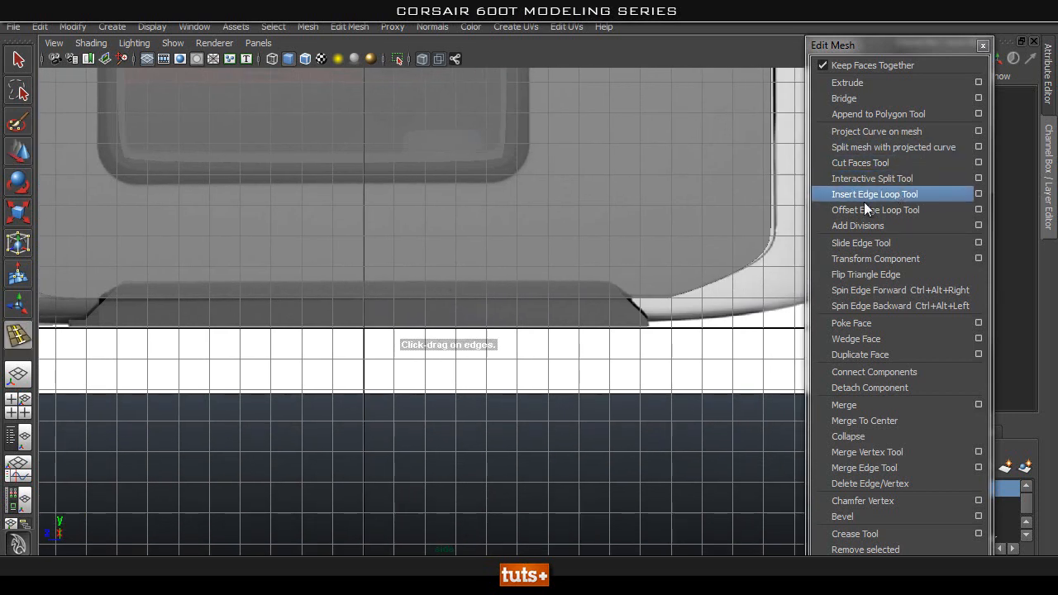
pyautogui.click(633, 306)
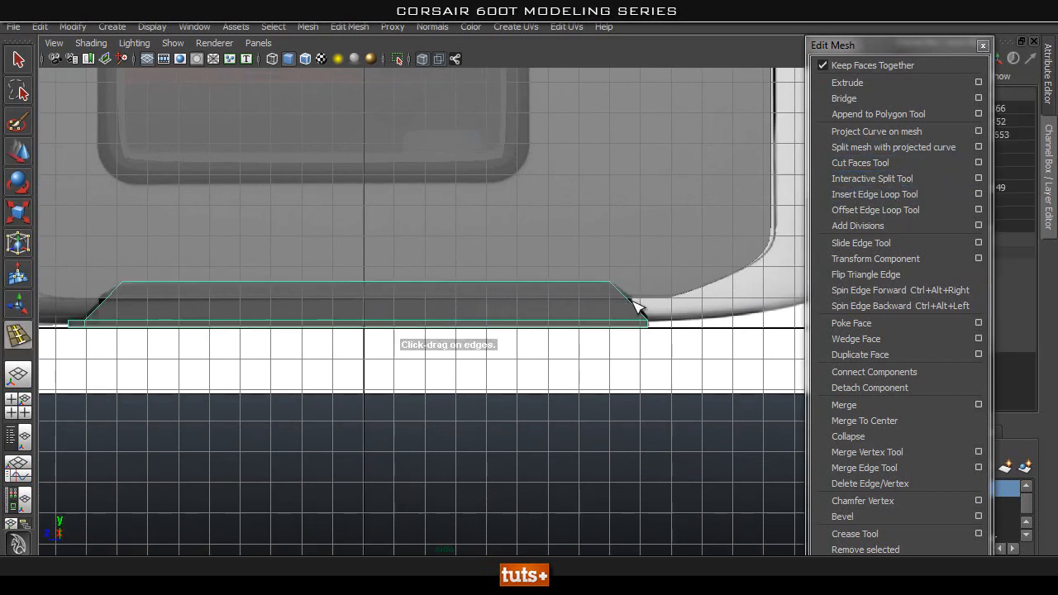
pyautogui.click(633, 304)
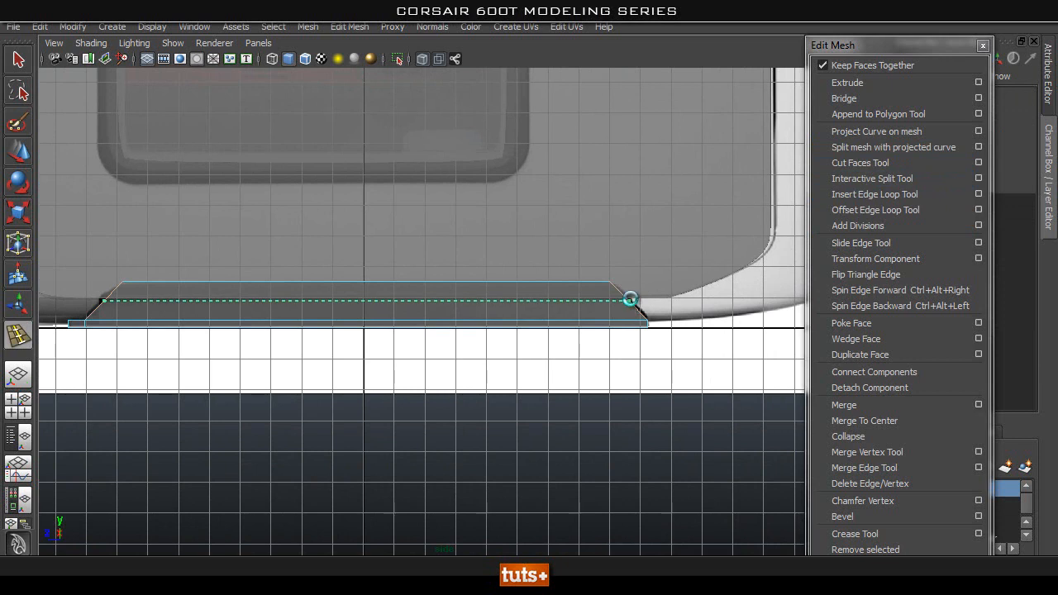
pyautogui.press('w')
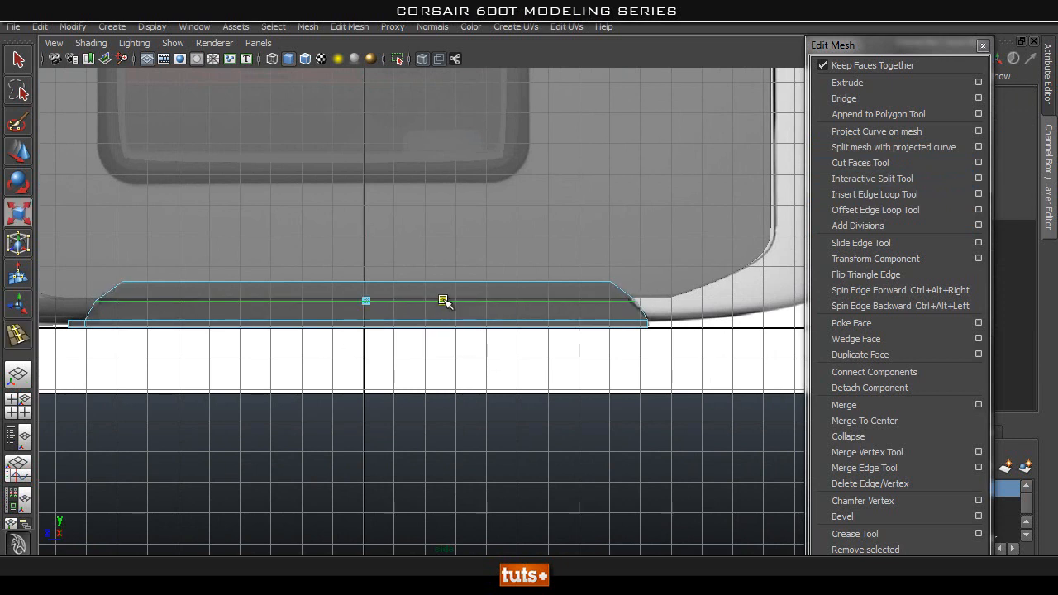
pyautogui.moveTo(444, 301); pyautogui.dragTo(441, 301)
# Isolate the strip in the perspective view with X-ray display turned off.
pyautogui.keyDown('alt'); pyautogui.moveTo(286, 366); pyautogui.dragTo(421, 370, button='middle'); pyautogui.keyUp('alt')
pyautogui.press('space')
pyautogui.moveTo(403, 319); pyautogui.dragTo(405, 285)
pyautogui.keyDown('alt'); pyautogui.moveTo(409, 362); pyautogui.dragTo(446, 366); pyautogui.keyUp('alt')
pyautogui.keyDown('alt'); pyautogui.moveTo(419, 438); pyautogui.dragTo(529, 435, button='right'); pyautogui.keyUp('alt')
pyautogui.keyDown('alt'); pyautogui.moveTo(529, 436); pyautogui.dragTo(542, 405); pyautogui.keyUp('alt')
pyautogui.press('q')
pyautogui.rightClick(327, 415)
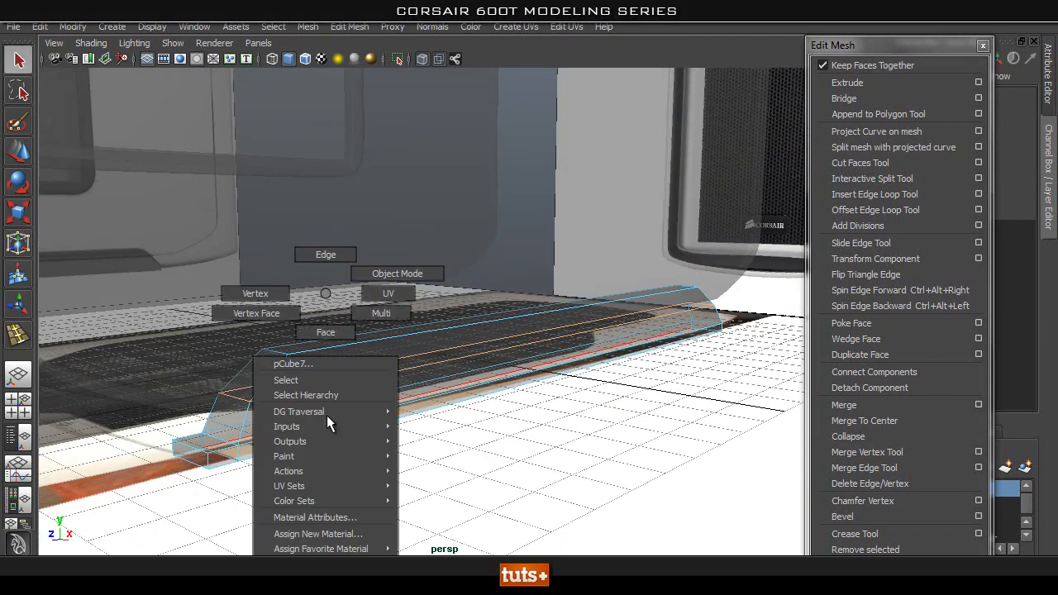
pyautogui.click(414, 253)
pyautogui.click(398, 58)
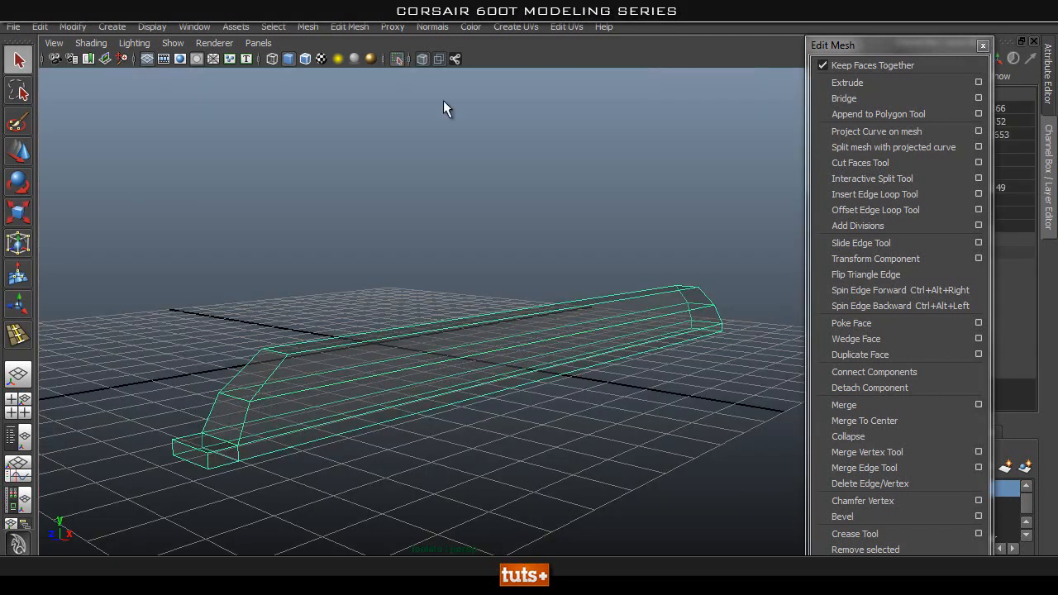
pyautogui.click(422, 58)
pyautogui.moveTo(388, 314)
pyautogui.keyDown('alt'); pyautogui.mouseDown()
pyautogui.moveTo(394, 347)
pyautogui.moveTo(319, 333)
pyautogui.moveTo(390, 376)
pyautogui.moveTo(360, 391)
pyautogui.moveTo(380, 413)
pyautogui.mouseUp(); pyautogui.keyUp('alt')
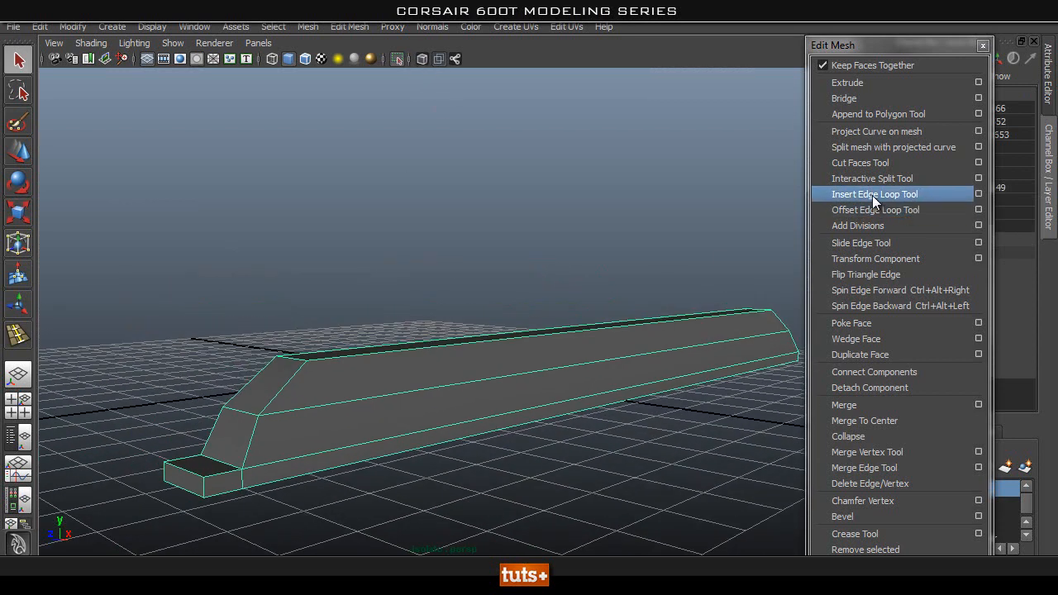
# Insert supporting edge loops around the strip's front tip, near its front face, its junction with the slope and its bottom edge.
pyautogui.click(872, 194)
pyautogui.keyDown('alt'); pyautogui.moveTo(227, 412); pyautogui.dragTo(356, 357, button='middle'); pyautogui.keyUp('alt')
pyautogui.keyDown('alt'); pyautogui.moveTo(356, 356); pyautogui.dragTo(505, 307, button='right'); pyautogui.keyUp('alt')
pyautogui.keyDown('alt'); pyautogui.moveTo(504, 308); pyautogui.dragTo(469, 378, button='middle'); pyautogui.keyUp('alt')
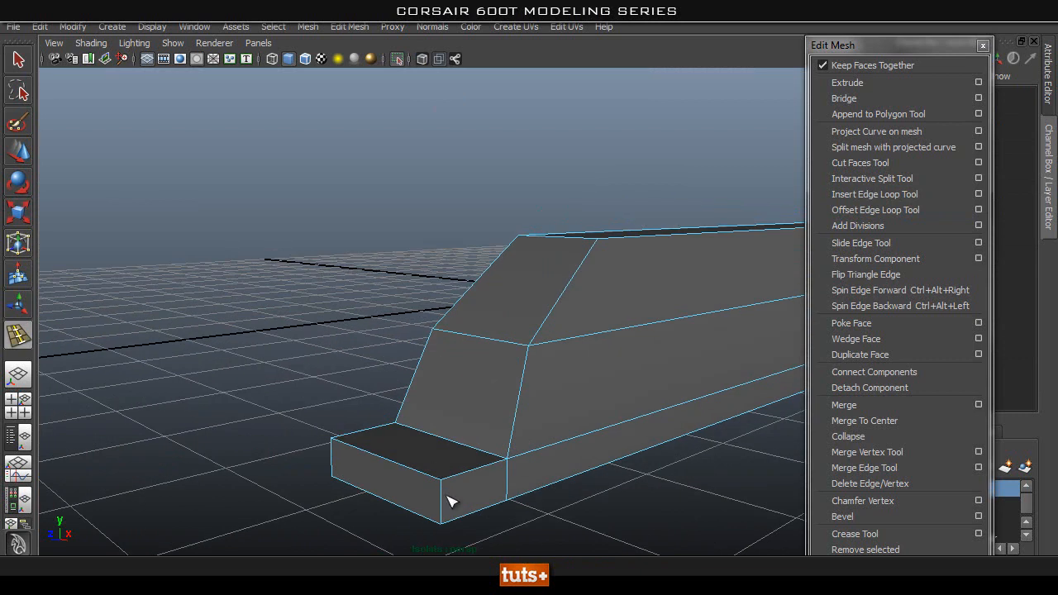
pyautogui.moveTo(460, 473); pyautogui.dragTo(506, 460)
pyautogui.keyDown('alt'); pyautogui.moveTo(568, 508); pyautogui.dragTo(546, 488); pyautogui.keyUp('alt')
pyautogui.keyDown('alt'); pyautogui.moveTo(285, 257); pyautogui.dragTo(369, 403, button='middle'); pyautogui.keyUp('alt')
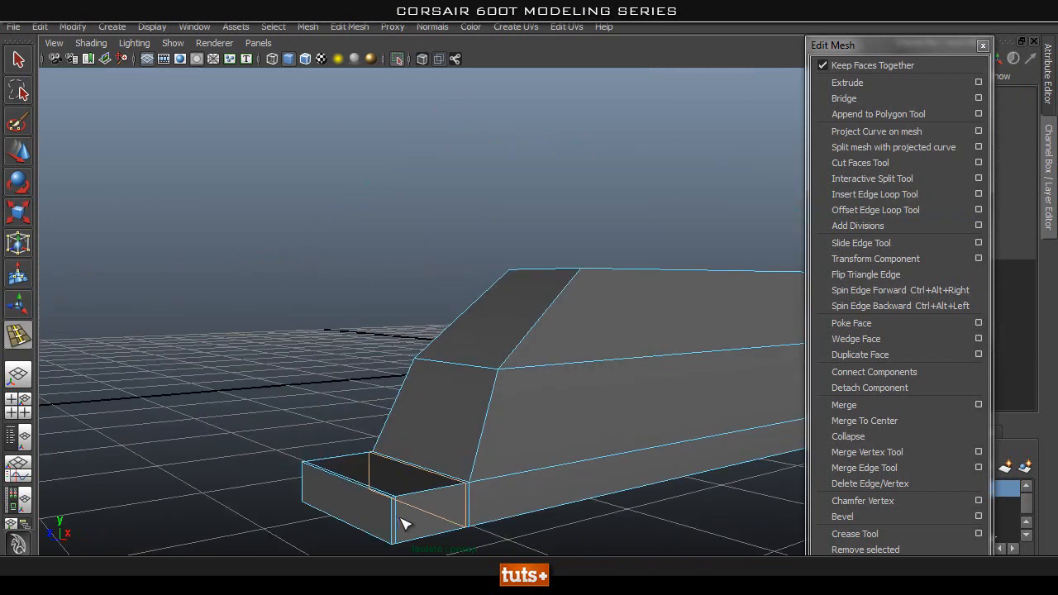
pyautogui.moveTo(395, 505); pyautogui.dragTo(392, 539)
# Insert supporting edge loops close to the base and the upper edge of the strip's front slope.
pyautogui.keyDown('alt'); pyautogui.moveTo(592, 445); pyautogui.dragTo(555, 466); pyautogui.keyUp('alt')
pyautogui.keyDown('alt'); pyautogui.moveTo(437, 439); pyautogui.dragTo(447, 418, button='middle'); pyautogui.keyUp('alt')
pyautogui.moveTo(409, 349); pyautogui.dragTo(374, 364)
pyautogui.keyDown('alt'); pyautogui.moveTo(431, 420); pyautogui.dragTo(409, 417, button='right'); pyautogui.keyUp('alt')
pyautogui.keyDown('alt'); pyautogui.moveTo(409, 416); pyautogui.dragTo(314, 368); pyautogui.keyUp('alt')
pyautogui.click(872, 518)
pyautogui.keyDown('alt'); pyautogui.moveTo(342, 319); pyautogui.dragTo(472, 291); pyautogui.keyUp('alt')
pyautogui.hotkey('ctrl', 'z')
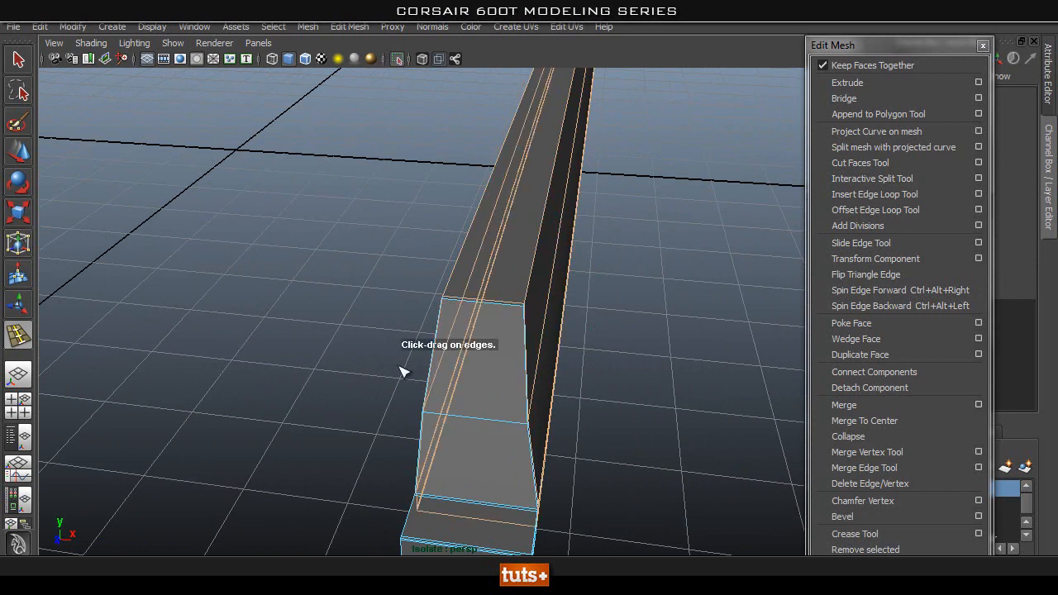
# Insert an edge loop along the strip's top and front slope, close to the outer edge.
pyautogui.keyDown('alt'); pyautogui.moveTo(453, 353); pyautogui.dragTo(501, 358, button='right'); pyautogui.keyUp('alt')
pyautogui.press('q')
pyautogui.moveTo(535, 271); pyautogui.dragTo(541, 208, button='right')
pyautogui.click(690, 246)
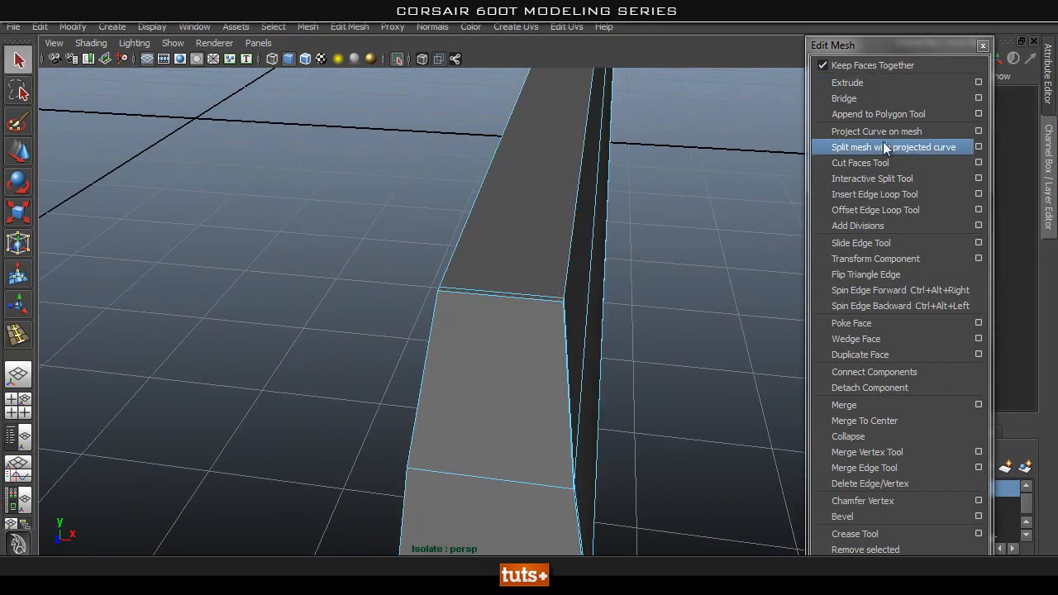
pyautogui.click(876, 194)
pyautogui.moveTo(523, 301); pyautogui.dragTo(543, 309)
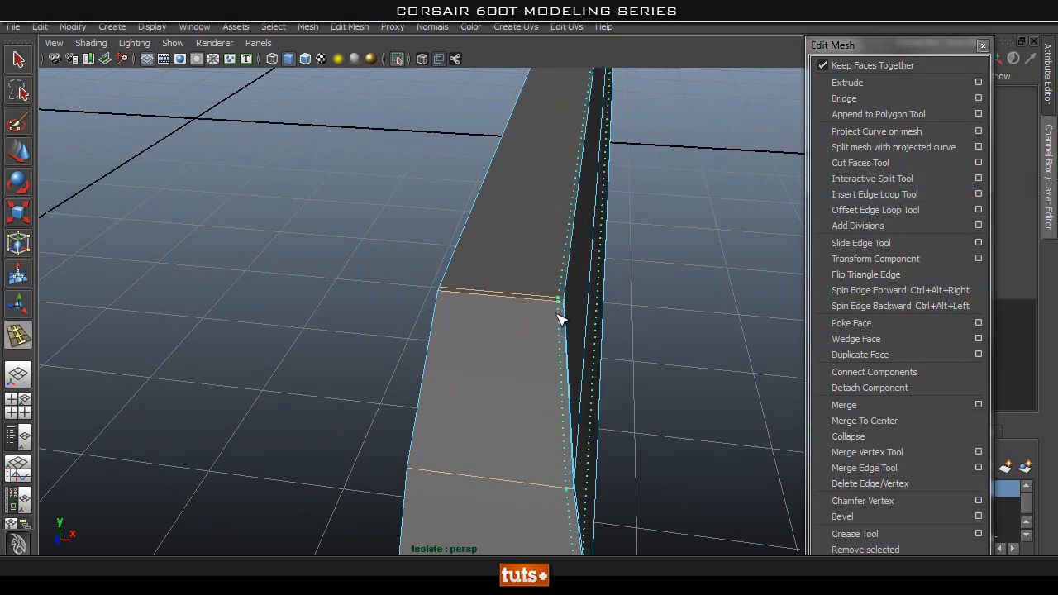
pyautogui.moveTo(469, 291); pyautogui.dragTo(444, 295)
pyautogui.hotkey('ctrl', 'z')
pyautogui.press('q')
pyautogui.moveTo(505, 241); pyautogui.dragTo(504, 168, button='right')
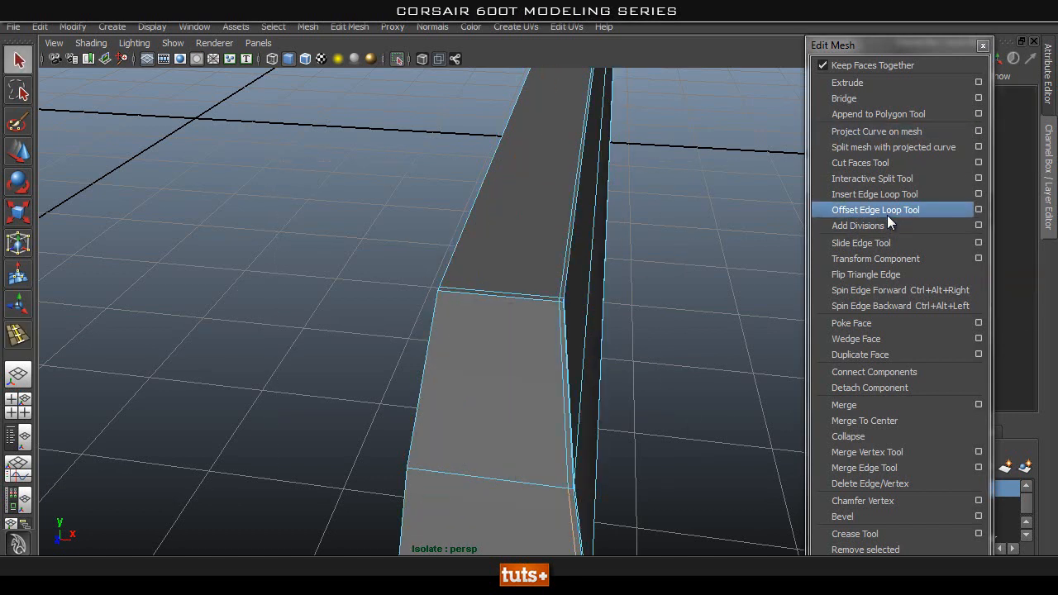
pyautogui.click(884, 194)
pyautogui.moveTo(461, 293); pyautogui.dragTo(448, 298)
pyautogui.keyDown('alt'); pyautogui.moveTo(611, 349); pyautogui.dragTo(567, 334); pyautogui.keyUp('alt')
pyautogui.hotkey('ctrl', 'z')
pyautogui.keyDown('alt'); pyautogui.moveTo(630, 288); pyautogui.dragTo(529, 277, button='right'); pyautogui.keyUp('alt')
pyautogui.moveTo(474, 267); pyautogui.dragTo(471, 238, button='right')
pyautogui.hotkey('ctrl', 'z')
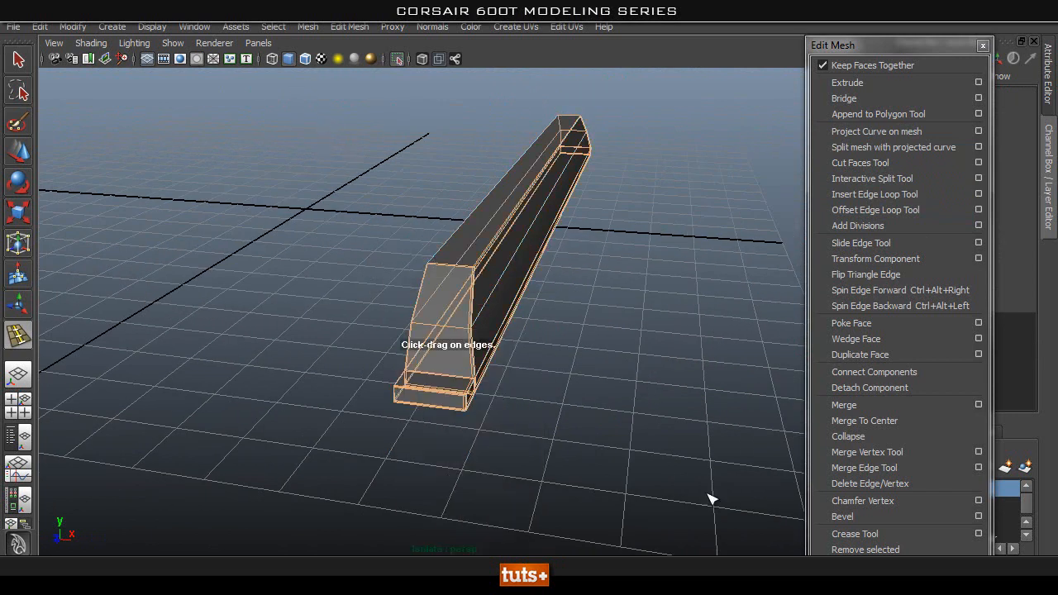
# Insert an edge loop along the strip's top and front slope, close to the inner edge.
pyautogui.press('q')
pyautogui.click(332, 283)
pyautogui.keyDown('alt'); pyautogui.moveTo(332, 283); pyautogui.dragTo(450, 289, button='right'); pyautogui.keyUp('alt')
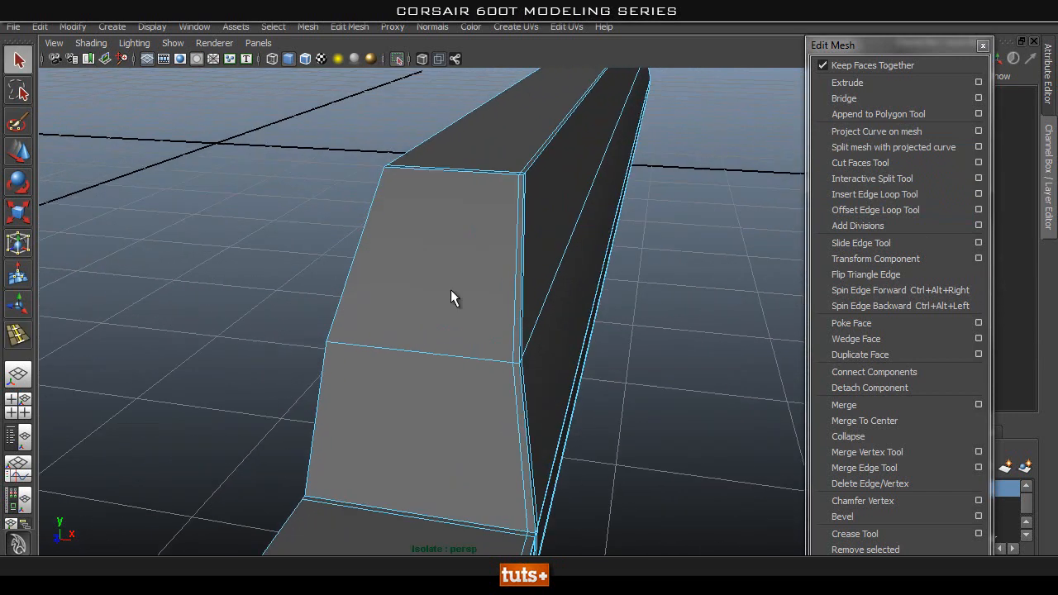
pyautogui.click(874, 194)
pyautogui.keyDown('alt'); pyautogui.moveTo(534, 218); pyautogui.dragTo(438, 251); pyautogui.keyUp('alt')
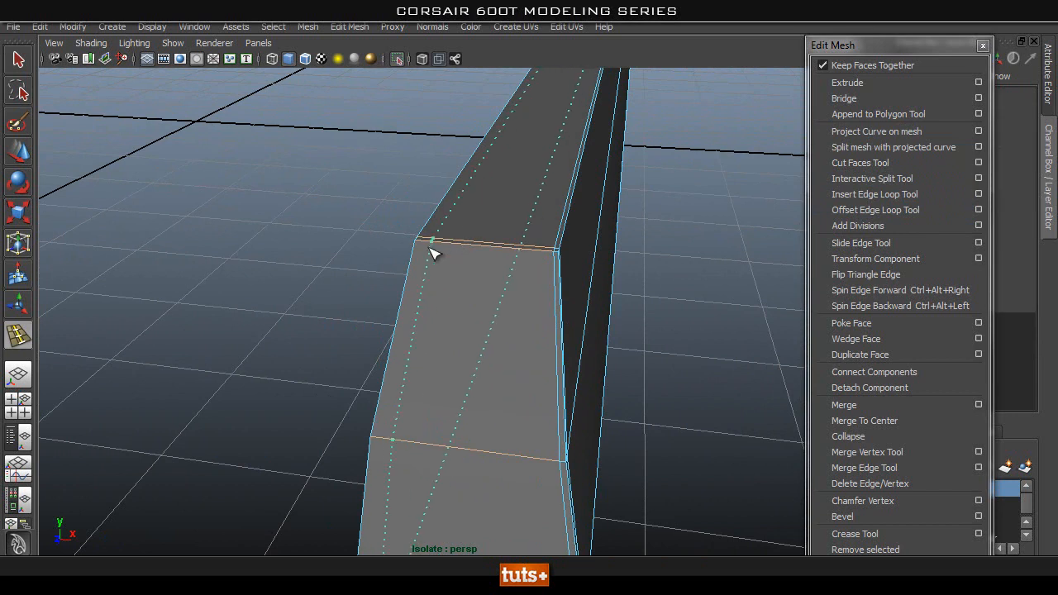
# Insert an edge loop around the strip's sides just below its top edge.
pyautogui.keyDown('alt'); pyautogui.moveTo(596, 264); pyautogui.dragTo(493, 271); pyautogui.keyUp('alt')
pyautogui.keyDown('alt'); pyautogui.moveTo(182, 253); pyautogui.dragTo(227, 238, button='right'); pyautogui.keyUp('alt')
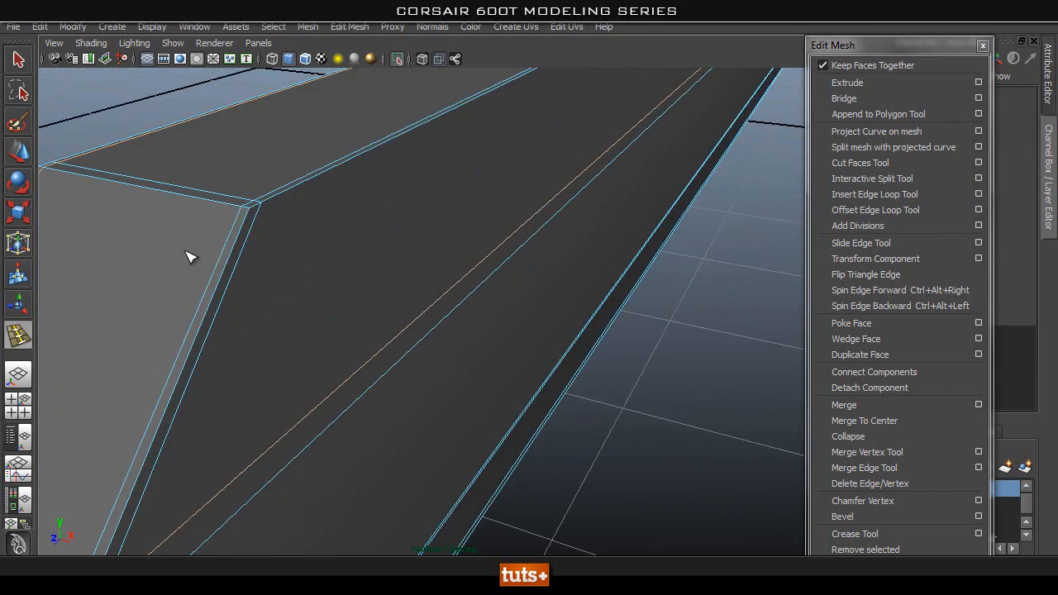
pyautogui.moveTo(243, 223); pyautogui.dragTo(242, 215)
pyautogui.keyDown('alt'); pyautogui.moveTo(574, 331); pyautogui.dragTo(548, 264, button='right'); pyautogui.keyUp('alt')
pyautogui.keyDown('alt'); pyautogui.moveTo(548, 265); pyautogui.dragTo(317, 246); pyautogui.keyUp('alt')
pyautogui.keyDown('alt'); pyautogui.moveTo(340, 373); pyautogui.dragTo(323, 222, button='right'); pyautogui.keyUp('alt')
pyautogui.keyDown('alt'); pyautogui.moveTo(289, 222); pyautogui.dragTo(408, 199); pyautogui.keyUp('alt')
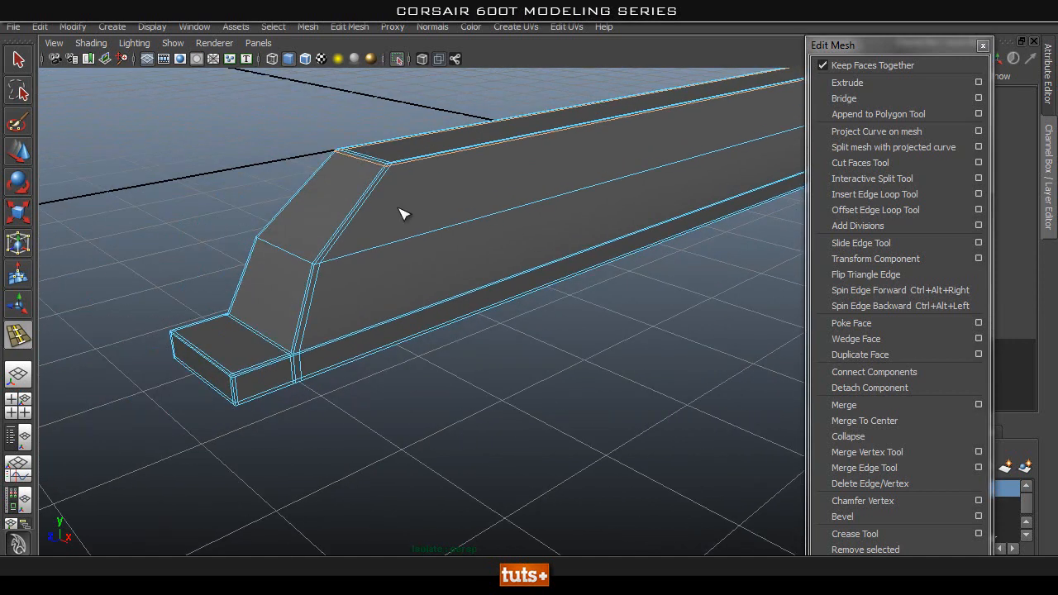
# Insert supporting edge loops near the strip's ends, including a crosswise loop just inside the rear slope.
pyautogui.keyDown('alt'); pyautogui.moveTo(362, 258); pyautogui.dragTo(484, 272); pyautogui.keyUp('alt')
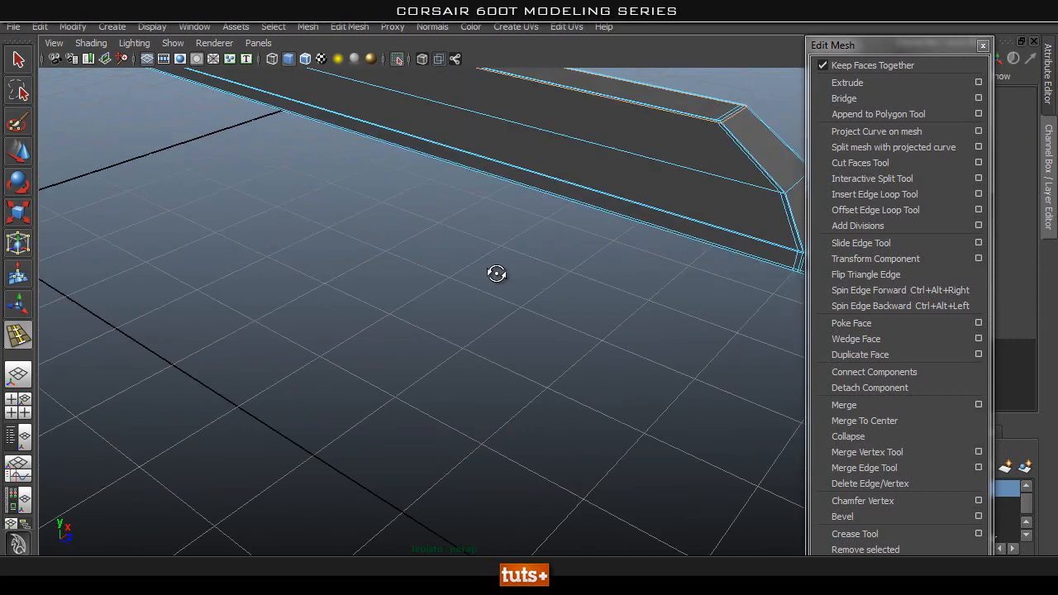
pyautogui.keyDown('alt'); pyautogui.moveTo(484, 272); pyautogui.dragTo(443, 240, button='middle'); pyautogui.keyUp('alt')
pyautogui.keyDown('alt'); pyautogui.moveTo(444, 240); pyautogui.dragTo(546, 271, button='right'); pyautogui.keyUp('alt')
pyautogui.keyDown('alt'); pyautogui.moveTo(544, 267); pyautogui.dragTo(350, 273); pyautogui.keyUp('alt')
pyautogui.keyDown('alt'); pyautogui.moveTo(182, 277); pyautogui.dragTo(237, 288, button='right'); pyautogui.keyUp('alt')
pyautogui.keyDown('alt'); pyautogui.moveTo(237, 291); pyautogui.dragTo(298, 291); pyautogui.keyUp('alt')
pyautogui.keyDown('alt'); pyautogui.moveTo(373, 199); pyautogui.dragTo(351, 199, button='right'); pyautogui.keyUp('alt')
pyautogui.keyDown('alt'); pyautogui.moveTo(364, 202); pyautogui.dragTo(397, 302, button='middle'); pyautogui.keyUp('alt')
pyautogui.keyDown('alt'); pyautogui.moveTo(479, 281); pyautogui.dragTo(421, 267, button='right'); pyautogui.keyUp('alt')
pyautogui.keyDown('alt'); pyautogui.moveTo(421, 267); pyautogui.dragTo(406, 224); pyautogui.keyUp('alt')
pyautogui.keyDown('alt'); pyautogui.moveTo(644, 178); pyautogui.dragTo(592, 176, button='right'); pyautogui.keyUp('alt')
pyautogui.keyDown('alt'); pyautogui.moveTo(592, 176); pyautogui.dragTo(273, 240, button='middle'); pyautogui.keyUp('alt')
pyautogui.keyDown('alt'); pyautogui.moveTo(578, 128); pyautogui.dragTo(405, 273, button='middle'); pyautogui.keyUp('alt')
pyautogui.keyDown('alt'); pyautogui.moveTo(413, 298); pyautogui.dragTo(505, 281, button='right'); pyautogui.keyUp('alt')
pyautogui.keyDown('alt'); pyautogui.moveTo(635, 161); pyautogui.dragTo(231, 231); pyautogui.keyUp('alt')
pyautogui.keyDown('alt'); pyautogui.moveTo(227, 225); pyautogui.dragTo(285, 232, button='right'); pyautogui.keyUp('alt')
pyautogui.moveTo(485, 247); pyautogui.dragTo(494, 253)
pyautogui.keyDown('alt'); pyautogui.moveTo(500, 258); pyautogui.dragTo(628, 485); pyautogui.keyUp('alt')
pyautogui.keyDown('alt'); pyautogui.moveTo(627, 484); pyautogui.dragTo(500, 339, button='middle'); pyautogui.keyUp('alt')
pyautogui.keyDown('alt'); pyautogui.moveTo(529, 384); pyautogui.dragTo(431, 287, button='middle'); pyautogui.keyUp('alt')
pyautogui.keyDown('alt'); pyautogui.moveTo(325, 132); pyautogui.dragTo(622, 411, button='middle'); pyautogui.keyUp('alt')
pyautogui.moveTo(648, 407); pyautogui.dragTo(630, 405)
pyautogui.keyDown('alt'); pyautogui.moveTo(631, 405); pyautogui.dragTo(256, 372, button='right'); pyautogui.keyUp('alt')
pyautogui.keyDown('alt'); pyautogui.moveTo(256, 372); pyautogui.dragTo(302, 374); pyautogui.keyUp('alt')
pyautogui.keyDown('alt'); pyautogui.moveTo(302, 373); pyautogui.dragTo(537, 343, button='middle'); pyautogui.keyUp('alt')
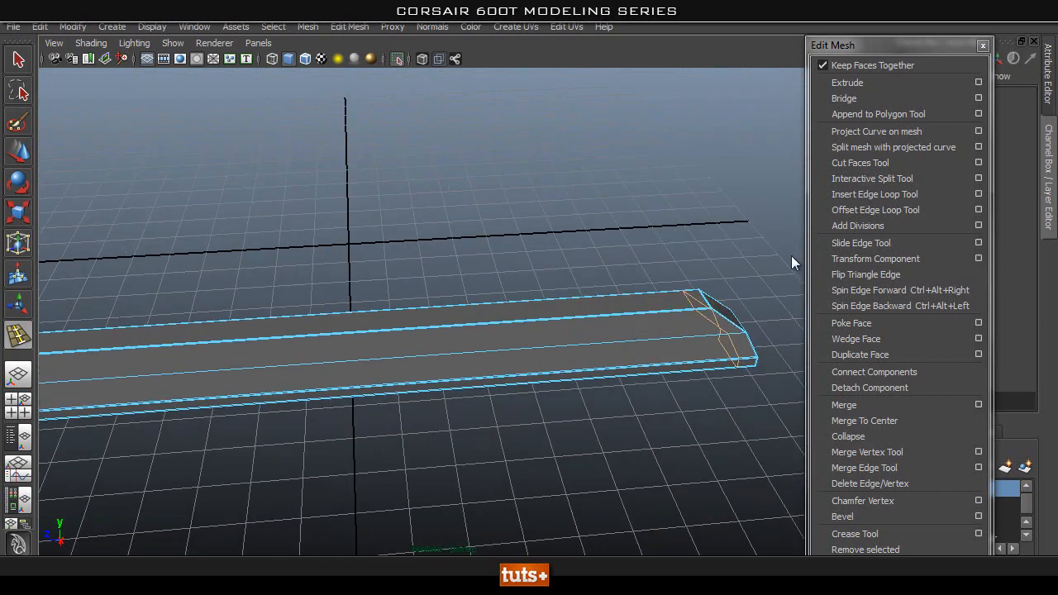
# Set the Insert Edge Loop Tool to multiple edge loops with 6 loops and insert them across the strip's length.
pyautogui.click(978, 194)
pyautogui.click(172, 171)
pyautogui.click(183, 212)
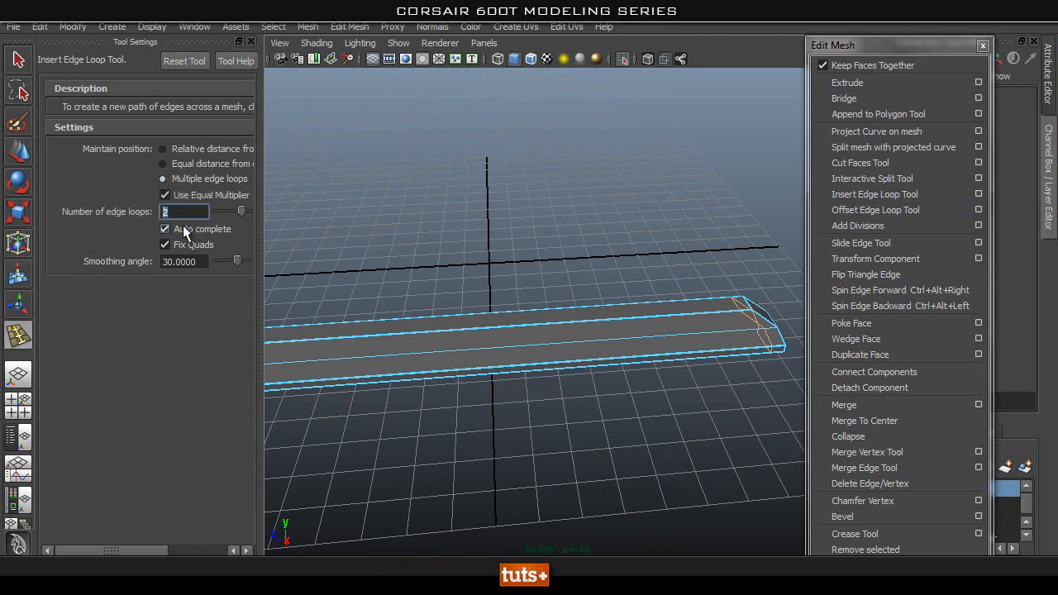
pyautogui.click(432, 333)
pyautogui.keyDown('alt'); pyautogui.moveTo(442, 350); pyautogui.dragTo(445, 415, button='right'); pyautogui.keyUp('alt')
pyautogui.keyDown('alt'); pyautogui.moveTo(446, 415); pyautogui.dragTo(426, 383); pyautogui.keyUp('alt')
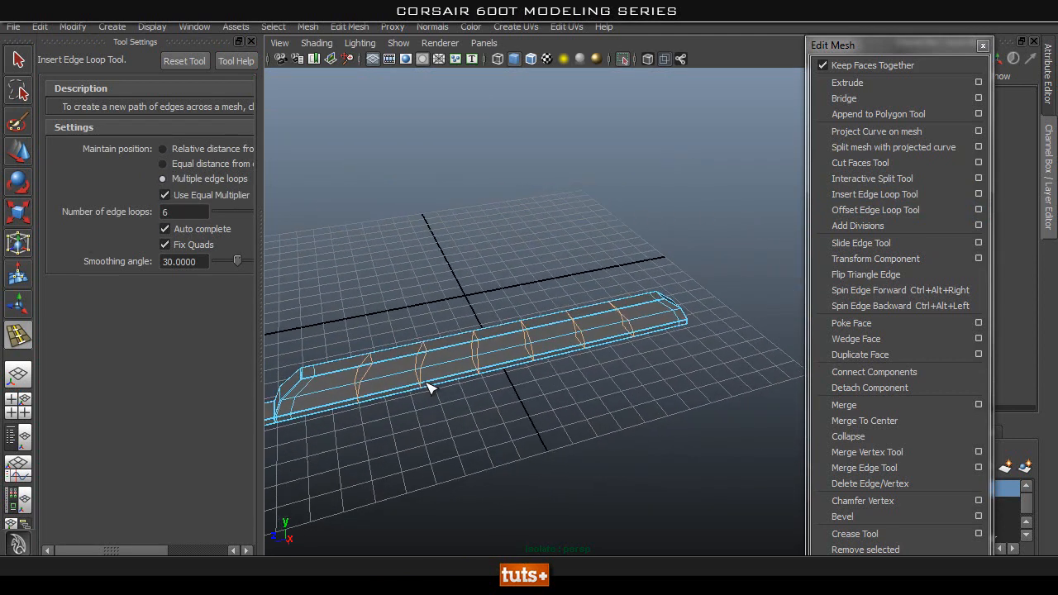
# Set the Insert Edge Loop Tool back to relative distance from edge and return to plain selection.
pyautogui.click(207, 149)
pyautogui.click(251, 42)
pyautogui.keyDown('alt'); pyautogui.moveTo(357, 374); pyautogui.dragTo(363, 391); pyautogui.keyUp('alt')
pyautogui.keyDown('alt'); pyautogui.moveTo(363, 392); pyautogui.dragTo(459, 378, button='right'); pyautogui.keyUp('alt')
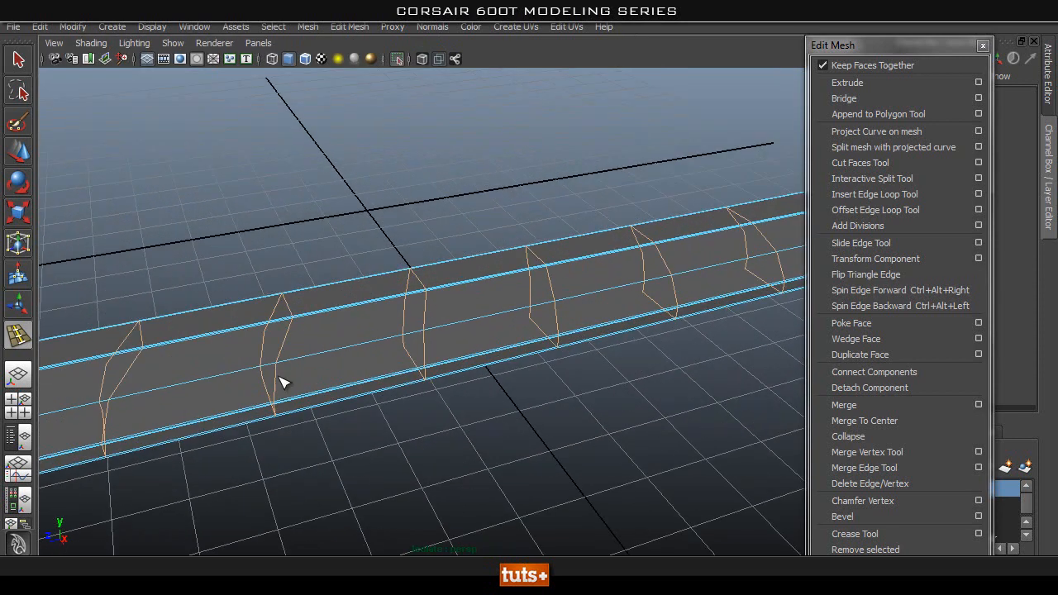
pyautogui.keyDown('alt'); pyautogui.moveTo(459, 378); pyautogui.dragTo(198, 433); pyautogui.keyUp('alt')
pyautogui.keyDown('alt'); pyautogui.moveTo(198, 433); pyautogui.dragTo(595, 172, button='middle'); pyautogui.keyUp('alt')
pyautogui.keyDown('alt'); pyautogui.moveTo(355, 380); pyautogui.dragTo(455, 326); pyautogui.keyUp('alt')
pyautogui.press('q')
# Examine the smoothed trim strip from its ends and along its long sides.
pyautogui.moveTo(460, 294); pyautogui.dragTo(522, 275, button='right')
pyautogui.click(609, 354)
pyautogui.keyDown('alt'); pyautogui.moveTo(606, 357); pyautogui.dragTo(536, 364); pyautogui.keyUp('alt')
pyautogui.click(451, 326)
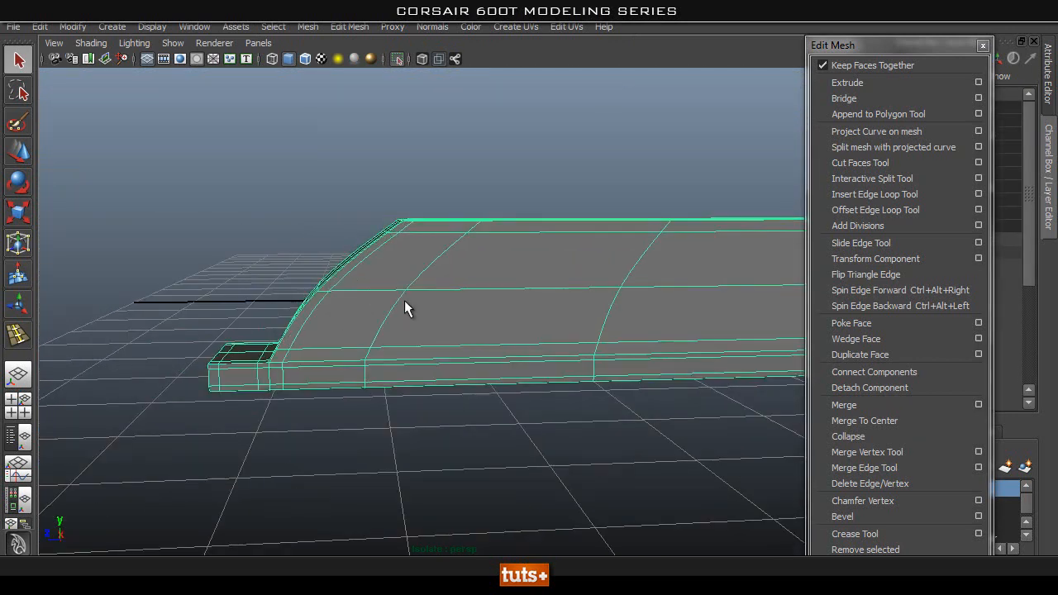
pyautogui.keyDown('alt'); pyautogui.moveTo(374, 307); pyautogui.dragTo(347, 302); pyautogui.keyUp('alt')
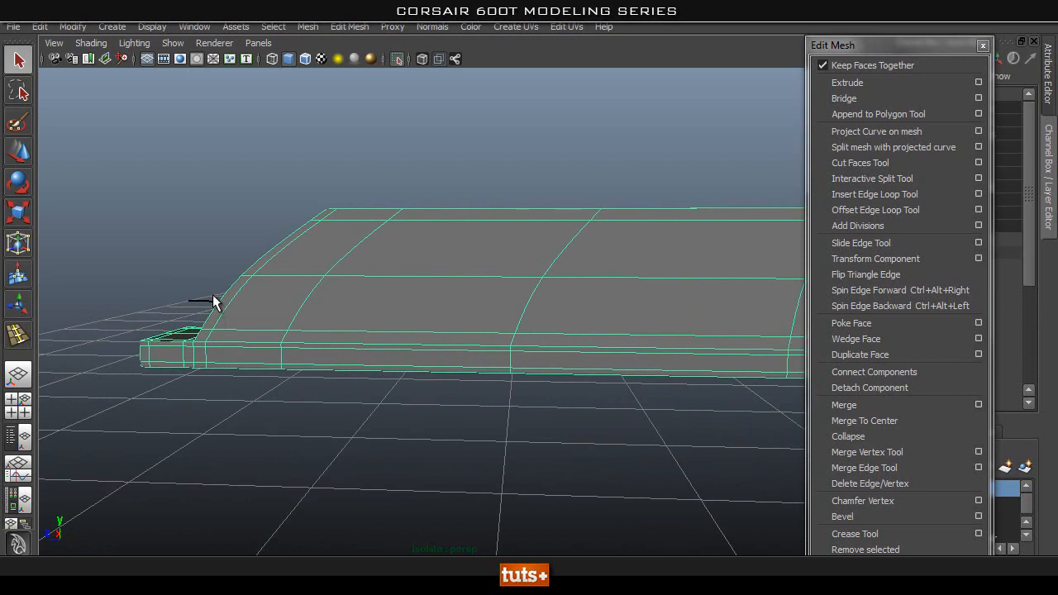
pyautogui.keyDown('alt'); pyautogui.moveTo(518, 263); pyautogui.dragTo(485, 307, button='middle'); pyautogui.keyUp('alt')
pyautogui.keyDown('alt'); pyautogui.moveTo(484, 307); pyautogui.dragTo(267, 314, button='right'); pyautogui.keyUp('alt')
pyautogui.keyDown('alt'); pyautogui.moveTo(267, 314); pyautogui.dragTo(181, 313, button='middle'); pyautogui.keyUp('alt')
pyautogui.keyDown('alt'); pyautogui.moveTo(496, 303); pyautogui.dragTo(396, 302, button='middle'); pyautogui.keyUp('alt')
pyautogui.keyDown('alt'); pyautogui.moveTo(292, 310); pyautogui.dragTo(467, 321, button='right'); pyautogui.keyUp('alt')
pyautogui.keyDown('alt'); pyautogui.moveTo(133, 307); pyautogui.dragTo(203, 299, button='middle'); pyautogui.keyUp('alt')
pyautogui.click(351, 246)
pyautogui.keyDown('alt'); pyautogui.moveTo(103, 319); pyautogui.dragTo(24, 325, button='right'); pyautogui.keyUp('alt')
pyautogui.keyDown('alt'); pyautogui.moveTo(23, 327); pyautogui.dragTo(376, 343); pyautogui.keyUp('alt')
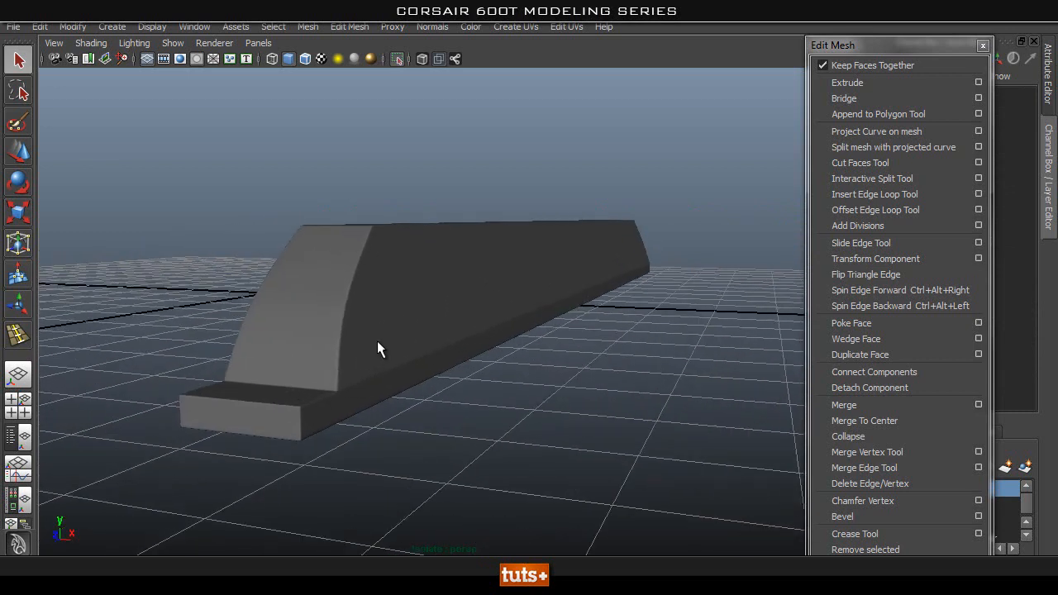
# Show the whole case again instead of the isolated strip, with the strip in smooth preview.
pyautogui.click(380, 338)
pyautogui.press('1')
pyautogui.press('3')
pyautogui.press('1')
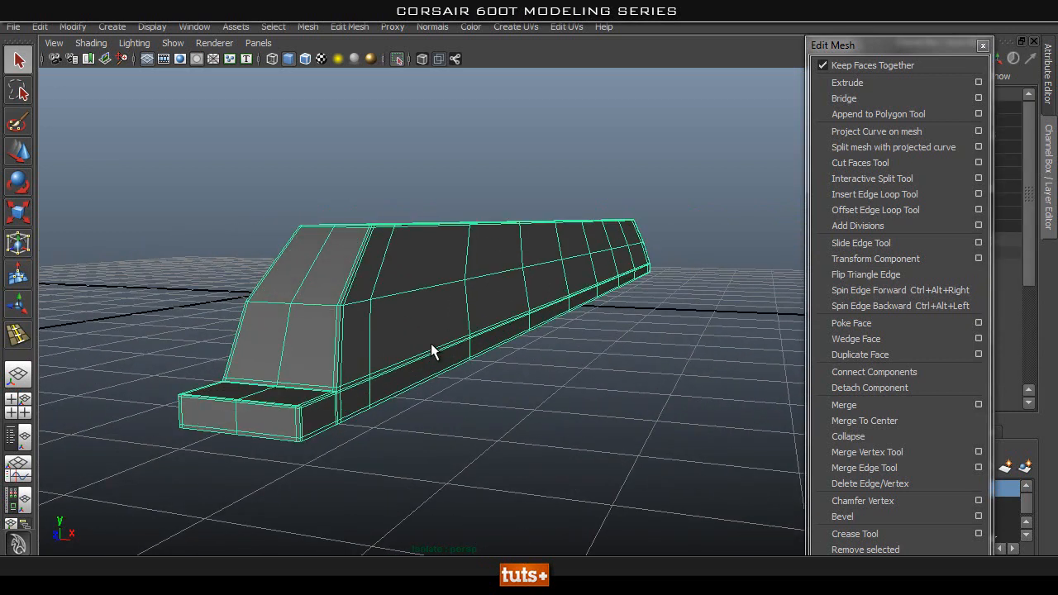
pyautogui.click(399, 62)
pyautogui.keyDown('alt'); pyautogui.moveTo(579, 329); pyautogui.dragTo(300, 328, button='right'); pyautogui.keyUp('alt')
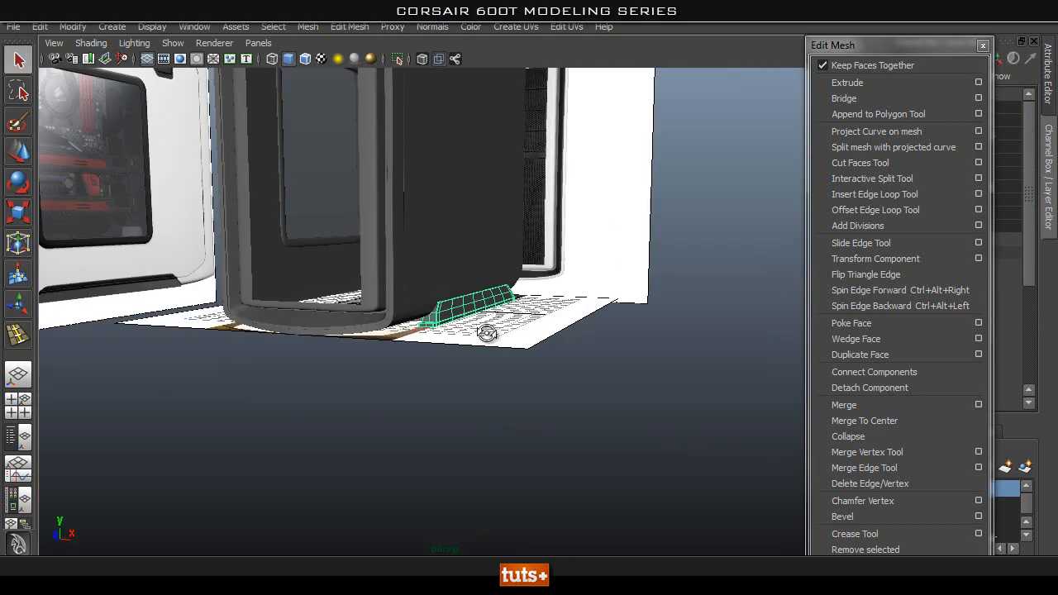
pyautogui.keyDown('alt'); pyautogui.moveTo(299, 329); pyautogui.dragTo(446, 355); pyautogui.keyUp('alt')
pyautogui.press('3')
# Select the trim strip at the case's lower side edge and duplicate it in place.
pyautogui.click(664, 327)
pyautogui.keyDown('alt'); pyautogui.moveTo(664, 327); pyautogui.dragTo(381, 347, button='right'); pyautogui.keyUp('alt')
pyautogui.keyDown('alt'); pyautogui.moveTo(380, 347); pyautogui.dragTo(342, 359); pyautogui.keyUp('alt')
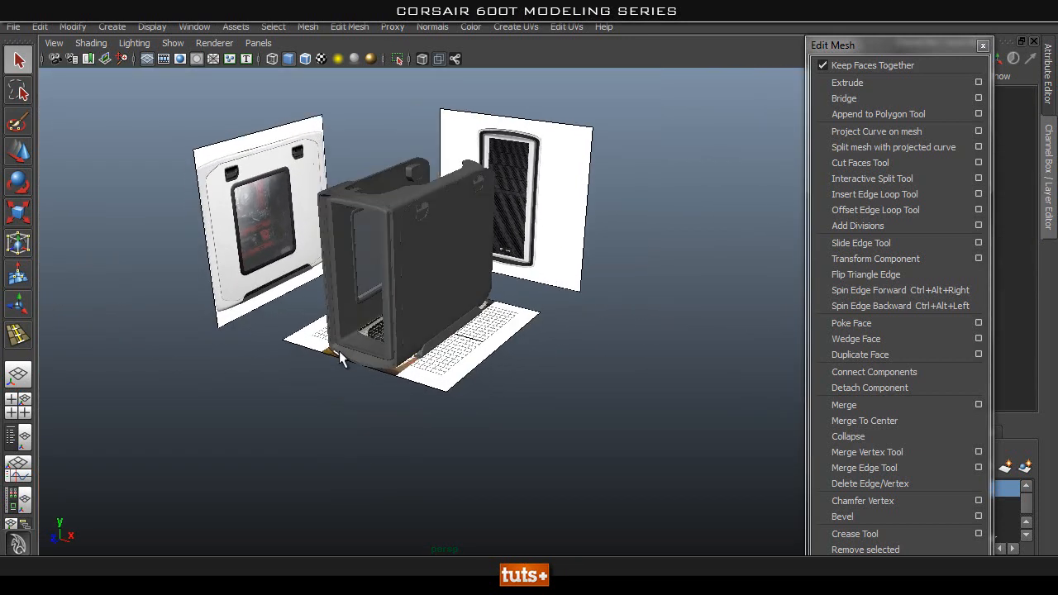
pyautogui.keyDown('alt'); pyautogui.moveTo(342, 359); pyautogui.dragTo(517, 336, button='right'); pyautogui.keyUp('alt')
pyautogui.keyDown('alt'); pyautogui.moveTo(517, 336); pyautogui.dragTo(427, 371); pyautogui.keyUp('alt')
pyautogui.click(427, 368)
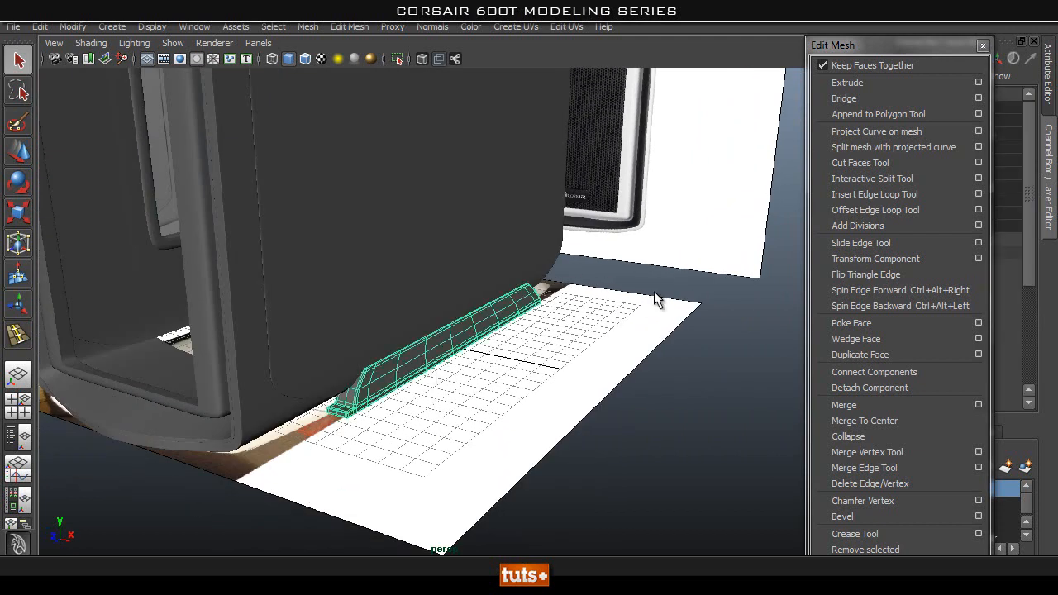
pyautogui.moveTo(960, 47); pyautogui.dragTo(778, 49)
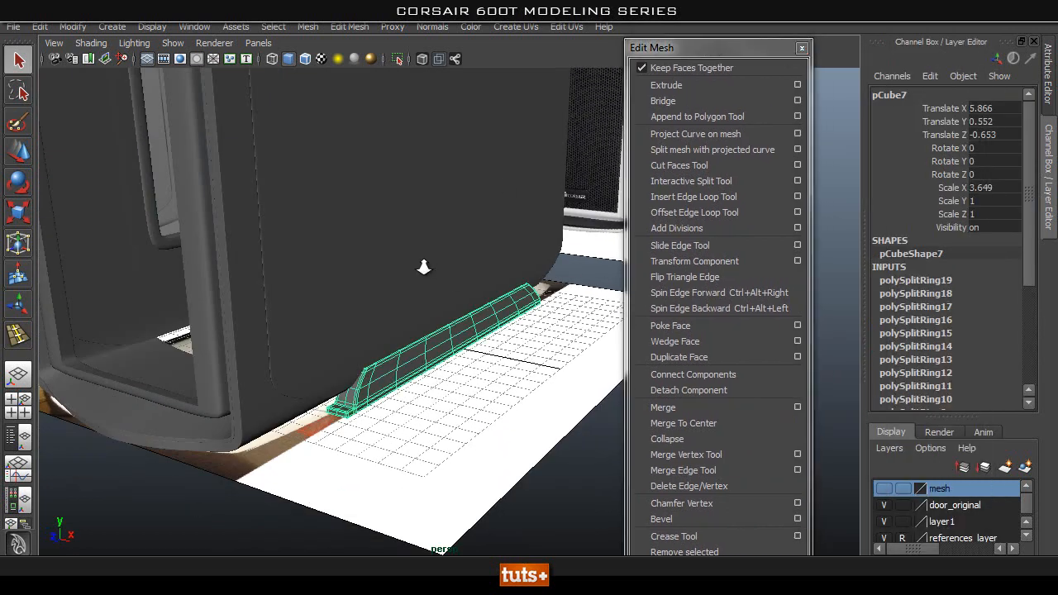
pyautogui.keyDown('alt'); pyautogui.moveTo(429, 265); pyautogui.dragTo(513, 295, button='right'); pyautogui.keyUp('alt')
pyautogui.keyDown('alt'); pyautogui.moveTo(512, 295); pyautogui.dragTo(552, 287, button='middle'); pyautogui.keyUp('alt')
pyautogui.hotkey('ctrl', 'd')
pyautogui.moveTo(696, 43); pyautogui.dragTo(661, 57)
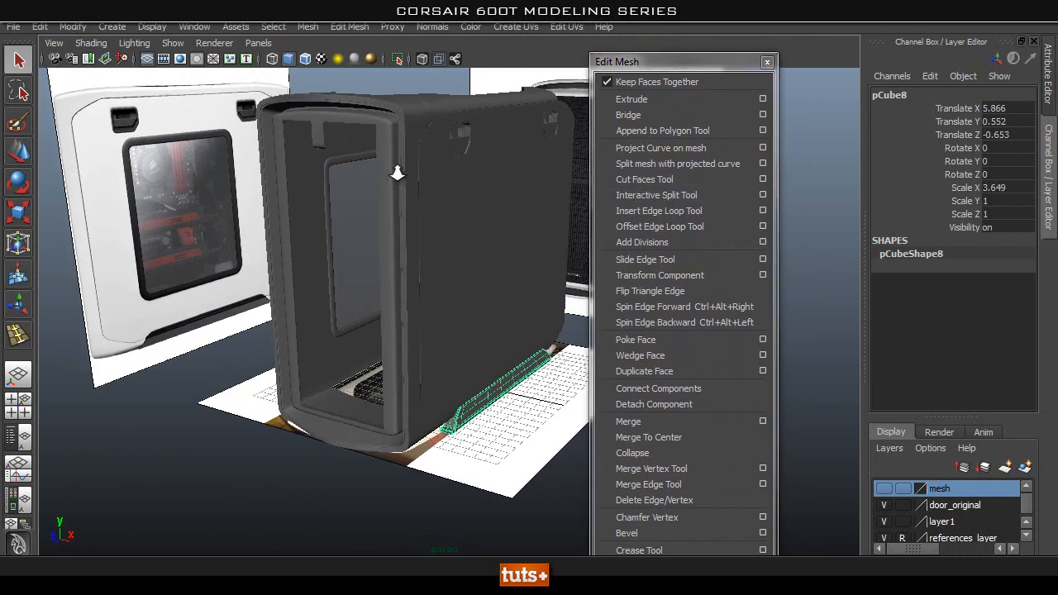
# Try to mirror the duplicated strip through its Scale X value and undo the attempt.
pyautogui.keyDown('alt'); pyautogui.moveTo(430, 175); pyautogui.dragTo(423, 173); pyautogui.keyUp('alt')
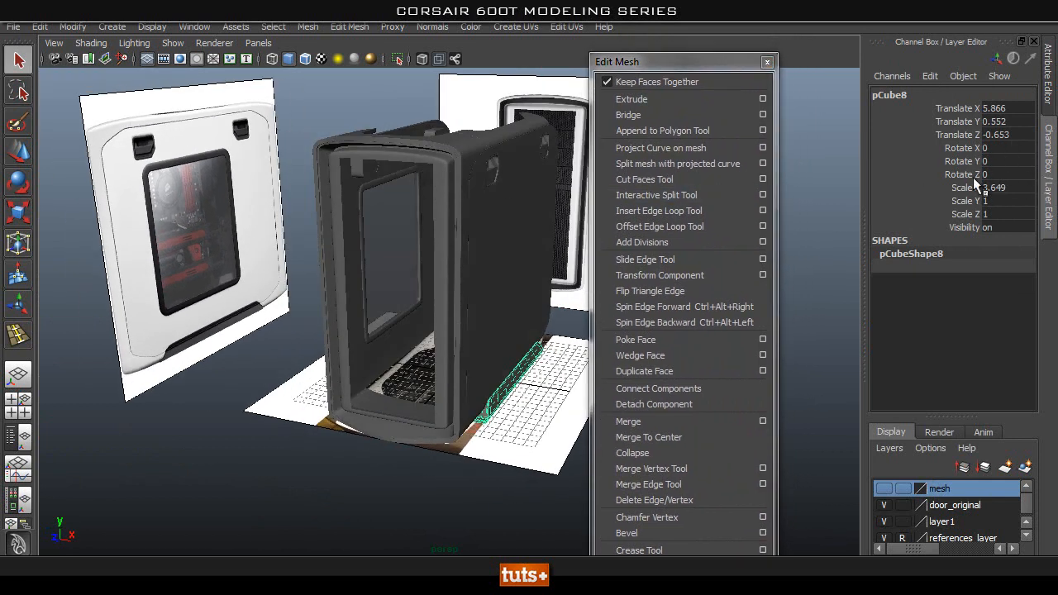
pyautogui.doubleClick(992, 187)
pyautogui.click(400, 481)
pyautogui.keyDown('alt'); pyautogui.moveTo(359, 490); pyautogui.dragTo(330, 485); pyautogui.keyUp('alt')
pyautogui.keyDown('alt'); pyautogui.moveTo(331, 484); pyautogui.dragTo(484, 460, button='right'); pyautogui.keyUp('alt')
pyautogui.keyDown('alt'); pyautogui.moveTo(484, 460); pyautogui.dragTo(493, 430); pyautogui.keyUp('alt')
pyautogui.hotkey('ctrl', 'z')
pyautogui.hotkey('ctrl', 'z')
# Move the duplicated strip's pivot to the centre of the grid.
pyautogui.moveTo(493, 430)
pyautogui.keyDown('alt'); pyautogui.mouseDown(button='middle')
pyautogui.moveTo(461, 427)
pyautogui.moveTo(474, 430)
pyautogui.mouseUp(button='middle'); pyautogui.keyUp('alt')
pyautogui.press('w')
pyautogui.keyDown('alt'); pyautogui.moveTo(396, 440); pyautogui.dragTo(430, 448); pyautogui.keyUp('alt')
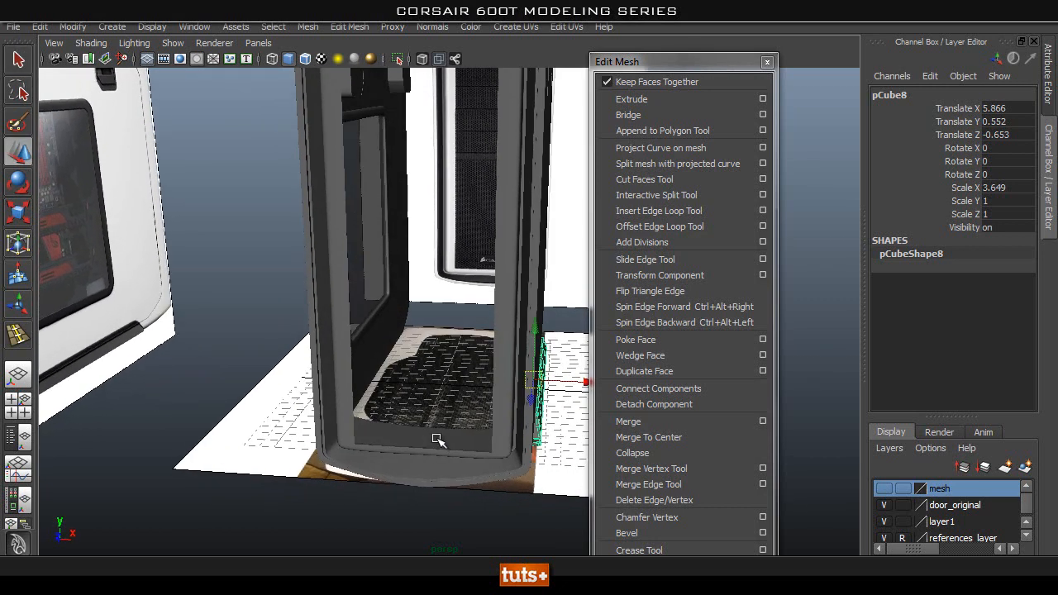
pyautogui.keyDown('alt'); pyautogui.moveTo(485, 376); pyautogui.dragTo(452, 409); pyautogui.keyUp('alt')
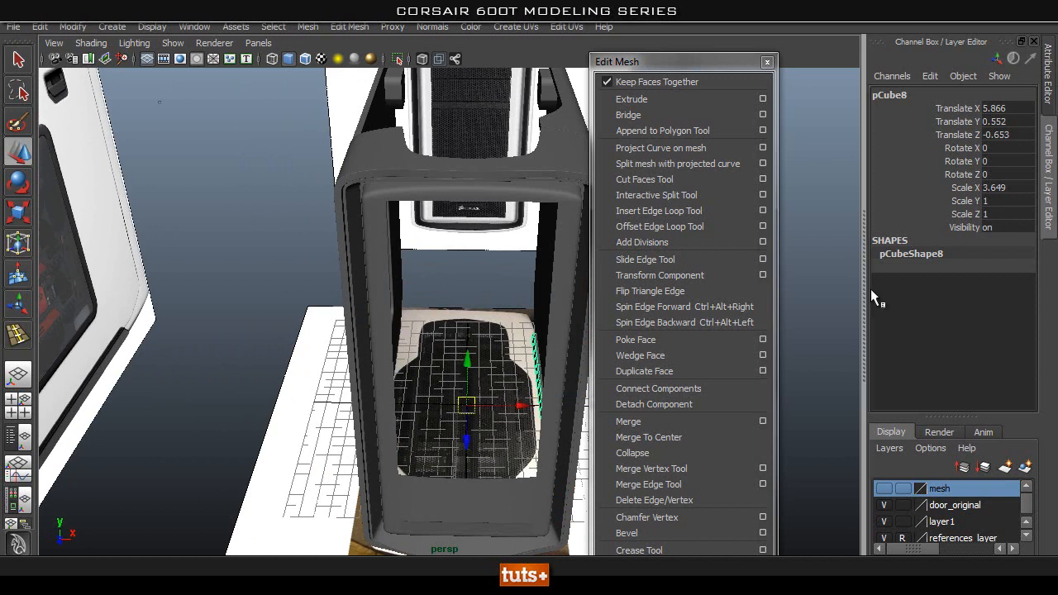
# Mirror the duplicated strip to the opposite side of the case by setting its Scale X to -3.649.
pyautogui.doubleClick(992, 187)
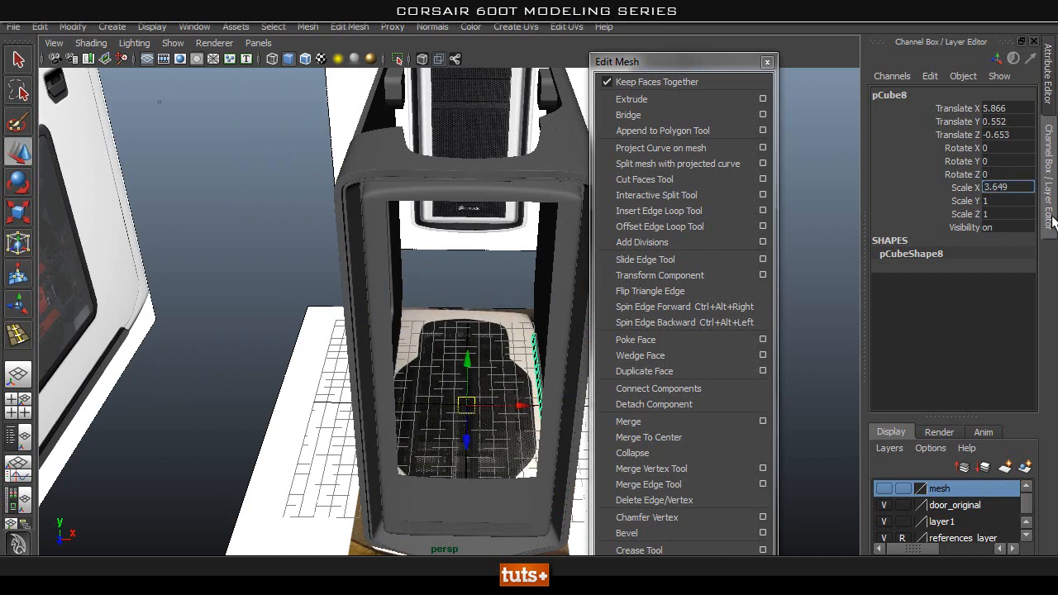
pyautogui.click(451, 377)
pyautogui.keyDown('alt'); pyautogui.moveTo(451, 379); pyautogui.dragTo(469, 355); pyautogui.keyUp('alt')
pyautogui.keyDown('alt'); pyautogui.moveTo(470, 354); pyautogui.dragTo(437, 347, button='right'); pyautogui.keyUp('alt')
pyautogui.keyDown('alt'); pyautogui.moveTo(437, 347); pyautogui.dragTo(424, 386); pyautogui.keyUp('alt')
pyautogui.click(411, 385)
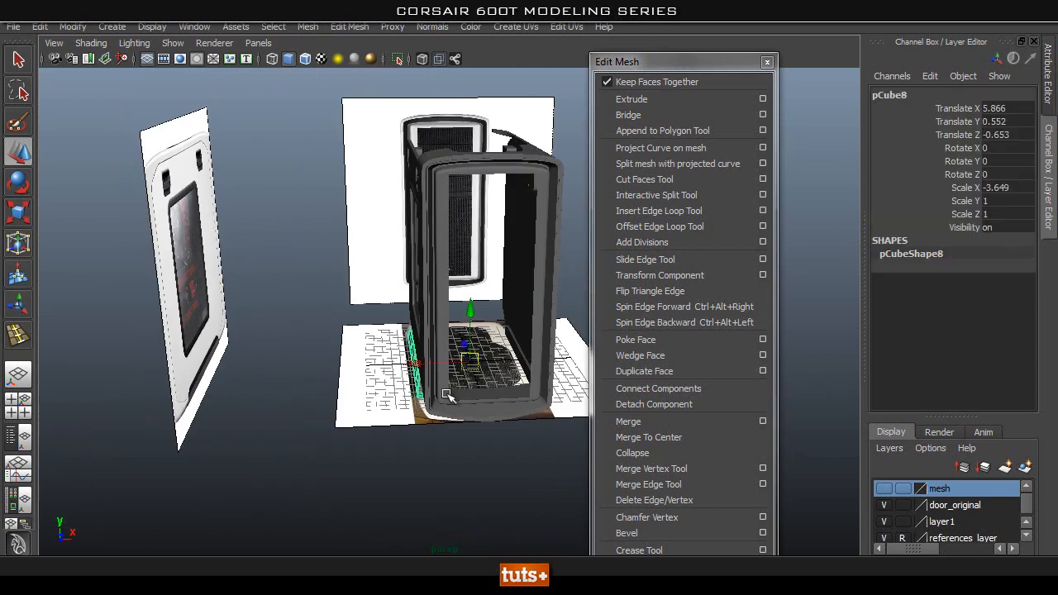
pyautogui.keyDown('alt'); pyautogui.moveTo(552, 397); pyautogui.dragTo(496, 399); pyautogui.keyUp('alt')
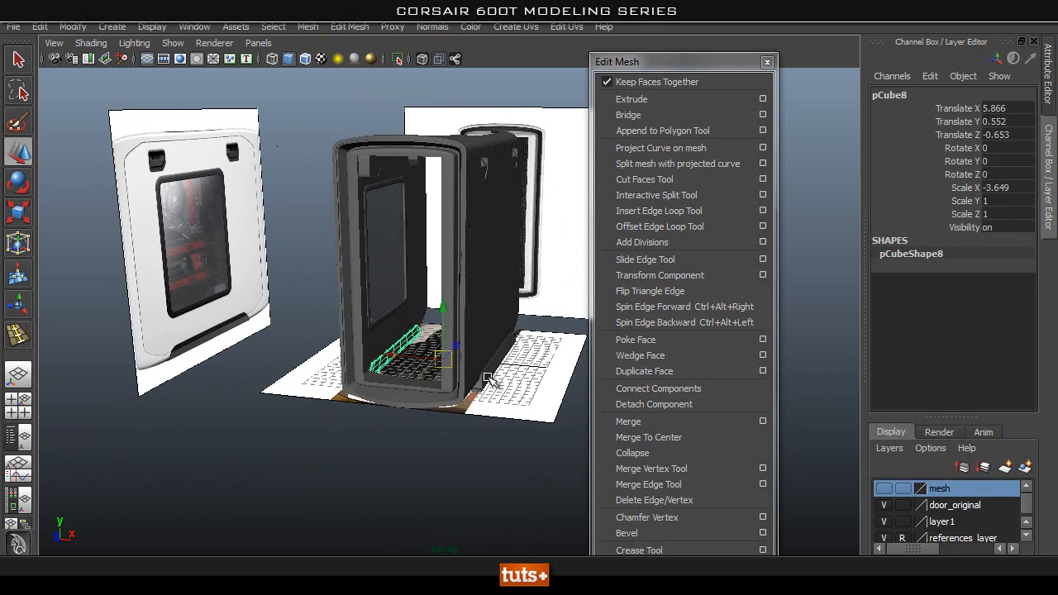
# Group the two trim strips and name the group mesh_foot.
pyautogui.keyDown('shift'); pyautogui.click(489, 379); pyautogui.keyUp('shift')
pyautogui.click(18, 435)
pyautogui.keyDown('alt'); pyautogui.moveTo(327, 384); pyautogui.dragTo(371, 387); pyautogui.keyUp('alt')
pyautogui.hotkey('ctrl', 'g')
pyautogui.doubleClick(106, 281)
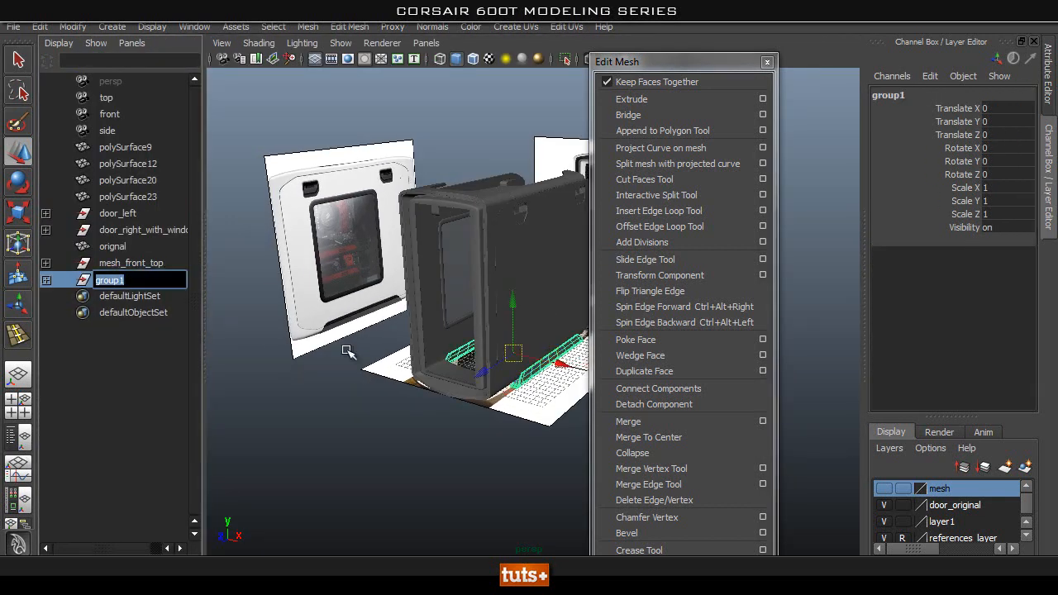
pyautogui.write('mesh_foot')
pyautogui.press('Return')
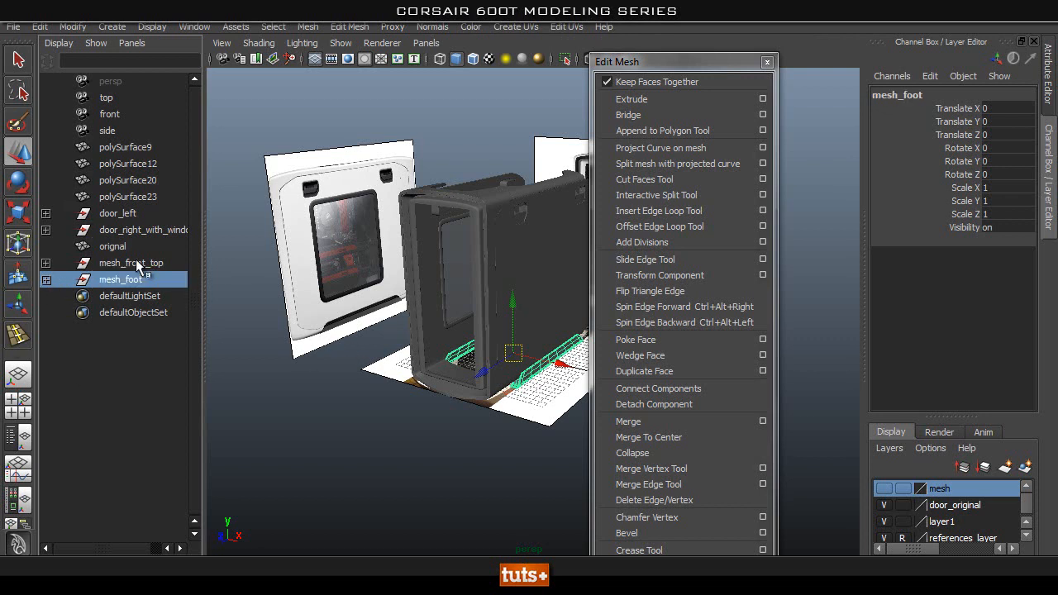
# Check the contents of the door groups, mesh_foot and mesh_front_top, and return to the single perspective view.
pyautogui.click(146, 231)
pyautogui.click(128, 216)
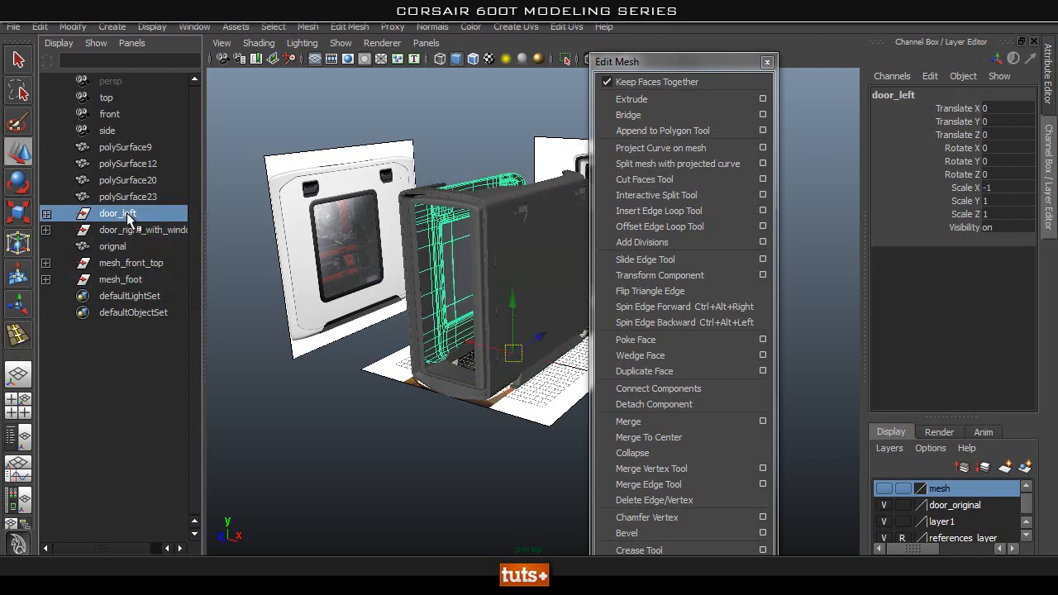
pyautogui.click(136, 281)
pyautogui.keyDown('alt'); pyautogui.moveTo(438, 314); pyautogui.dragTo(487, 320); pyautogui.keyUp('alt')
pyautogui.click(133, 264)
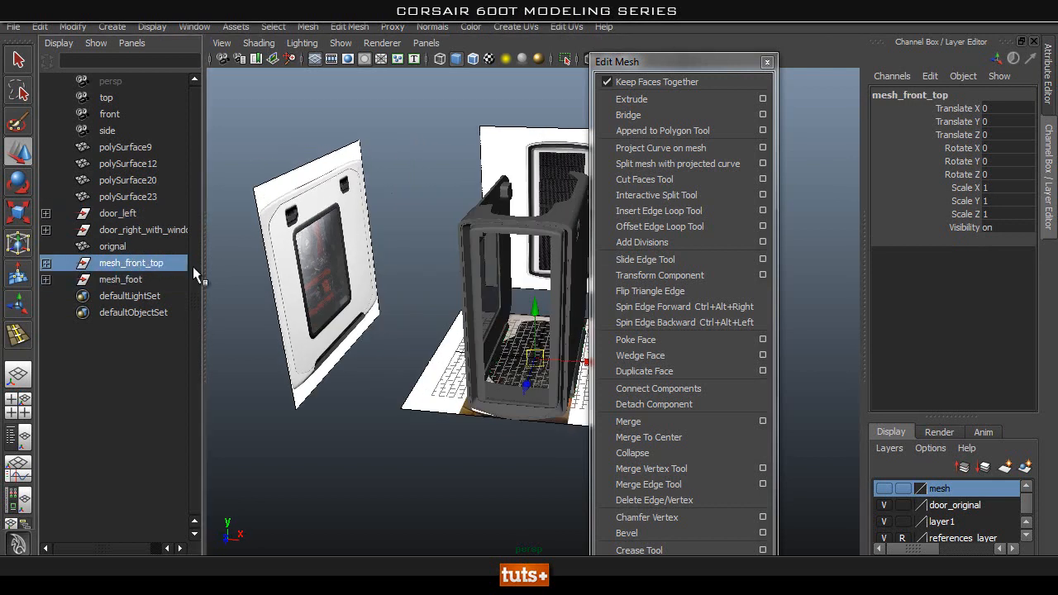
pyautogui.keyDown('alt'); pyautogui.moveTo(466, 286); pyautogui.dragTo(4, 252); pyautogui.keyUp('alt')
pyautogui.click(18, 375)
# Examine the assembled case from the front, top and sides, including its inner front frame.
pyautogui.keyDown('alt'); pyautogui.moveTo(262, 365); pyautogui.dragTo(321, 329); pyautogui.keyUp('alt')
pyautogui.click(455, 371)
pyautogui.keyDown('alt'); pyautogui.moveTo(470, 372); pyautogui.dragTo(497, 328, button='middle'); pyautogui.keyUp('alt')
pyautogui.keyDown('alt'); pyautogui.moveTo(498, 329); pyautogui.dragTo(399, 323, button='right'); pyautogui.keyUp('alt')
pyautogui.keyDown('alt'); pyautogui.moveTo(399, 323); pyautogui.dragTo(447, 265); pyautogui.keyUp('alt')
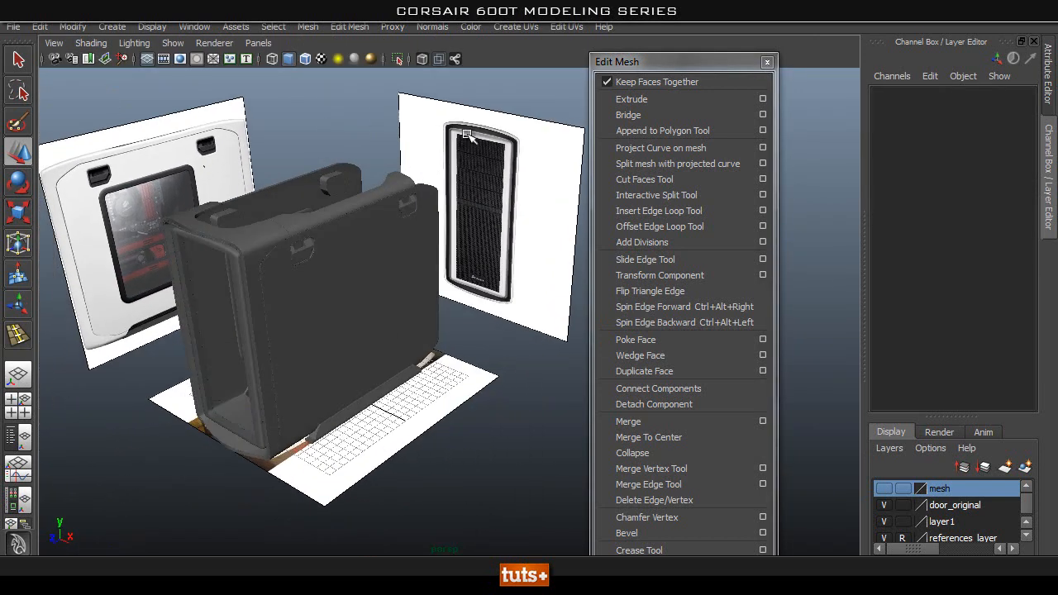
pyautogui.keyDown('alt'); pyautogui.moveTo(447, 203); pyautogui.dragTo(438, 138); pyautogui.keyUp('alt')
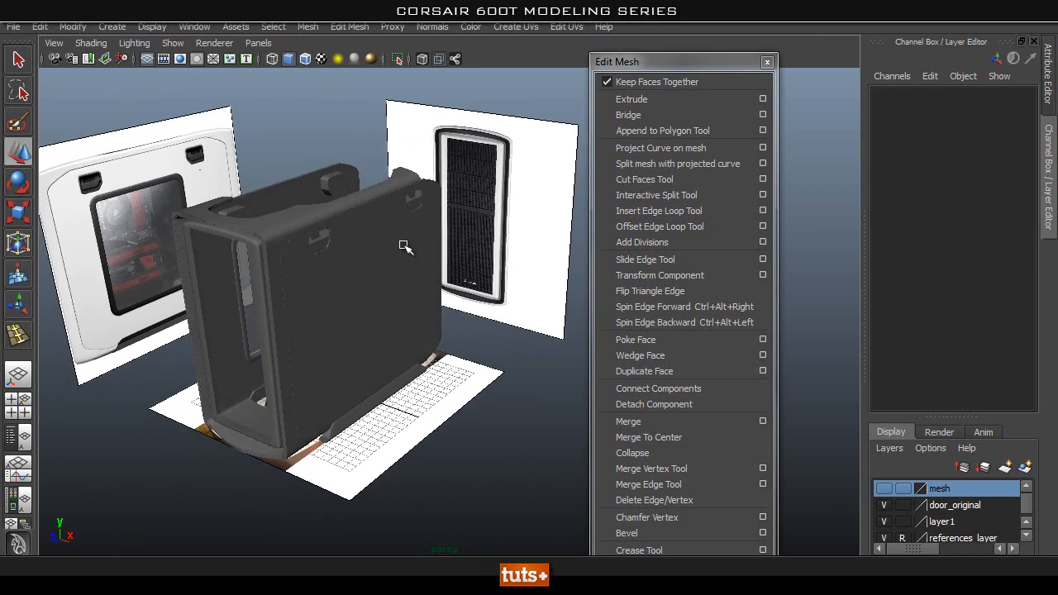
pyautogui.keyDown('alt'); pyautogui.moveTo(366, 239); pyautogui.dragTo(375, 246, button='middle'); pyautogui.keyUp('alt')
pyautogui.keyDown('alt'); pyautogui.moveTo(335, 276); pyautogui.dragTo(369, 273); pyautogui.keyUp('alt')
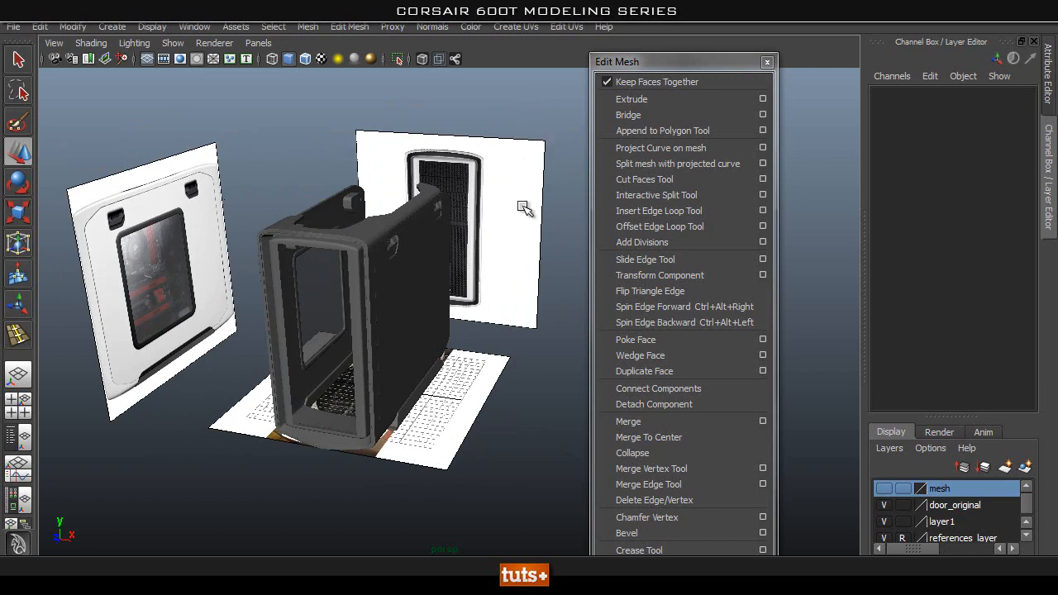
pyautogui.keyDown('alt'); pyautogui.moveTo(493, 246); pyautogui.dragTo(525, 239); pyautogui.keyUp('alt')
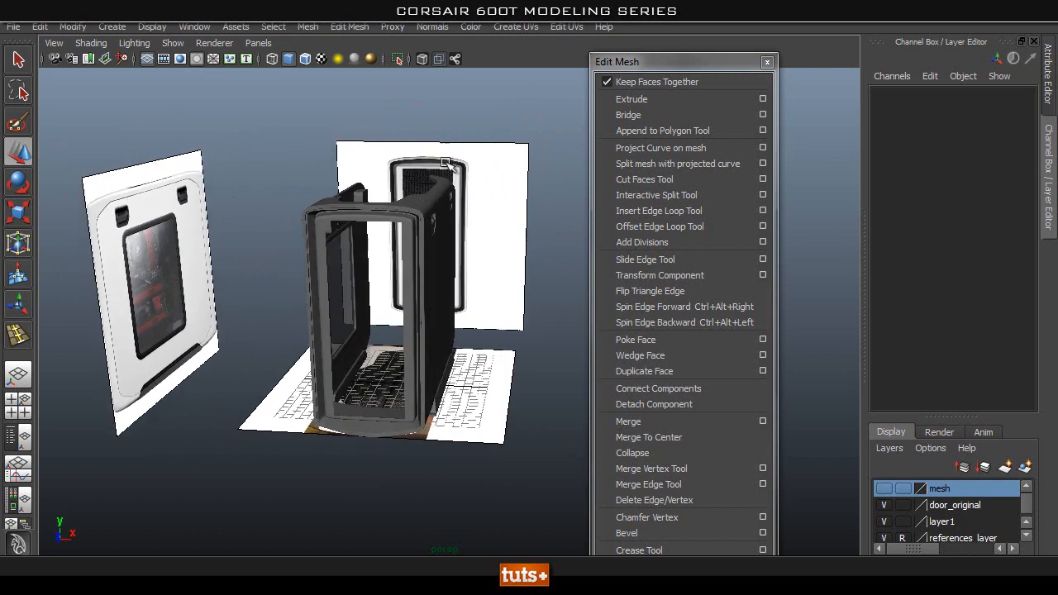
pyautogui.click(376, 223)
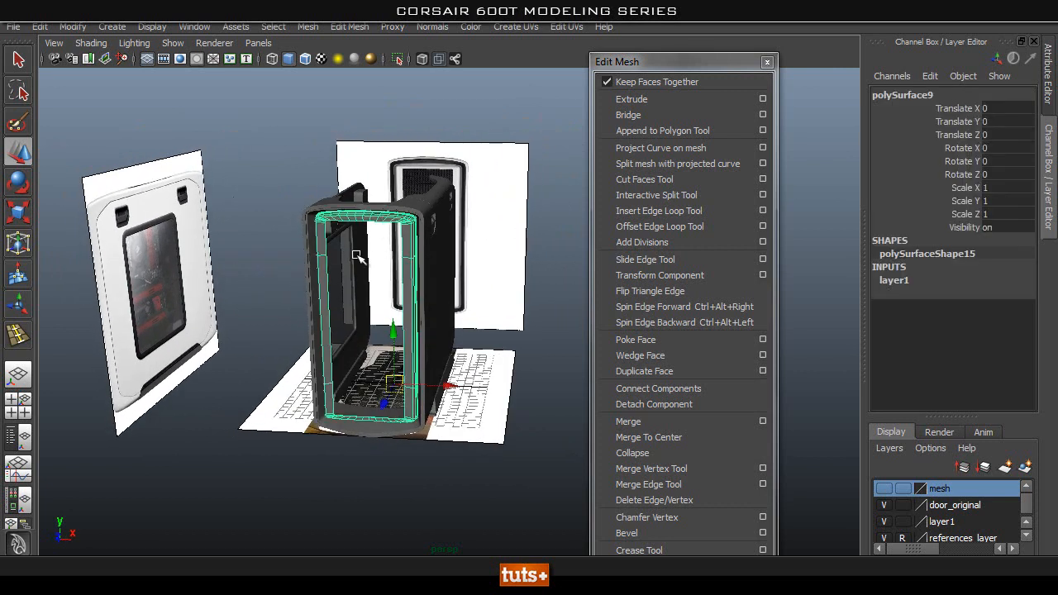
pyautogui.click(553, 225)
pyautogui.keyDown('alt'); pyautogui.moveTo(552, 225); pyautogui.dragTo(295, 221); pyautogui.keyUp('alt')
pyautogui.keyDown('alt'); pyautogui.moveTo(494, 294); pyautogui.dragTo(425, 310); pyautogui.keyUp('alt')
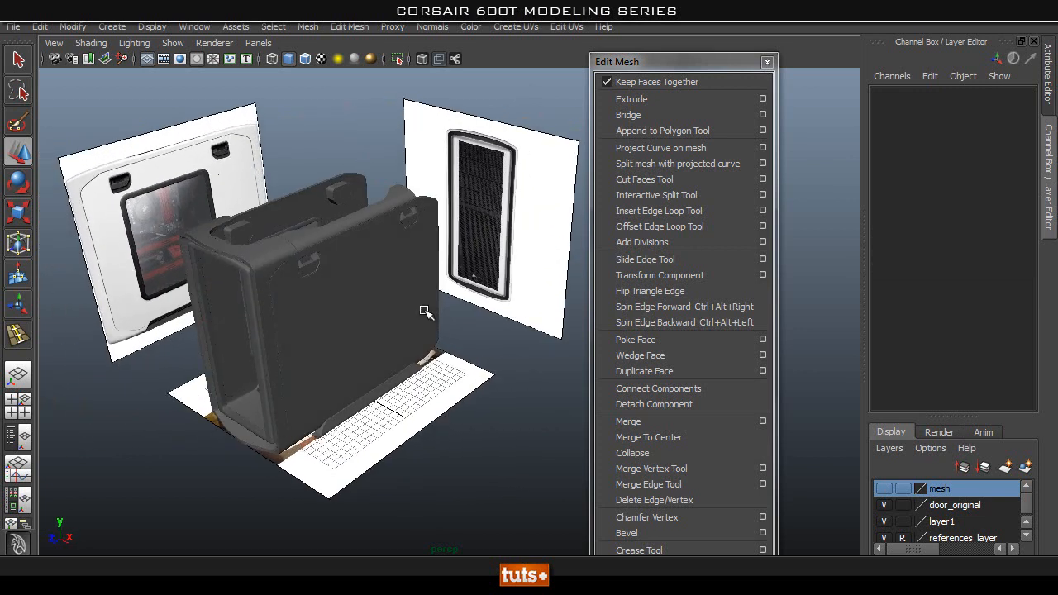
pyautogui.keyDown('alt'); pyautogui.moveTo(386, 354); pyautogui.dragTo(454, 329); pyautogui.keyUp('alt')
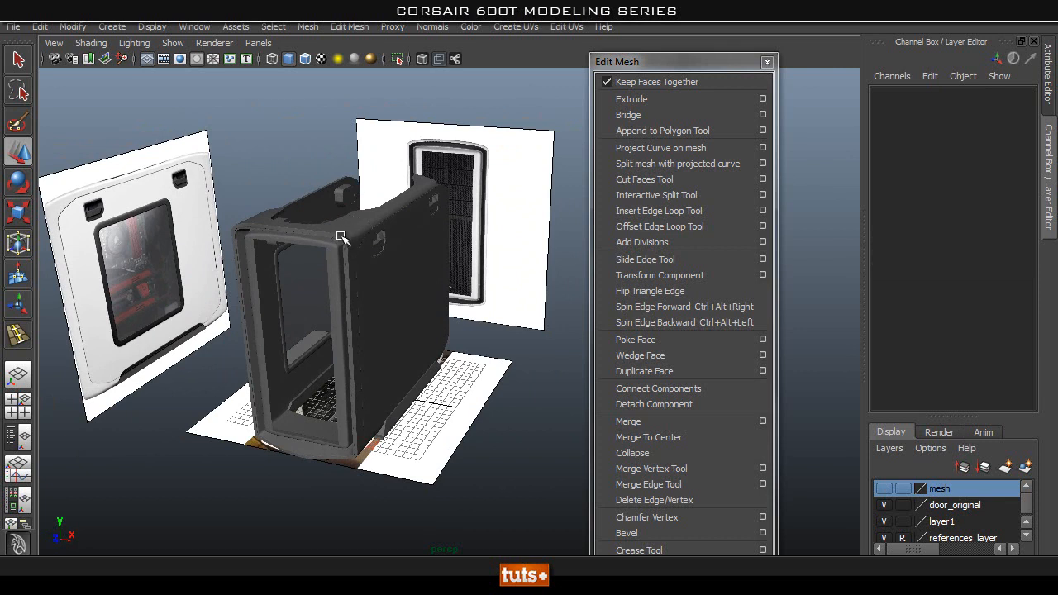
pyautogui.keyDown('alt'); pyautogui.moveTo(449, 266); pyautogui.dragTo(329, 246); pyautogui.keyUp('alt')
pyautogui.keyDown('alt'); pyautogui.moveTo(464, 258); pyautogui.dragTo(315, 241, button='right'); pyautogui.keyUp('alt')
pyautogui.keyDown('alt'); pyautogui.moveTo(387, 178); pyautogui.dragTo(427, 190); pyautogui.keyUp('alt')
pyautogui.click(338, 295)
pyautogui.keyDown('alt'); pyautogui.moveTo(343, 298); pyautogui.dragTo(426, 318, button='right'); pyautogui.keyUp('alt')
pyautogui.keyDown('alt'); pyautogui.moveTo(436, 333); pyautogui.dragTo(552, 278, button='middle'); pyautogui.keyUp('alt')
pyautogui.keyDown('alt'); pyautogui.moveTo(498, 274); pyautogui.dragTo(434, 290); pyautogui.keyUp('alt')
pyautogui.click(397, 138)
pyautogui.keyDown('alt'); pyautogui.moveTo(398, 138); pyautogui.dragTo(397, 157); pyautogui.keyUp('alt')
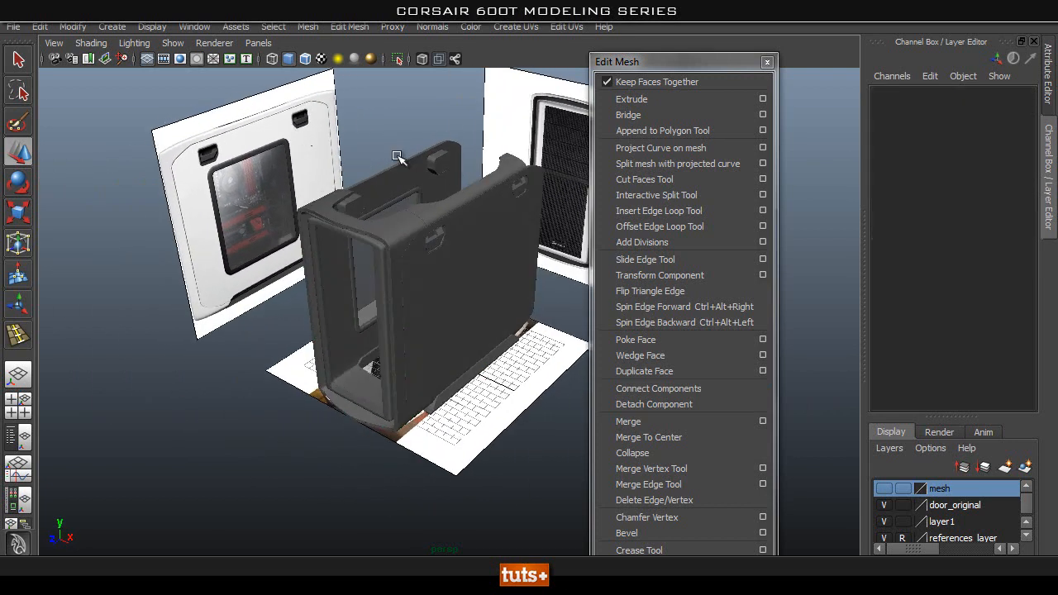
# Duplicate the case's outer front shell and move the copy forward along Z to 25.701.
pyautogui.click(408, 230)
pyautogui.press('f')
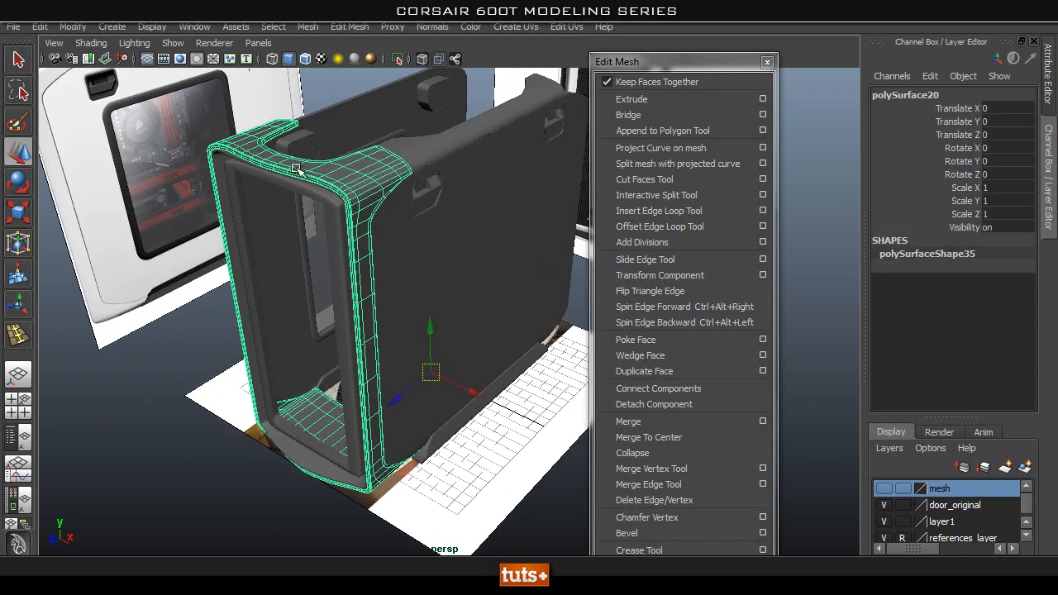
pyautogui.scroll(-3, 367, 166)
pyautogui.keyDown('alt'); pyautogui.moveTo(367, 166); pyautogui.dragTo(342, 177); pyautogui.keyUp('alt')
pyautogui.hotkey('ctrl', 'd')
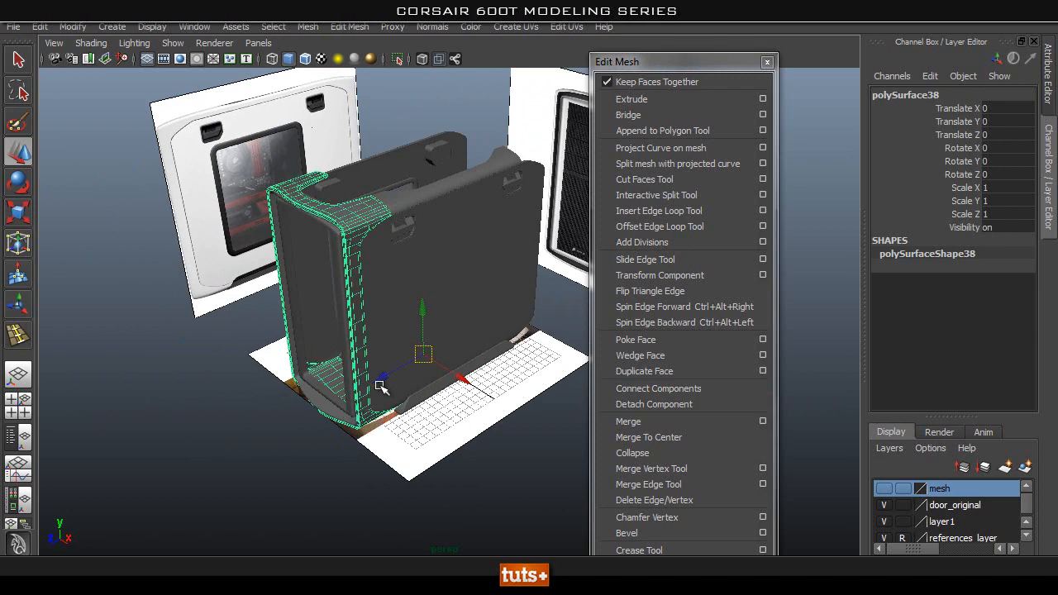
pyautogui.moveTo(385, 381); pyautogui.dragTo(165, 461)
pyautogui.moveTo(471, 432)
pyautogui.keyDown('alt'); pyautogui.mouseDown()
pyautogui.moveTo(429, 430)
pyautogui.moveTo(479, 442)
pyautogui.moveTo(471, 449)
pyautogui.mouseUp(); pyautogui.keyUp('alt')
# Select the orignal object near the side reference image and frame it to inspect it.
pyautogui.moveTo(553, 108); pyautogui.dragTo(259, 489)
pyautogui.keyDown('alt'); pyautogui.moveTo(374, 478); pyautogui.dragTo(420, 450); pyautogui.keyUp('alt')
pyautogui.click(342, 200)
pyautogui.keyDown('alt'); pyautogui.moveTo(342, 200); pyautogui.dragTo(369, 276); pyautogui.keyUp('alt')
pyautogui.keyDown('alt'); pyautogui.moveTo(368, 276); pyautogui.dragTo(495, 322, button='right'); pyautogui.keyUp('alt')
pyautogui.moveTo(237, 157); pyautogui.dragTo(167, 213)
pyautogui.press('f')
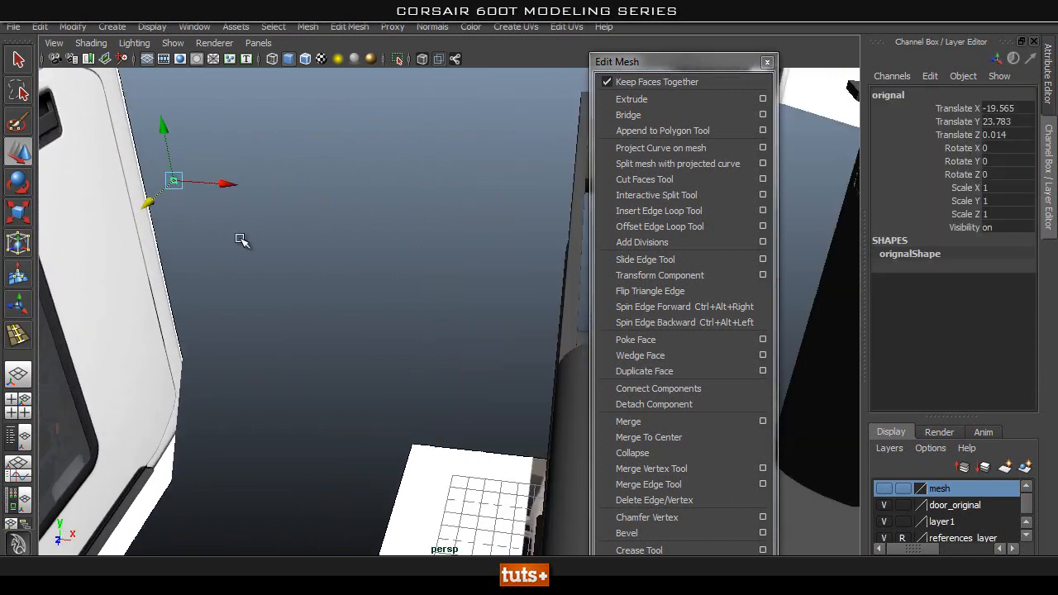
pyautogui.keyDown('alt'); pyautogui.moveTo(319, 276); pyautogui.dragTo(389, 305); pyautogui.keyUp('alt')
pyautogui.keyDown('alt'); pyautogui.moveTo(388, 304); pyautogui.dragTo(206, 350, button='right'); pyautogui.keyUp('alt')
pyautogui.keyDown('alt'); pyautogui.moveTo(418, 369); pyautogui.dragTo(167, 278, button='middle'); pyautogui.keyUp('alt')
pyautogui.keyDown('alt'); pyautogui.moveTo(464, 331); pyautogui.dragTo(103, 357, button='right'); pyautogui.keyUp('alt')
pyautogui.keyDown('alt'); pyautogui.moveTo(463, 379); pyautogui.dragTo(218, 229, button='middle'); pyautogui.keyUp('alt')
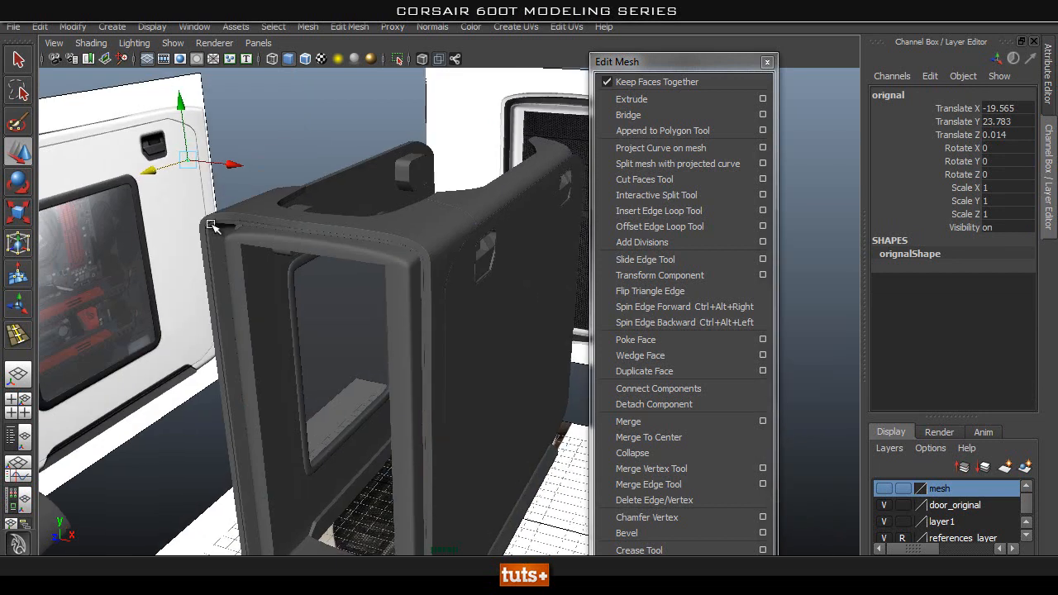
# Select all the assembled case parts, excluding the moved front shell copy, and group them.
pyautogui.keyDown('alt'); pyautogui.moveTo(512, 310); pyautogui.dragTo(416, 331, button='right'); pyautogui.keyUp('alt')
pyautogui.keyDown('alt'); pyautogui.moveTo(415, 331); pyautogui.dragTo(439, 373); pyautogui.keyUp('alt')
pyautogui.keyDown('alt'); pyautogui.moveTo(561, 246); pyautogui.dragTo(559, 271); pyautogui.keyUp('alt')
pyautogui.keyDown('alt'); pyautogui.moveTo(523, 329); pyautogui.dragTo(498, 311, button='middle'); pyautogui.keyUp('alt')
pyautogui.moveTo(571, 141); pyautogui.dragTo(339, 493)
pyautogui.hotkey('ctrl', 'g')
pyautogui.keyDown('alt'); pyautogui.moveTo(521, 292); pyautogui.dragTo(503, 275); pyautogui.keyUp('alt')
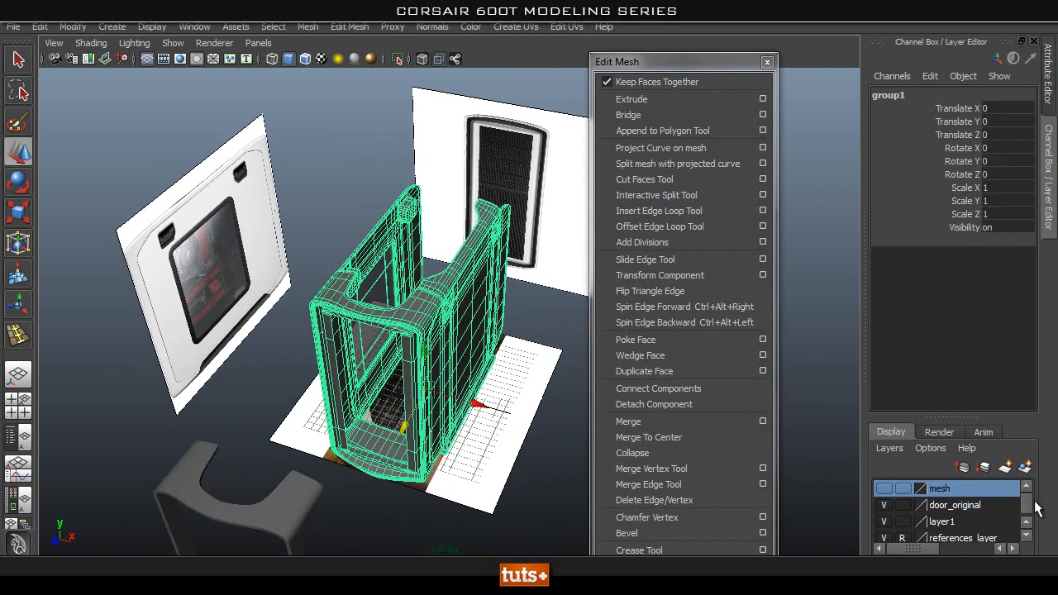
# Put the grouped case parts on a new display layer, hide it, and select the remaining front shell copy.
pyautogui.click(1025, 468)
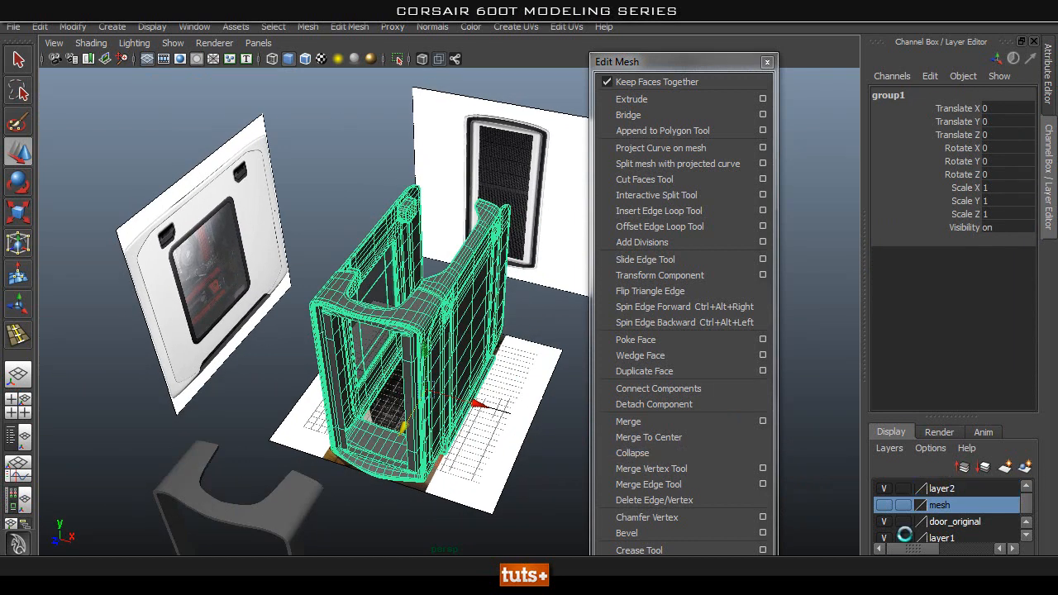
pyautogui.click(883, 488)
pyautogui.keyDown('alt'); pyautogui.moveTo(440, 375); pyautogui.dragTo(164, 385); pyautogui.keyUp('alt')
pyautogui.click(155, 355)
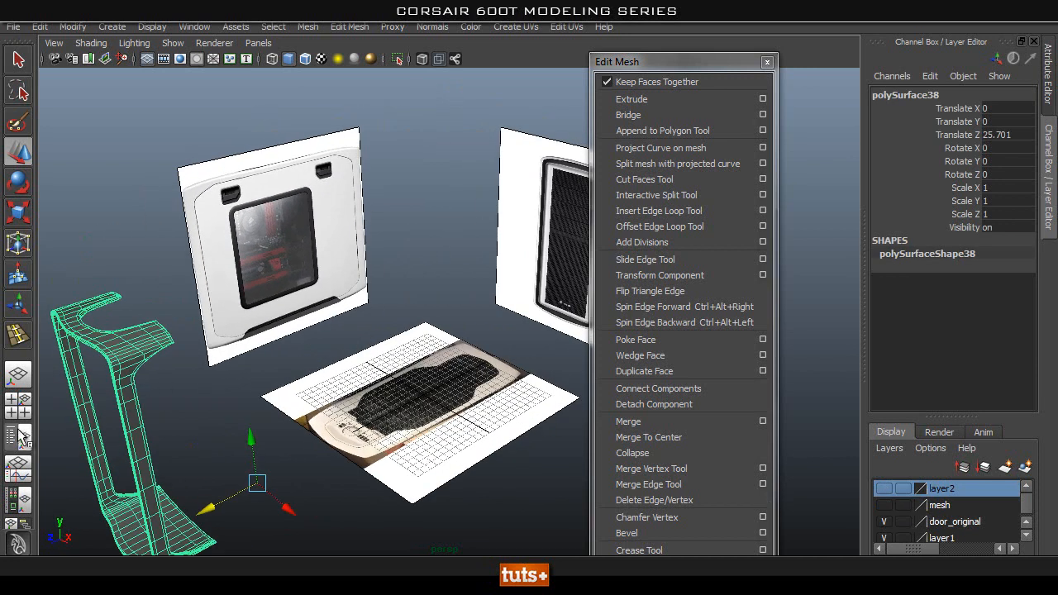
# Show the scene outliner and rename the selected front shell copy to case_back.
pyautogui.click(19, 437)
pyautogui.doubleClick(130, 232)
pyautogui.write('bac')
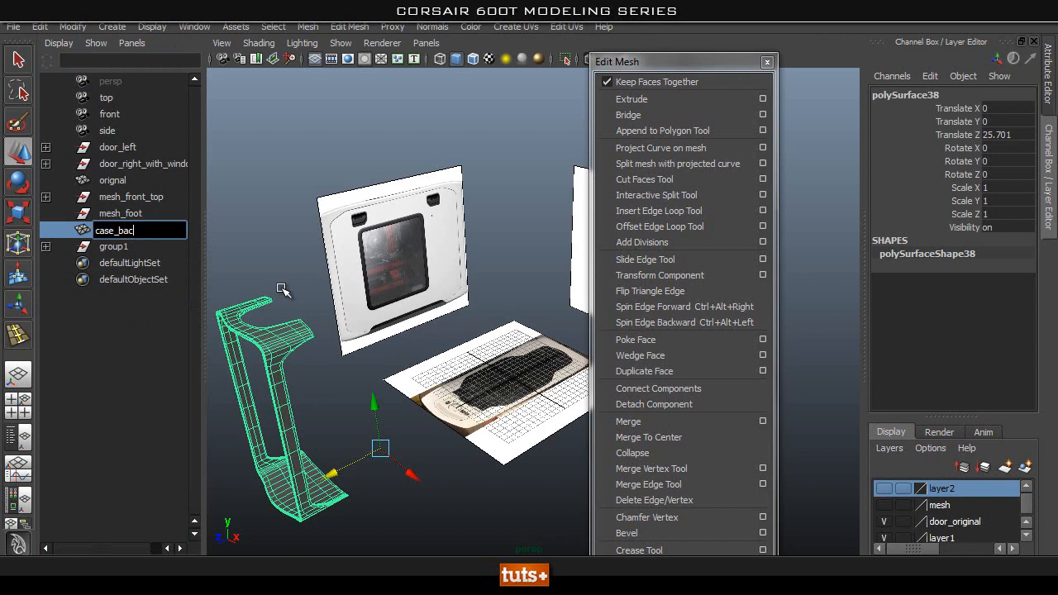
pyautogui.write('k')
pyautogui.press('Return')
# Set the case_back mesh's Translate Z to 0 and deselect it.
pyautogui.doubleClick(1025, 135)
pyautogui.write('0')
pyautogui.press('Return')
pyautogui.click(496, 168)
pyautogui.keyDown('alt'); pyautogui.moveTo(479, 231); pyautogui.dragTo(477, 202); pyautogui.keyUp('alt')
pyautogui.scroll(2, 456, 231)
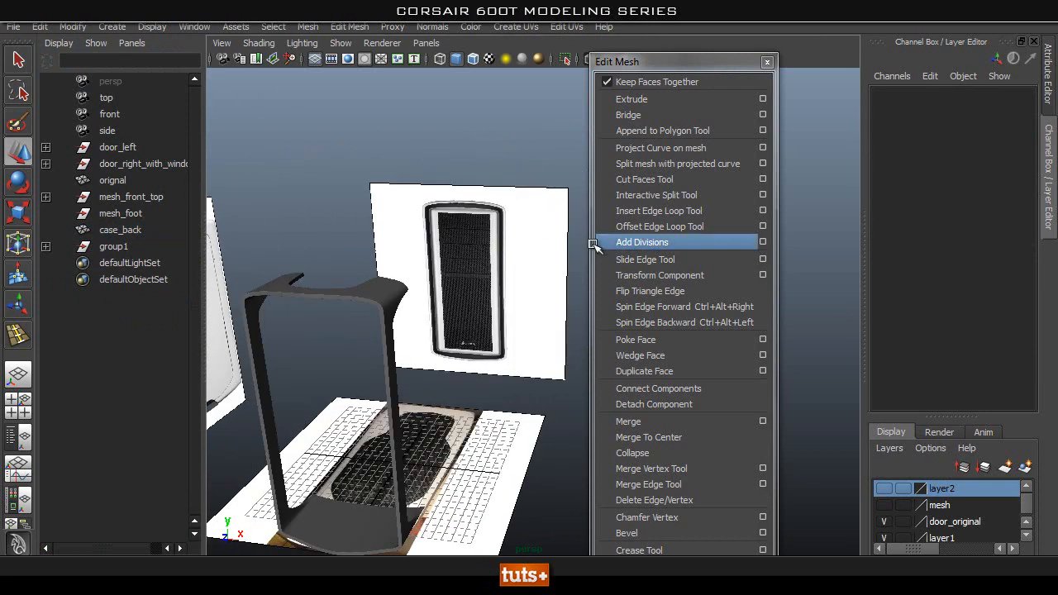
pyautogui.keyDown('alt'); pyautogui.moveTo(447, 246); pyautogui.dragTo(473, 218, button='middle'); pyautogui.keyUp('alt')
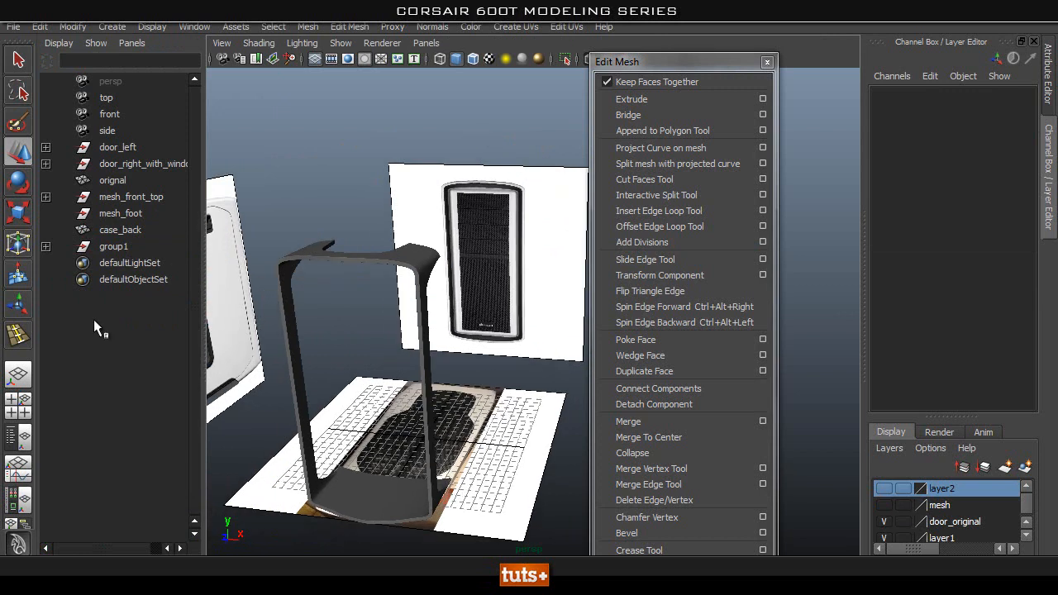
# Replace the front camera's image plane picture with back.jpg from the sourceimages folder.
pyautogui.click(113, 114)
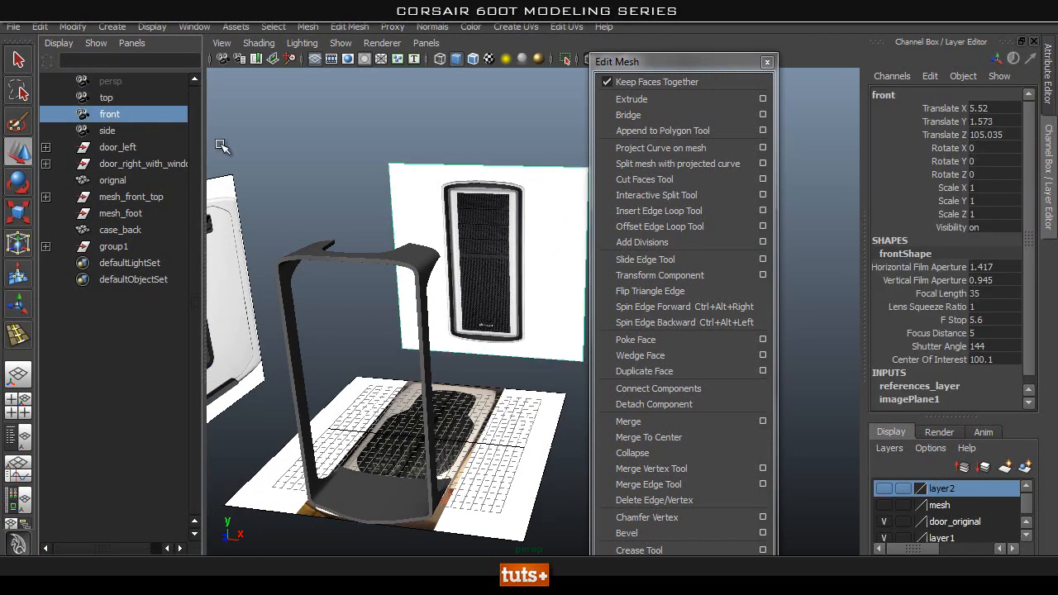
pyautogui.keyDown('alt'); pyautogui.moveTo(412, 182); pyautogui.dragTo(411, 180, button='middle'); pyautogui.keyUp('alt')
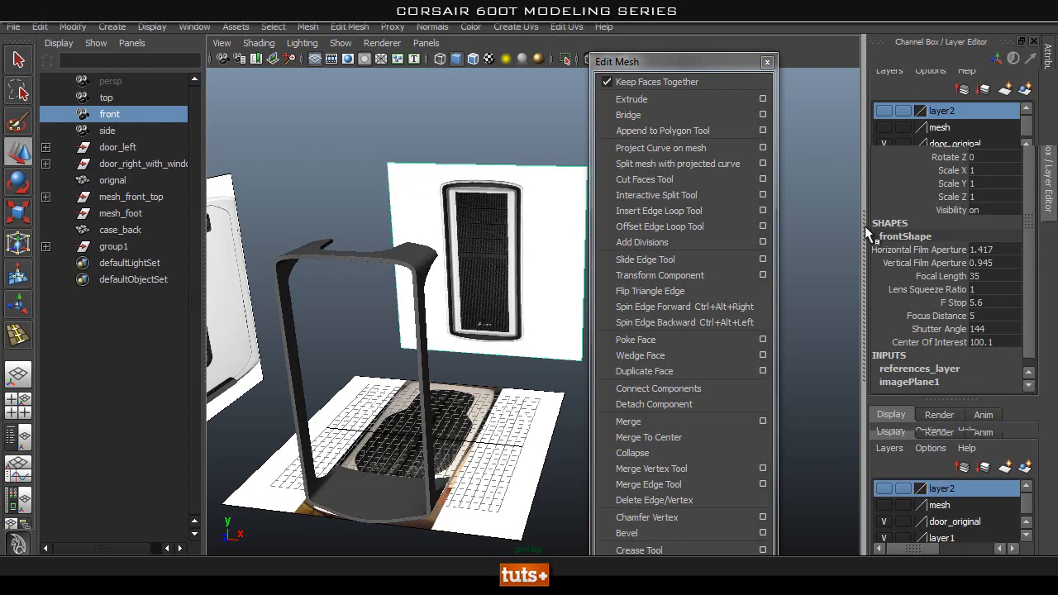
pyautogui.hotkey('ctrl', 'a')
pyautogui.moveTo(703, 65); pyautogui.dragTo(585, 41)
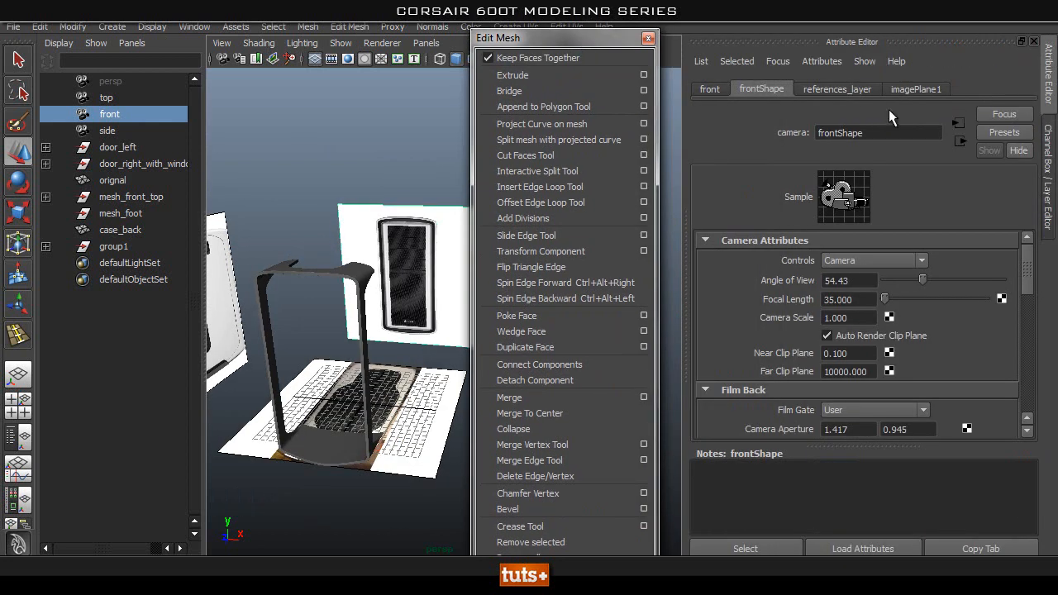
pyautogui.click(914, 89)
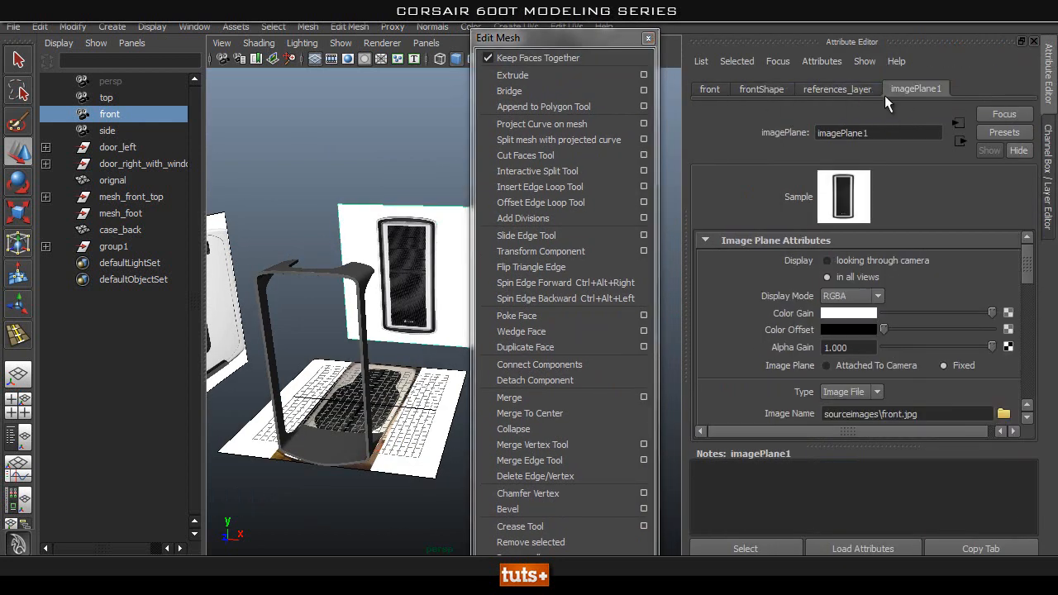
pyautogui.click(1003, 413)
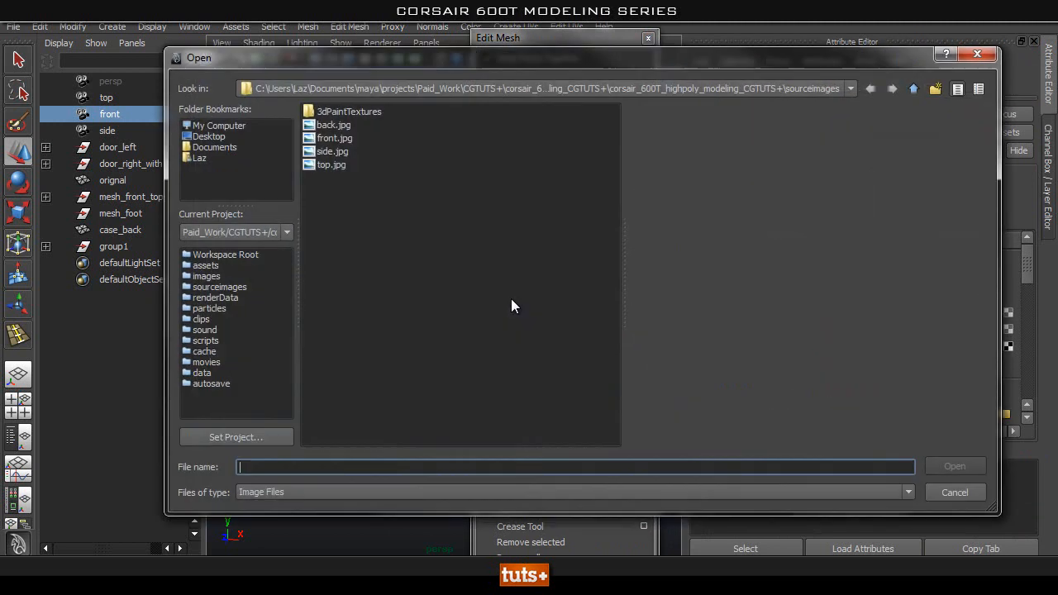
pyautogui.click(334, 125)
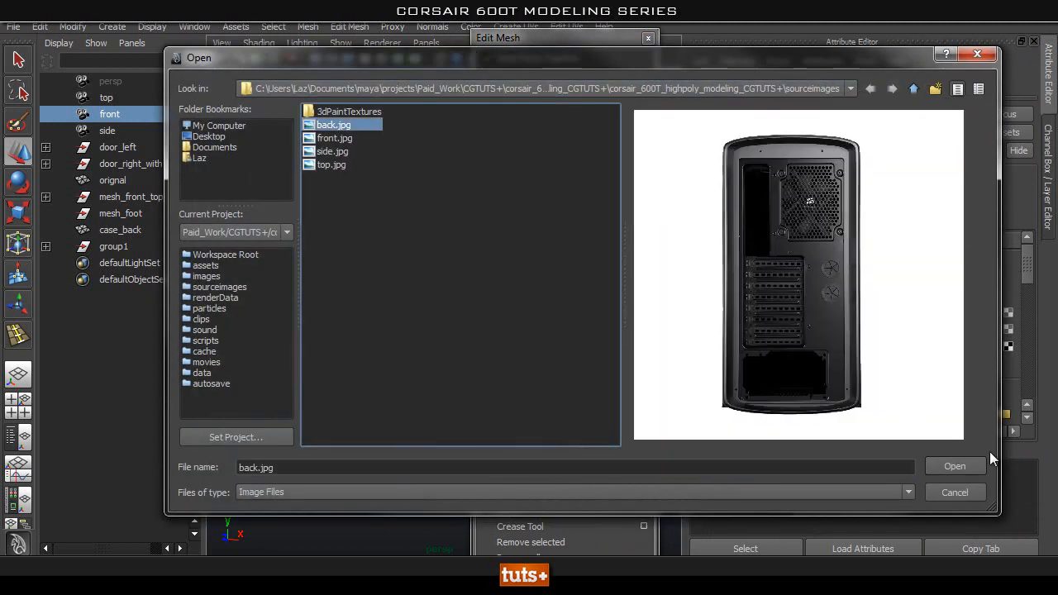
pyautogui.click(953, 467)
# Restore the single perspective layout without the outliner and dismiss the floating Edit Mesh menu.
pyautogui.keyDown('alt'); pyautogui.moveTo(376, 248); pyautogui.dragTo(378, 288); pyautogui.keyUp('alt')
pyautogui.press('space')
pyautogui.scroll(-3, 355, 265)
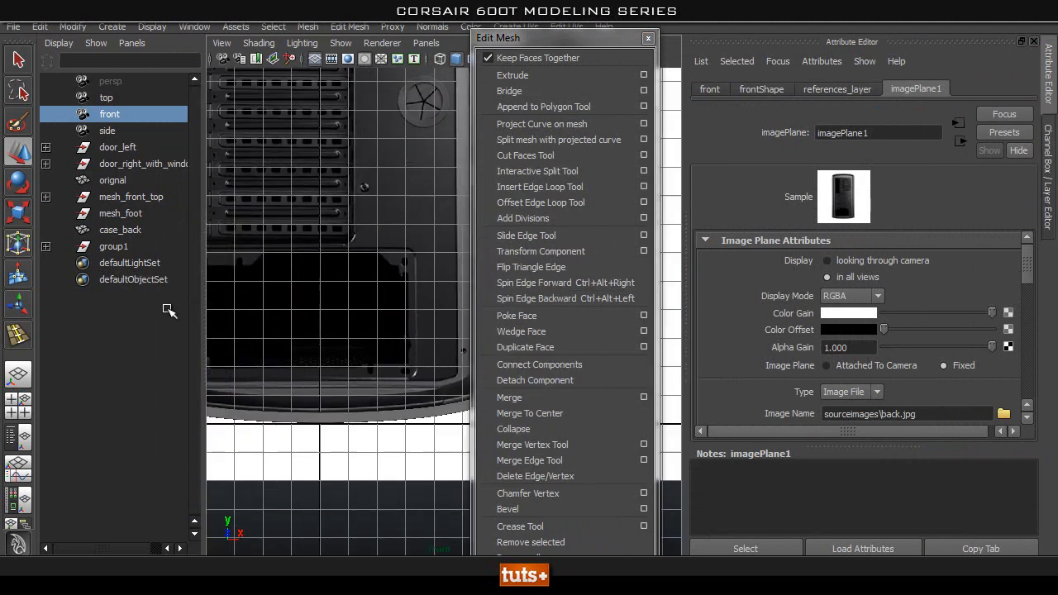
pyautogui.keyDown('alt'); pyautogui.moveTo(255, 220); pyautogui.dragTo(260, 322, button='middle'); pyautogui.keyUp('alt')
pyautogui.click(18, 376)
pyautogui.click(648, 38)
# Compare the case_back frame with the rear reference image in the front view, from its top rim to its base.
pyautogui.keyDown('alt'); pyautogui.moveTo(341, 227); pyautogui.dragTo(381, 190, button='middle'); pyautogui.keyUp('alt')
pyautogui.press('space')
pyautogui.moveTo(347, 196); pyautogui.dragTo(348, 232)
pyautogui.keyDown('alt'); pyautogui.moveTo(278, 230); pyautogui.dragTo(349, 286, button='middle'); pyautogui.keyUp('alt')
pyautogui.scroll(3, 363, 191)
pyautogui.keyDown('alt'); pyautogui.moveTo(364, 157); pyautogui.dragTo(314, 432, button='middle'); pyautogui.keyUp('alt')
pyautogui.scroll(1, 395, 329)
pyautogui.keyDown('alt'); pyautogui.moveTo(312, 333); pyautogui.dragTo(216, 255, button='middle'); pyautogui.keyUp('alt')
pyautogui.click(526, 164)
pyautogui.scroll(-3, 364, 279)
pyautogui.keyDown('alt'); pyautogui.moveTo(363, 279); pyautogui.dragTo(468, 108, button='middle'); pyautogui.keyUp('alt')
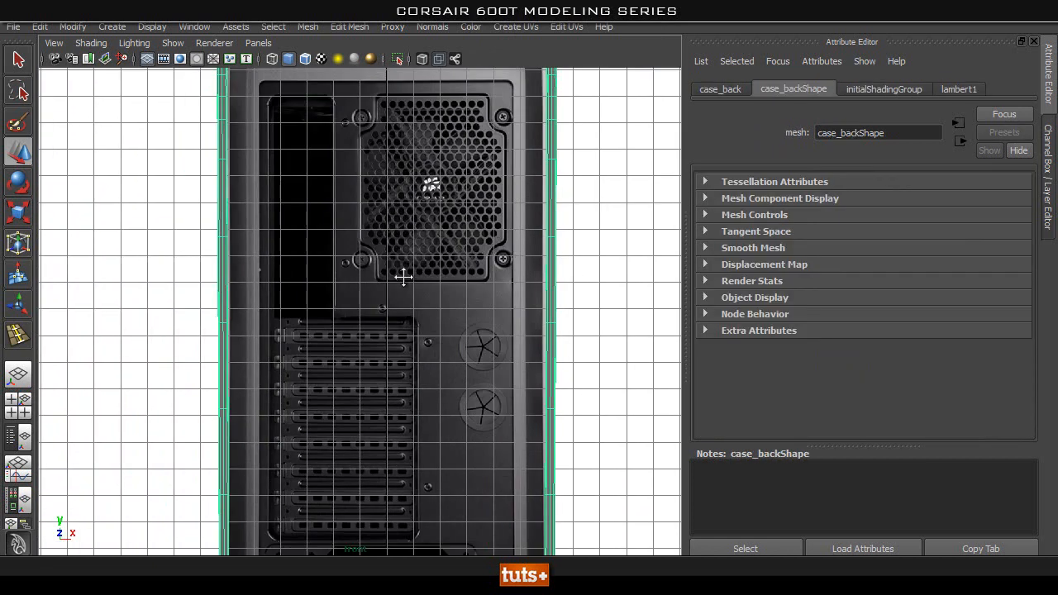
pyautogui.keyDown('alt'); pyautogui.moveTo(395, 381); pyautogui.dragTo(394, 140, button='middle'); pyautogui.keyUp('alt')
pyautogui.keyDown('alt'); pyautogui.moveTo(430, 322); pyautogui.dragTo(430, 153, button='middle'); pyautogui.keyUp('alt')
pyautogui.keyDown('alt'); pyautogui.moveTo(436, 238); pyautogui.dragTo(414, 514, button='middle'); pyautogui.keyUp('alt')
pyautogui.keyDown('alt'); pyautogui.moveTo(395, 131); pyautogui.dragTo(415, 466, button='middle'); pyautogui.keyUp('alt')
pyautogui.keyDown('alt'); pyautogui.moveTo(298, 111); pyautogui.dragTo(314, 71, button='middle'); pyautogui.keyUp('alt')
pyautogui.keyDown('alt'); pyautogui.moveTo(317, 74); pyautogui.dragTo(37, 152, button='right'); pyautogui.keyUp('alt')
pyautogui.keyDown('alt'); pyautogui.moveTo(213, 189); pyautogui.dragTo(234, 189, button='middle'); pyautogui.keyUp('alt')
# Select the front camera in the outliner and frame the case's upper rim in the front view.
pyautogui.click(13, 430)
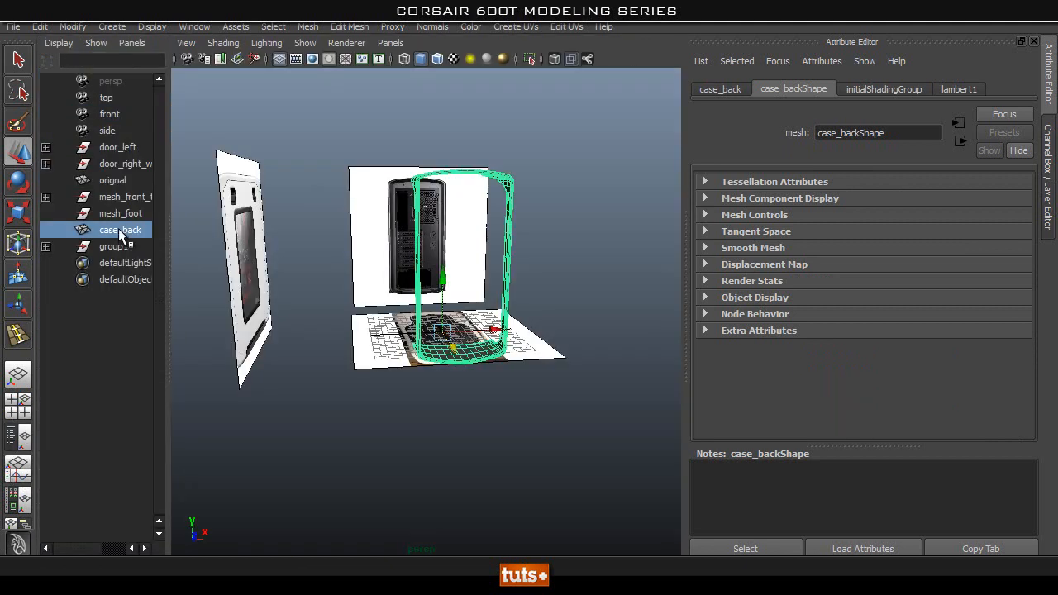
pyautogui.click(116, 109)
pyautogui.press('space')
pyautogui.moveTo(438, 163); pyautogui.dragTo(436, 229)
pyautogui.keyDown('alt'); pyautogui.moveTo(478, 291); pyautogui.dragTo(444, 144, button='middle'); pyautogui.keyUp('alt')
pyautogui.keyDown('alt'); pyautogui.moveTo(308, 209); pyautogui.dragTo(406, 399, button='right'); pyautogui.keyUp('alt')
pyautogui.keyDown('alt'); pyautogui.moveTo(413, 124); pyautogui.dragTo(394, 402, button='middle'); pyautogui.keyUp('alt')
pyautogui.keyDown('alt'); pyautogui.moveTo(397, 303); pyautogui.dragTo(488, 334, button='right'); pyautogui.keyUp('alt')
pyautogui.keyDown('alt'); pyautogui.moveTo(394, 266); pyautogui.dragTo(395, 310, button='middle'); pyautogui.keyUp('alt')
# Align the rear reference image horizontally with the case frame by setting imagePlane1's Center X to 0.71.
pyautogui.hotkey('ctrl', 'a')
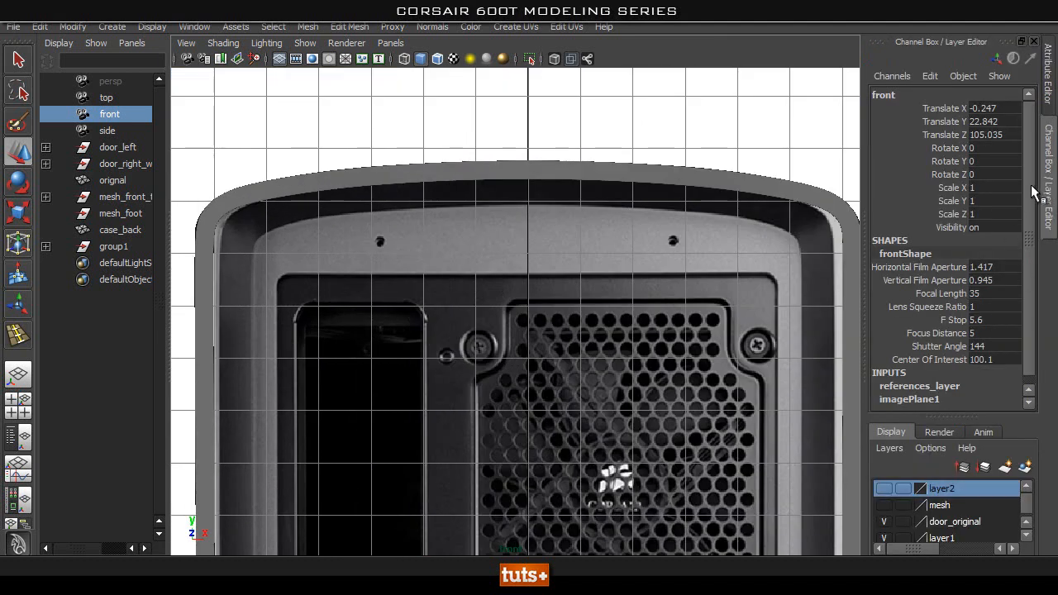
pyautogui.scroll(-1, 1032, 192)
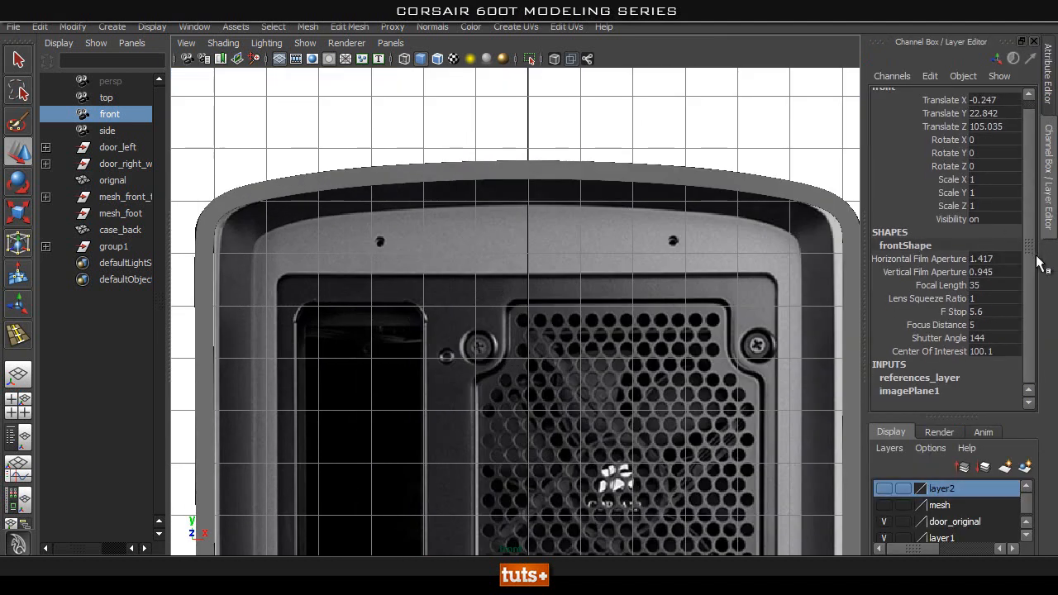
pyautogui.click(909, 391)
pyautogui.scroll(-5, 1029, 219)
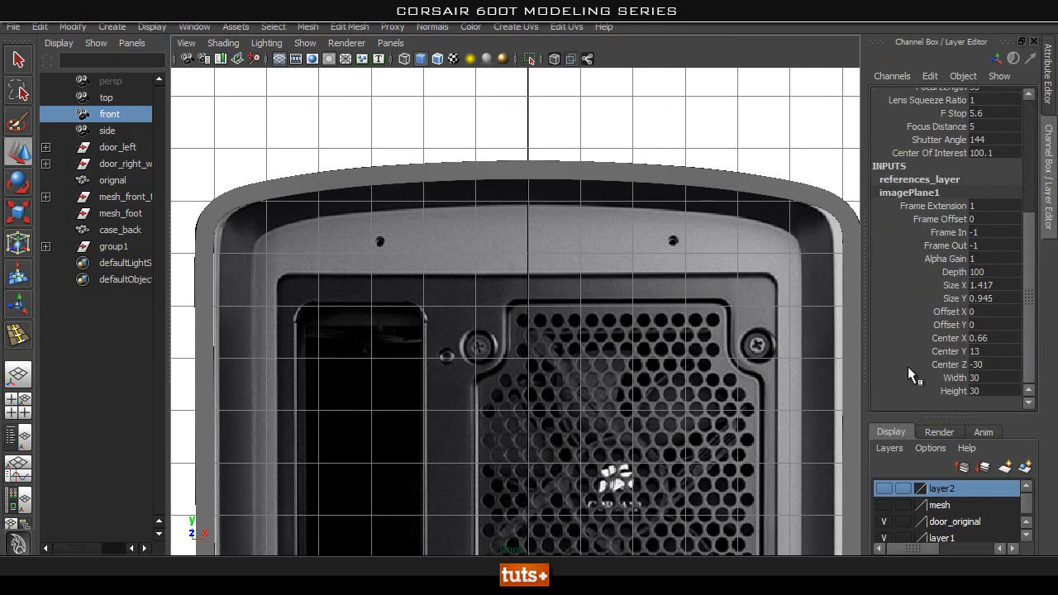
pyautogui.click(885, 340)
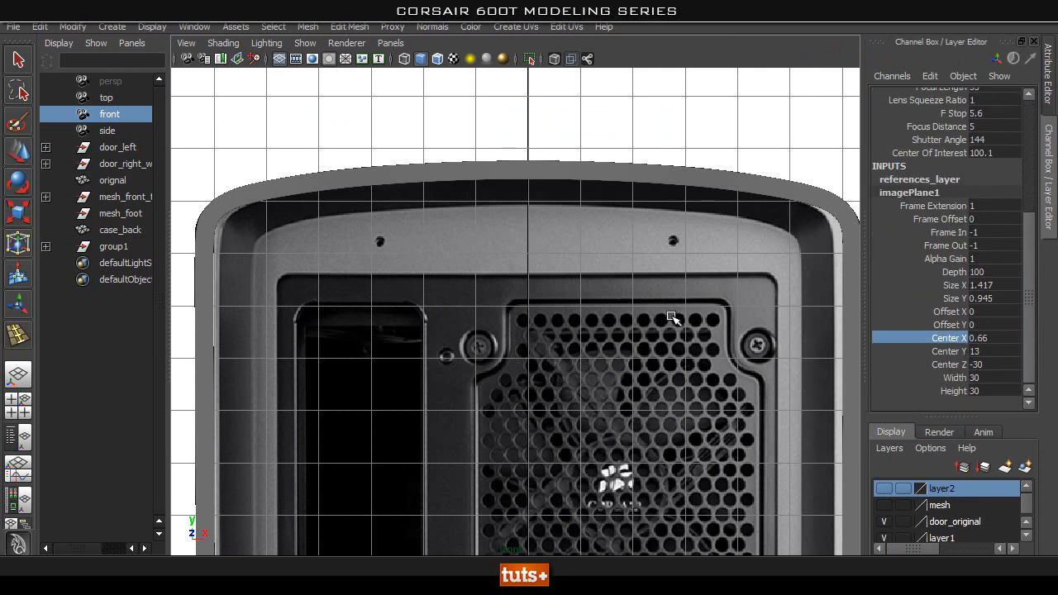
pyautogui.moveTo(708, 299); pyautogui.dragTo(711, 298, button='middle')
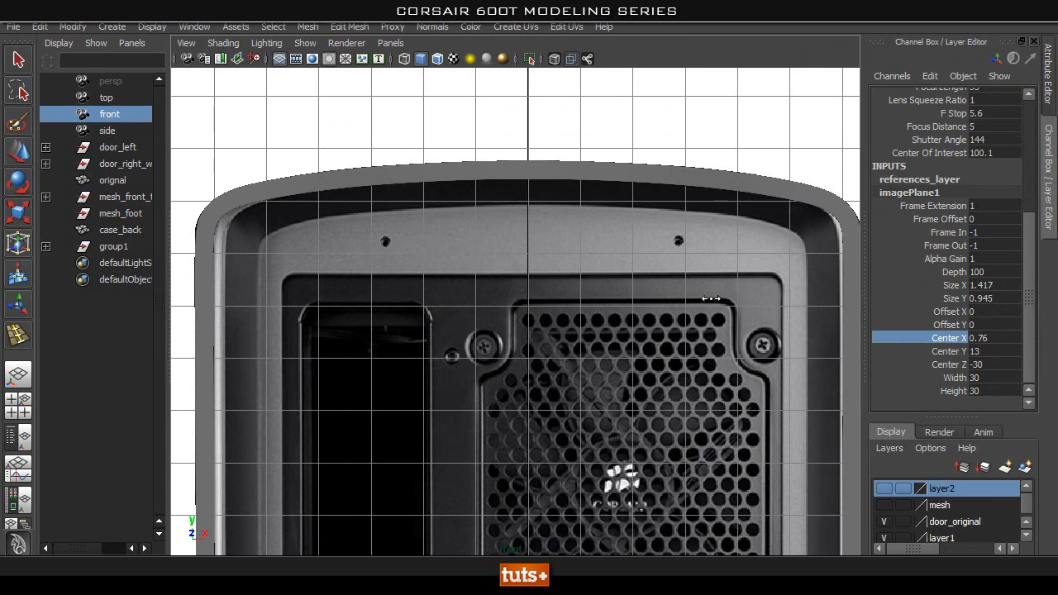
pyautogui.moveTo(710, 299); pyautogui.dragTo(710, 298, button='middle')
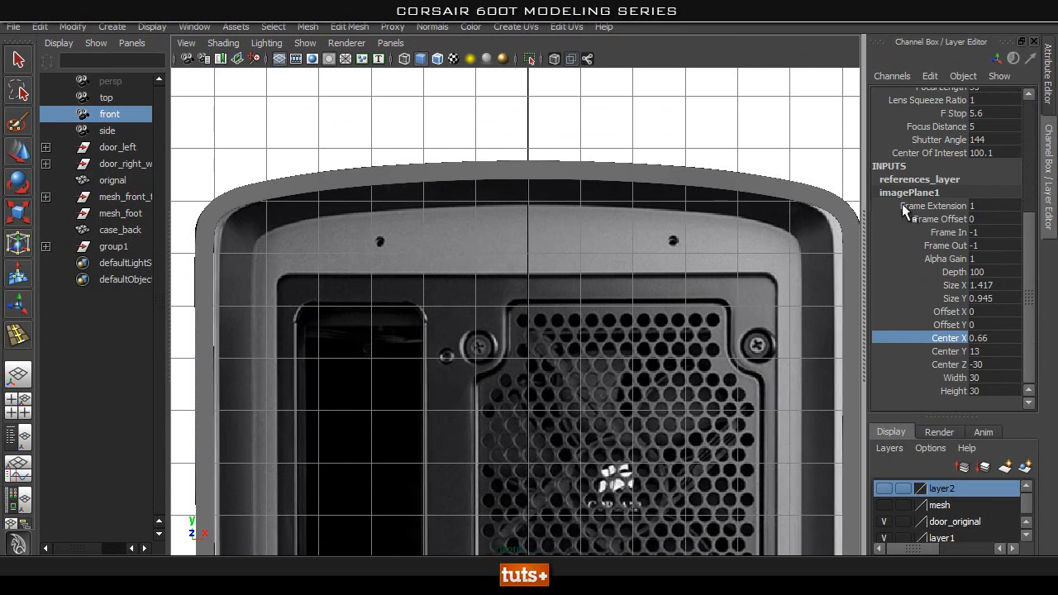
pyautogui.click(998, 61)
pyautogui.click(1012, 62)
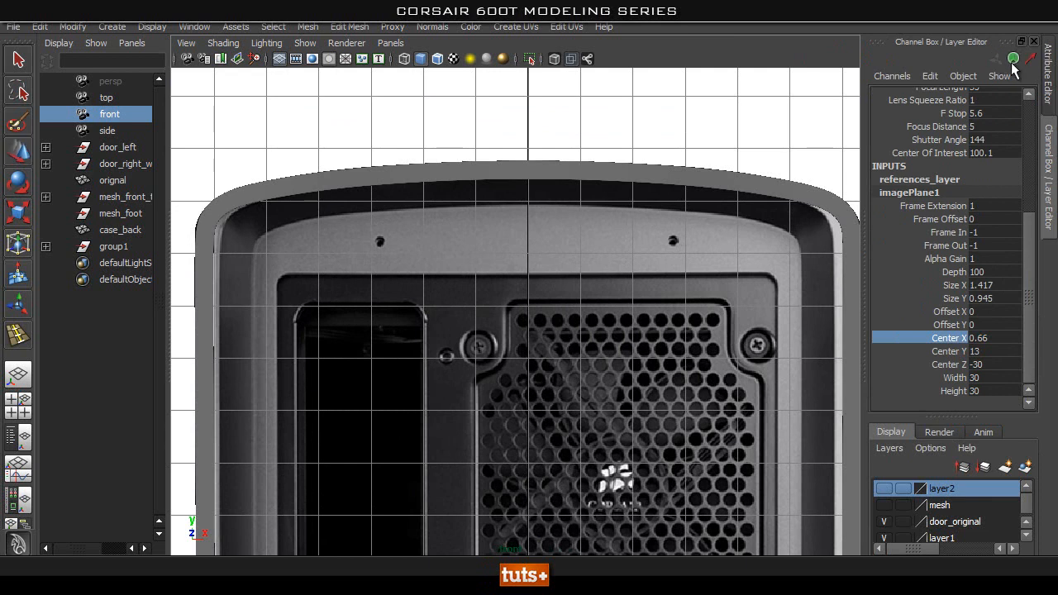
pyautogui.click(998, 62)
pyautogui.moveTo(593, 278); pyautogui.dragTo(596, 277, button='middle')
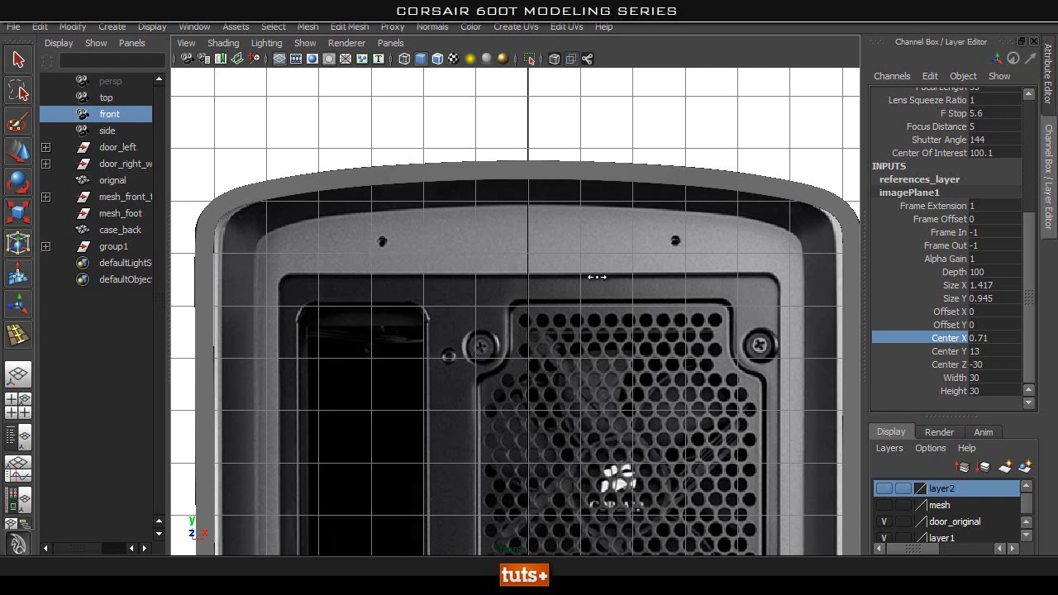
pyautogui.keyDown('alt'); pyautogui.moveTo(596, 278); pyautogui.dragTo(624, 28, button='middle'); pyautogui.keyUp('alt')
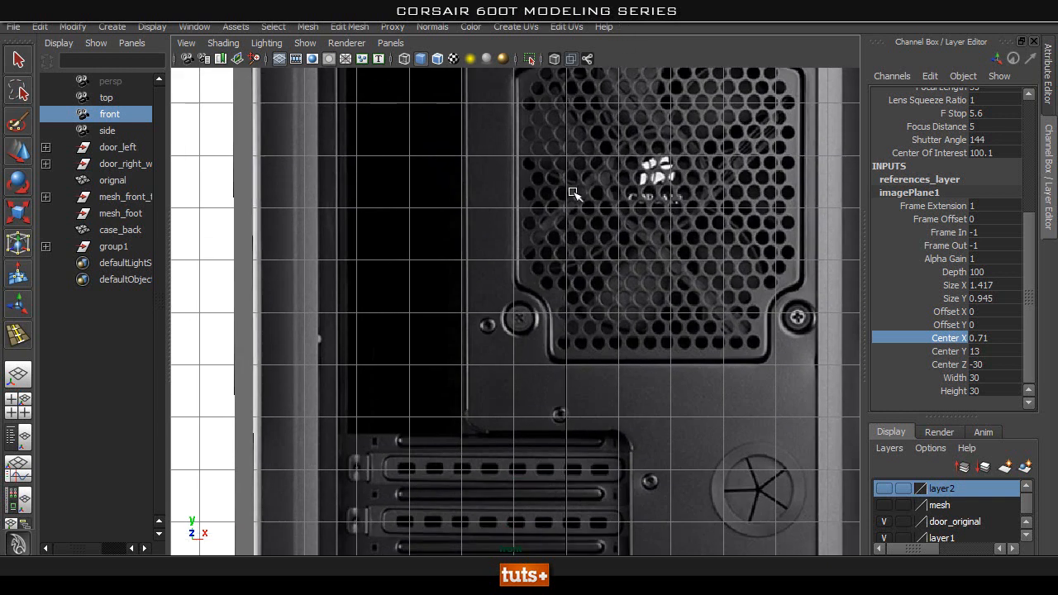
# Select the case_back mesh in the perspective view and turn off its smooth preview.
pyautogui.keyDown('alt'); pyautogui.moveTo(577, 141); pyautogui.dragTo(572, 253, button='middle'); pyautogui.keyUp('alt')
pyautogui.press('space')
pyautogui.moveTo(573, 255); pyautogui.dragTo(547, 305)
pyautogui.click(385, 315)
pyautogui.press('w')
pyautogui.click(400, 293)
pyautogui.keyDown('alt'); pyautogui.moveTo(402, 291); pyautogui.dragTo(451, 240); pyautogui.keyUp('alt')
pyautogui.keyDown('alt'); pyautogui.moveTo(451, 147); pyautogui.dragTo(448, 189, button='middle'); pyautogui.keyUp('alt')
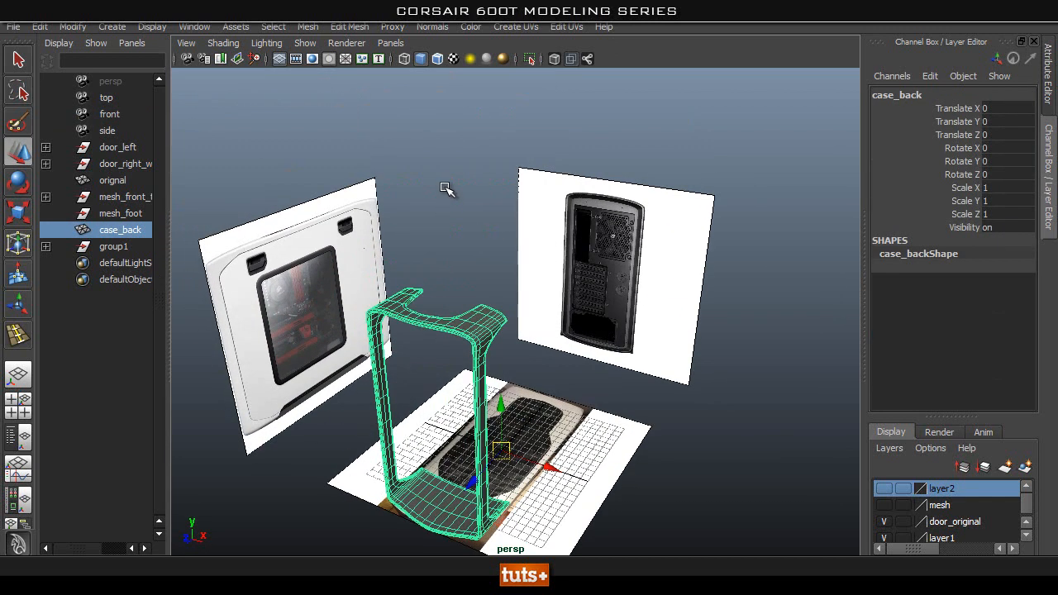
pyautogui.keyDown('alt'); pyautogui.moveTo(300, 288); pyautogui.dragTo(411, 323, button='right'); pyautogui.keyUp('alt')
pyautogui.keyDown('alt'); pyautogui.moveTo(410, 323); pyautogui.dragTo(397, 283, button='middle'); pyautogui.keyUp('alt')
pyautogui.keyDown('alt'); pyautogui.moveTo(397, 283); pyautogui.dragTo(430, 288); pyautogui.keyUp('alt')
pyautogui.keyDown('alt'); pyautogui.moveTo(465, 206); pyautogui.dragTo(400, 258, button='middle'); pyautogui.keyUp('alt')
pyautogui.press('1')
pyautogui.keyDown('alt'); pyautogui.moveTo(409, 316); pyautogui.dragTo(481, 301, button='right'); pyautogui.keyUp('alt')
# Examine how the unsmoothed case_back rim follows the rear reference around its upper corners, sides and base.
pyautogui.press('space')
pyautogui.moveTo(481, 301); pyautogui.dragTo(473, 321)
pyautogui.keyDown('alt'); pyautogui.moveTo(483, 189); pyautogui.dragTo(477, 408, button='middle'); pyautogui.keyUp('alt')
pyautogui.keyDown('alt'); pyautogui.moveTo(247, 256); pyautogui.dragTo(283, 280, button='middle'); pyautogui.keyUp('alt')
pyautogui.keyDown('alt'); pyautogui.moveTo(284, 281); pyautogui.dragTo(341, 296, button='right'); pyautogui.keyUp('alt')
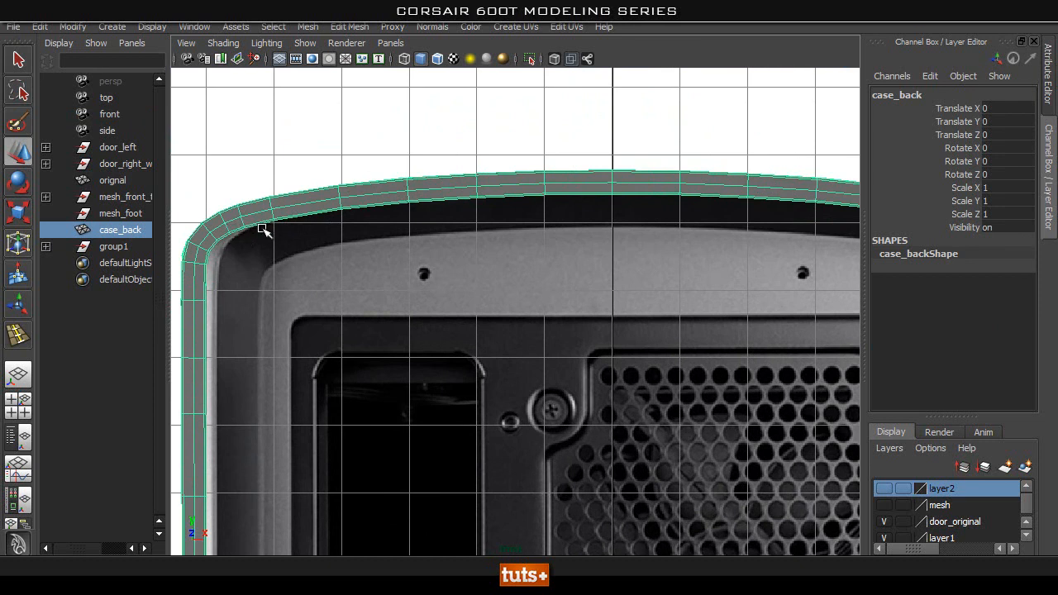
pyautogui.keyDown('alt'); pyautogui.moveTo(306, 276); pyautogui.dragTo(476, 293, button='middle'); pyautogui.keyUp('alt')
pyautogui.keyDown('alt'); pyautogui.moveTo(457, 309); pyautogui.dragTo(533, 306, button='right'); pyautogui.keyUp('alt')
pyautogui.keyDown('alt'); pyautogui.moveTo(246, 262); pyautogui.dragTo(416, 271, button='right'); pyautogui.keyUp('alt')
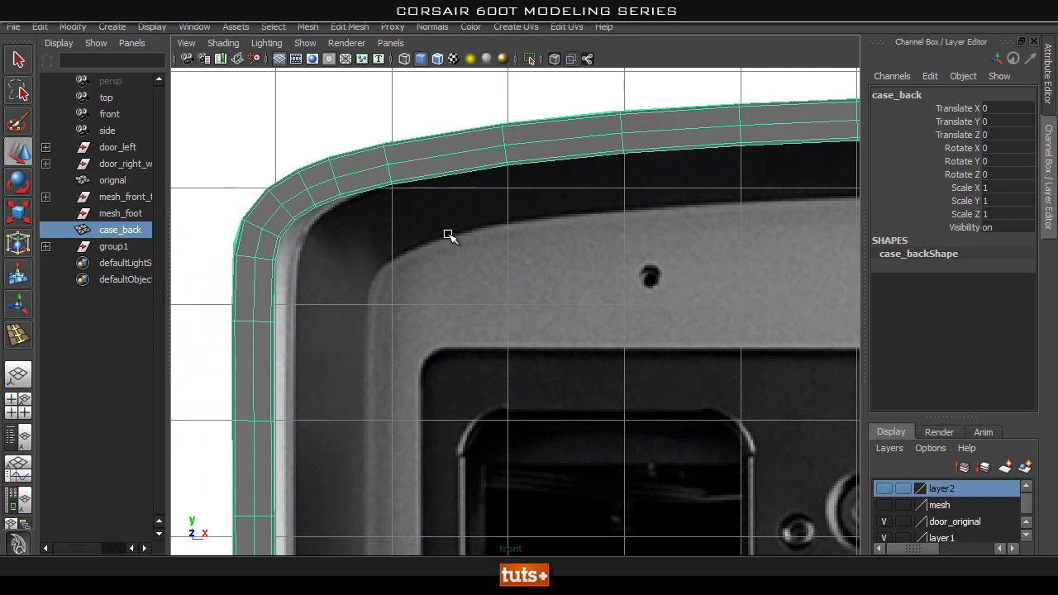
pyautogui.keyDown('alt'); pyautogui.moveTo(605, 244); pyautogui.dragTo(625, 459, button='right'); pyautogui.keyUp('alt')
pyautogui.keyDown('alt'); pyautogui.moveTo(537, 428); pyautogui.dragTo(381, 298, button='middle'); pyautogui.keyUp('alt')
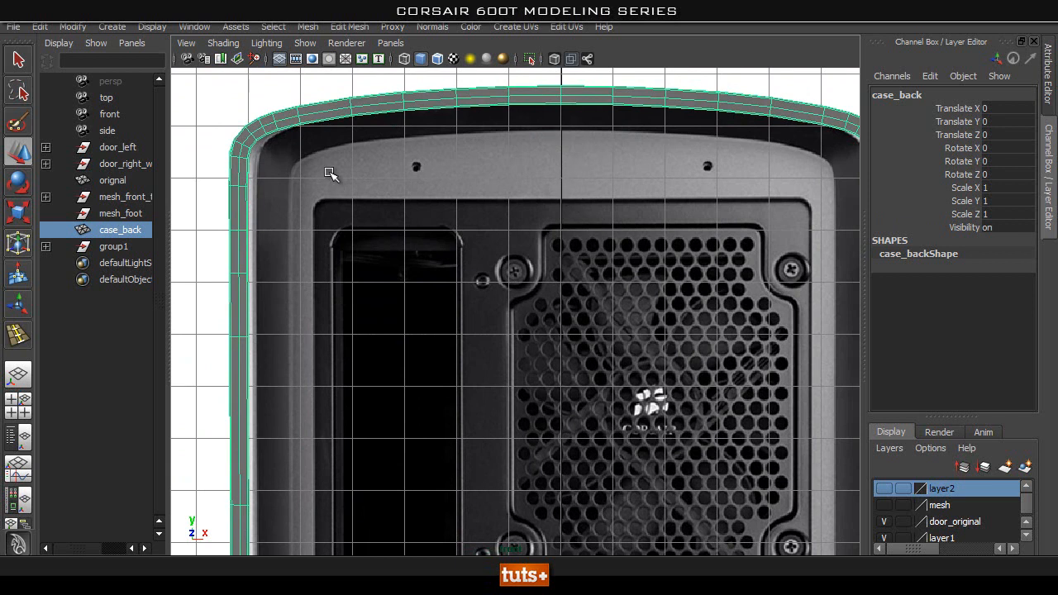
pyautogui.keyDown('alt'); pyautogui.moveTo(458, 453); pyautogui.dragTo(387, 247, button='middle'); pyautogui.keyUp('alt')
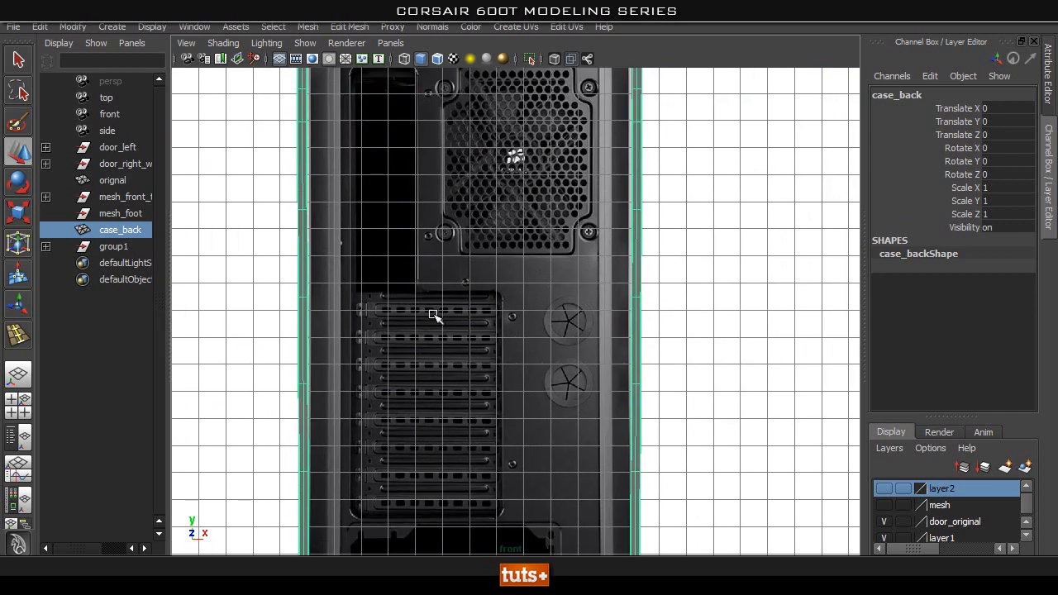
pyautogui.keyDown('alt'); pyautogui.moveTo(476, 198); pyautogui.dragTo(492, 514, button='middle'); pyautogui.keyUp('alt')
pyautogui.keyDown('alt'); pyautogui.moveTo(523, 325); pyautogui.dragTo(461, 162, button='middle'); pyautogui.keyUp('alt')
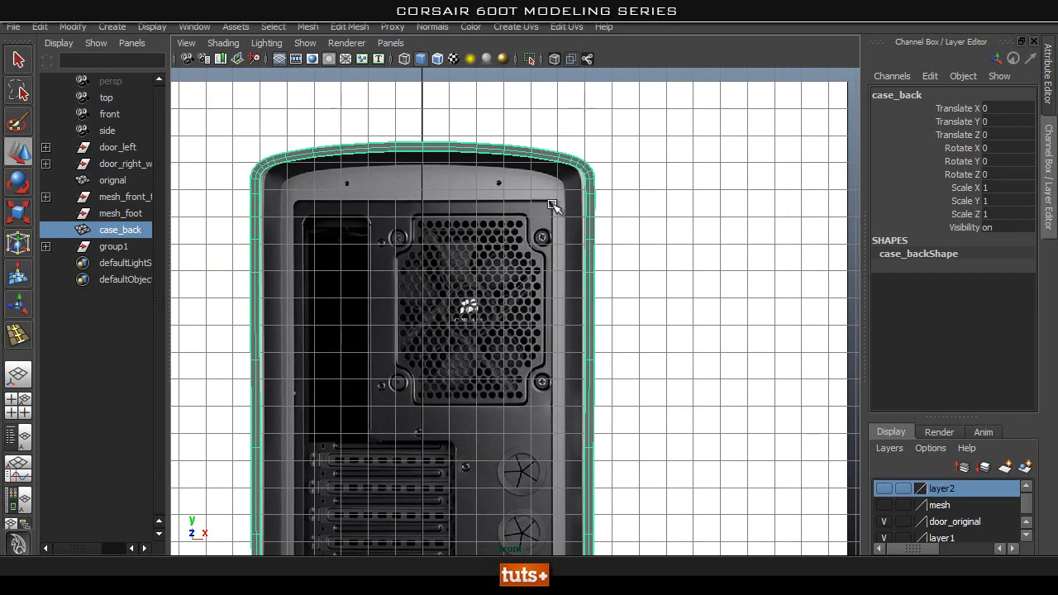
pyautogui.keyDown('alt'); pyautogui.moveTo(547, 448); pyautogui.dragTo(524, 241, button='middle'); pyautogui.keyUp('alt')
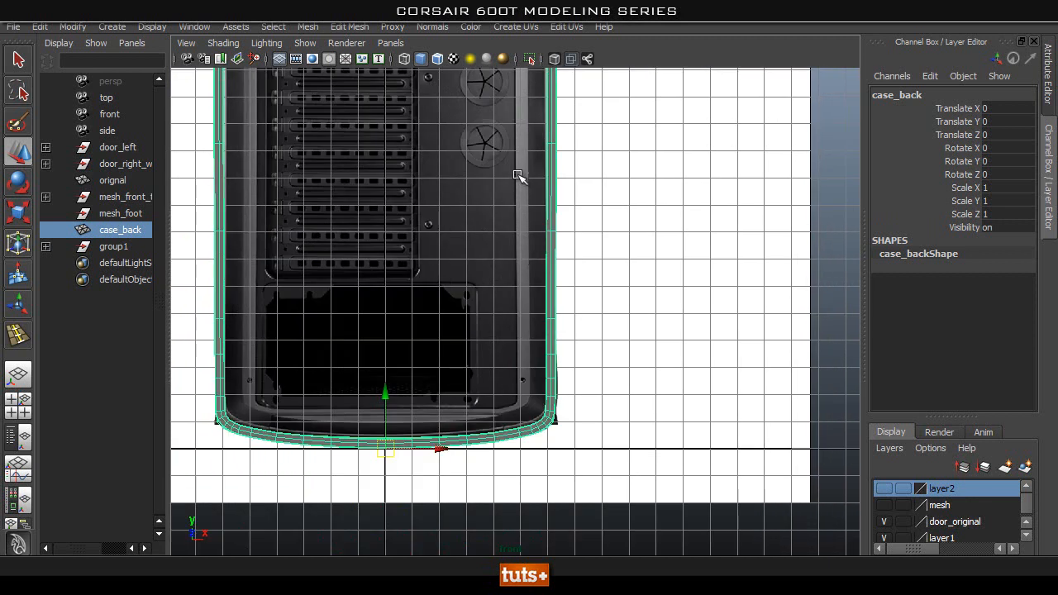
pyautogui.keyDown('alt'); pyautogui.moveTo(281, 137); pyautogui.dragTo(269, 267, button='middle'); pyautogui.keyUp('alt')
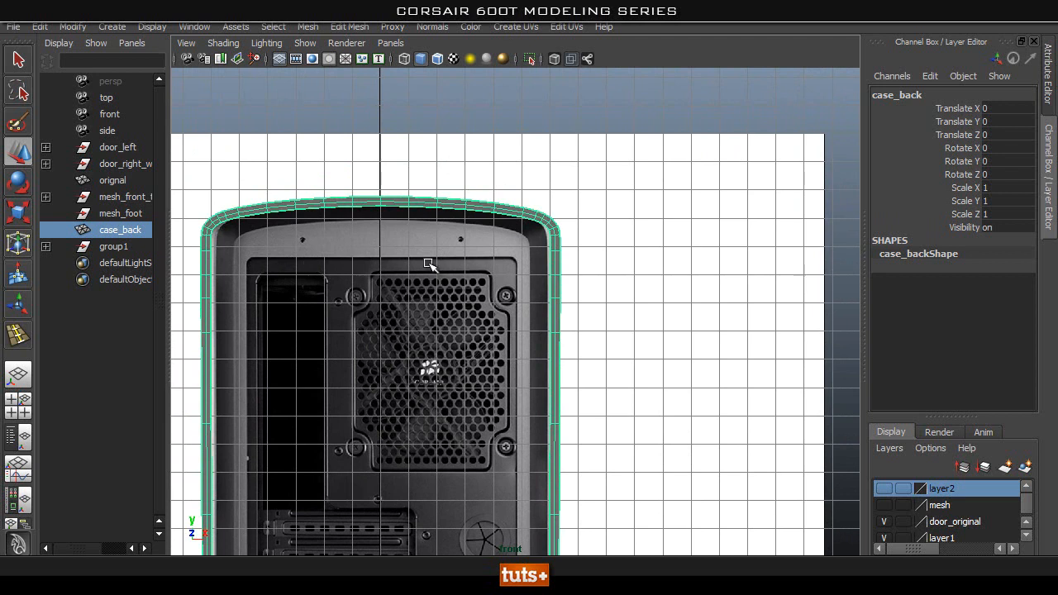
pyautogui.keyDown('alt'); pyautogui.moveTo(380, 318); pyautogui.dragTo(405, 345, button='middle'); pyautogui.keyUp('alt')
# Delete the edge loop running closest to the inner border of case_back's front rim face.
pyautogui.press('space')
pyautogui.moveTo(421, 337); pyautogui.dragTo(432, 290)
pyautogui.keyDown('alt'); pyautogui.moveTo(500, 304); pyautogui.dragTo(528, 288); pyautogui.keyUp('alt')
pyautogui.keyDown('alt'); pyautogui.moveTo(565, 216); pyautogui.dragTo(533, 303, button='middle'); pyautogui.keyUp('alt')
pyautogui.keyDown('alt'); pyautogui.moveTo(512, 308); pyautogui.dragTo(547, 323, button='right'); pyautogui.keyUp('alt')
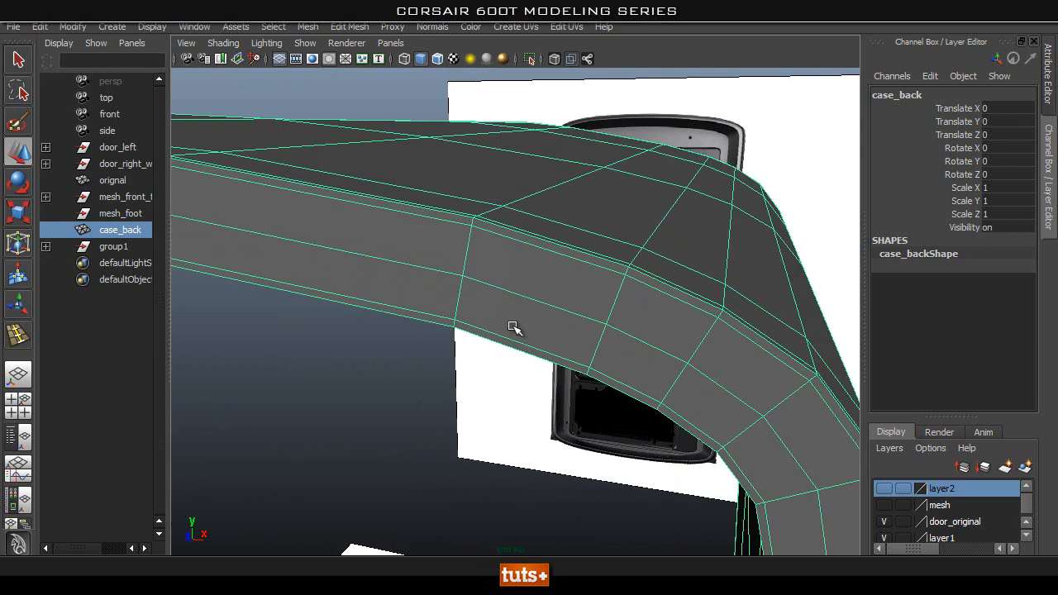
pyautogui.rightClick(512, 327)
pyautogui.moveTo(516, 259); pyautogui.dragTo(514, 257, button='right')
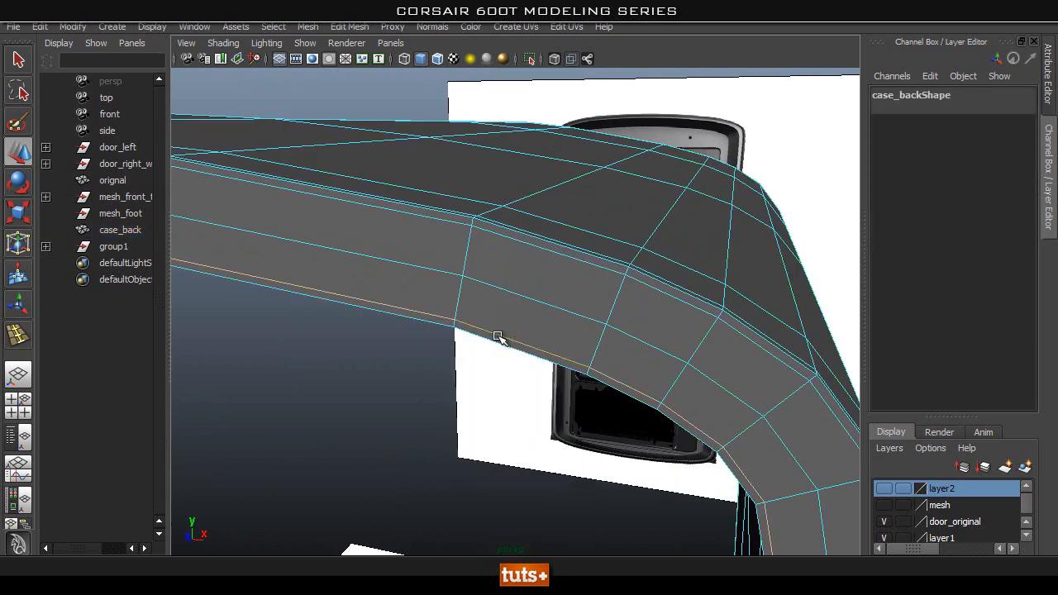
pyautogui.keyDown('alt'); pyautogui.moveTo(519, 291); pyautogui.dragTo(614, 248); pyautogui.keyUp('alt')
pyautogui.scroll(-5, 591, 260)
pyautogui.keyDown('alt'); pyautogui.moveTo(564, 317); pyautogui.dragTo(557, 328, button='middle'); pyautogui.keyUp('alt')
pyautogui.keyDown('alt'); pyautogui.moveTo(557, 329); pyautogui.dragTo(727, 330, button='right'); pyautogui.keyUp('alt')
pyautogui.keyDown('alt'); pyautogui.moveTo(612, 306); pyautogui.dragTo(570, 347, button='middle'); pyautogui.keyUp('alt')
pyautogui.keyDown('alt'); pyautogui.moveTo(454, 317); pyautogui.dragTo(560, 257, button='right'); pyautogui.keyUp('alt')
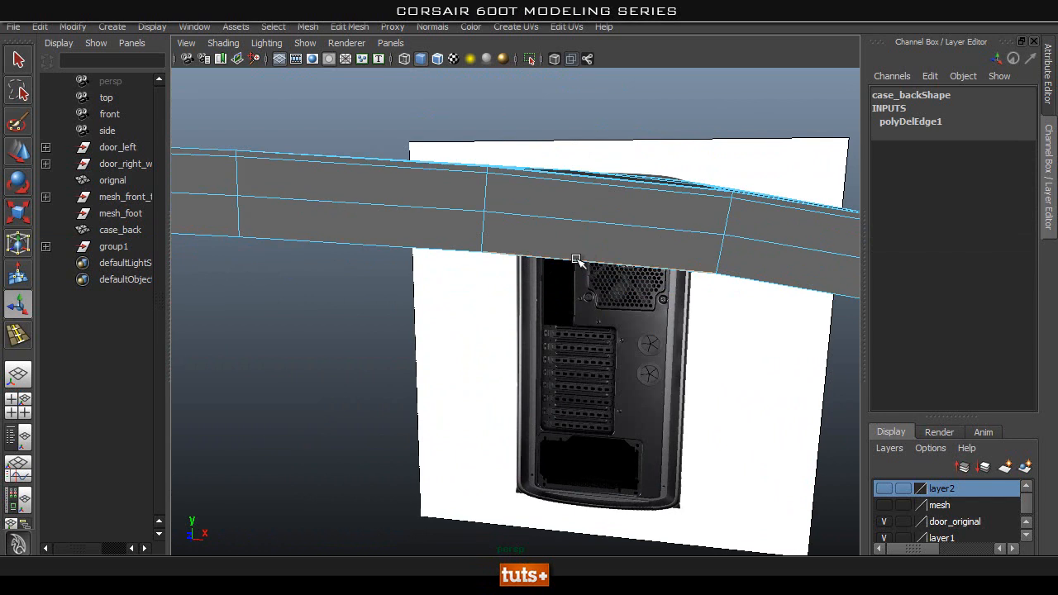
# Delete the supporting edge loop on the inner surface of case_back, just behind the front rim.
pyautogui.press('f')
pyautogui.keyDown('alt'); pyautogui.moveTo(545, 329); pyautogui.dragTo(591, 273); pyautogui.keyUp('alt')
pyautogui.keyDown('alt'); pyautogui.moveTo(592, 273); pyautogui.dragTo(535, 299, button='right'); pyautogui.keyUp('alt')
pyautogui.keyDown('alt'); pyautogui.moveTo(559, 274); pyautogui.dragTo(608, 153, button='middle'); pyautogui.keyUp('alt')
pyautogui.keyDown('alt'); pyautogui.moveTo(467, 231); pyautogui.dragTo(364, 252, button='right'); pyautogui.keyUp('alt')
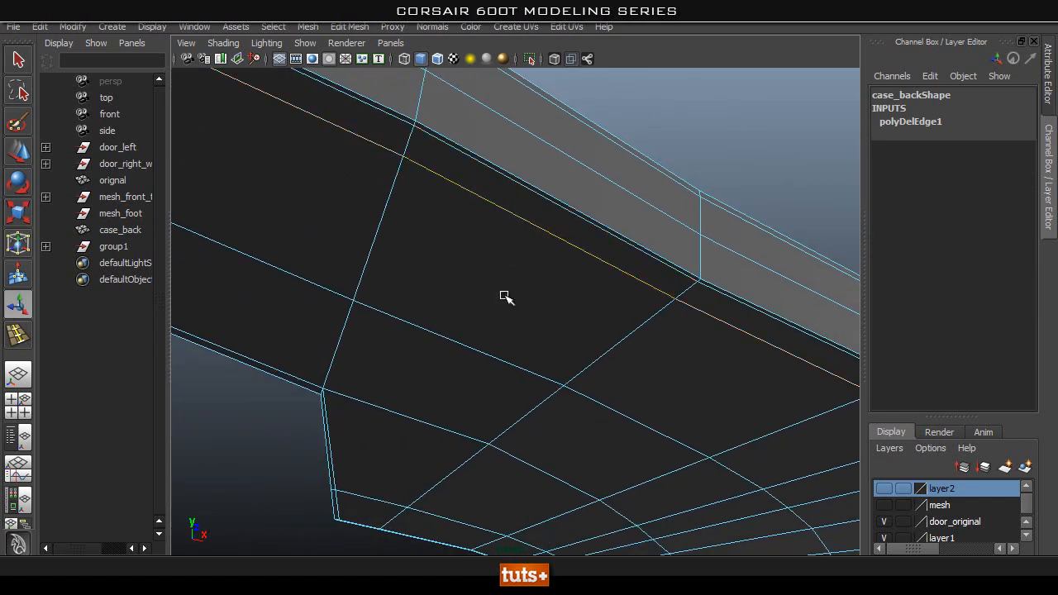
pyautogui.keyDown('alt'); pyautogui.moveTo(517, 254); pyautogui.dragTo(335, 333, button='right'); pyautogui.keyUp('alt')
pyautogui.keyDown('alt'); pyautogui.moveTo(335, 333); pyautogui.dragTo(490, 306); pyautogui.keyUp('alt')
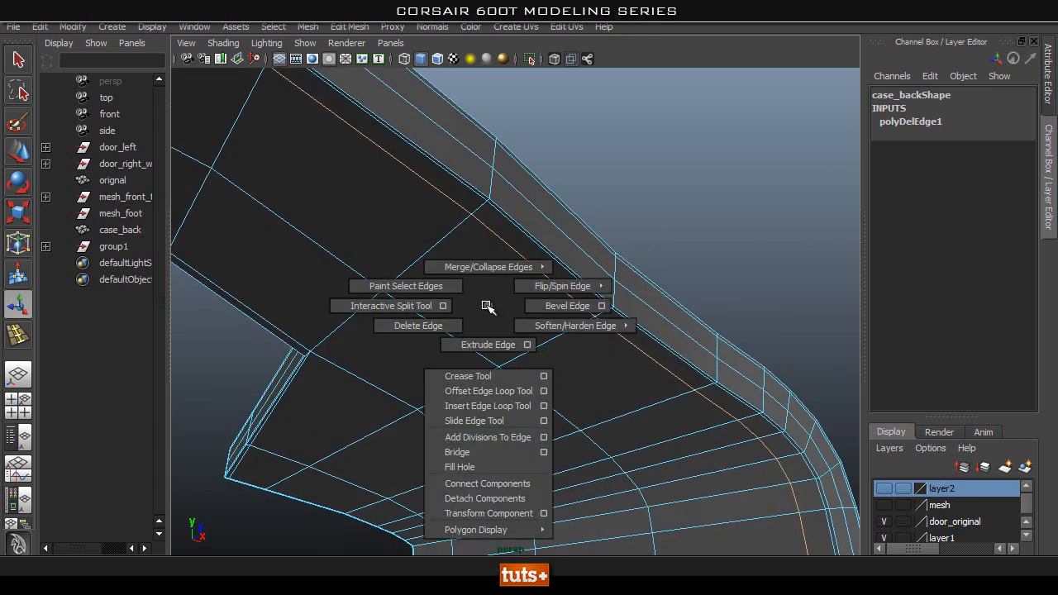
pyautogui.keyDown('shift'); pyautogui.moveTo(489, 306); pyautogui.dragTo(444, 327, button='right'); pyautogui.keyUp('shift')
pyautogui.keyDown('alt'); pyautogui.moveTo(443, 327); pyautogui.dragTo(293, 345, button='right'); pyautogui.keyUp('alt')
pyautogui.keyDown('alt'); pyautogui.moveTo(292, 345); pyautogui.dragTo(635, 375); pyautogui.keyUp('alt')
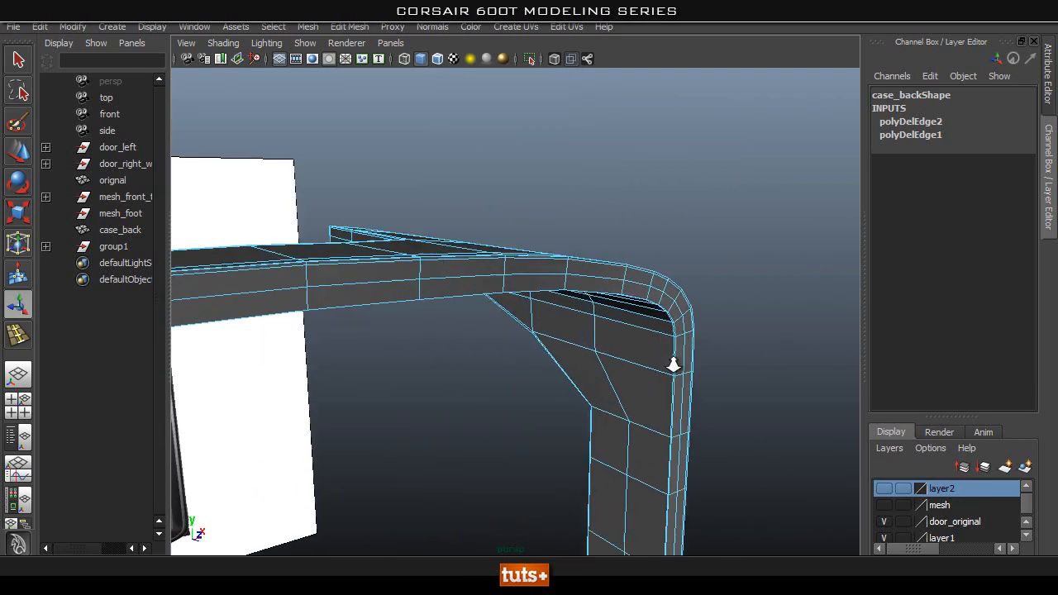
# Examine the inner faces and edge flow behind case_back's front rim around the upper corner.
pyautogui.moveTo(631, 282)
pyautogui.keyDown('alt'); pyautogui.mouseDown()
pyautogui.moveTo(570, 285)
pyautogui.moveTo(534, 309)
pyautogui.moveTo(646, 280)
pyautogui.mouseUp(); pyautogui.keyUp('alt')
pyautogui.keyDown('alt'); pyautogui.moveTo(585, 292); pyautogui.dragTo(687, 309); pyautogui.keyUp('alt')
pyautogui.keyDown('alt'); pyautogui.moveTo(447, 356); pyautogui.dragTo(541, 250); pyautogui.keyUp('alt')
pyautogui.keyDown('alt'); pyautogui.moveTo(635, 219); pyautogui.dragTo(671, 213); pyautogui.keyUp('alt')
pyautogui.keyDown('alt'); pyautogui.moveTo(671, 213); pyautogui.dragTo(637, 268, button='middle'); pyautogui.keyUp('alt')
pyautogui.keyDown('alt'); pyautogui.moveTo(556, 301); pyautogui.dragTo(598, 238); pyautogui.keyUp('alt')
pyautogui.moveTo(580, 200); pyautogui.dragTo(583, 220, button='right')
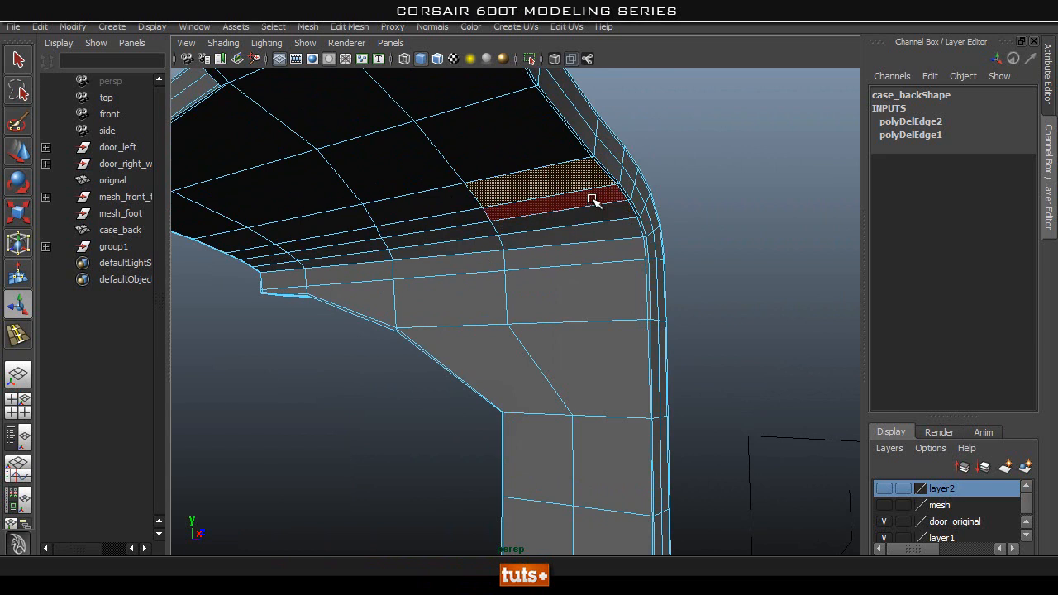
pyautogui.keyDown('shift'); pyautogui.doubleClick(583, 196); pyautogui.keyUp('shift')
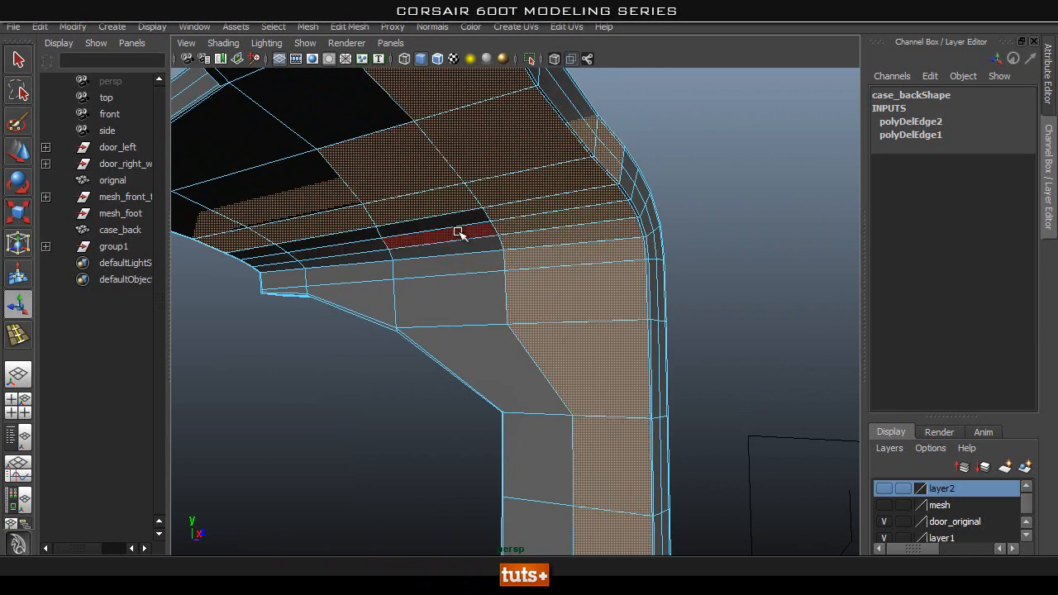
pyautogui.click(696, 178)
pyautogui.keyDown('alt'); pyautogui.moveTo(474, 312); pyautogui.dragTo(615, 236); pyautogui.keyUp('alt')
pyautogui.keyDown('alt'); pyautogui.moveTo(685, 205); pyautogui.dragTo(576, 252); pyautogui.keyUp('alt')
# Compare case_back's upper rim corner with the rear reference image in the front view using X-ray shading.
pyautogui.press('space')
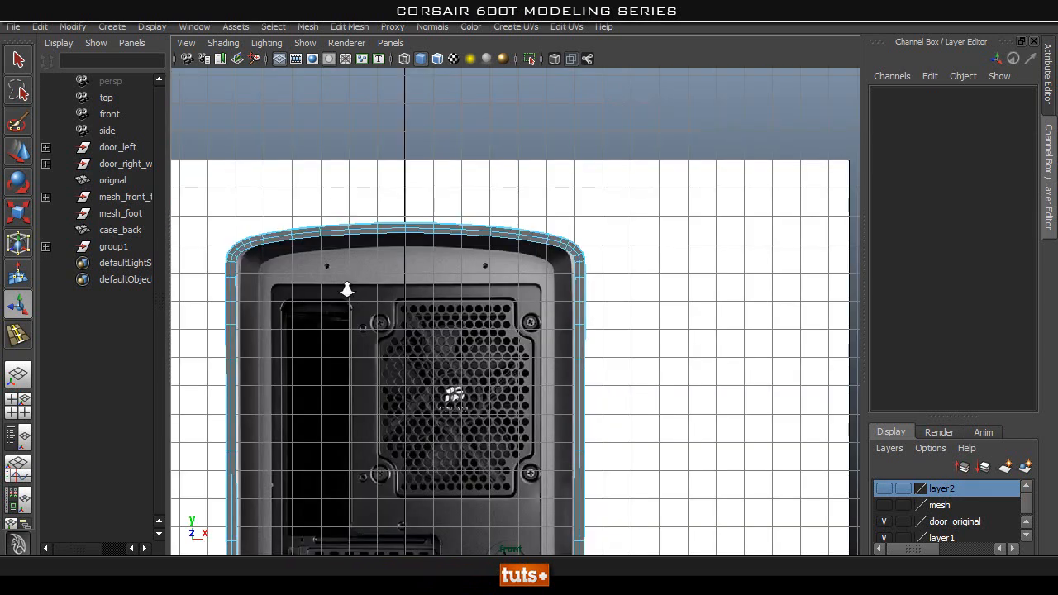
pyautogui.keyDown('alt'); pyautogui.moveTo(335, 305); pyautogui.dragTo(494, 168, button='right'); pyautogui.keyUp('alt')
pyautogui.keyDown('alt'); pyautogui.moveTo(493, 165); pyautogui.dragTo(489, 250, button='middle'); pyautogui.keyUp('alt')
pyautogui.click(555, 61)
pyautogui.keyDown('alt'); pyautogui.moveTo(426, 201); pyautogui.dragTo(663, 198, button='right'); pyautogui.keyUp('alt')
pyautogui.keyDown('alt'); pyautogui.moveTo(667, 198); pyautogui.dragTo(564, 186, button='middle'); pyautogui.keyUp('alt')
pyautogui.keyDown('alt'); pyautogui.moveTo(464, 215); pyautogui.dragTo(595, 217, button='right'); pyautogui.keyUp('alt')
pyautogui.keyDown('alt'); pyautogui.moveTo(605, 175); pyautogui.dragTo(595, 233, button='middle'); pyautogui.keyUp('alt')
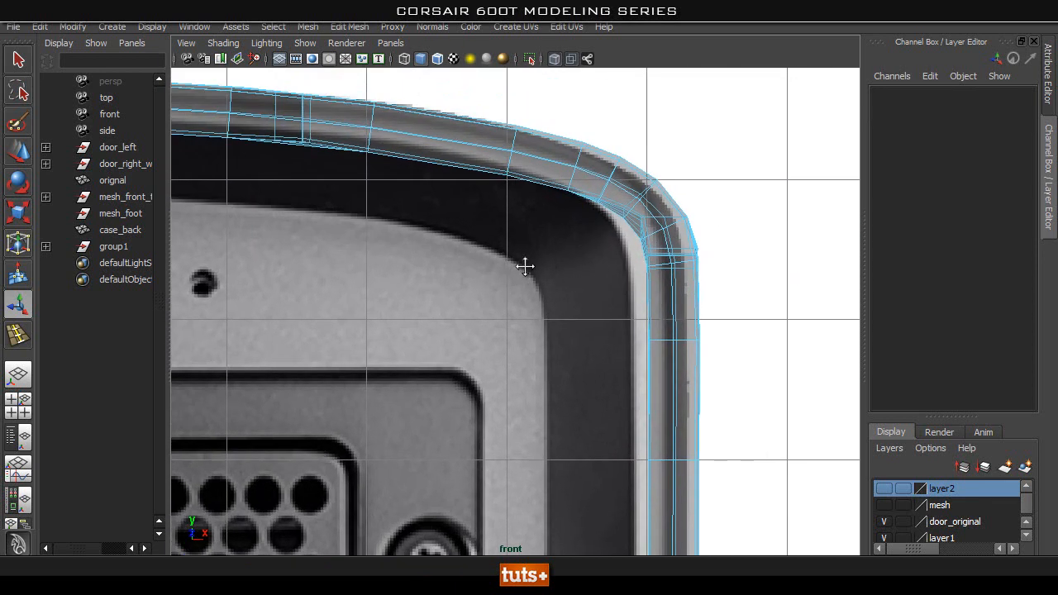
pyautogui.keyDown('alt'); pyautogui.moveTo(515, 285); pyautogui.dragTo(547, 225, button='middle'); pyautogui.keyUp('alt')
pyautogui.press('space')
pyautogui.press('space')
pyautogui.click(553, 59)
# Delete the remaining support edge loop on case_back's inner surface beside the inner corner of the rim.
pyautogui.moveTo(543, 201)
pyautogui.keyDown('alt'); pyautogui.mouseDown()
pyautogui.moveTo(629, 220)
pyautogui.moveTo(657, 242)
pyautogui.mouseUp(); pyautogui.keyUp('alt')
pyautogui.keyDown('alt'); pyautogui.moveTo(648, 245); pyautogui.dragTo(758, 246, button='right'); pyautogui.keyUp('alt')
pyautogui.keyDown('alt'); pyautogui.moveTo(753, 246); pyautogui.dragTo(588, 255, button='middle'); pyautogui.keyUp('alt')
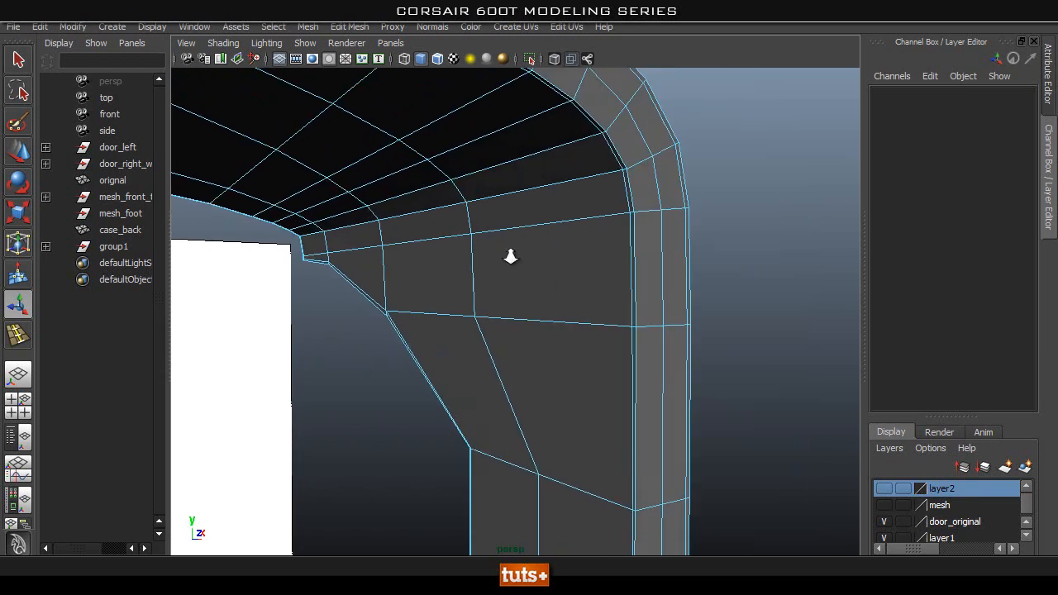
pyautogui.keyDown('alt'); pyautogui.moveTo(576, 254); pyautogui.dragTo(737, 244, button='right'); pyautogui.keyUp('alt')
pyautogui.keyDown('alt'); pyautogui.moveTo(656, 245); pyautogui.dragTo(620, 287, button='middle'); pyautogui.keyUp('alt')
pyautogui.rightClick(601, 257)
pyautogui.moveTo(600, 257); pyautogui.dragTo(596, 176, button='right')
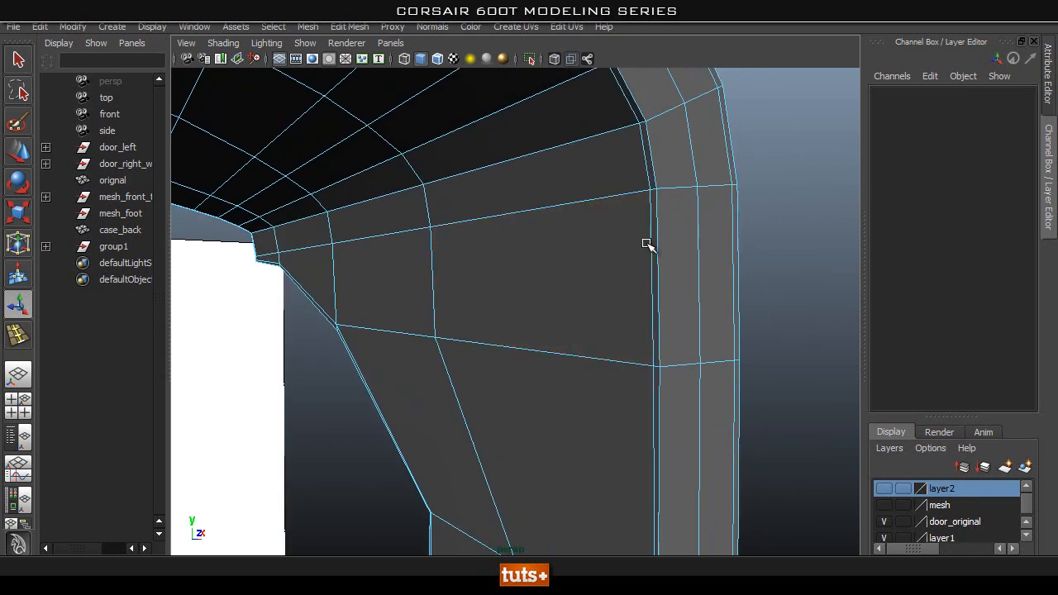
pyautogui.keyDown('shift'); pyautogui.moveTo(578, 221); pyautogui.dragTo(532, 243, button='right'); pyautogui.keyUp('shift')
pyautogui.keyDown('alt'); pyautogui.moveTo(598, 245); pyautogui.dragTo(718, 148); pyautogui.keyUp('alt')
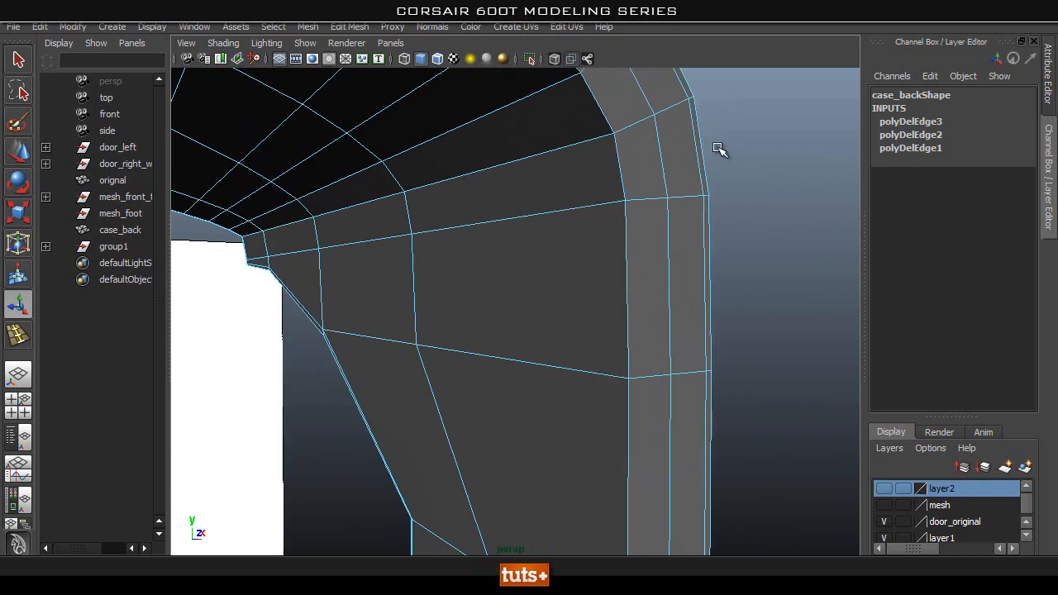
# Insert an edge loop around case_back's inner surface, close behind the inner corner of the rim.
pyautogui.click(353, 29)
pyautogui.click(354, 38)
pyautogui.moveTo(849, 66); pyautogui.dragTo(912, 73)
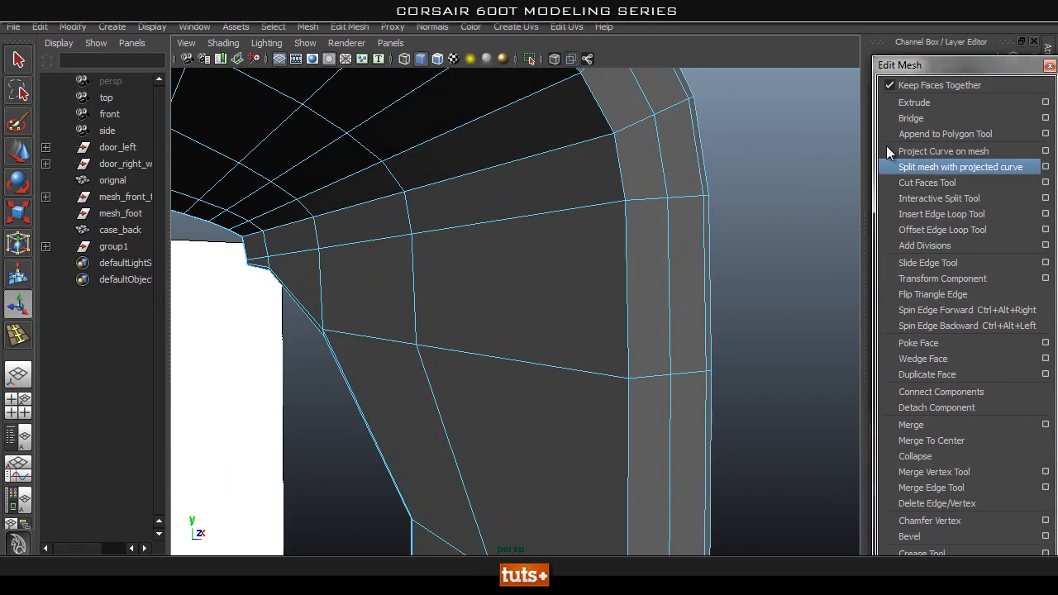
pyautogui.click(964, 217)
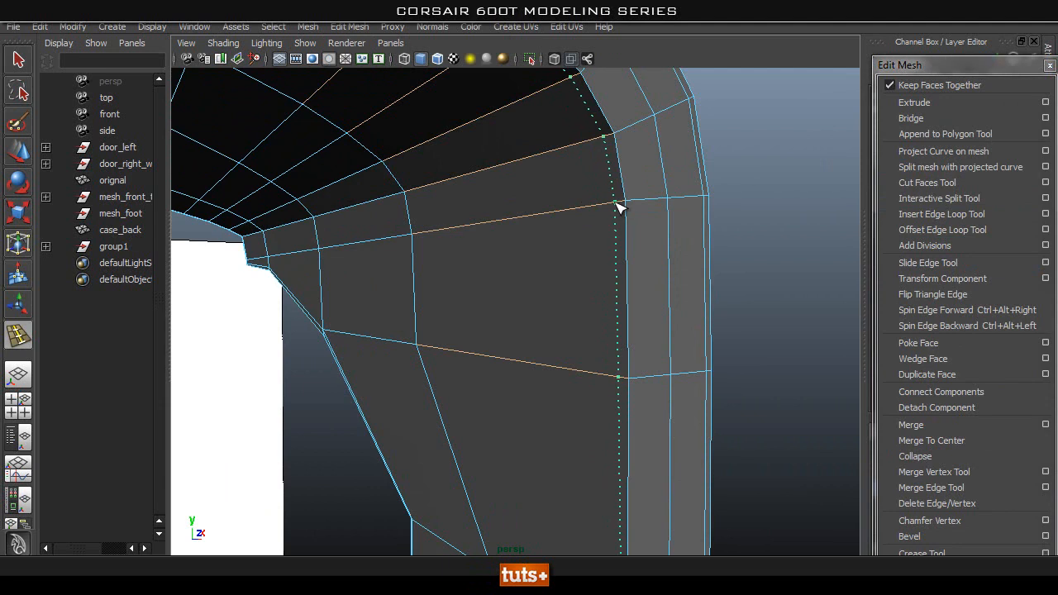
pyautogui.keyDown('alt'); pyautogui.moveTo(587, 214); pyautogui.dragTo(534, 235); pyautogui.keyUp('alt')
pyautogui.press('q')
# Extrude the narrow face loop between the inserted edge loop and the inner corner of case_back's rim.
pyautogui.moveTo(543, 196); pyautogui.dragTo(543, 232, button='right')
pyautogui.click(555, 205)
pyautogui.keyDown('shift'); pyautogui.doubleClick(555, 271); pyautogui.keyUp('shift')
pyautogui.keyDown('alt'); pyautogui.moveTo(679, 226); pyautogui.dragTo(585, 273, button='right'); pyautogui.keyUp('alt')
pyautogui.keyDown('alt'); pyautogui.moveTo(584, 273); pyautogui.dragTo(453, 321); pyautogui.keyUp('alt')
pyautogui.keyDown('alt'); pyautogui.moveTo(452, 321); pyautogui.dragTo(496, 239, button='middle'); pyautogui.keyUp('alt')
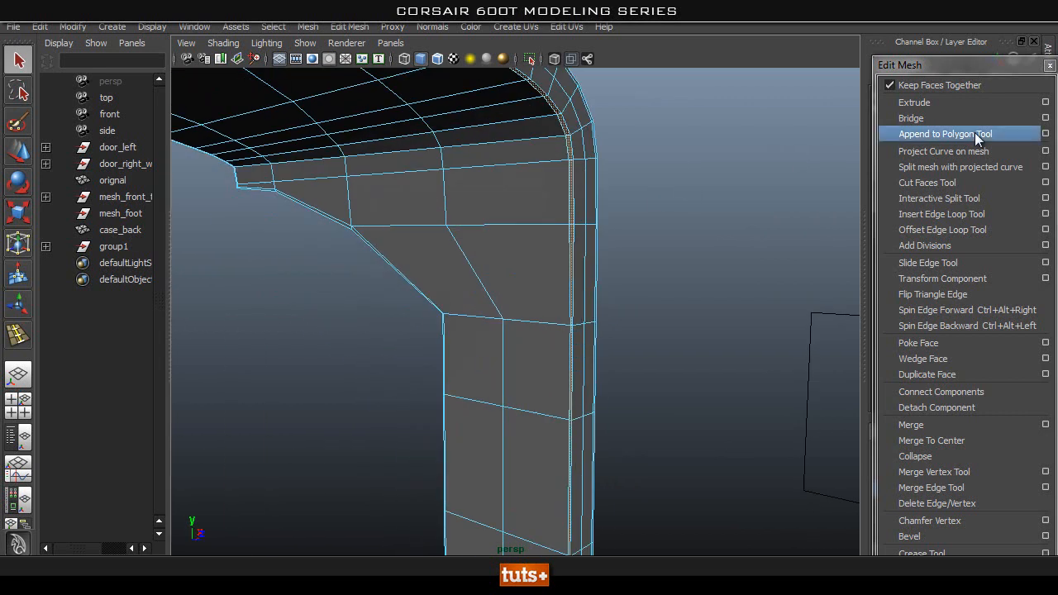
pyautogui.keyDown('alt'); pyautogui.moveTo(547, 190); pyautogui.dragTo(486, 274); pyautogui.keyUp('alt')
pyautogui.press('space')
pyautogui.hotkey('ctrl', 'e')
pyautogui.press('f')
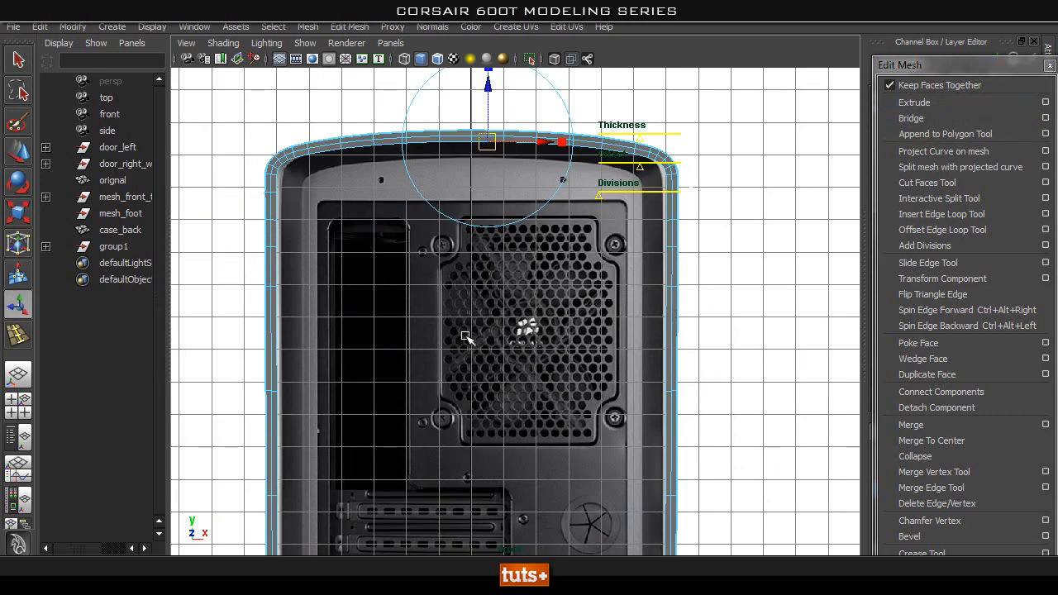
# Scale the extruded loop inward to form a band that follows the inner frame on the rear reference.
pyautogui.scroll(-1, 492, 415)
pyautogui.keyDown('alt'); pyautogui.moveTo(512, 367); pyautogui.dragTo(526, 274, button='middle'); pyautogui.keyUp('alt')
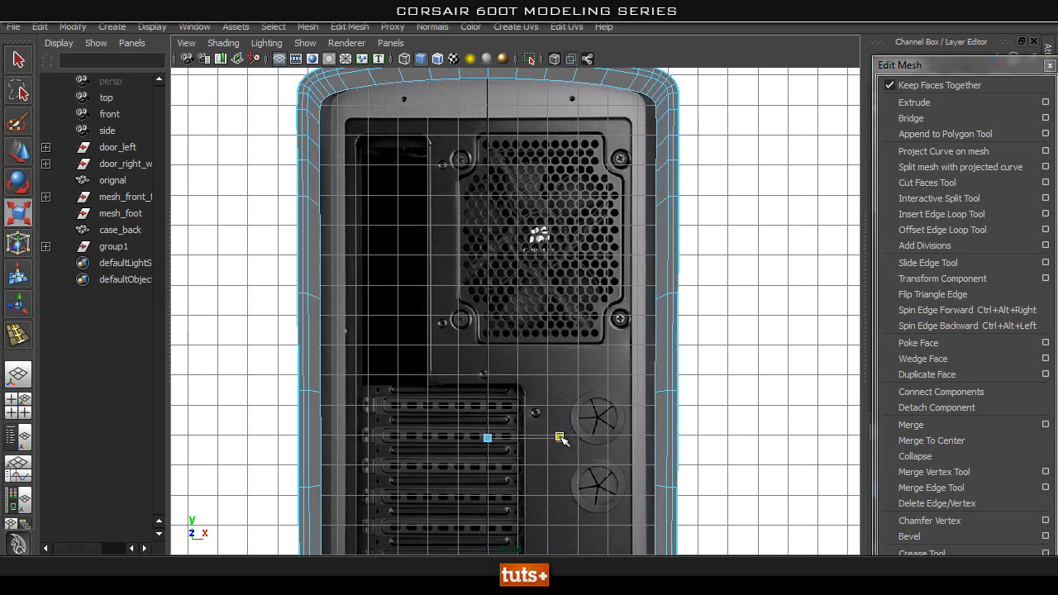
pyautogui.moveTo(561, 438); pyautogui.dragTo(557, 439)
pyautogui.keyDown('alt'); pyautogui.moveTo(458, 526); pyautogui.dragTo(449, 200, button='middle'); pyautogui.keyUp('alt')
pyautogui.keyDown('alt'); pyautogui.moveTo(336, 286); pyautogui.dragTo(470, 217, button='right'); pyautogui.keyUp('alt')
pyautogui.keyDown('alt'); pyautogui.moveTo(455, 156); pyautogui.dragTo(525, 319, button='middle'); pyautogui.keyUp('alt')
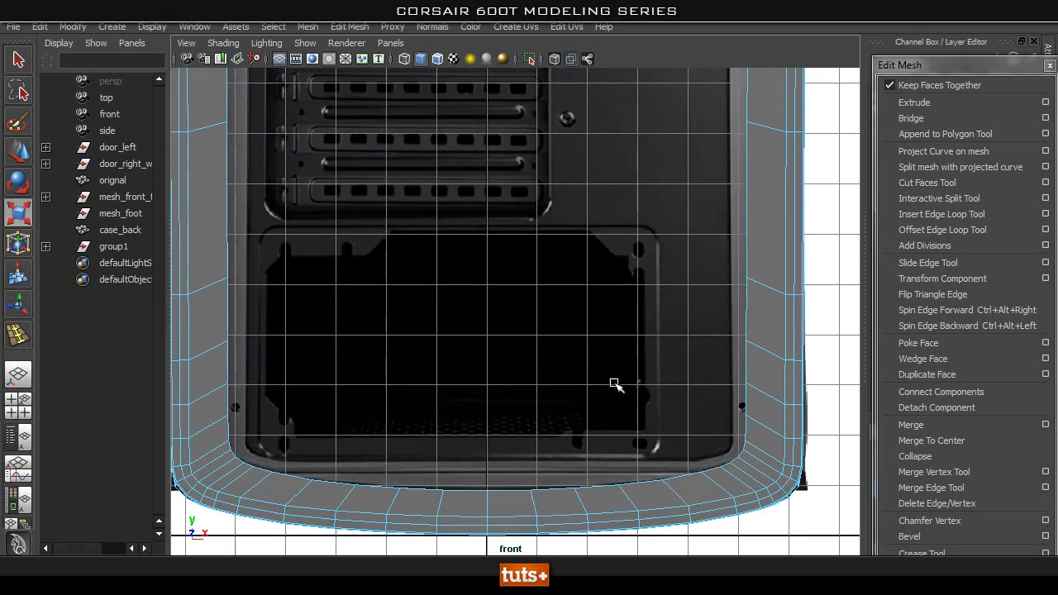
pyautogui.keyDown('alt'); pyautogui.moveTo(532, 221); pyautogui.dragTo(534, 504, button='middle'); pyautogui.keyUp('alt')
pyautogui.keyDown('alt'); pyautogui.moveTo(511, 143); pyautogui.dragTo(514, 410, button='middle'); pyautogui.keyUp('alt')
# Move the inner loop of the extruded band along the depth axis to angle it behind the rim.
pyautogui.press('space')
pyautogui.moveTo(524, 286); pyautogui.dragTo(524, 244)
pyautogui.keyDown('alt'); pyautogui.moveTo(516, 337); pyautogui.dragTo(567, 373); pyautogui.keyUp('alt')
pyautogui.keyDown('alt'); pyautogui.moveTo(567, 373); pyautogui.dragTo(554, 192, button='middle'); pyautogui.keyUp('alt')
pyautogui.scroll(-5, 555, 192)
pyautogui.keyDown('alt'); pyautogui.moveTo(557, 247); pyautogui.dragTo(591, 285); pyautogui.keyUp('alt')
pyautogui.keyDown('alt'); pyautogui.moveTo(590, 288); pyautogui.dragTo(577, 182, button='middle'); pyautogui.keyUp('alt')
pyautogui.press('w')
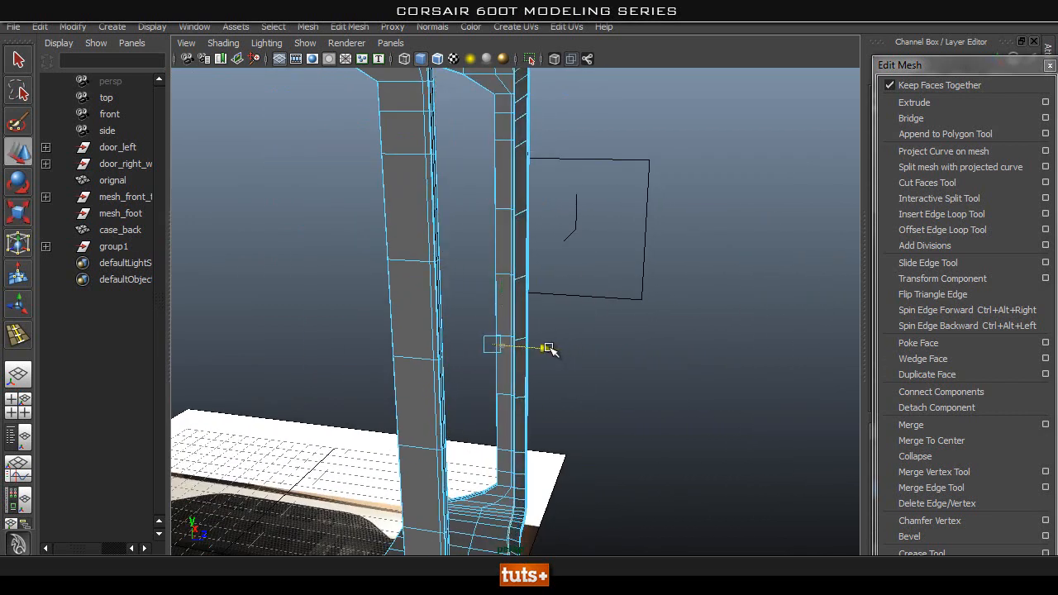
pyautogui.keyDown('alt'); pyautogui.moveTo(550, 352); pyautogui.dragTo(526, 251); pyautogui.keyUp('alt')
pyautogui.keyDown('alt'); pyautogui.moveTo(570, 203); pyautogui.dragTo(652, 283); pyautogui.keyUp('alt')
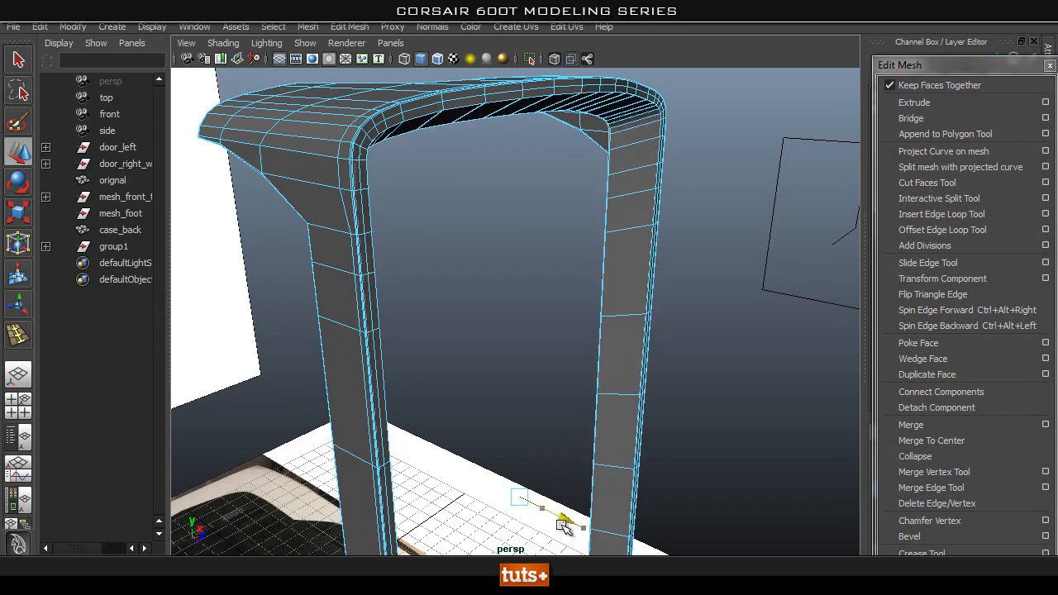
pyautogui.keyDown('alt'); pyautogui.moveTo(670, 479); pyautogui.dragTo(542, 378); pyautogui.keyUp('alt')
pyautogui.scroll(-2, 542, 378)
# Check the width of the extruded band against the rear reference in the front view using X-ray shading.
pyautogui.press('space')
pyautogui.moveTo(535, 321); pyautogui.dragTo(526, 349)
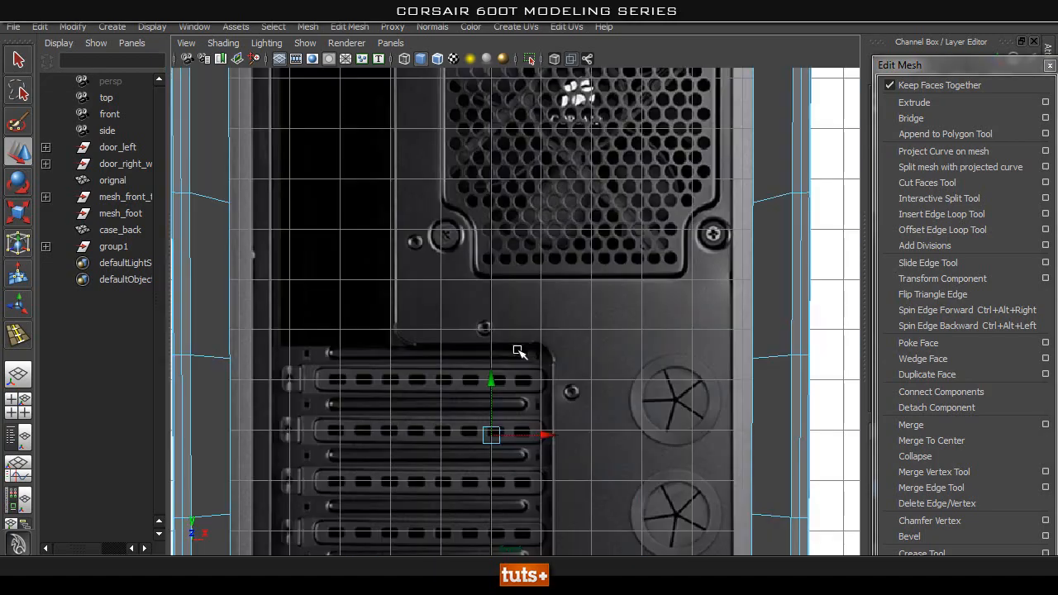
pyautogui.scroll(-4, 489, 248)
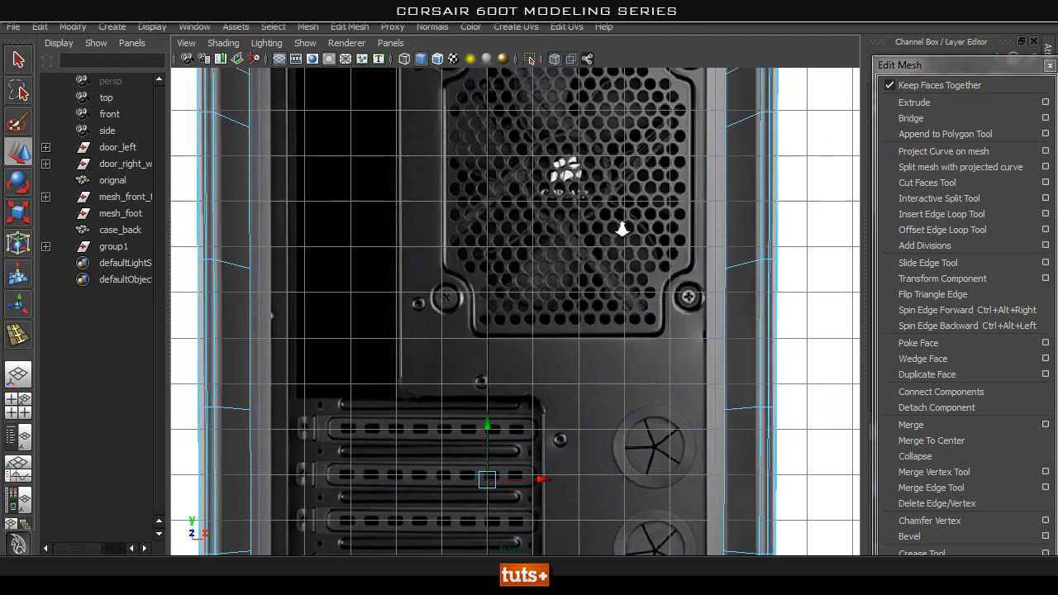
pyautogui.scroll(-3, 489, 248)
pyautogui.click(554, 61)
pyautogui.keyDown('alt'); pyautogui.moveTo(475, 276); pyautogui.dragTo(491, 175, button='middle'); pyautogui.keyUp('alt')
pyautogui.press('space')
# Flatten the band's inner loop by scaling it down along the depth axis.
pyautogui.moveTo(490, 175); pyautogui.dragTo(491, 137)
pyautogui.moveTo(477, 224)
pyautogui.keyDown('alt'); pyautogui.mouseDown()
pyautogui.moveTo(471, 233)
pyautogui.moveTo(539, 218)
pyautogui.moveTo(562, 224)
pyautogui.moveTo(422, 248)
pyautogui.moveTo(512, 232)
pyautogui.moveTo(635, 234)
pyautogui.moveTo(616, 220)
pyautogui.moveTo(661, 416)
pyautogui.moveTo(746, 350)
pyautogui.moveTo(647, 288)
pyautogui.moveTo(630, 253)
pyautogui.moveTo(599, 266)
pyautogui.moveTo(672, 246)
pyautogui.moveTo(694, 262)
pyautogui.moveTo(614, 259)
pyautogui.moveTo(651, 269)
pyautogui.moveTo(662, 287)
pyautogui.mouseUp(); pyautogui.keyUp('alt')
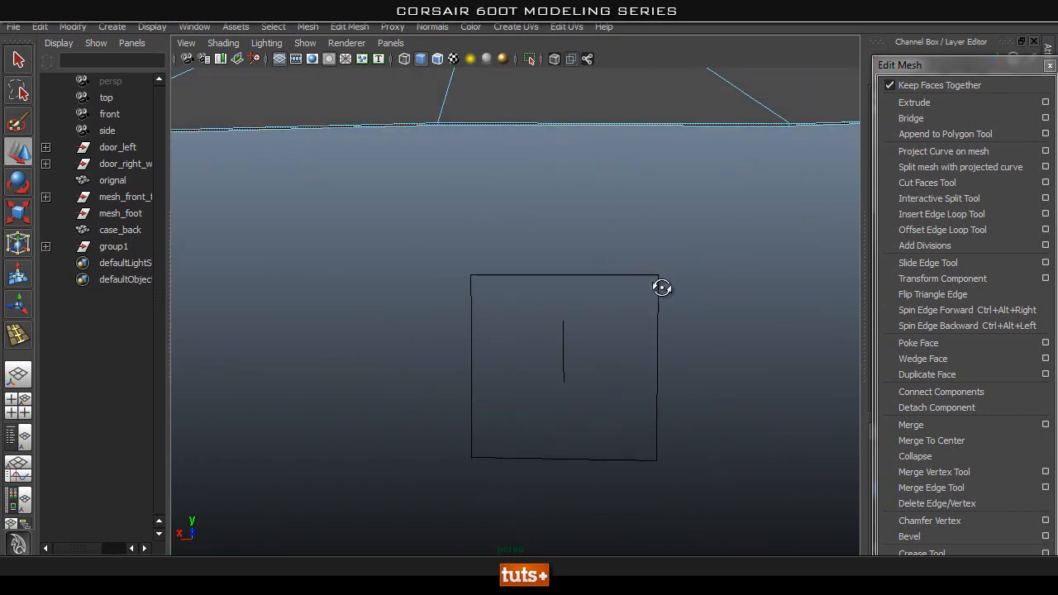
pyautogui.keyDown('alt'); pyautogui.moveTo(638, 245); pyautogui.dragTo(461, 427); pyautogui.keyUp('alt')
pyautogui.keyDown('alt'); pyautogui.moveTo(460, 427); pyautogui.dragTo(402, 250, button='middle'); pyautogui.keyUp('alt')
pyautogui.keyDown('alt'); pyautogui.moveTo(402, 250); pyautogui.dragTo(557, 274); pyautogui.keyUp('alt')
pyautogui.moveTo(557, 274)
pyautogui.keyDown('alt'); pyautogui.mouseDown(button='middle')
pyautogui.moveTo(562, 196)
pyautogui.moveTo(556, 270)
pyautogui.mouseUp(button='middle'); pyautogui.keyUp('alt')
pyautogui.keyDown('alt'); pyautogui.moveTo(557, 271); pyautogui.dragTo(619, 134, button='right'); pyautogui.keyUp('alt')
pyautogui.press('f')
pyautogui.keyDown('alt'); pyautogui.moveTo(583, 170); pyautogui.dragTo(513, 254); pyautogui.keyUp('alt')
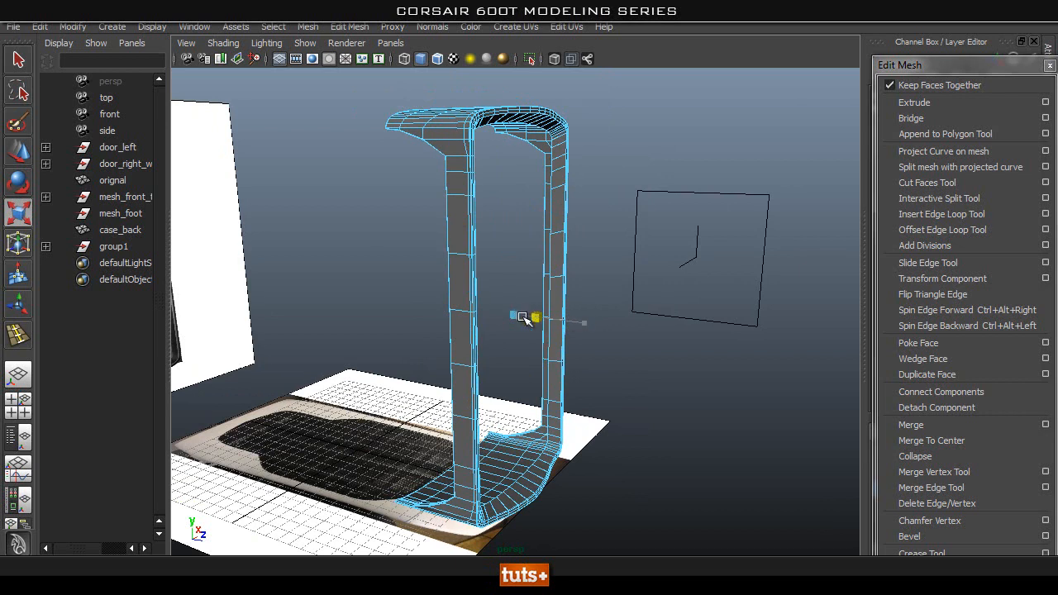
pyautogui.moveTo(521, 318); pyautogui.dragTo(520, 317)
# Readjust the depth position of the flattened inner loop relative to case_back's rim.
pyautogui.keyDown('alt'); pyautogui.moveTo(375, 307); pyautogui.dragTo(571, 242, button='right'); pyautogui.keyUp('alt')
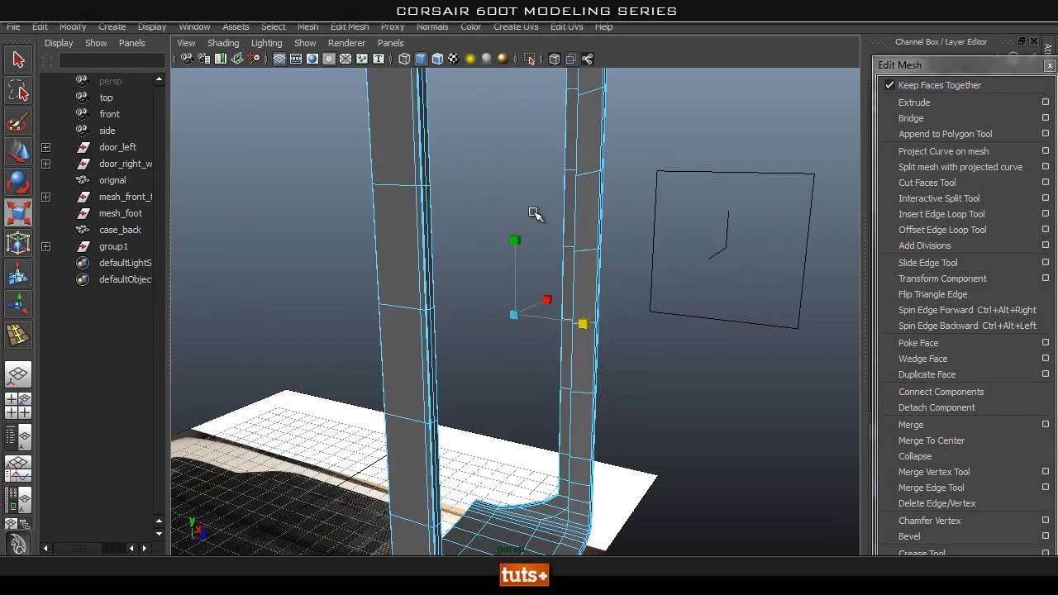
pyautogui.keyDown('alt'); pyautogui.moveTo(524, 231); pyautogui.dragTo(519, 294, button='middle'); pyautogui.keyUp('alt')
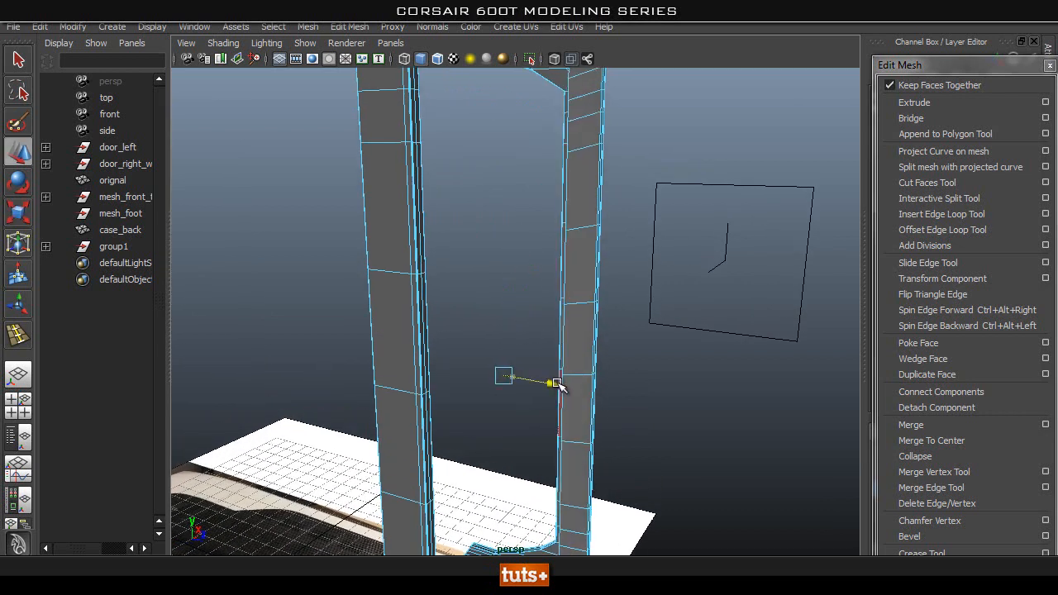
pyautogui.keyDown('alt'); pyautogui.moveTo(634, 132); pyautogui.dragTo(747, 281); pyautogui.keyUp('alt')
pyautogui.keyDown('alt'); pyautogui.moveTo(746, 281); pyautogui.dragTo(679, 300, button='middle'); pyautogui.keyUp('alt')
pyautogui.keyDown('alt'); pyautogui.moveTo(679, 299); pyautogui.dragTo(945, 331, button='right'); pyautogui.keyUp('alt')
pyautogui.keyDown('alt'); pyautogui.moveTo(688, 192); pyautogui.dragTo(689, 268, button='middle'); pyautogui.keyUp('alt')
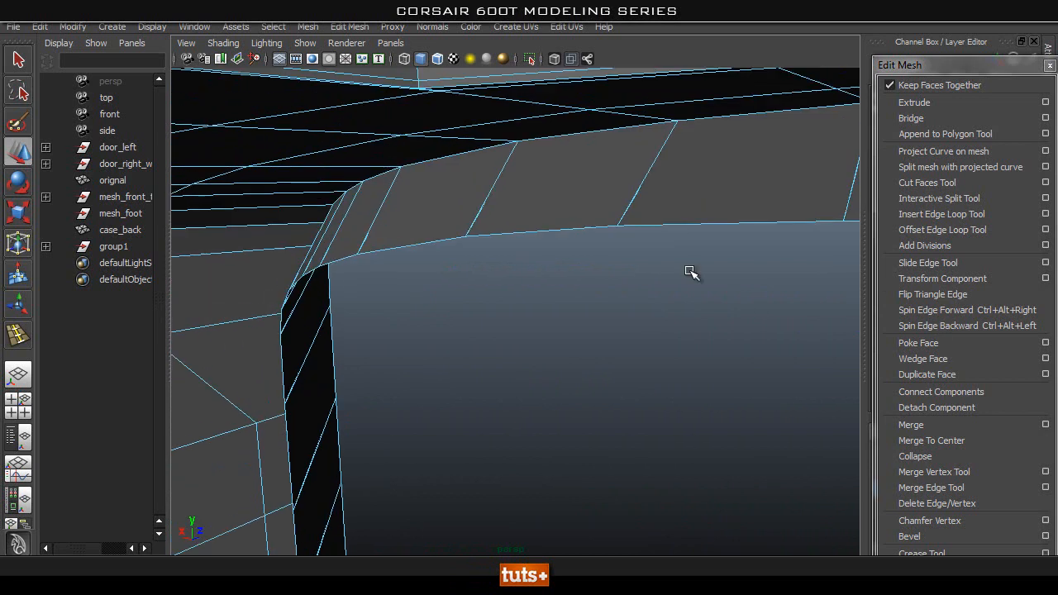
pyautogui.keyDown('alt'); pyautogui.moveTo(689, 268); pyautogui.dragTo(791, 275, button='right'); pyautogui.keyUp('alt')
pyautogui.keyDown('alt'); pyautogui.moveTo(597, 188); pyautogui.dragTo(724, 347); pyautogui.keyUp('alt')
pyautogui.keyDown('alt'); pyautogui.moveTo(724, 347); pyautogui.dragTo(746, 356, button='right'); pyautogui.keyUp('alt')
# Return to object selection and examine case_back's new band with the smooth preview and from below.
pyautogui.press('q')
pyautogui.moveTo(585, 151); pyautogui.dragTo(634, 131, button='right')
pyautogui.click(564, 164)
pyautogui.press('3')
pyautogui.click(644, 311)
pyautogui.keyDown('alt'); pyautogui.moveTo(644, 310); pyautogui.dragTo(578, 274); pyautogui.keyUp('alt')
pyautogui.keyDown('alt'); pyautogui.moveTo(578, 274); pyautogui.dragTo(551, 273, button='right'); pyautogui.keyUp('alt')
pyautogui.keyDown('alt'); pyautogui.moveTo(550, 274); pyautogui.dragTo(489, 267); pyautogui.keyUp('alt')
pyautogui.click(507, 236)
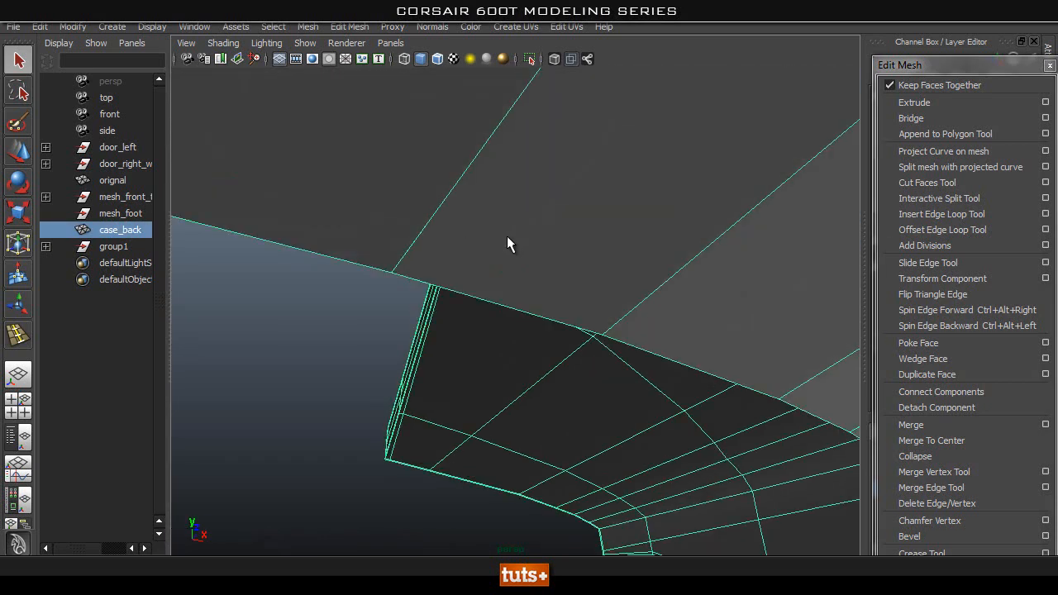
pyautogui.keyDown('alt'); pyautogui.moveTo(342, 239); pyautogui.dragTo(660, 284); pyautogui.keyUp('alt')
# Select the border edge loop of the band and check its shape in the smooth preview from inside.
pyautogui.moveTo(534, 140); pyautogui.dragTo(535, 97, button='right')
pyautogui.moveTo(529, 186); pyautogui.dragTo(518, 141, button='right')
pyautogui.doubleClick(516, 189)
pyautogui.keyDown('alt'); pyautogui.moveTo(701, 286); pyautogui.dragTo(489, 236); pyautogui.keyUp('alt')
pyautogui.keyDown('alt'); pyautogui.moveTo(630, 269); pyautogui.dragTo(855, 267); pyautogui.keyUp('alt')
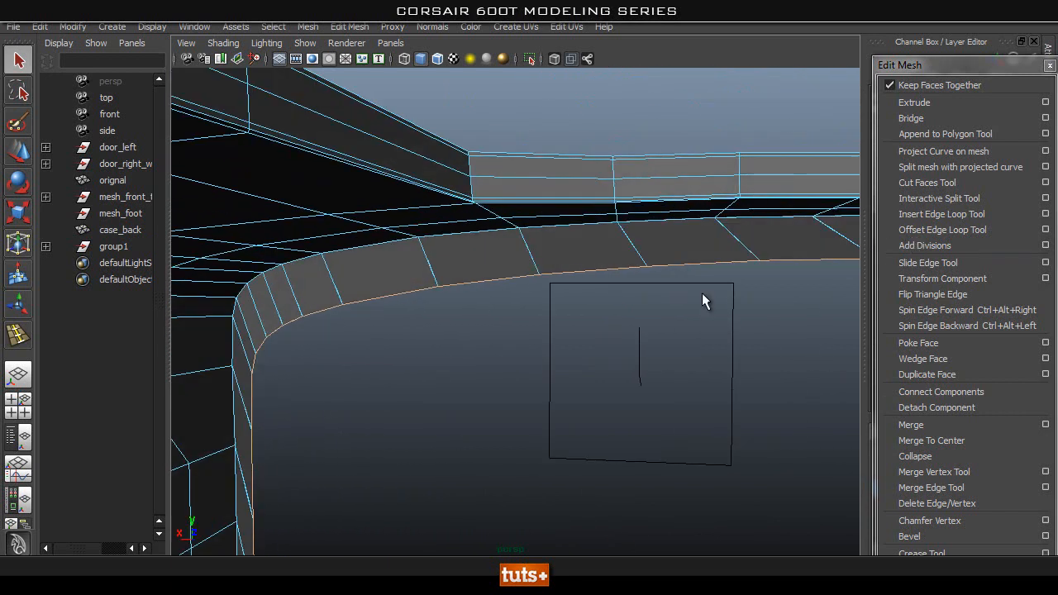
pyautogui.moveTo(491, 197); pyautogui.dragTo(588, 166, button='right')
pyautogui.press('3')
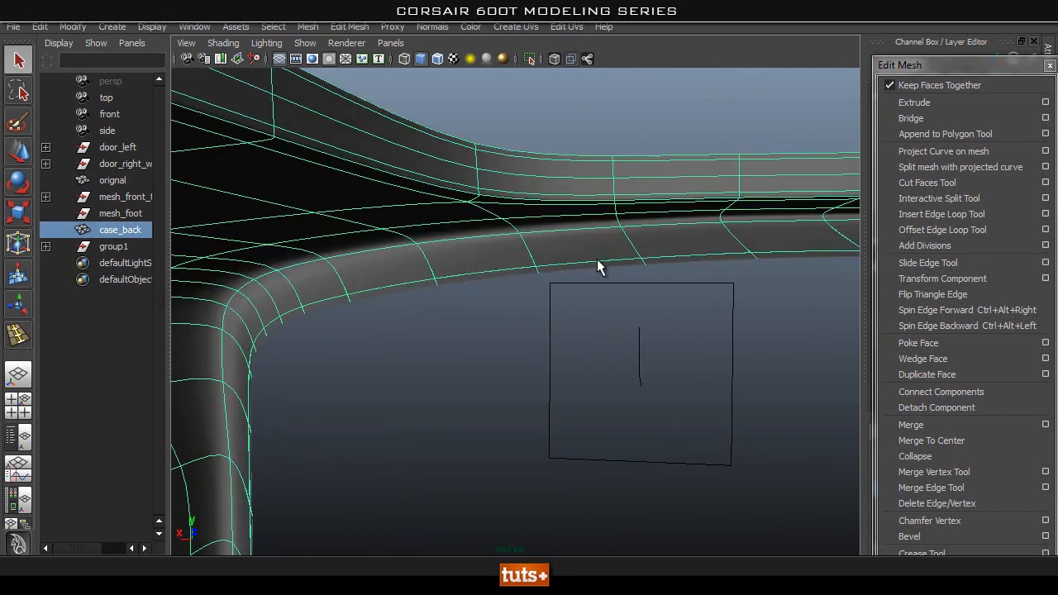
pyautogui.moveTo(431, 283); pyautogui.dragTo(421, 238, button='right')
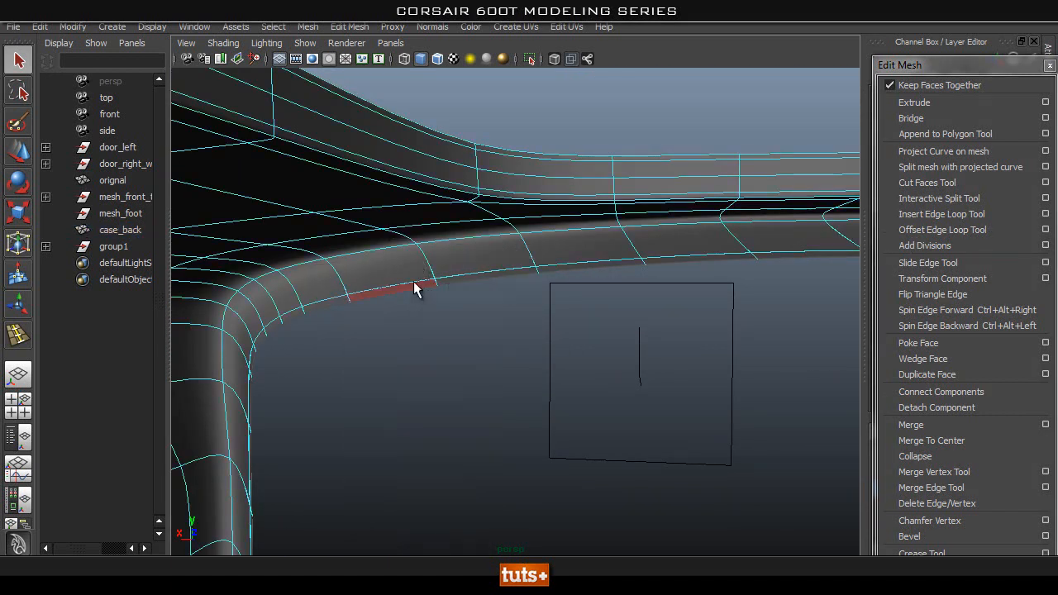
pyautogui.press('1')
# Reselect the band's free border edge loop, examine it in wireframe, and restore shaded, unsmoothed display.
pyautogui.keyDown('alt'); pyautogui.moveTo(586, 356); pyautogui.dragTo(666, 351); pyautogui.keyUp('alt')
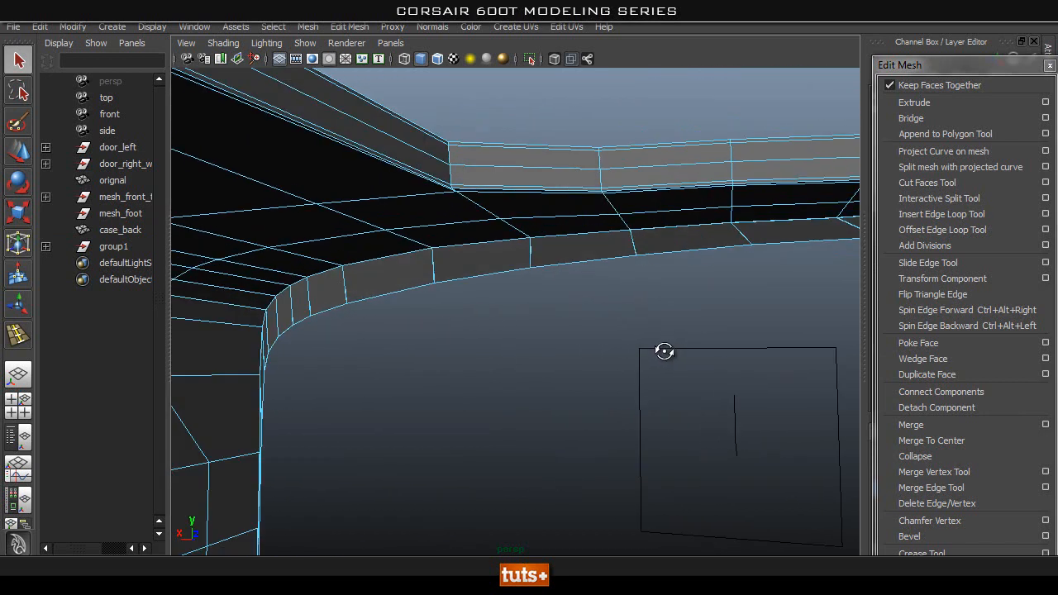
pyautogui.keyDown('alt'); pyautogui.moveTo(620, 486); pyautogui.dragTo(331, 436, button='right'); pyautogui.keyUp('alt')
pyautogui.keyDown('alt'); pyautogui.moveTo(529, 491); pyautogui.dragTo(552, 453); pyautogui.keyUp('alt')
pyautogui.keyDown('alt'); pyautogui.moveTo(563, 437); pyautogui.dragTo(479, 411, button='middle'); pyautogui.keyUp('alt')
pyautogui.keyDown('alt'); pyautogui.moveTo(456, 400); pyautogui.dragTo(535, 375); pyautogui.keyUp('alt')
pyautogui.press('4')
pyautogui.keyDown('alt'); pyautogui.moveTo(475, 224); pyautogui.dragTo(494, 301); pyautogui.keyUp('alt')
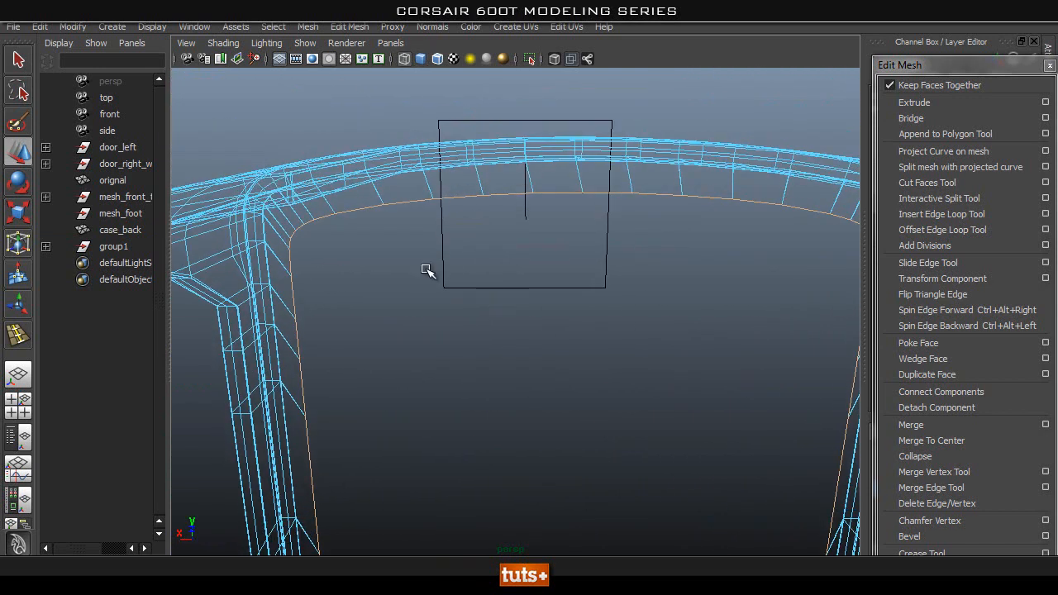
pyautogui.keyDown('alt'); pyautogui.moveTo(368, 196); pyautogui.dragTo(505, 315); pyautogui.keyUp('alt')
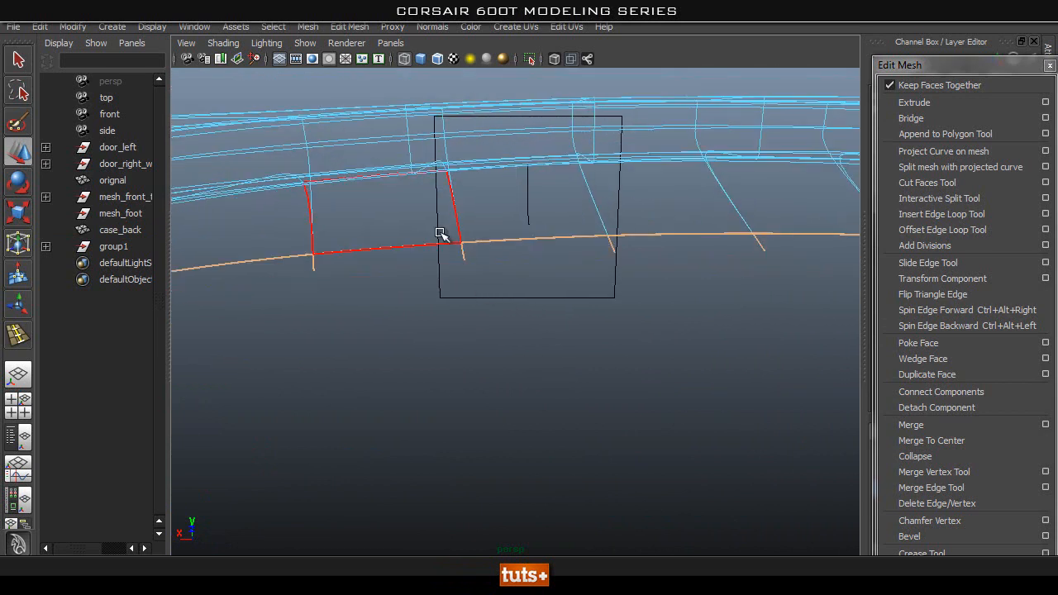
pyautogui.press('5')
pyautogui.moveTo(435, 238); pyautogui.dragTo(460, 280, button='right')
pyautogui.press('1')
# Scale the edge loop at the band's free border uniformly to shape a narrow lip around the opening.
pyautogui.keyDown('alt'); pyautogui.moveTo(595, 354); pyautogui.dragTo(525, 347, button='right'); pyautogui.keyUp('alt')
pyautogui.keyDown('alt'); pyautogui.moveTo(614, 418); pyautogui.dragTo(611, 289, button='middle'); pyautogui.keyUp('alt')
pyautogui.keyDown('alt'); pyautogui.moveTo(446, 335); pyautogui.dragTo(284, 373, button='right'); pyautogui.keyUp('alt')
pyautogui.keyDown('alt'); pyautogui.moveTo(485, 421); pyautogui.dragTo(501, 377); pyautogui.keyUp('alt')
pyautogui.keyDown('alt'); pyautogui.moveTo(509, 356); pyautogui.dragTo(511, 270, button='middle'); pyautogui.keyUp('alt')
pyautogui.keyDown('alt'); pyautogui.moveTo(571, 322); pyautogui.dragTo(471, 397, button='right'); pyautogui.keyUp('alt')
pyautogui.keyDown('alt'); pyautogui.moveTo(475, 404); pyautogui.dragTo(494, 463); pyautogui.keyUp('alt')
pyautogui.press('r')
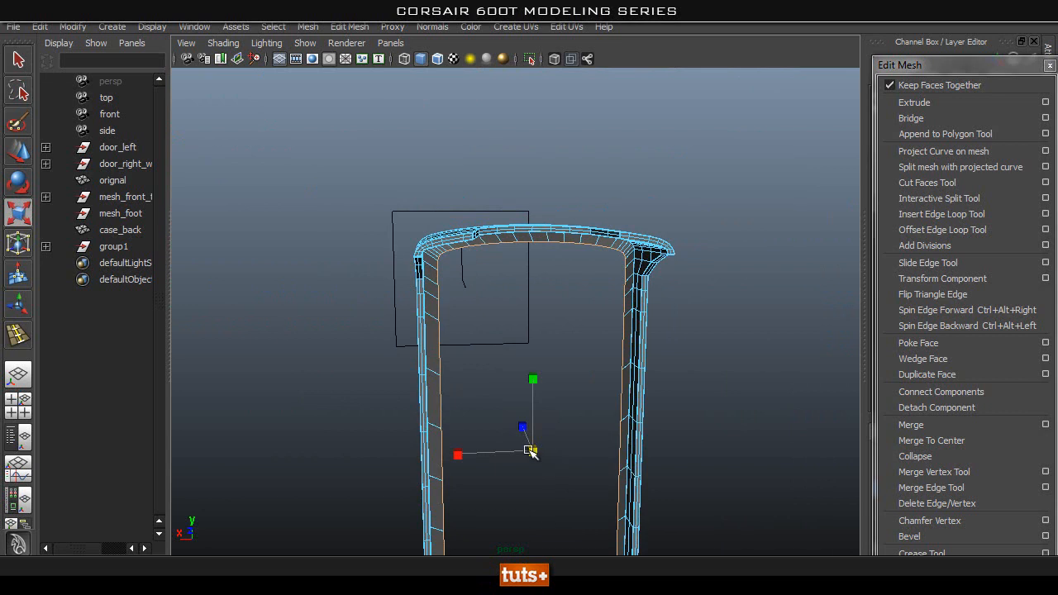
pyautogui.keyDown('alt'); pyautogui.moveTo(322, 331); pyautogui.dragTo(488, 289, button='right'); pyautogui.keyUp('alt')
pyautogui.keyDown('alt'); pyautogui.moveTo(548, 262); pyautogui.dragTo(552, 372, button='middle'); pyautogui.keyUp('alt')
pyautogui.keyDown('alt'); pyautogui.moveTo(558, 372); pyautogui.dragTo(684, 366, button='right'); pyautogui.keyUp('alt')
pyautogui.keyDown('alt'); pyautogui.moveTo(603, 387); pyautogui.dragTo(636, 362); pyautogui.keyUp('alt')
pyautogui.keyDown('alt'); pyautogui.moveTo(632, 362); pyautogui.dragTo(394, 377, button='right'); pyautogui.keyUp('alt')
pyautogui.keyDown('alt'); pyautogui.moveTo(395, 378); pyautogui.dragTo(442, 299, button='middle'); pyautogui.keyUp('alt')
pyautogui.keyDown('alt'); pyautogui.moveTo(477, 330); pyautogui.dragTo(399, 347); pyautogui.keyUp('alt')
pyautogui.keyDown('alt'); pyautogui.moveTo(496, 367); pyautogui.dragTo(422, 394, button='right'); pyautogui.keyUp('alt')
pyautogui.keyDown('alt'); pyautogui.moveTo(562, 397); pyautogui.dragTo(614, 387); pyautogui.keyUp('alt')
pyautogui.keyDown('alt'); pyautogui.moveTo(529, 347); pyautogui.dragTo(484, 272, button='middle'); pyautogui.keyUp('alt')
pyautogui.keyDown('alt'); pyautogui.moveTo(525, 353); pyautogui.dragTo(639, 358); pyautogui.keyUp('alt')
pyautogui.keyDown('alt'); pyautogui.moveTo(546, 429); pyautogui.dragTo(533, 280, button='middle'); pyautogui.keyUp('alt')
pyautogui.keyDown('alt'); pyautogui.moveTo(590, 380); pyautogui.dragTo(549, 392); pyautogui.keyUp('alt')
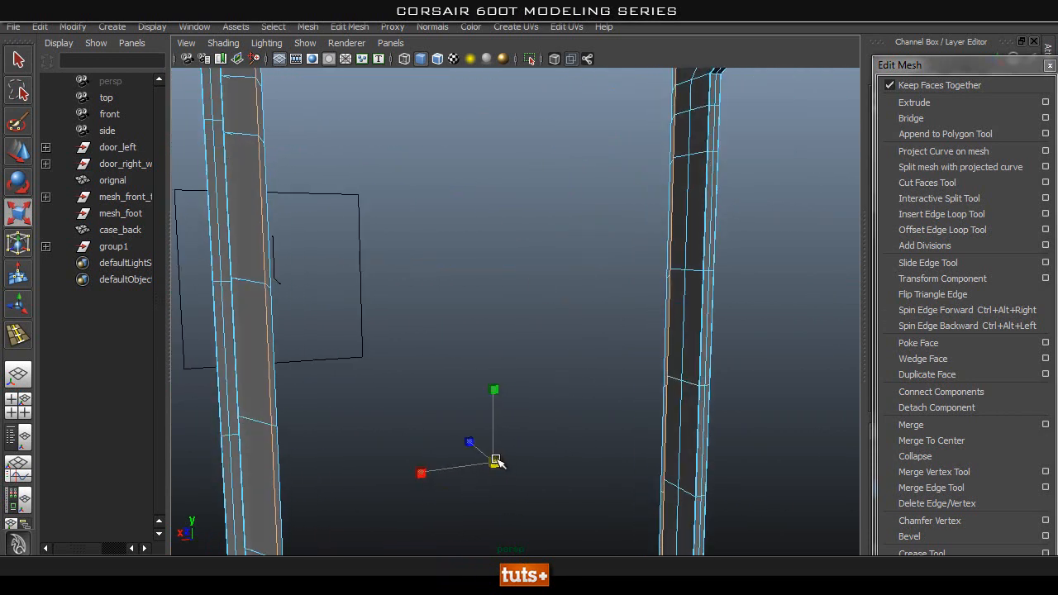
# Scale the lip's edge loop vertically to even out its width along the top of the opening.
pyautogui.keyDown('alt'); pyautogui.moveTo(727, 312); pyautogui.dragTo(277, 378); pyautogui.keyUp('alt')
pyautogui.keyDown('alt'); pyautogui.moveTo(416, 236); pyautogui.dragTo(436, 393, button='middle'); pyautogui.keyUp('alt')
pyautogui.keyDown('alt'); pyautogui.moveTo(560, 329); pyautogui.dragTo(815, 300); pyautogui.keyUp('alt')
pyautogui.keyDown('alt'); pyautogui.moveTo(512, 252); pyautogui.dragTo(661, 285, button='right'); pyautogui.keyUp('alt')
pyautogui.keyDown('alt'); pyautogui.moveTo(666, 288); pyautogui.dragTo(634, 230); pyautogui.keyUp('alt')
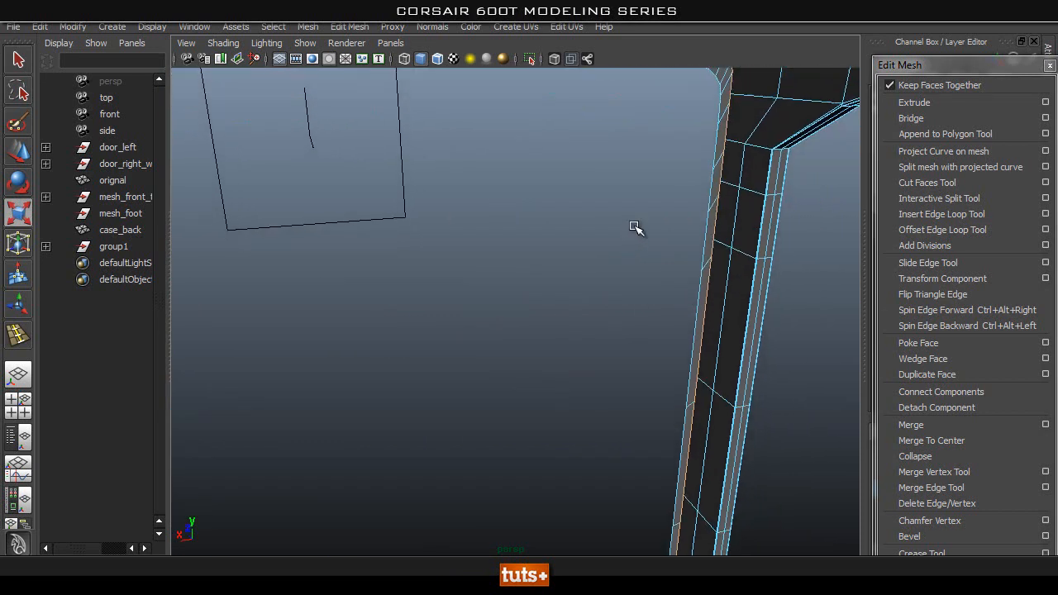
pyautogui.keyDown('alt'); pyautogui.moveTo(634, 230); pyautogui.dragTo(650, 325, button='right'); pyautogui.keyUp('alt')
pyautogui.keyDown('alt'); pyautogui.moveTo(649, 325); pyautogui.dragTo(645, 309); pyautogui.keyUp('alt')
pyautogui.keyDown('alt'); pyautogui.moveTo(521, 481); pyautogui.dragTo(524, 419, button='middle'); pyautogui.keyUp('alt')
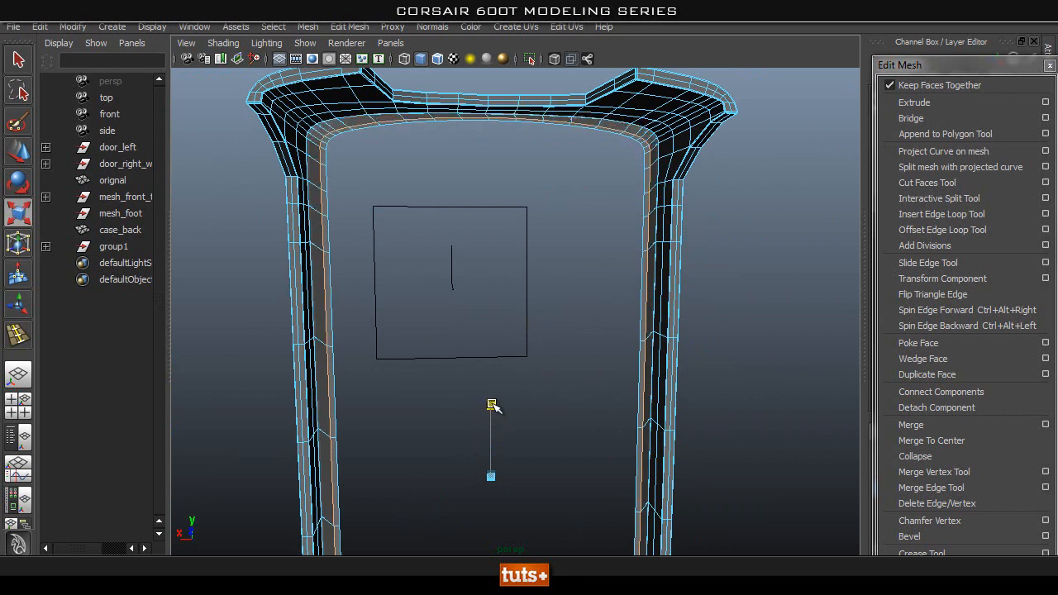
pyautogui.keyDown('alt'); pyautogui.moveTo(491, 402); pyautogui.dragTo(475, 239); pyautogui.keyUp('alt')
pyautogui.moveTo(444, 152); pyautogui.dragTo(494, 133, button='right')
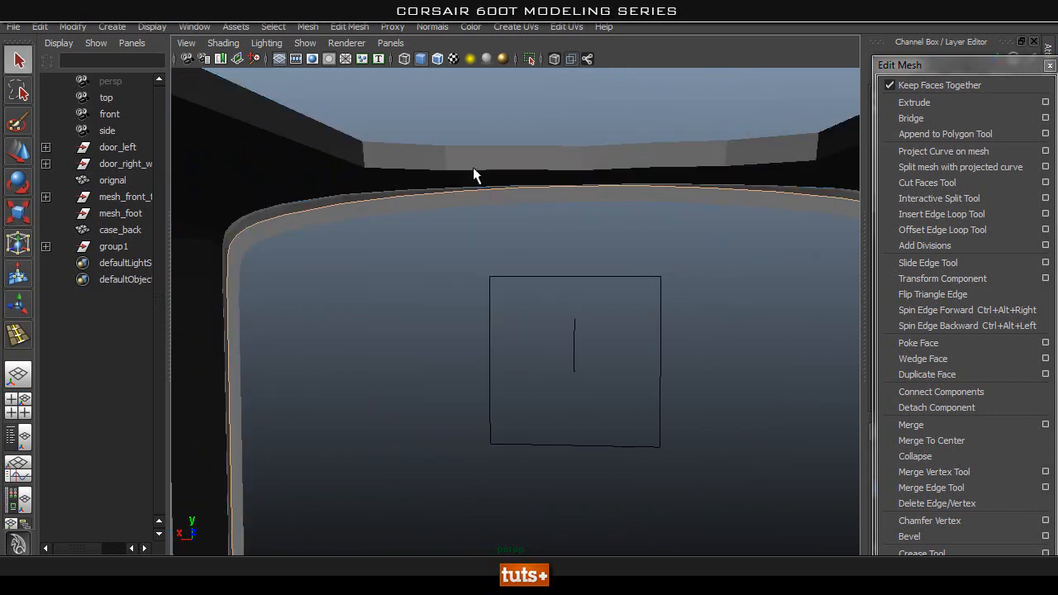
# Check the upper part of the lip in the smooth preview and return to unsmoothed display.
pyautogui.click(468, 173)
pyautogui.keyDown('alt'); pyautogui.moveTo(626, 176); pyautogui.dragTo(572, 219); pyautogui.keyUp('alt')
pyautogui.keyDown('alt'); pyautogui.moveTo(635, 227); pyautogui.dragTo(693, 239); pyautogui.keyUp('alt')
pyautogui.press('3')
pyautogui.press('1')
# Select the lip's face loop around the opening and move it along the depth axis, checking its position from above.
pyautogui.keyDown('alt'); pyautogui.moveTo(670, 280); pyautogui.dragTo(578, 249); pyautogui.keyUp('alt')
pyautogui.moveTo(578, 250); pyautogui.dragTo(595, 293, button='right')
pyautogui.click(581, 241)
pyautogui.keyDown('shift'); pyautogui.doubleClick(648, 244); pyautogui.keyUp('shift')
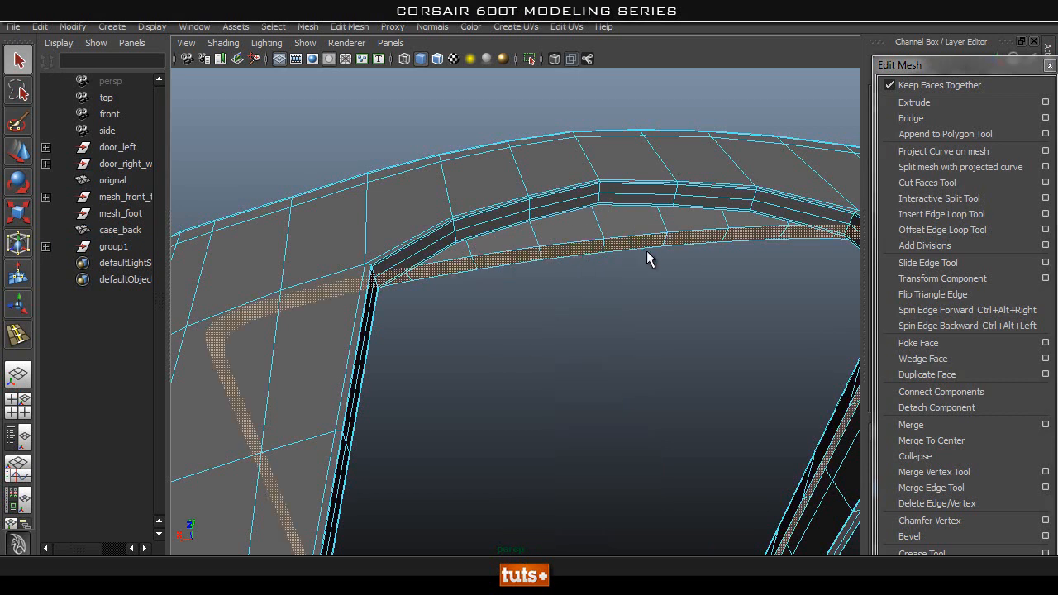
pyautogui.keyDown('alt'); pyautogui.moveTo(754, 300); pyautogui.dragTo(604, 297, button='right'); pyautogui.keyUp('alt')
pyautogui.keyDown('alt'); pyautogui.moveTo(604, 298); pyautogui.dragTo(653, 335); pyautogui.keyUp('alt')
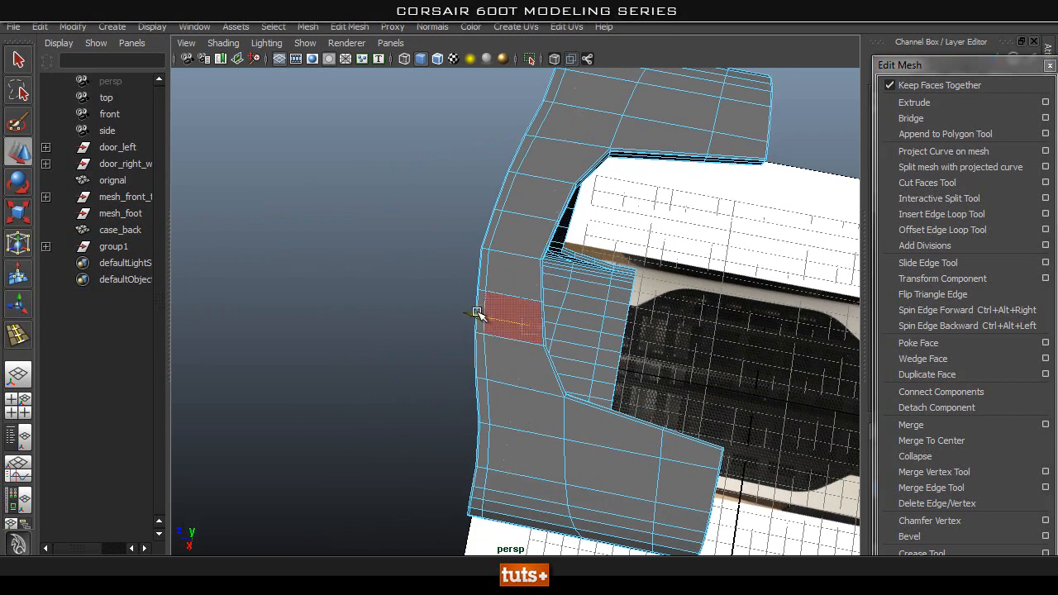
pyautogui.keyDown('alt'); pyautogui.moveTo(475, 314); pyautogui.dragTo(685, 343); pyautogui.keyUp('alt')
pyautogui.press('space')
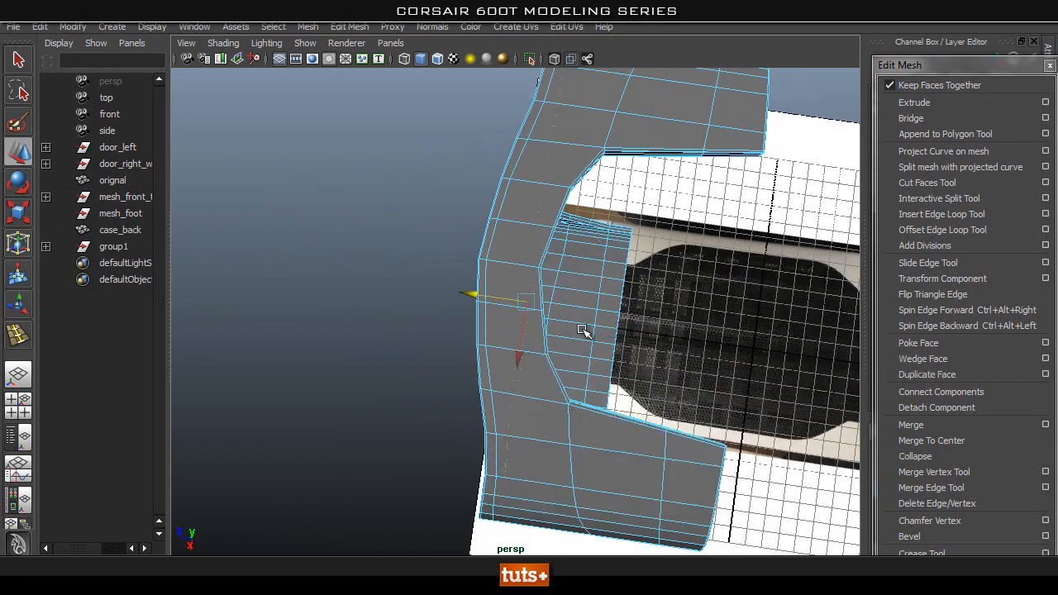
pyautogui.moveTo(612, 329); pyautogui.dragTo(469, 339)
pyautogui.keyDown('alt'); pyautogui.moveTo(274, 299); pyautogui.dragTo(512, 298, button='middle'); pyautogui.keyUp('alt')
pyautogui.keyDown('alt'); pyautogui.moveTo(283, 286); pyautogui.dragTo(567, 259, button='right'); pyautogui.keyUp('alt')
pyautogui.keyDown('alt'); pyautogui.moveTo(567, 259); pyautogui.dragTo(533, 422, button='middle'); pyautogui.keyUp('alt')
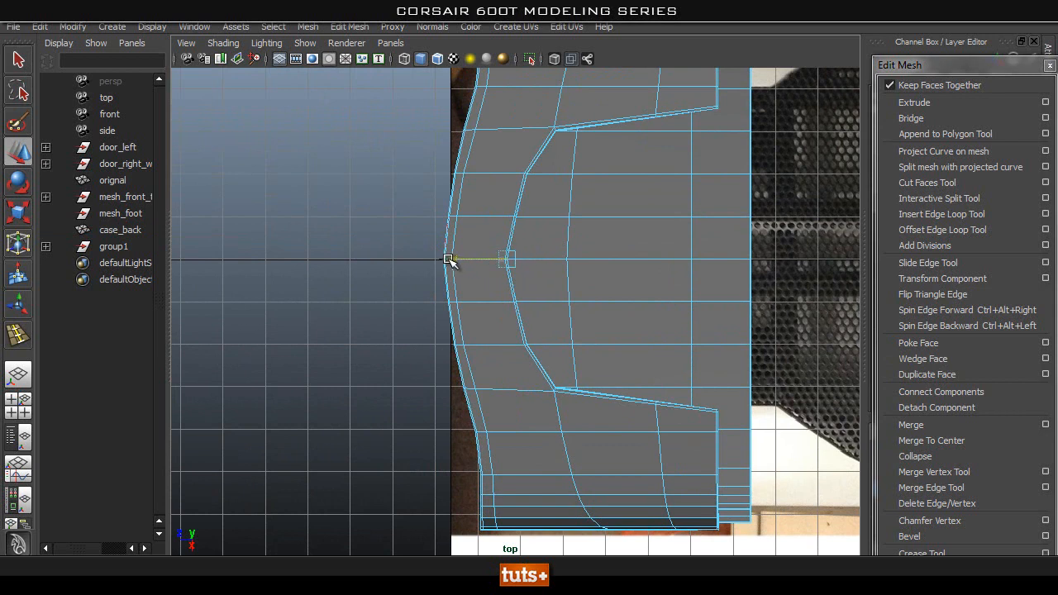
pyautogui.press('space')
pyautogui.moveTo(442, 274); pyautogui.dragTo(682, 257)
# Return to object selection and examine the frame's upper corner in the smooth preview.
pyautogui.press('q')
pyautogui.rightClick(657, 262)
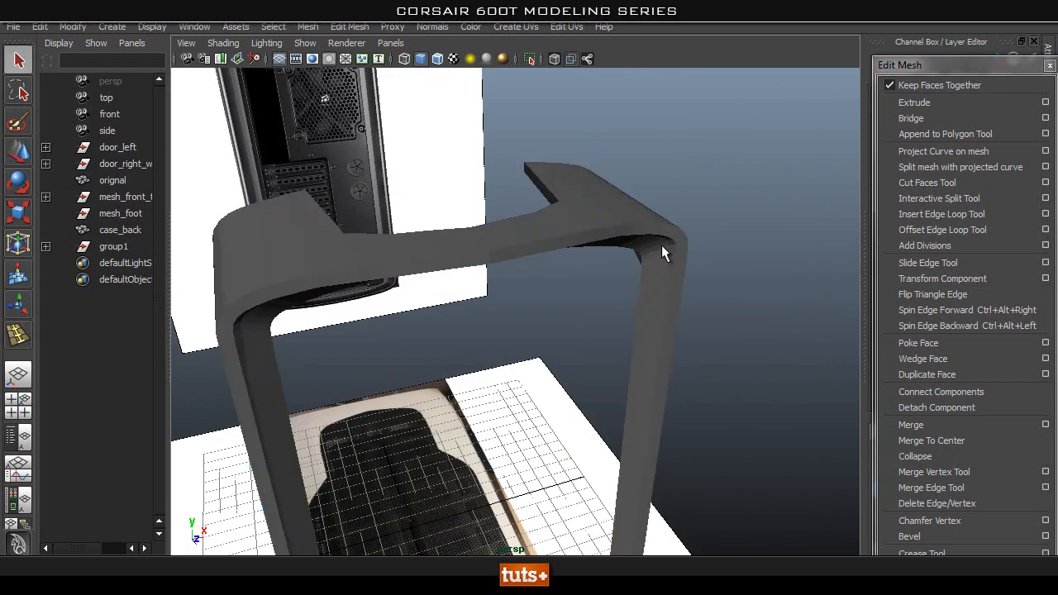
pyautogui.click(665, 244)
pyautogui.press('3')
pyautogui.click(723, 241)
pyautogui.keyDown('alt'); pyautogui.moveTo(719, 372); pyautogui.dragTo(639, 281); pyautogui.keyUp('alt')
pyautogui.scroll(5, 760, 320)
# Select the edge loop at the lip's free border and ready it for scaling.
pyautogui.click(658, 296)
pyautogui.keyDown('alt'); pyautogui.moveTo(400, 268); pyautogui.dragTo(507, 239); pyautogui.keyUp('alt')
pyautogui.moveTo(508, 238); pyautogui.dragTo(504, 176, button='right')
pyautogui.click(496, 268)
pyautogui.keyDown('alt'); pyautogui.moveTo(622, 299); pyautogui.dragTo(519, 312); pyautogui.keyUp('alt')
pyautogui.keyDown('alt'); pyautogui.moveTo(635, 424); pyautogui.dragTo(513, 482); pyautogui.keyUp('alt')
pyautogui.press('w')
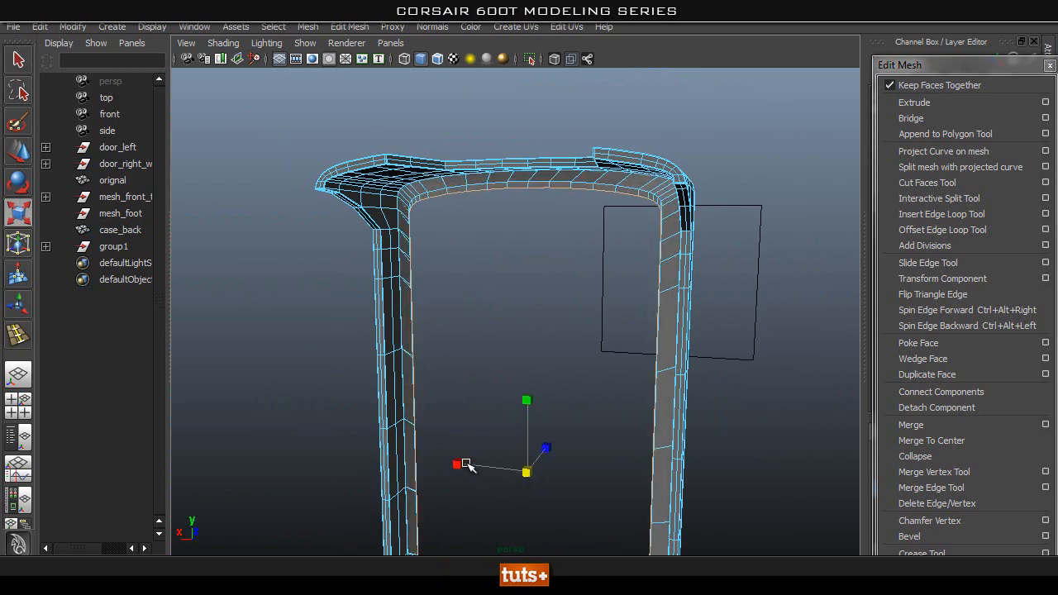
pyautogui.keyDown('alt'); pyautogui.moveTo(485, 366); pyautogui.dragTo(499, 495, button='middle'); pyautogui.keyUp('alt')
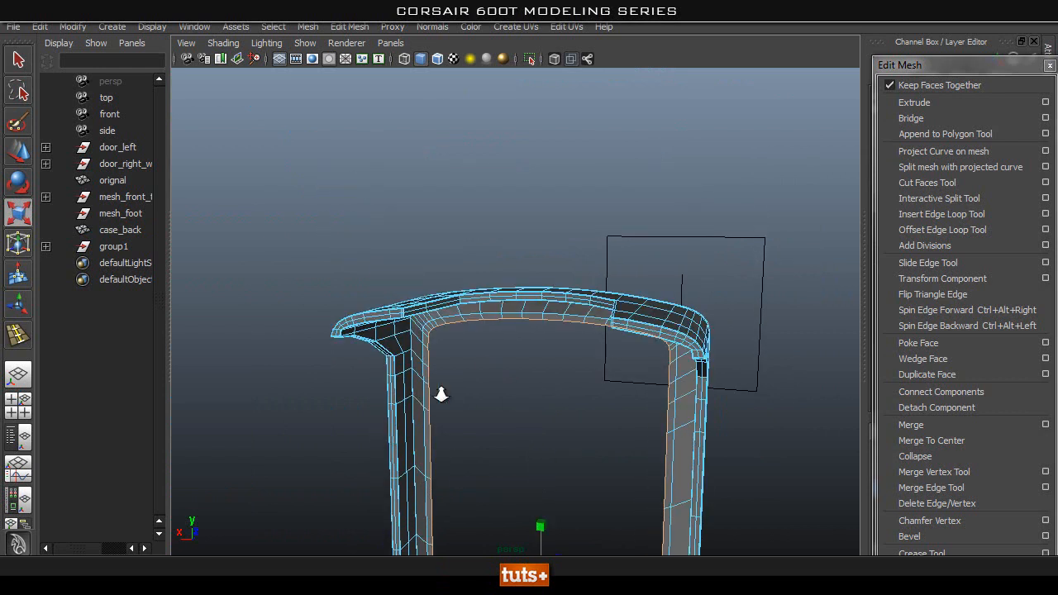
# Insert support edge loops on the rim beside the band's outer corner and along the band's inner end.
pyautogui.keyDown('alt'); pyautogui.moveTo(413, 394); pyautogui.dragTo(808, 429, button='right'); pyautogui.keyUp('alt')
pyautogui.keyDown('alt'); pyautogui.moveTo(640, 451); pyautogui.dragTo(383, 259); pyautogui.keyUp('alt')
pyautogui.moveTo(383, 258); pyautogui.dragTo(450, 239, button='right')
pyautogui.click(562, 201)
pyautogui.moveTo(561, 201)
pyautogui.keyDown('alt'); pyautogui.mouseDown()
pyautogui.moveTo(775, 348)
pyautogui.moveTo(529, 284)
pyautogui.mouseUp(); pyautogui.keyUp('alt')
pyautogui.click(530, 293)
pyautogui.keyDown('alt'); pyautogui.moveTo(581, 359); pyautogui.dragTo(447, 343); pyautogui.keyUp('alt')
pyautogui.keyDown('alt'); pyautogui.moveTo(446, 343); pyautogui.dragTo(752, 323, button='right'); pyautogui.keyUp('alt')
pyautogui.keyDown('alt'); pyautogui.moveTo(751, 323); pyautogui.dragTo(625, 376); pyautogui.keyUp('alt')
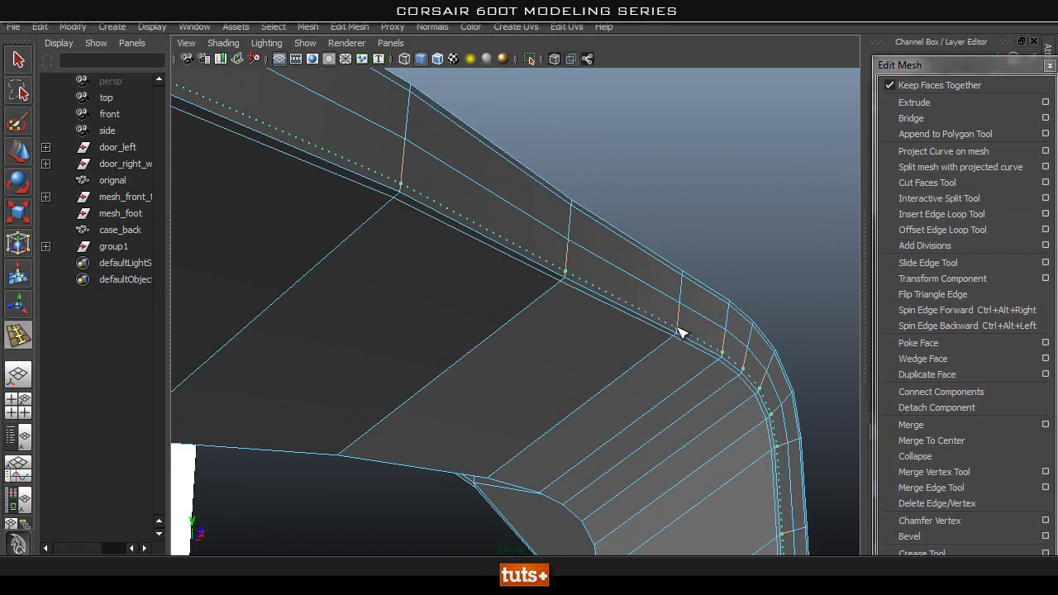
pyautogui.keyDown('alt'); pyautogui.moveTo(493, 494); pyautogui.dragTo(566, 237); pyautogui.keyUp('alt')
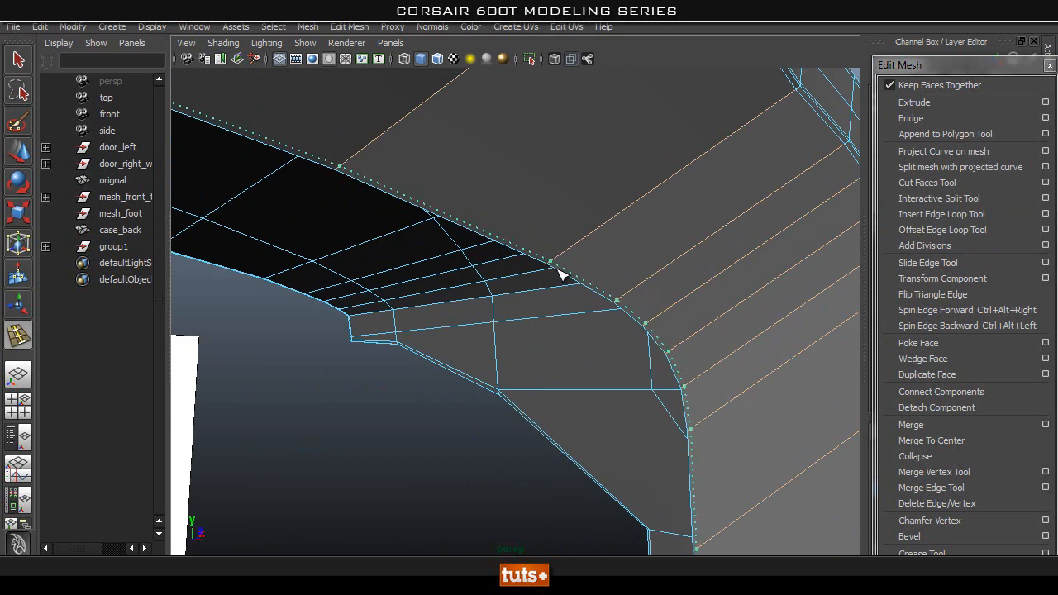
pyautogui.moveTo(501, 303)
pyautogui.keyDown('alt'); pyautogui.mouseDown()
pyautogui.moveTo(448, 330)
pyautogui.moveTo(284, 336)
pyautogui.moveTo(645, 333)
pyautogui.moveTo(742, 413)
pyautogui.moveTo(609, 382)
pyautogui.moveTo(596, 350)
pyautogui.mouseUp(); pyautogui.keyUp('alt')
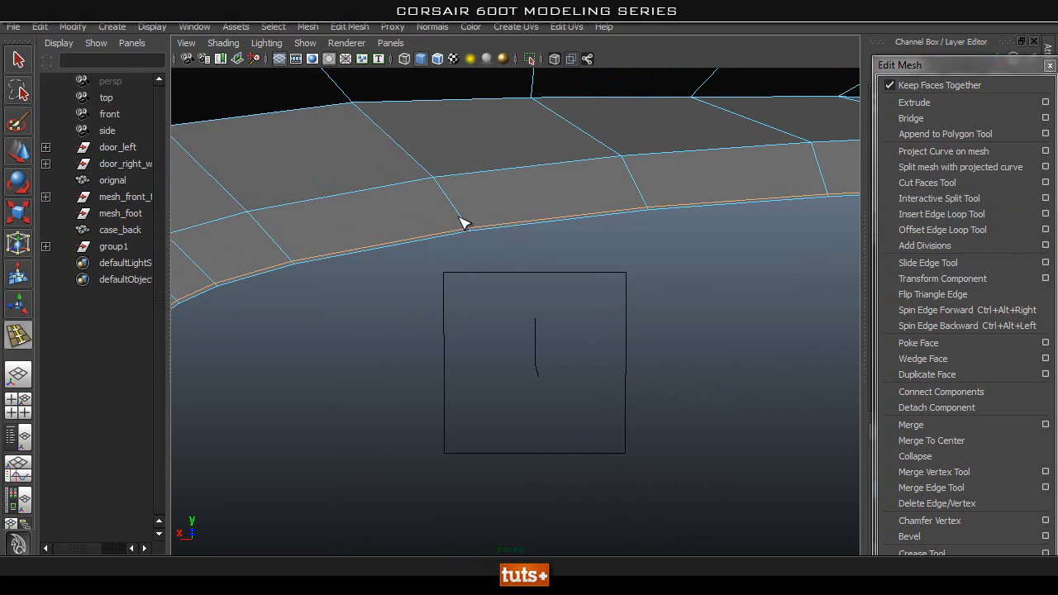
# Insert support edge loops on both sides of the corner between band and lip and close to the lip's free border.
pyautogui.keyDown('alt'); pyautogui.moveTo(463, 219); pyautogui.dragTo(414, 304); pyautogui.keyUp('alt')
pyautogui.keyDown('alt'); pyautogui.moveTo(462, 253); pyautogui.dragTo(453, 202); pyautogui.keyUp('alt')
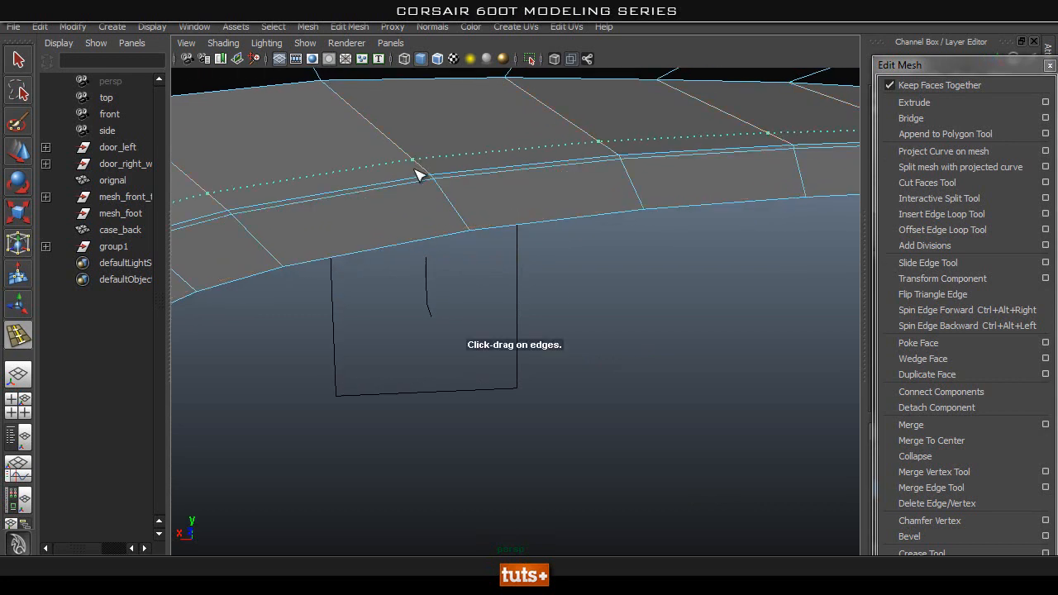
pyautogui.click(420, 186)
pyautogui.keyDown('alt'); pyautogui.moveTo(420, 185); pyautogui.dragTo(338, 146); pyautogui.keyUp('alt')
pyautogui.keyDown('alt'); pyautogui.moveTo(599, 155); pyautogui.dragTo(508, 199); pyautogui.keyUp('alt')
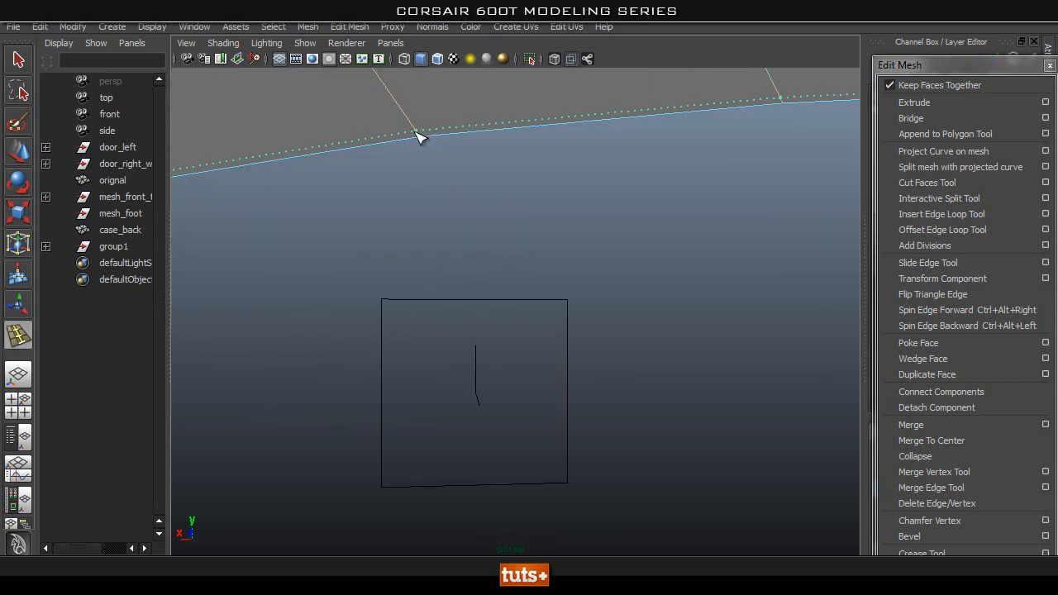
pyautogui.keyDown('alt'); pyautogui.moveTo(430, 142); pyautogui.dragTo(497, 252); pyautogui.keyUp('alt')
# Check the rounded corner in shaded view and insert an additional edge loop around the middle of the band.
pyautogui.moveTo(526, 171); pyautogui.dragTo(590, 142, button='right')
pyautogui.keyDown('alt'); pyautogui.moveTo(468, 363); pyautogui.dragTo(576, 281); pyautogui.keyUp('alt')
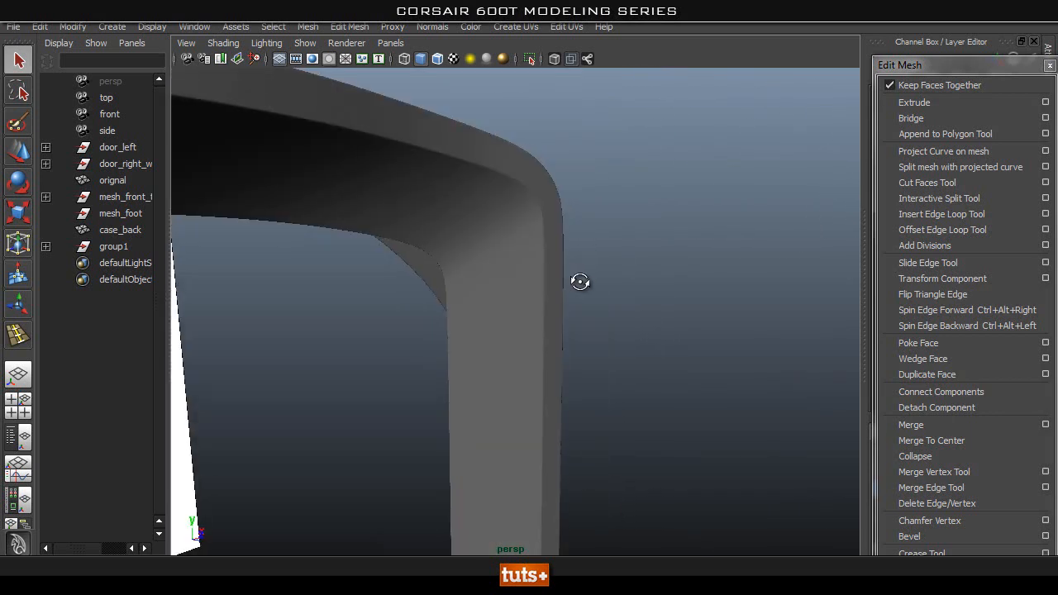
pyautogui.click(444, 275)
pyautogui.keyDown('alt'); pyautogui.moveTo(443, 275); pyautogui.dragTo(468, 242); pyautogui.keyUp('alt')
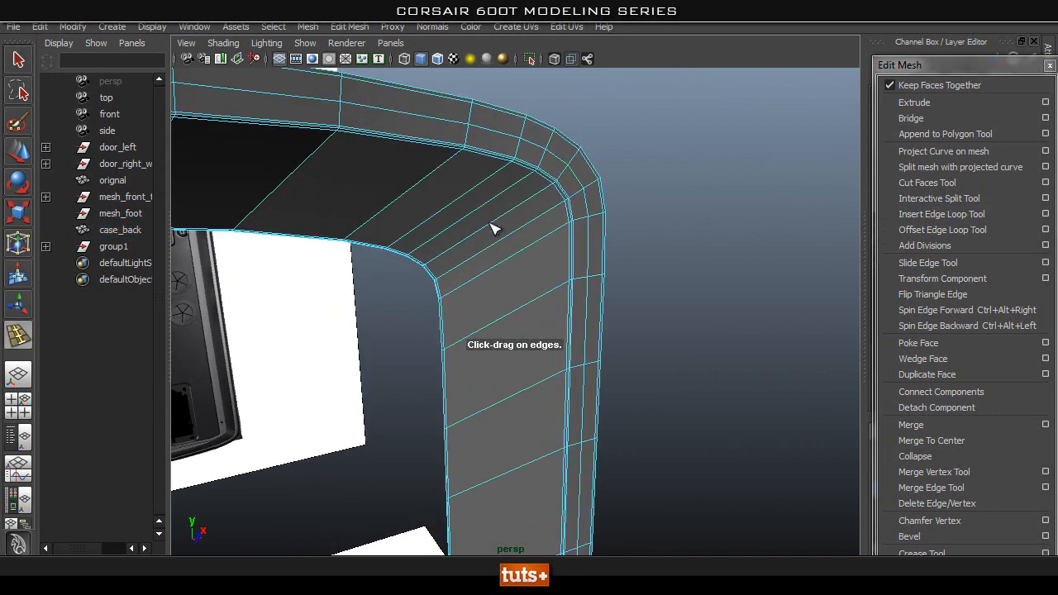
pyautogui.moveTo(510, 195); pyautogui.dragTo(641, 157, button='right')
pyautogui.moveTo(477, 210); pyautogui.dragTo(475, 211)
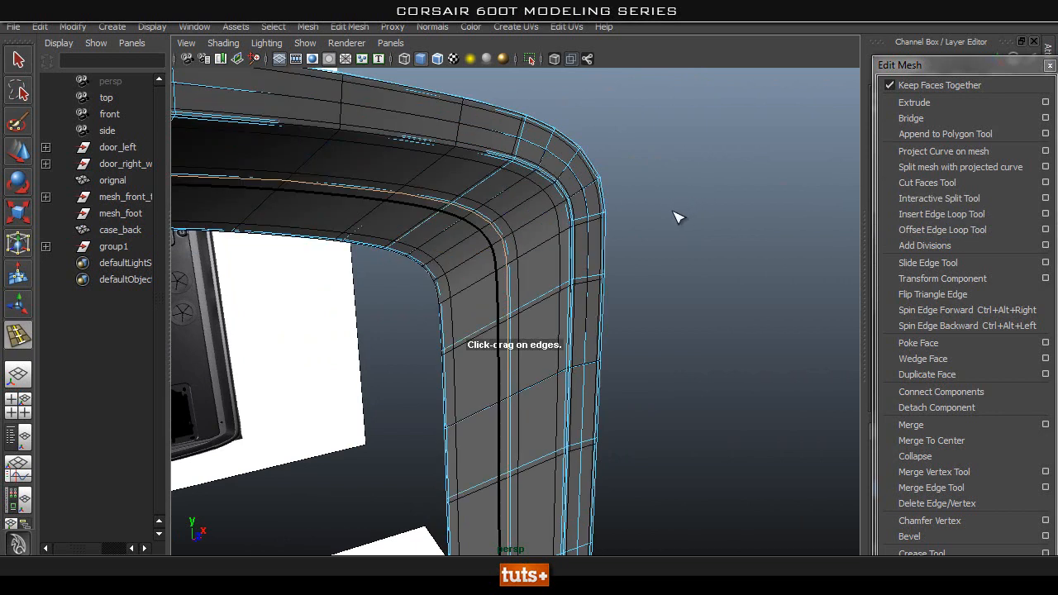
pyautogui.press('q')
pyautogui.moveTo(493, 191); pyautogui.dragTo(528, 167, button='right')
# Undo the last change and review the frame's edge flow around the opening.
pyautogui.click(738, 215)
pyautogui.keyDown('alt'); pyautogui.moveTo(738, 214); pyautogui.dragTo(636, 301, button='right'); pyautogui.keyUp('alt')
pyautogui.keyDown('alt'); pyautogui.moveTo(636, 300); pyautogui.dragTo(627, 304); pyautogui.keyUp('alt')
pyautogui.moveTo(541, 292); pyautogui.dragTo(542, 254, button='right')
pyautogui.moveTo(654, 205); pyautogui.dragTo(175, 547)
pyautogui.hotkey('ctrl', 'z')
pyautogui.keyDown('alt'); pyautogui.moveTo(788, 306); pyautogui.dragTo(496, 368, button='right'); pyautogui.keyUp('alt')
pyautogui.keyDown('alt'); pyautogui.moveTo(496, 368); pyautogui.dragTo(579, 232, button='middle'); pyautogui.keyUp('alt')
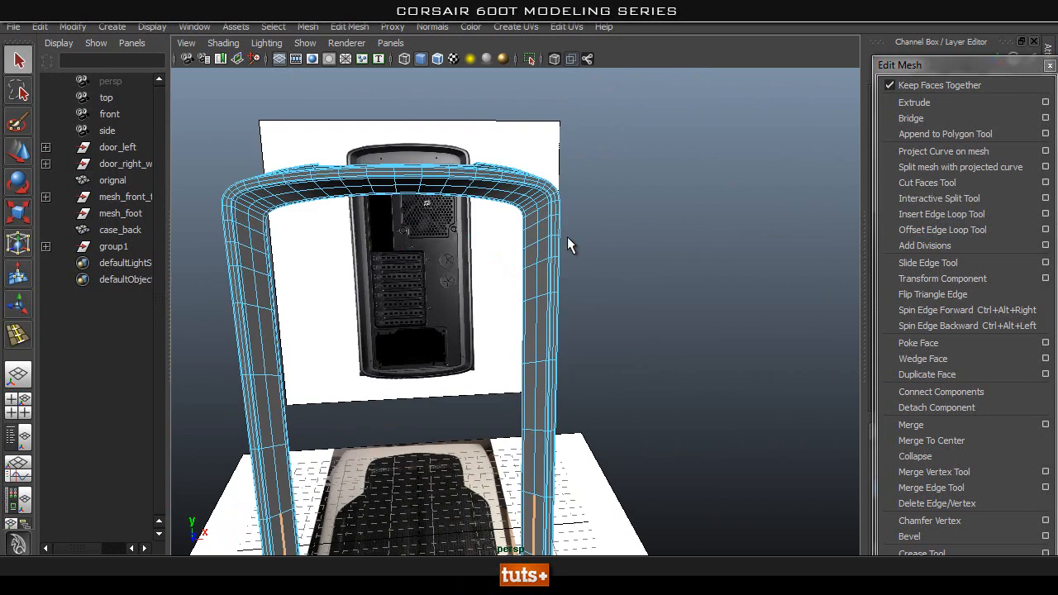
# Examine the frame's side posts and lower crosspiece from several angles.
pyautogui.moveTo(570, 223); pyautogui.dragTo(617, 216, button='right')
pyautogui.keyDown('alt'); pyautogui.moveTo(616, 217); pyautogui.dragTo(620, 310); pyautogui.keyUp('alt')
pyautogui.click(527, 279)
pyautogui.click(718, 290)
pyautogui.keyDown('alt'); pyautogui.moveTo(718, 290); pyautogui.dragTo(490, 293); pyautogui.keyUp('alt')
pyautogui.scroll(-4, 489, 295)
pyautogui.moveTo(424, 287); pyautogui.dragTo(593, 261, button='right')
pyautogui.click(516, 252)
pyautogui.scroll(6, 515, 246)
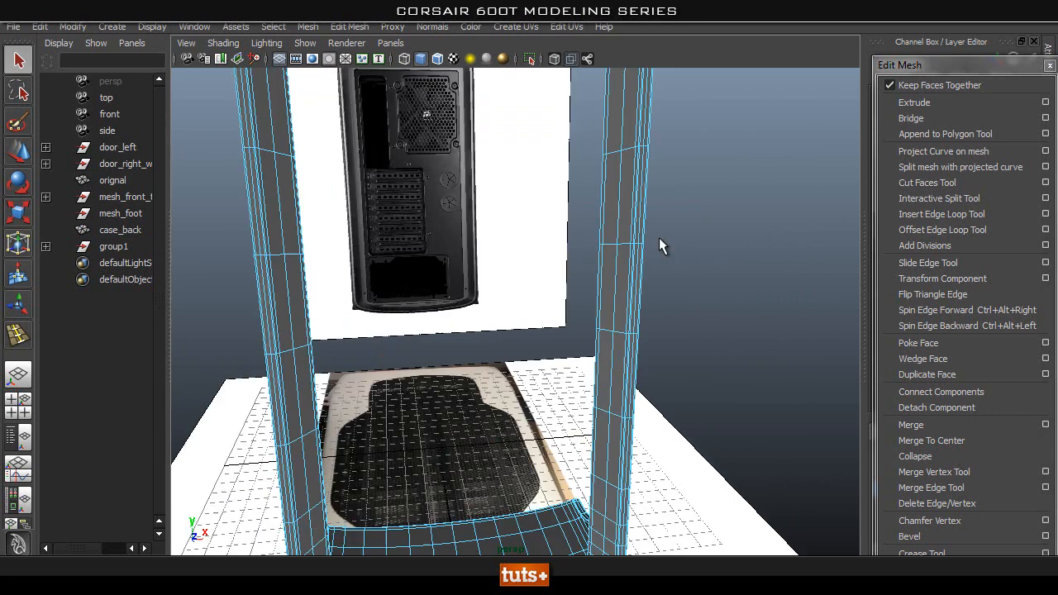
pyautogui.moveTo(637, 195); pyautogui.dragTo(716, 161, button='right')
pyautogui.click(648, 163)
pyautogui.keyDown('alt'); pyautogui.moveTo(557, 134); pyautogui.dragTo(686, 236); pyautogui.keyUp('alt')
pyautogui.click(783, 232)
pyautogui.keyDown('alt'); pyautogui.moveTo(786, 231); pyautogui.dragTo(530, 250); pyautogui.keyUp('alt')
pyautogui.click(532, 173)
# Show case_back in X-ray shading over the rear reference and compare the band around the top of the opening.
pyautogui.press('space')
pyautogui.keyDown('alt'); pyautogui.moveTo(577, 157); pyautogui.dragTo(557, 345, button='middle'); pyautogui.keyUp('alt')
pyautogui.scroll(3, 556, 339)
pyautogui.keyDown('alt'); pyautogui.moveTo(550, 177); pyautogui.dragTo(521, 333, button='middle'); pyautogui.keyUp('alt')
pyautogui.click(553, 59)
pyautogui.moveTo(524, 306)
pyautogui.keyDown('alt'); pyautogui.mouseDown(button='right')
pyautogui.moveTo(728, 306)
pyautogui.moveTo(697, 316)
pyautogui.moveTo(671, 285)
pyautogui.mouseUp(button='right'); pyautogui.keyUp('alt')
pyautogui.keyDown('alt'); pyautogui.moveTo(669, 271); pyautogui.dragTo(866, 157, button='middle'); pyautogui.keyUp('alt')
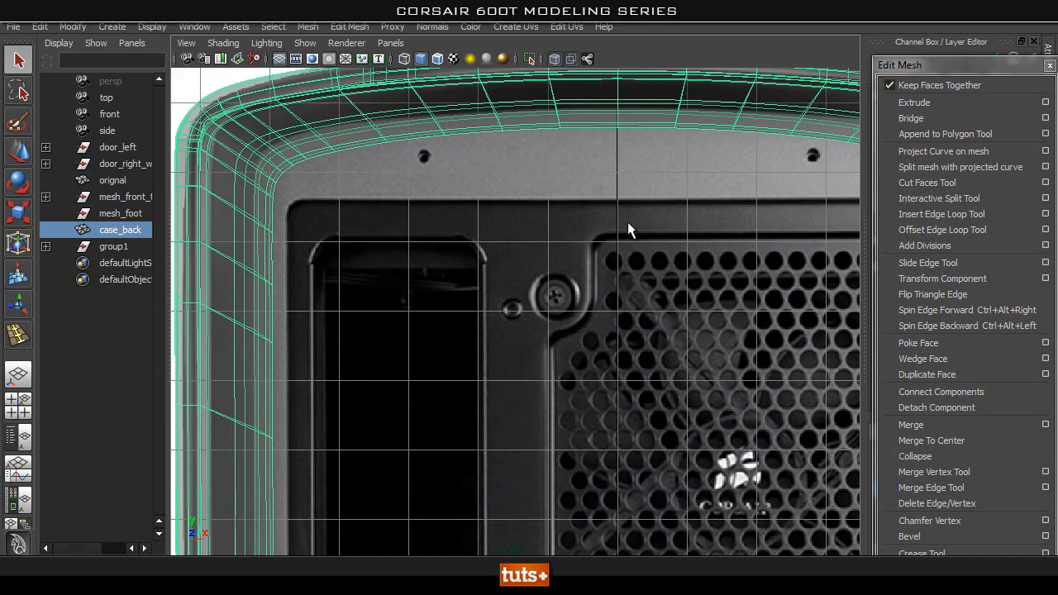
pyautogui.keyDown('alt'); pyautogui.moveTo(558, 271); pyautogui.dragTo(528, 216, button='right'); pyautogui.keyUp('alt')
pyautogui.keyDown('alt'); pyautogui.moveTo(528, 216); pyautogui.dragTo(468, 110, button='middle'); pyautogui.keyUp('alt')
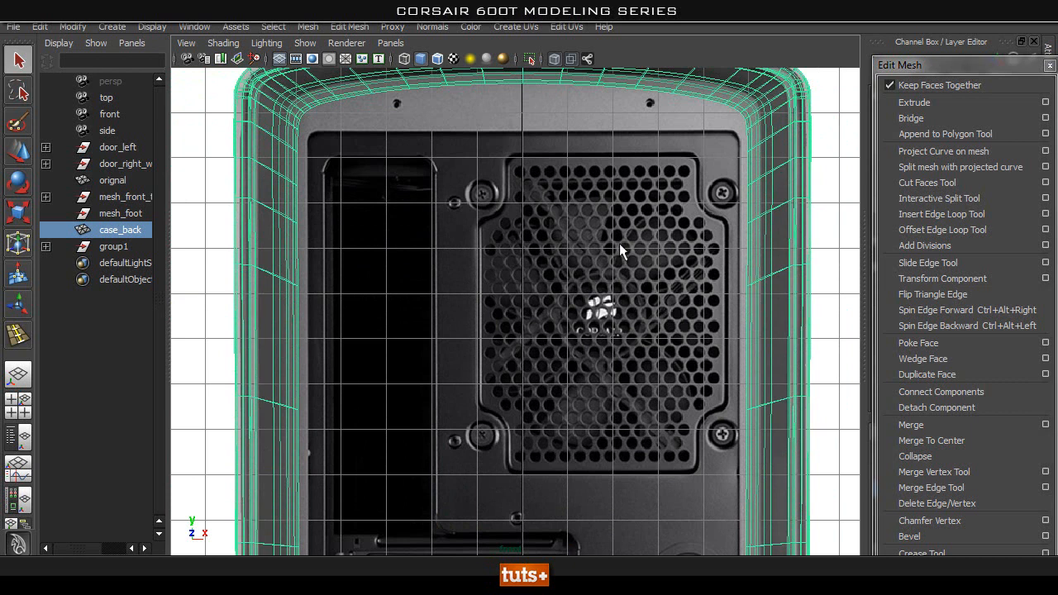
# Toggle X-ray shading on case_back to compare the band's inner border with the rear reference, ending with it off.
pyautogui.keyDown('alt'); pyautogui.moveTo(639, 224); pyautogui.dragTo(647, 275, button='middle'); pyautogui.keyUp('alt')
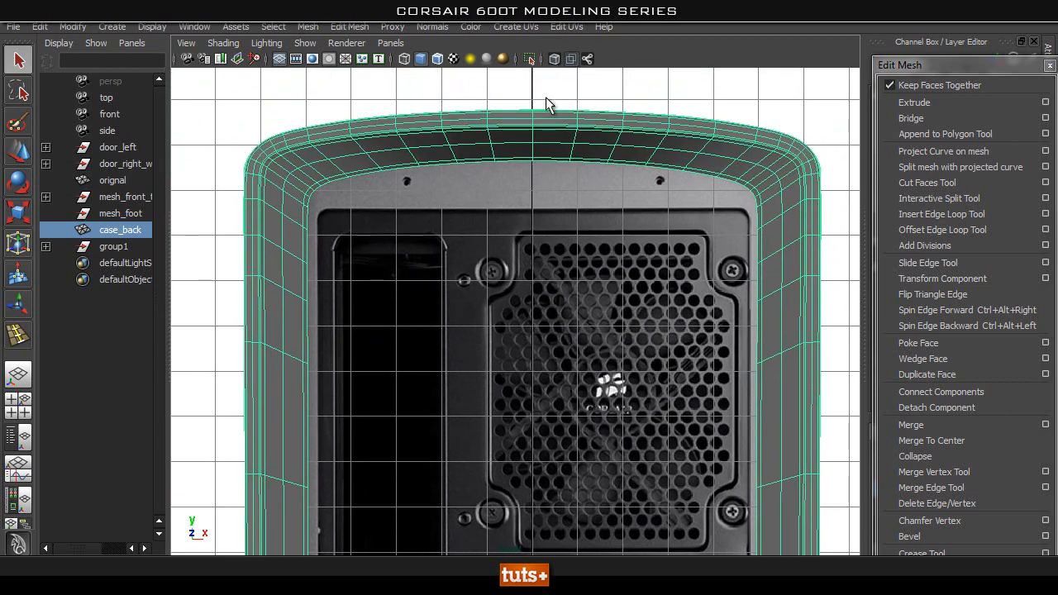
pyautogui.click(553, 59)
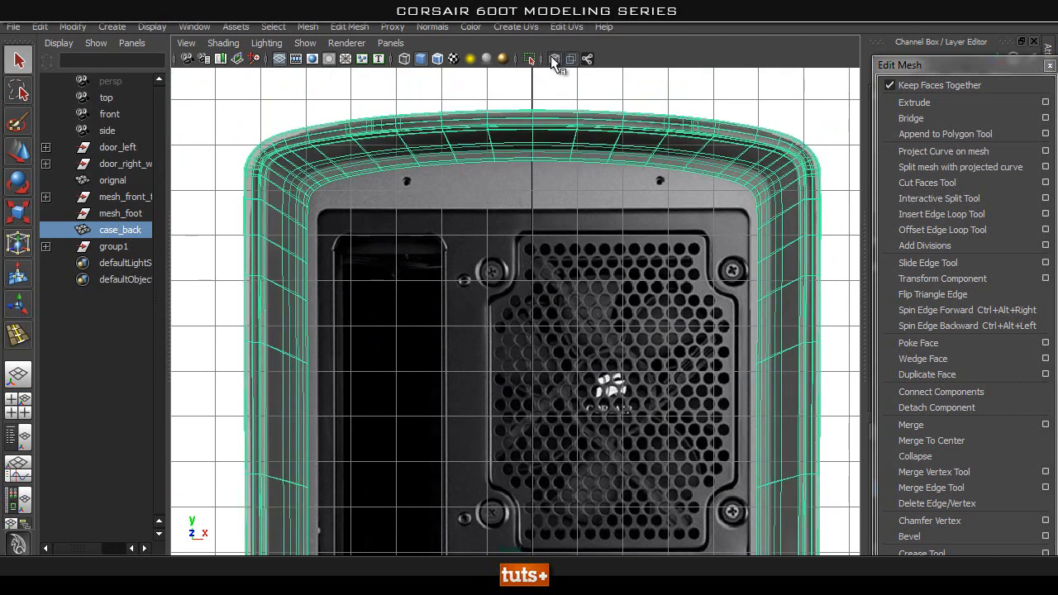
pyautogui.click(553, 60)
pyautogui.click(554, 59)
pyautogui.keyDown('alt'); pyautogui.moveTo(329, 207); pyautogui.dragTo(545, 177, button='right'); pyautogui.keyUp('alt')
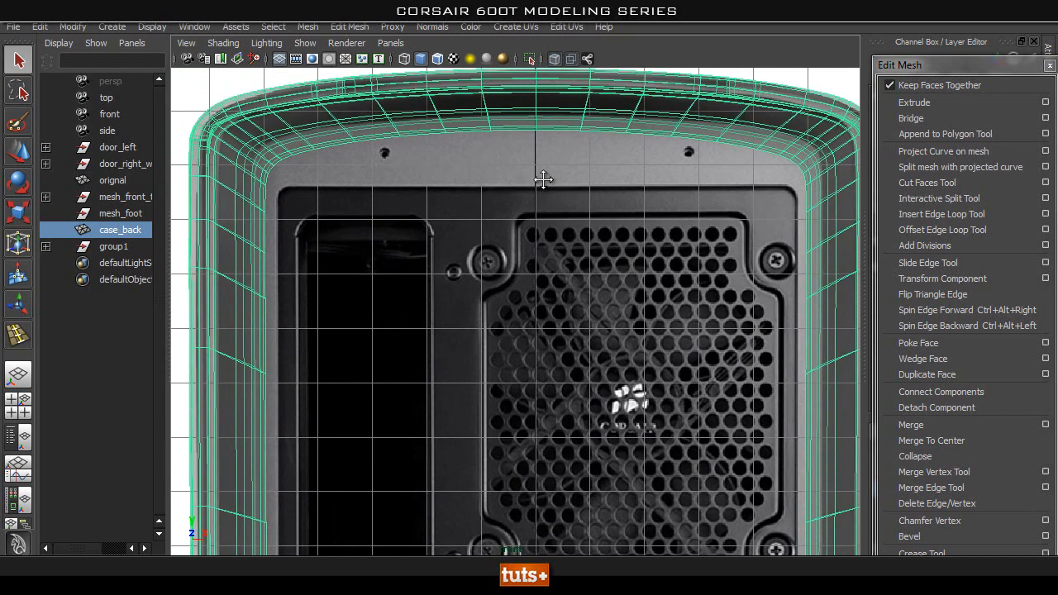
pyautogui.keyDown('alt'); pyautogui.moveTo(544, 177); pyautogui.dragTo(468, 94, button='middle'); pyautogui.keyUp('alt')
pyautogui.keyDown('alt'); pyautogui.moveTo(610, 197); pyautogui.dragTo(478, 234, button='right'); pyautogui.keyUp('alt')
pyautogui.press('space')
pyautogui.moveTo(477, 234); pyautogui.dragTo(478, 190)
pyautogui.keyDown('alt'); pyautogui.moveTo(479, 259); pyautogui.dragTo(523, 146); pyautogui.keyUp('alt')
pyautogui.click(554, 64)
# Select the free border edge loop around the opening and extrude it in the rear view.
pyautogui.keyDown('alt'); pyautogui.moveTo(438, 209); pyautogui.dragTo(576, 201, button='right'); pyautogui.keyUp('alt')
pyautogui.keyDown('alt'); pyautogui.moveTo(519, 177); pyautogui.dragTo(562, 174); pyautogui.keyUp('alt')
pyautogui.keyDown('alt'); pyautogui.moveTo(636, 160); pyautogui.dragTo(606, 237, button='middle'); pyautogui.keyUp('alt')
pyautogui.keyDown('alt'); pyautogui.moveTo(565, 244); pyautogui.dragTo(631, 225, button='right'); pyautogui.keyUp('alt')
pyautogui.keyDown('alt'); pyautogui.moveTo(630, 226); pyautogui.dragTo(559, 272); pyautogui.keyUp('alt')
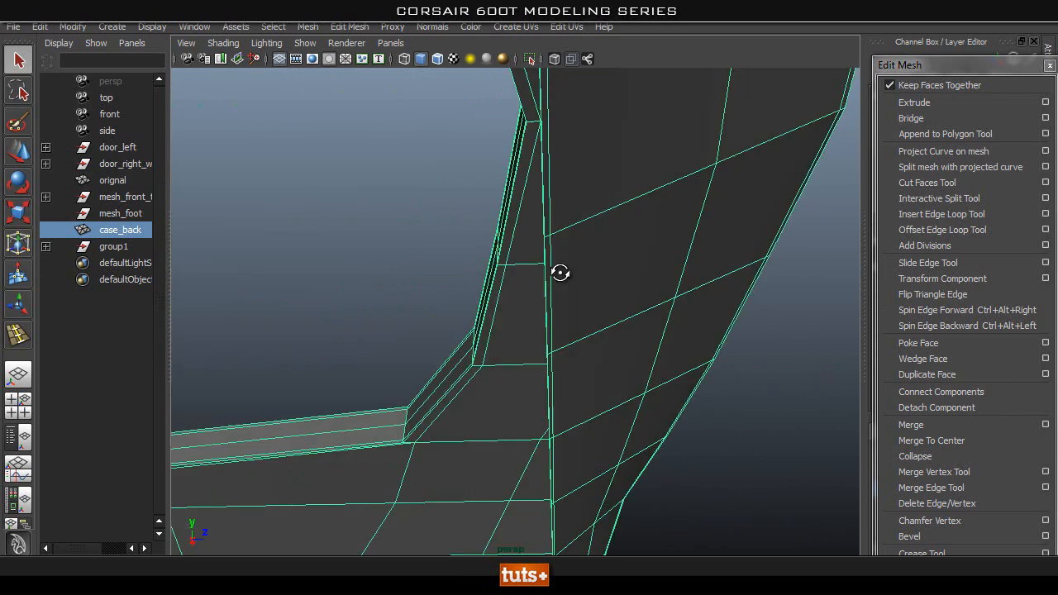
pyautogui.rightClick(566, 208)
pyautogui.moveTo(564, 157); pyautogui.dragTo(564, 157, button='right')
pyautogui.keyDown('alt'); pyautogui.moveTo(565, 157); pyautogui.dragTo(570, 189); pyautogui.keyUp('alt')
pyautogui.moveTo(553, 176); pyautogui.dragTo(559, 207, button='right')
pyautogui.click(562, 193)
pyautogui.keyDown('alt'); pyautogui.moveTo(548, 290); pyautogui.dragTo(494, 300); pyautogui.keyUp('alt')
pyautogui.press('space')
pyautogui.moveTo(606, 246); pyautogui.dragTo(607, 282)
pyautogui.keyDown('alt'); pyautogui.moveTo(389, 313); pyautogui.dragTo(491, 242, button='middle'); pyautogui.keyUp('alt')
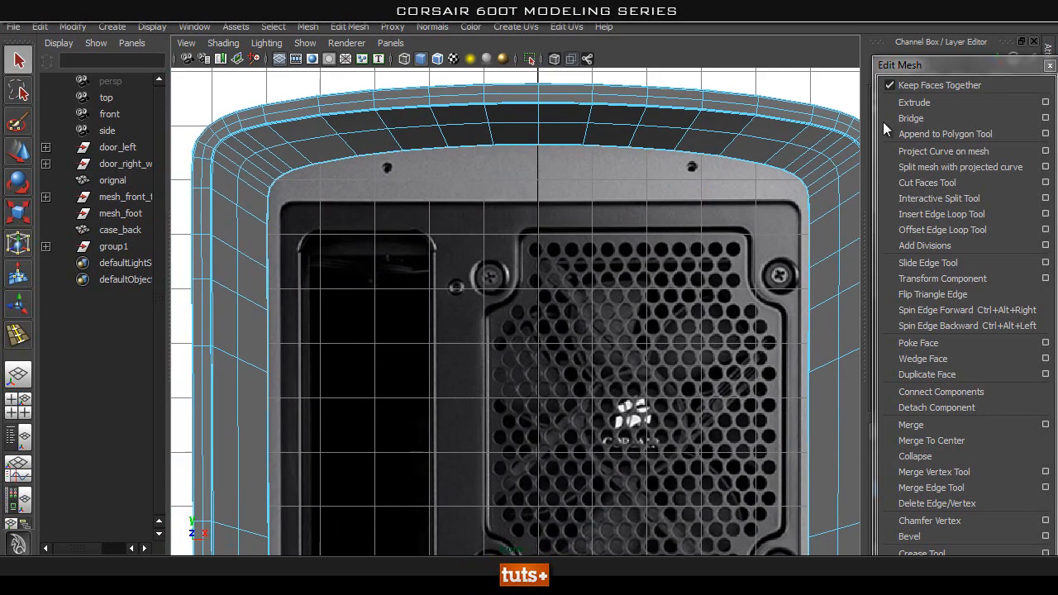
pyautogui.click(952, 101)
pyautogui.keyDown('alt'); pyautogui.moveTo(654, 281); pyautogui.dragTo(624, 190, button='middle'); pyautogui.keyUp('alt')
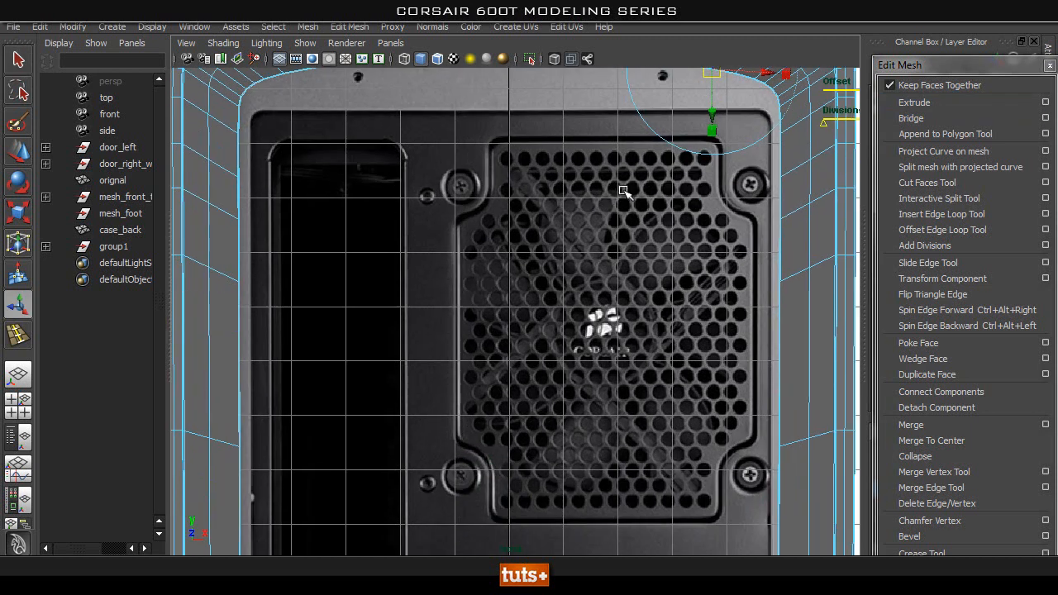
# Scale the extruded edge loop uniformly inward towards the rear panel's outline, and adjust its vertical scale.
pyautogui.press('r')
pyautogui.scroll(-5, 614, 307)
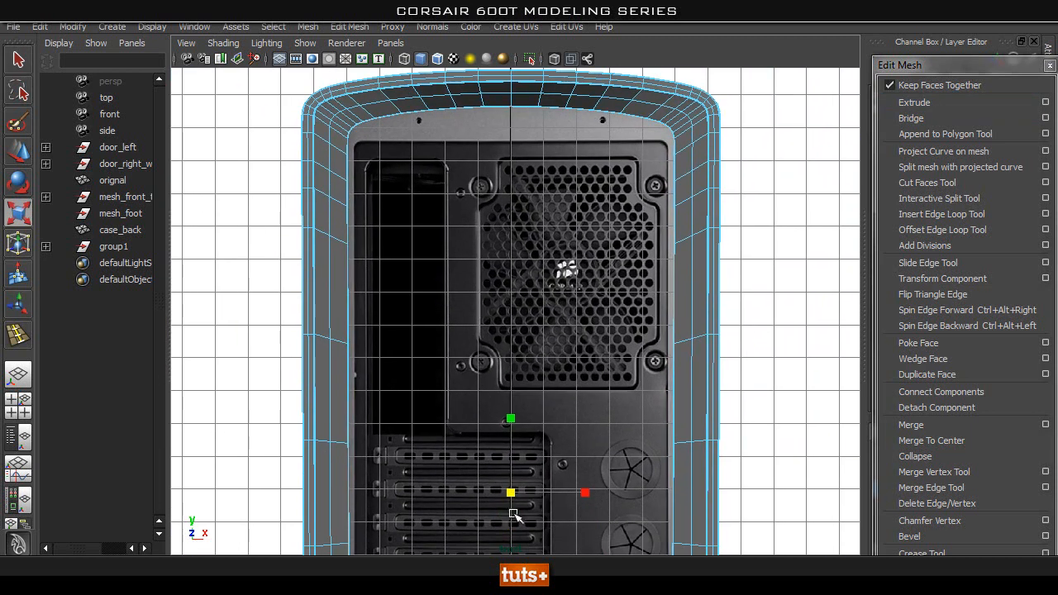
pyautogui.moveTo(511, 494); pyautogui.dragTo(499, 499)
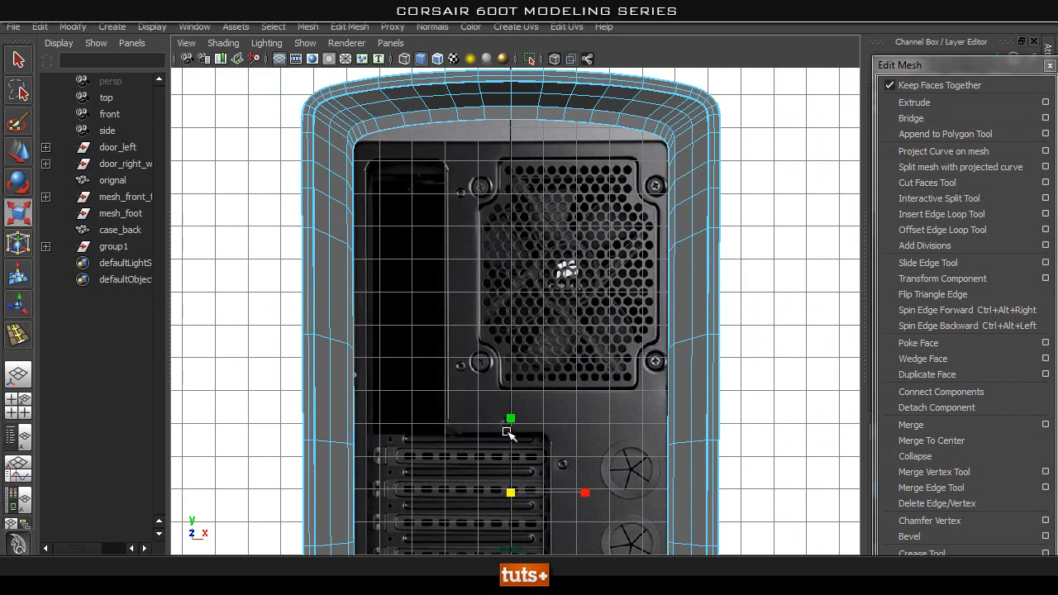
pyautogui.moveTo(512, 420); pyautogui.dragTo(509, 419)
pyautogui.scroll(5, 746, 295)
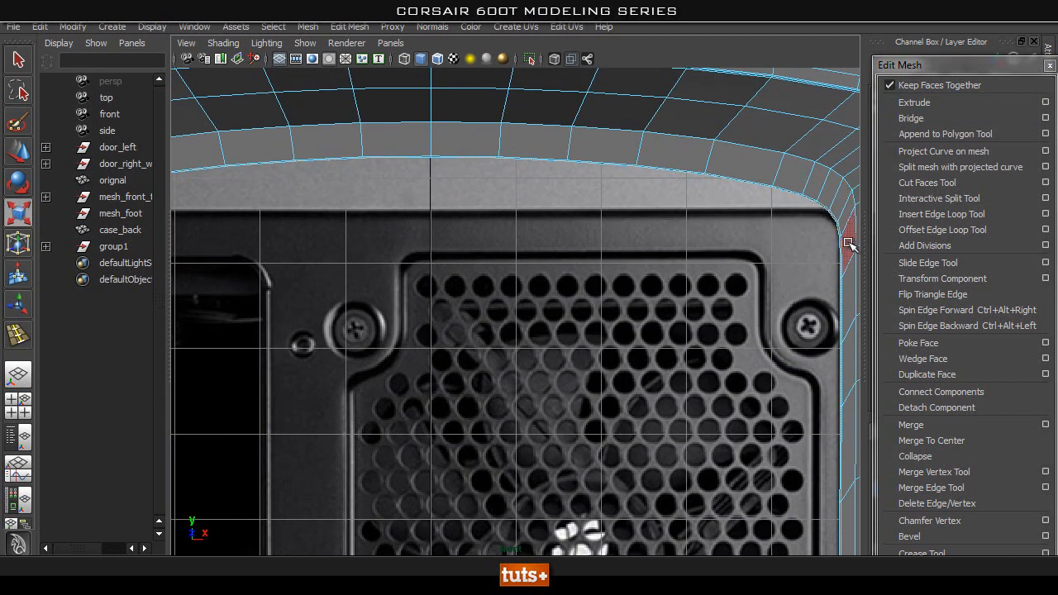
# Scale the extruded edge loop horizontally to align its sides with the rear panel's edges in the reference.
pyautogui.keyDown('alt'); pyautogui.moveTo(662, 354); pyautogui.dragTo(675, 366, button='right'); pyautogui.keyUp('alt')
pyautogui.keyDown('alt'); pyautogui.moveTo(603, 413); pyautogui.dragTo(634, 150, button='middle'); pyautogui.keyUp('alt')
pyautogui.keyDown('alt'); pyautogui.moveTo(620, 338); pyautogui.dragTo(567, 323, button='right'); pyautogui.keyUp('alt')
pyautogui.keyDown('alt'); pyautogui.moveTo(566, 320); pyautogui.dragTo(569, 228, button='middle'); pyautogui.keyUp('alt')
pyautogui.moveTo(575, 438); pyautogui.dragTo(576, 440)
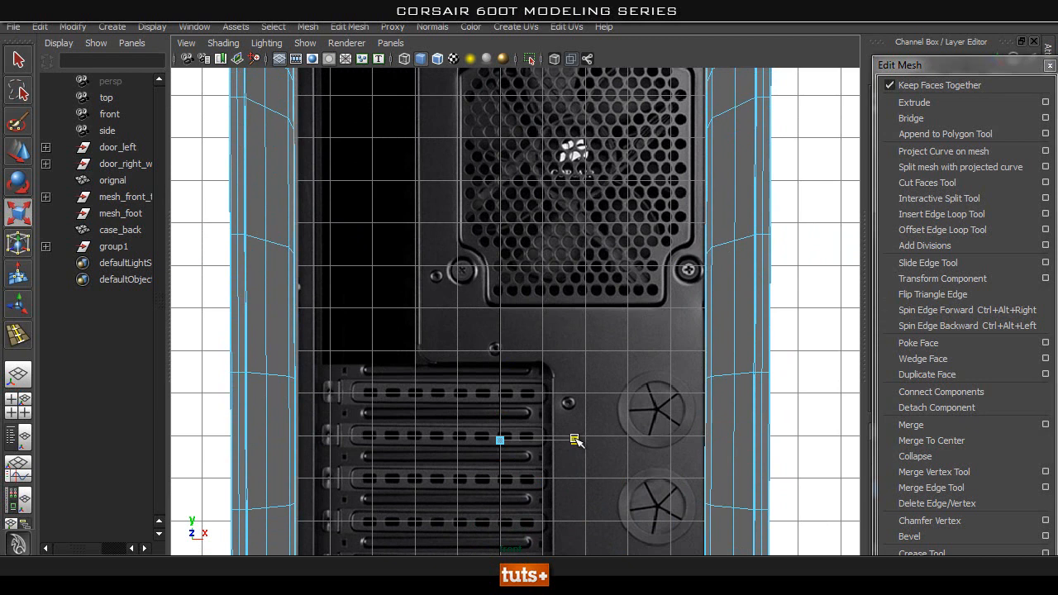
pyautogui.keyDown('alt'); pyautogui.moveTo(566, 356); pyautogui.dragTo(576, 106, button='middle'); pyautogui.keyUp('alt')
# Examine the extruded inner border in perspective with the smooth preview, and return to unsmoothed display.
pyautogui.moveTo(581, 382)
pyautogui.keyDown('alt'); pyautogui.mouseDown(button='middle')
pyautogui.moveTo(595, 120)
pyautogui.moveTo(552, 319)
pyautogui.mouseUp(button='middle'); pyautogui.keyUp('alt')
pyautogui.press('space')
pyautogui.moveTo(552, 290); pyautogui.dragTo(552, 258)
pyautogui.moveTo(509, 279)
pyautogui.keyDown('alt'); pyautogui.mouseDown()
pyautogui.moveTo(494, 285)
pyautogui.moveTo(631, 338)
pyautogui.moveTo(510, 305)
pyautogui.moveTo(402, 347)
pyautogui.moveTo(498, 267)
pyautogui.moveTo(578, 314)
pyautogui.moveTo(559, 334)
pyautogui.moveTo(639, 290)
pyautogui.moveTo(628, 278)
pyautogui.moveTo(448, 324)
pyautogui.moveTo(329, 329)
pyautogui.moveTo(364, 269)
pyautogui.moveTo(455, 251)
pyautogui.moveTo(558, 307)
pyautogui.moveTo(515, 276)
pyautogui.mouseUp(); pyautogui.keyUp('alt')
pyautogui.moveTo(468, 239); pyautogui.dragTo(538, 217, button='right')
pyautogui.click(428, 244)
pyautogui.click(523, 354)
pyautogui.keyDown('alt'); pyautogui.moveTo(607, 353); pyautogui.dragTo(504, 347); pyautogui.keyUp('alt')
pyautogui.click(522, 238)
pyautogui.press('3')
pyautogui.click(519, 325)
pyautogui.keyDown('alt'); pyautogui.moveTo(649, 333); pyautogui.dragTo(547, 334); pyautogui.keyUp('alt')
pyautogui.click(661, 240)
pyautogui.press('1')
# Review the frame from several angles and compare case_back's upper part with the side reference in X-ray shading.
pyautogui.keyDown('alt'); pyautogui.moveTo(421, 323); pyautogui.dragTo(578, 321); pyautogui.keyUp('alt')
pyautogui.keyDown('alt'); pyautogui.moveTo(579, 321); pyautogui.dragTo(628, 306, button='right'); pyautogui.keyUp('alt')
pyautogui.keyDown('alt'); pyautogui.moveTo(579, 281); pyautogui.dragTo(412, 343, button='middle'); pyautogui.keyUp('alt')
pyautogui.keyDown('alt'); pyautogui.moveTo(411, 343); pyautogui.dragTo(545, 223); pyautogui.keyUp('alt')
pyautogui.keyDown('alt'); pyautogui.moveTo(545, 224); pyautogui.dragTo(527, 256, button='middle'); pyautogui.keyUp('alt')
pyautogui.keyDown('alt'); pyautogui.moveTo(528, 256); pyautogui.dragTo(575, 262); pyautogui.keyUp('alt')
pyautogui.keyDown('alt'); pyautogui.moveTo(575, 263); pyautogui.dragTo(515, 243, button='middle'); pyautogui.keyUp('alt')
pyautogui.keyDown('alt'); pyautogui.moveTo(515, 243); pyautogui.dragTo(496, 358); pyautogui.keyUp('alt')
pyautogui.press('space')
pyautogui.moveTo(496, 357)
pyautogui.keyDown('alt'); pyautogui.mouseDown(button='middle')
pyautogui.moveTo(481, 318)
pyautogui.moveTo(741, 569)
pyautogui.mouseUp(button='middle'); pyautogui.keyUp('alt')
pyautogui.keyDown('alt'); pyautogui.moveTo(514, 177); pyautogui.dragTo(597, 314, button='middle'); pyautogui.keyUp('alt')
pyautogui.click(554, 59)
pyautogui.moveTo(358, 248)
pyautogui.keyDown('alt'); pyautogui.mouseDown(button='right')
pyautogui.moveTo(647, 270)
pyautogui.moveTo(557, 402)
pyautogui.mouseUp(button='right'); pyautogui.keyUp('alt')
pyautogui.keyDown('alt'); pyautogui.moveTo(557, 402); pyautogui.dragTo(496, 355); pyautogui.keyUp('alt')
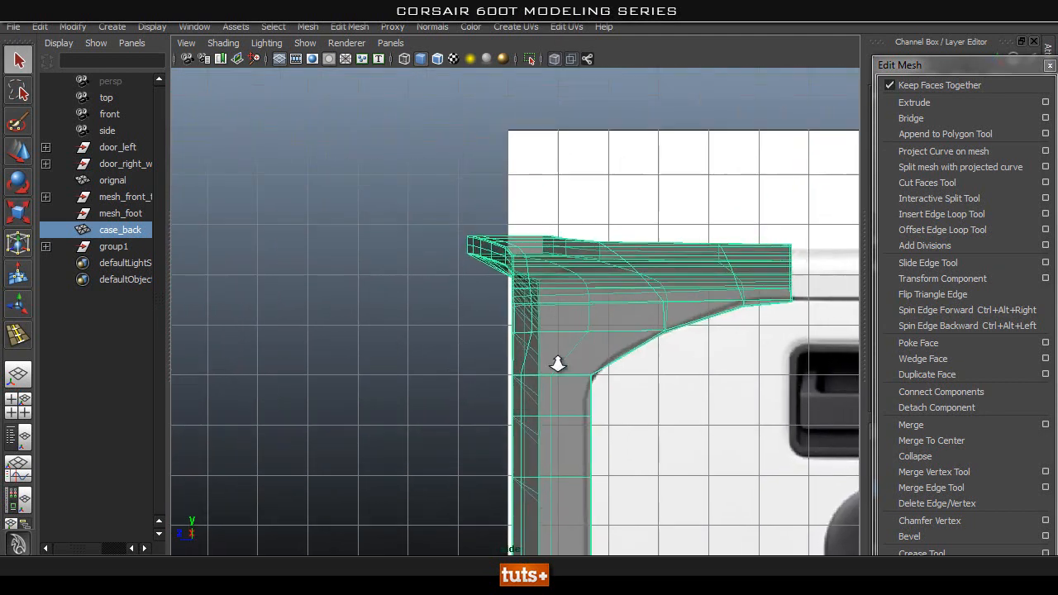
# Inspect case_back's profile against the side reference, and compare its inner border with the rear reference image.
pyautogui.keyDown('alt'); pyautogui.moveTo(495, 354); pyautogui.dragTo(679, 373, button='right'); pyautogui.keyUp('alt')
pyautogui.keyDown('alt'); pyautogui.moveTo(572, 418); pyautogui.dragTo(560, 177, button='middle'); pyautogui.keyUp('alt')
pyautogui.moveTo(596, 393)
pyautogui.keyDown('alt'); pyautogui.mouseDown(button='middle')
pyautogui.moveTo(586, 146)
pyautogui.moveTo(562, 121)
pyautogui.mouseUp(button='middle'); pyautogui.keyUp('alt')
pyautogui.keyDown('alt'); pyautogui.moveTo(544, 409); pyautogui.dragTo(537, 155, button='middle'); pyautogui.keyUp('alt')
pyautogui.keyDown('alt'); pyautogui.moveTo(541, 332); pyautogui.dragTo(538, 99, button='middle'); pyautogui.keyUp('alt')
pyautogui.keyDown('alt'); pyautogui.moveTo(555, 447); pyautogui.dragTo(554, 219, button='middle'); pyautogui.keyUp('alt')
pyautogui.press('space')
pyautogui.moveTo(555, 262)
pyautogui.mouseDown()
pyautogui.moveTo(529, 223)
pyautogui.moveTo(512, 306)
pyautogui.moveTo(654, 288)
pyautogui.moveTo(751, 235)
pyautogui.moveTo(545, 217)
pyautogui.mouseUp()
pyautogui.click(554, 56)
pyautogui.moveTo(586, 175)
pyautogui.keyDown('alt'); pyautogui.mouseDown()
pyautogui.moveTo(600, 265)
pyautogui.moveTo(673, 293)
pyautogui.moveTo(525, 304)
pyautogui.moveTo(574, 307)
pyautogui.moveTo(569, 347)
pyautogui.mouseUp(); pyautogui.keyUp('alt')
pyautogui.press('space')
pyautogui.keyDown('alt'); pyautogui.moveTo(465, 316); pyautogui.dragTo(460, 521, button='middle'); pyautogui.keyUp('alt')
pyautogui.keyDown('alt'); pyautogui.moveTo(488, 158); pyautogui.dragTo(488, 380, button='middle'); pyautogui.keyUp('alt')
pyautogui.keyDown('alt'); pyautogui.moveTo(449, 217); pyautogui.dragTo(467, 420, button='middle'); pyautogui.keyUp('alt')
pyautogui.keyDown('alt'); pyautogui.moveTo(488, 277); pyautogui.dragTo(661, 285, button='right'); pyautogui.keyUp('alt')
pyautogui.keyDown('alt'); pyautogui.moveTo(481, 241); pyautogui.dragTo(673, 267, button='middle'); pyautogui.keyUp('alt')
pyautogui.keyDown('alt'); pyautogui.moveTo(389, 298); pyautogui.dragTo(496, 298, button='right'); pyautogui.keyUp('alt')
pyautogui.keyDown('alt'); pyautogui.moveTo(390, 287); pyautogui.dragTo(461, 190, button='middle'); pyautogui.keyUp('alt')
pyautogui.keyDown('alt'); pyautogui.moveTo(537, 212); pyautogui.dragTo(466, 248, button='middle'); pyautogui.keyUp('alt')
pyautogui.click(549, 56)
pyautogui.keyDown('alt'); pyautogui.moveTo(653, 227); pyautogui.dragTo(547, 230, button='middle'); pyautogui.keyUp('alt')
pyautogui.keyDown('alt'); pyautogui.moveTo(559, 232); pyautogui.dragTo(490, 238, button='right'); pyautogui.keyUp('alt')
pyautogui.moveTo(550, 258)
pyautogui.keyDown('alt'); pyautogui.mouseDown(button='middle')
pyautogui.moveTo(535, 251)
pyautogui.moveTo(537, 234)
pyautogui.mouseUp(button='middle'); pyautogui.keyUp('alt')
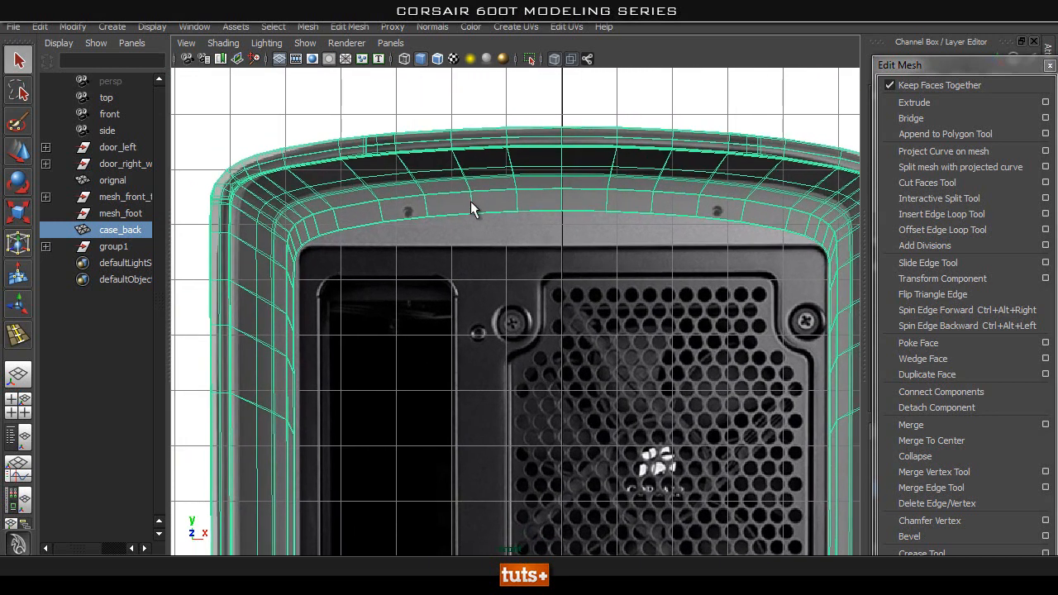
pyautogui.rightClick(492, 202)
pyautogui.click(408, 200)
pyautogui.keyDown('alt'); pyautogui.moveTo(361, 230); pyautogui.dragTo(483, 252, button='right'); pyautogui.keyUp('alt')
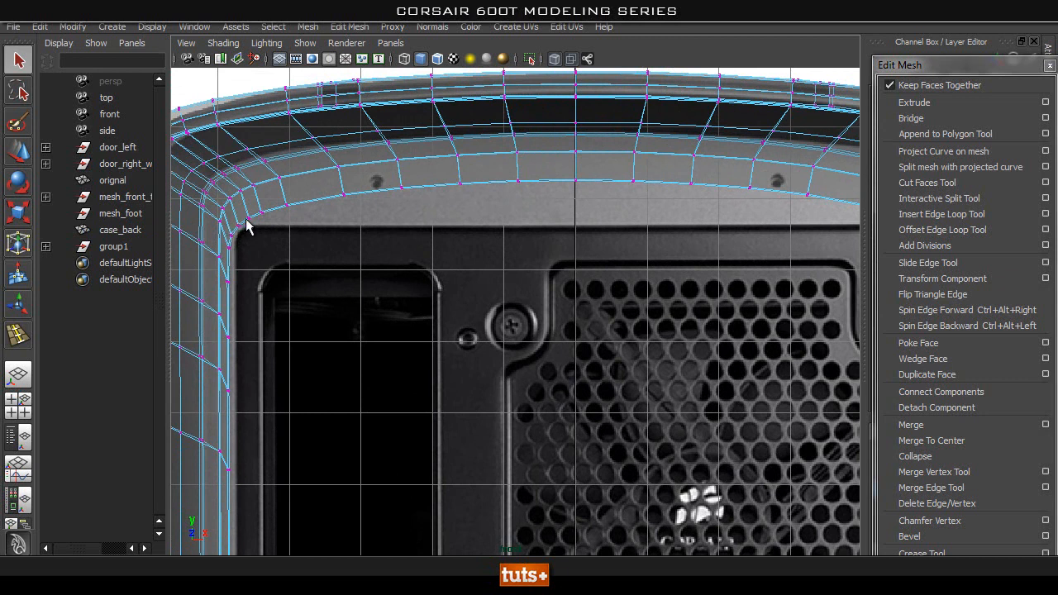
pyautogui.keyDown('alt'); pyautogui.moveTo(298, 254); pyautogui.dragTo(381, 290, button='middle'); pyautogui.keyUp('alt')
pyautogui.keyDown('alt'); pyautogui.moveTo(380, 290); pyautogui.dragTo(492, 299, button='right'); pyautogui.keyUp('alt')
pyautogui.keyDown('alt'); pyautogui.moveTo(234, 249); pyautogui.dragTo(451, 269, button='middle'); pyautogui.keyUp('alt')
pyautogui.keyDown('alt'); pyautogui.moveTo(393, 275); pyautogui.dragTo(518, 281, button='right'); pyautogui.keyUp('alt')
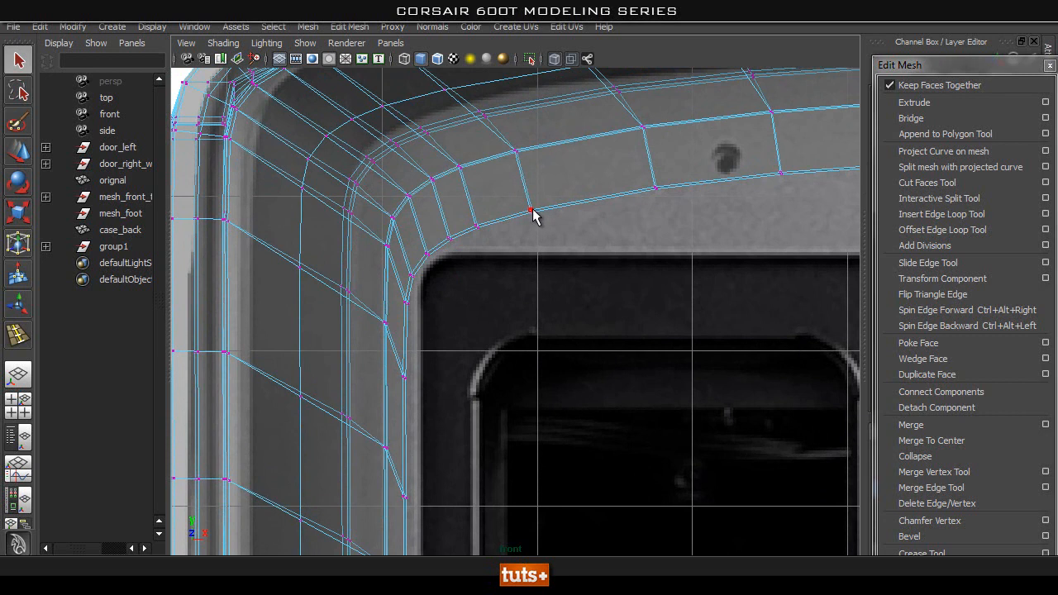
pyautogui.keyDown('alt'); pyautogui.moveTo(564, 262); pyautogui.dragTo(540, 248, button='middle'); pyautogui.keyUp('alt')
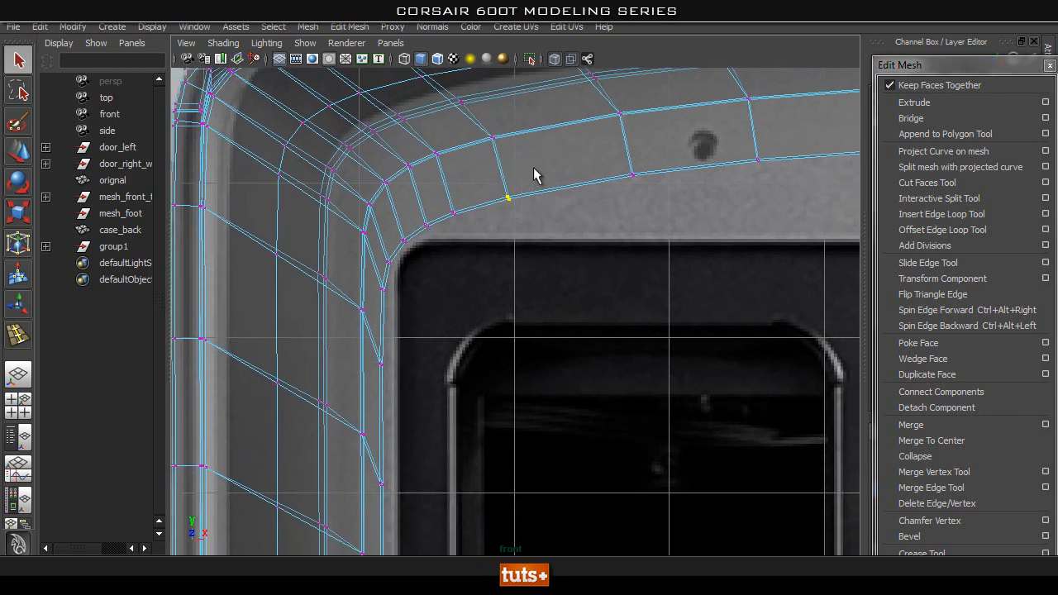
pyautogui.moveTo(415, 267); pyautogui.dragTo(416, 269)
pyautogui.scroll(-6, 413, 225)
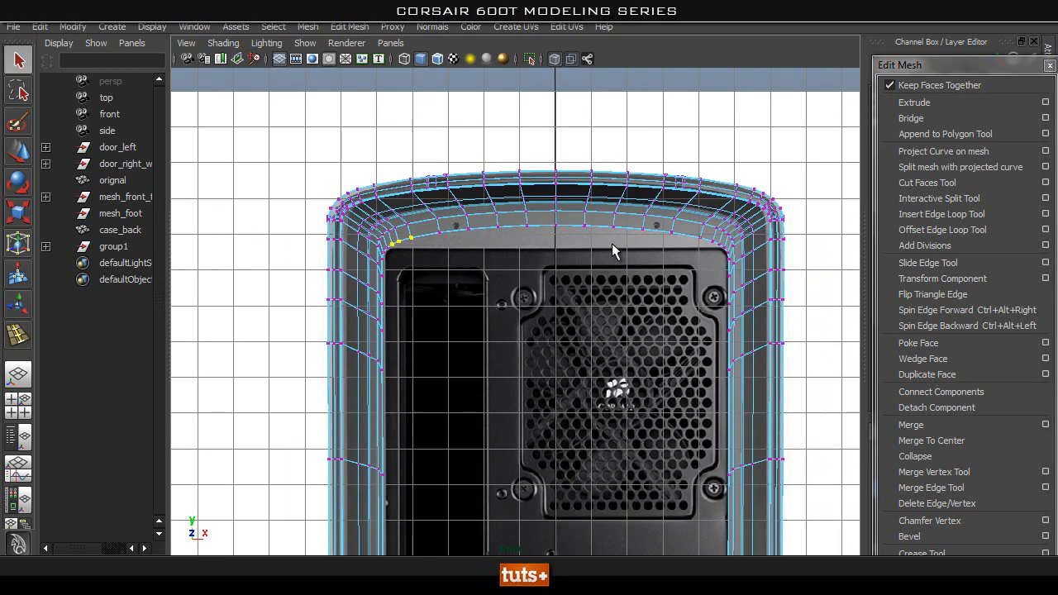
pyautogui.moveTo(637, 213); pyautogui.dragTo(689, 185, button='right')
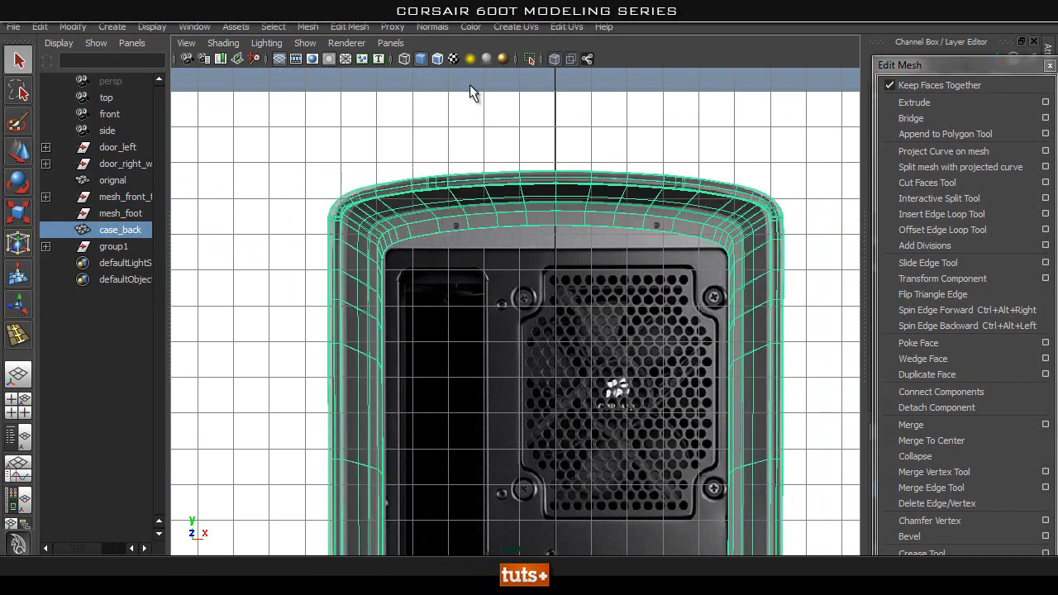
# Delete the faces of one half of case_back in the front view, from the vertical centre line outward.
pyautogui.scroll(-4, 711, 207)
pyautogui.keyDown('alt'); pyautogui.moveTo(657, 494); pyautogui.dragTo(628, 281, button='middle'); pyautogui.keyUp('alt')
pyautogui.scroll(-2, 611, 283)
pyautogui.keyDown('alt'); pyautogui.moveTo(523, 297); pyautogui.dragTo(522, 233, button='middle'); pyautogui.keyUp('alt')
pyautogui.moveTo(626, 236); pyautogui.dragTo(630, 278, button='right')
pyautogui.scroll(-4, 522, 220)
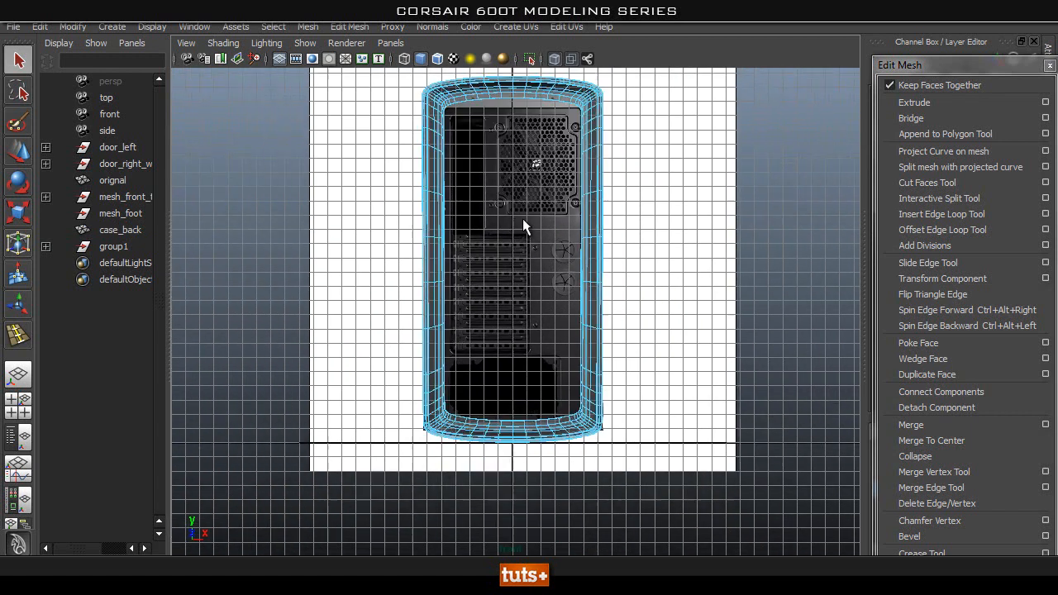
pyautogui.scroll(-2, 609, 151)
pyautogui.moveTo(665, 87); pyautogui.dragTo(519, 473)
pyautogui.press('Delete')
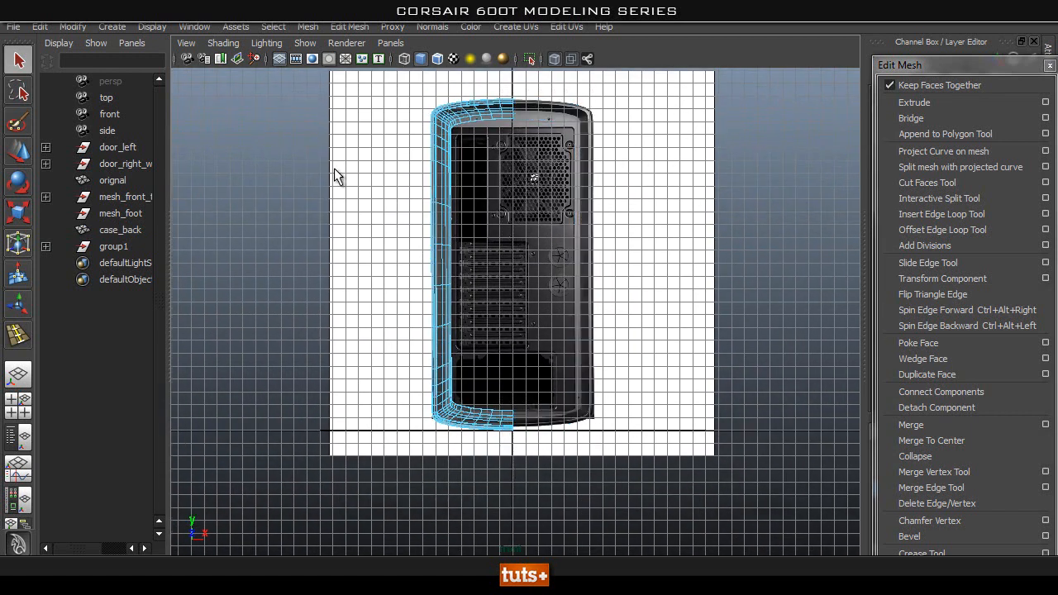
# Flatten the five inner border vertices nearest the upper centre line and lower them to the rear panel's upper edge.
pyautogui.keyDown('alt'); pyautogui.moveTo(483, 175); pyautogui.dragTo(554, 375, button='middle'); pyautogui.keyUp('alt')
pyautogui.keyDown('alt'); pyautogui.moveTo(421, 310); pyautogui.dragTo(435, 394, button='right'); pyautogui.keyUp('alt')
pyautogui.keyDown('alt'); pyautogui.moveTo(571, 370); pyautogui.dragTo(511, 299, button='middle'); pyautogui.keyUp('alt')
pyautogui.keyDown('alt'); pyautogui.moveTo(492, 360); pyautogui.dragTo(334, 293, button='middle'); pyautogui.keyUp('alt')
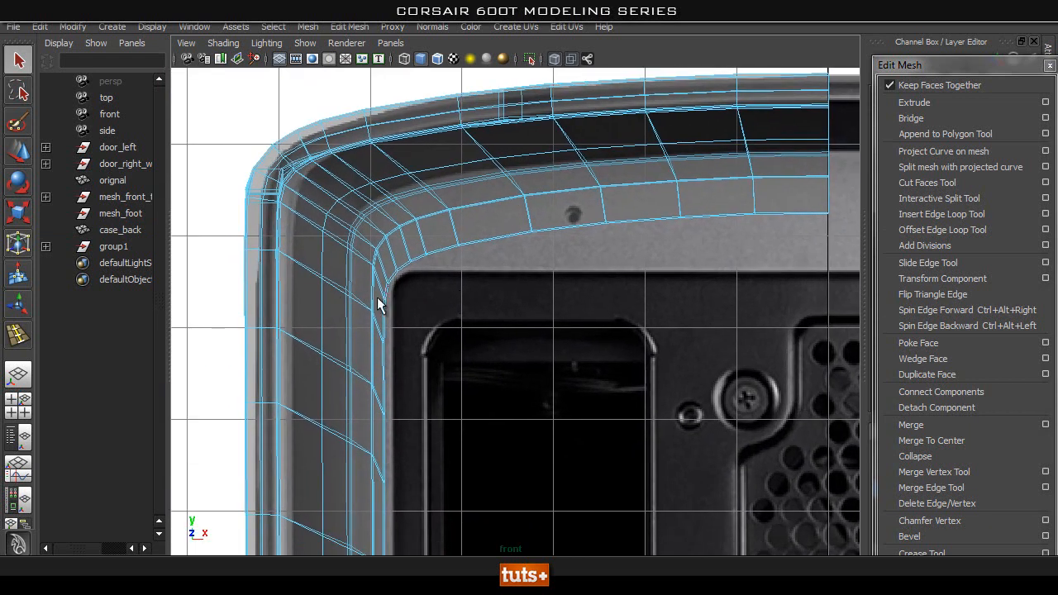
pyautogui.keyDown('alt'); pyautogui.moveTo(821, 220); pyautogui.dragTo(783, 218, button='middle'); pyautogui.keyUp('alt')
pyautogui.moveTo(694, 194); pyautogui.dragTo(543, 188, button='right')
pyautogui.keyDown('alt'); pyautogui.moveTo(848, 203); pyautogui.dragTo(740, 183, button='middle'); pyautogui.keyUp('alt')
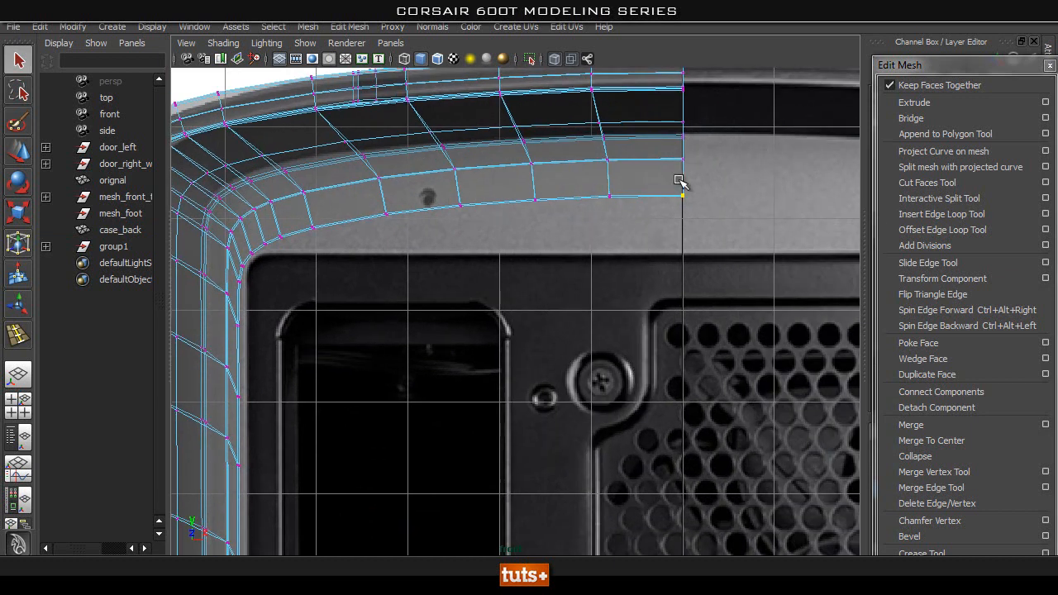
pyautogui.press('w')
pyautogui.moveTo(685, 144); pyautogui.dragTo(686, 155)
pyautogui.hotkey('ctrl', 'z')
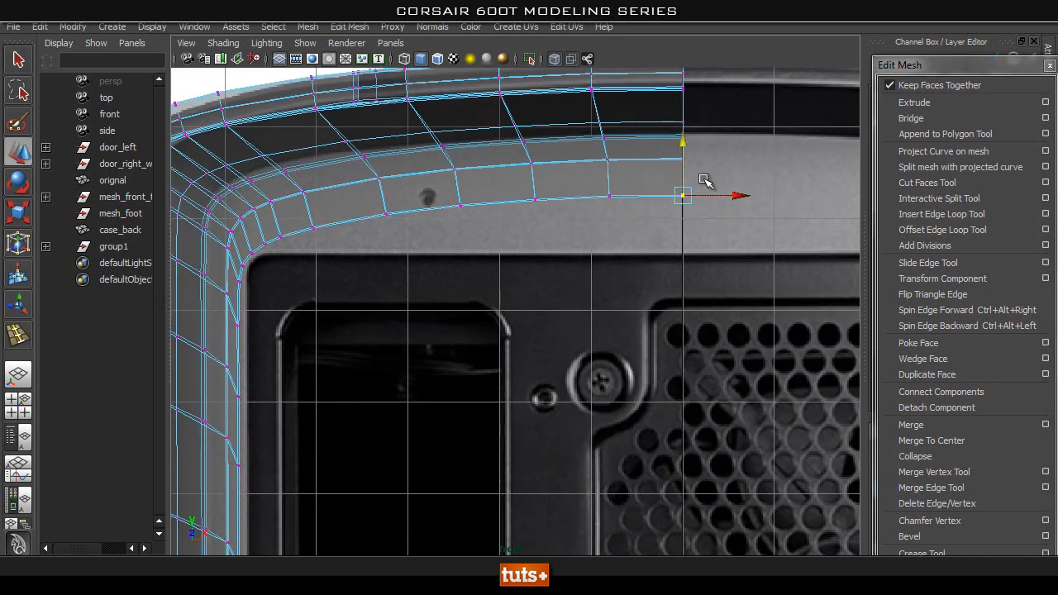
pyautogui.moveTo(406, 254); pyautogui.dragTo(370, 261)
pyautogui.click(728, 205)
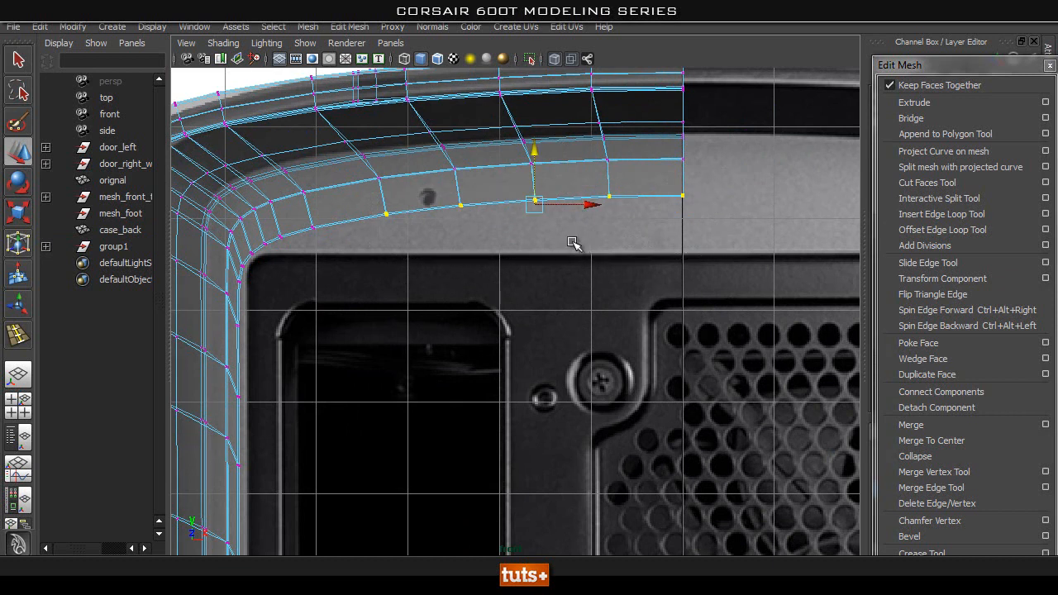
pyautogui.press('r')
pyautogui.moveTo(530, 139); pyautogui.dragTo(521, 186)
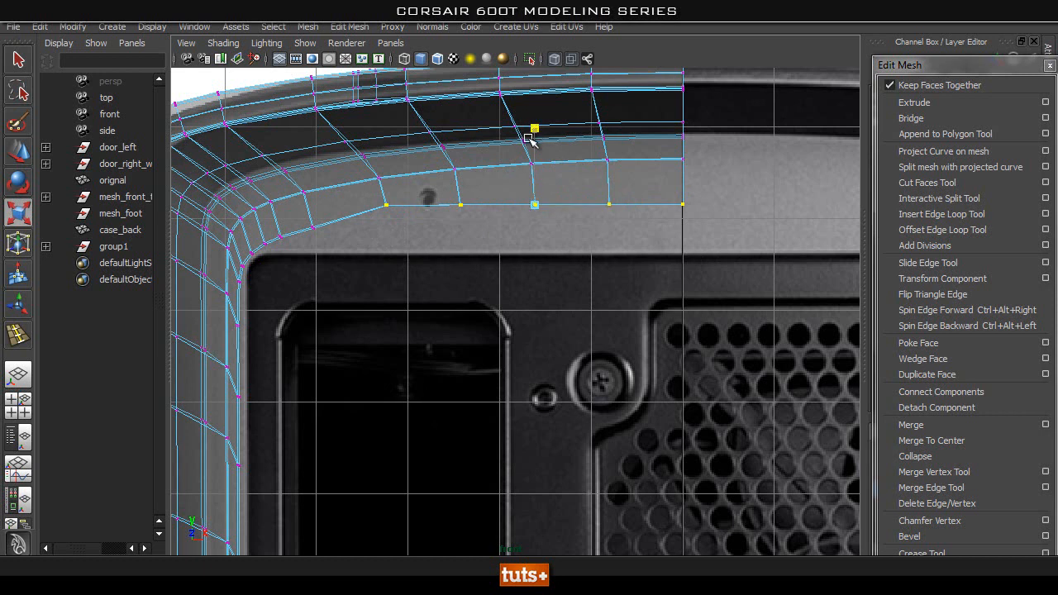
pyautogui.press('w')
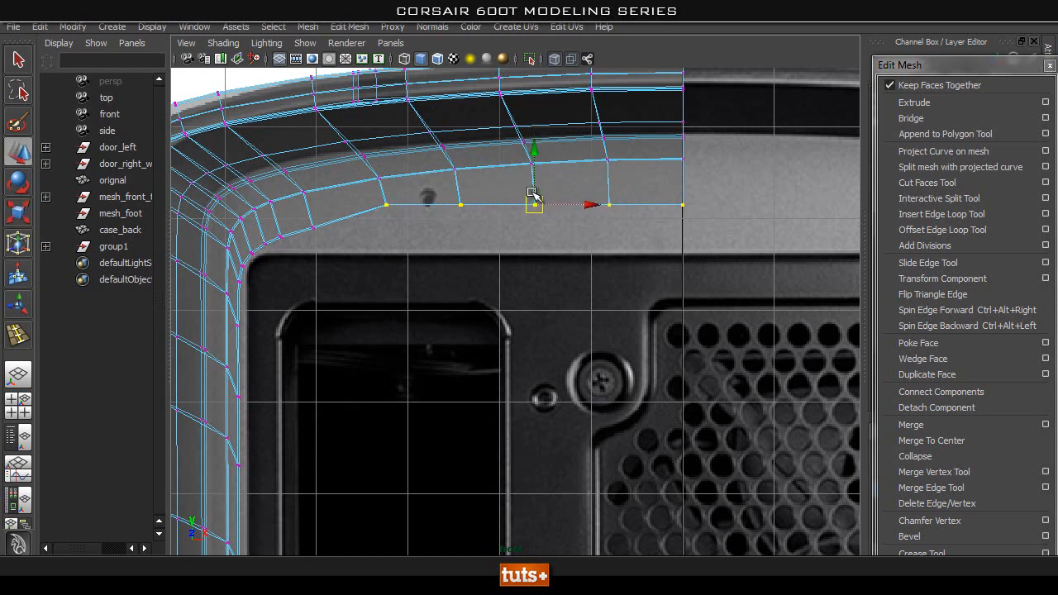
pyautogui.moveTo(532, 156); pyautogui.dragTo(532, 198)
# Lower the next inner border vertex towards the corner onto the rear panel's upper edge.
pyautogui.keyDown('alt'); pyautogui.moveTo(357, 221); pyautogui.dragTo(539, 237, button='middle'); pyautogui.keyUp('alt')
pyautogui.keyDown('alt'); pyautogui.moveTo(540, 238); pyautogui.dragTo(620, 228, button='right'); pyautogui.keyUp('alt')
pyautogui.moveTo(529, 175); pyautogui.dragTo(487, 213)
pyautogui.press('r')
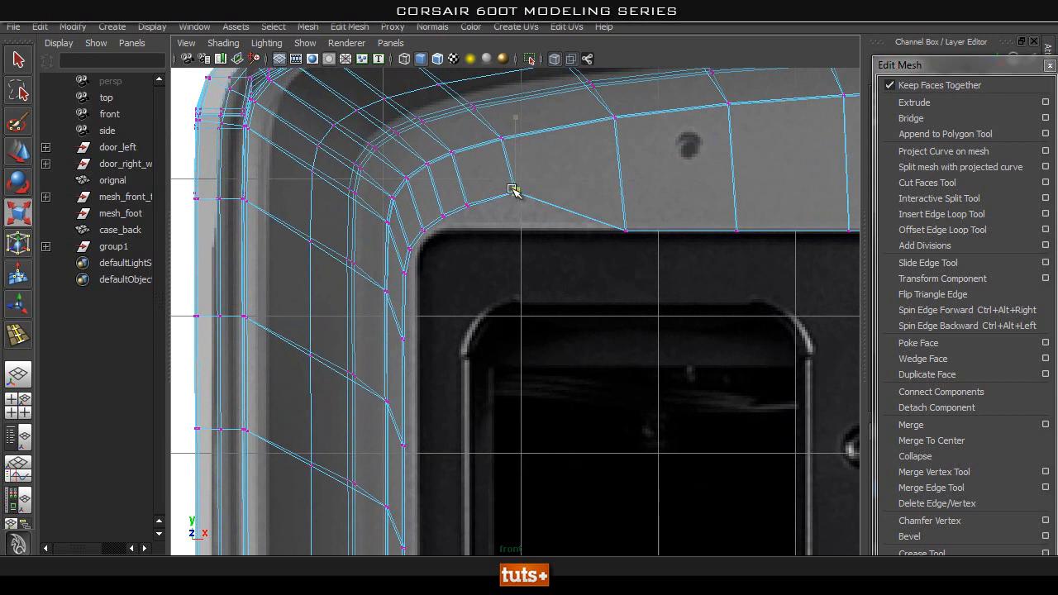
pyautogui.press('w')
pyautogui.moveTo(513, 138); pyautogui.dragTo(511, 181)
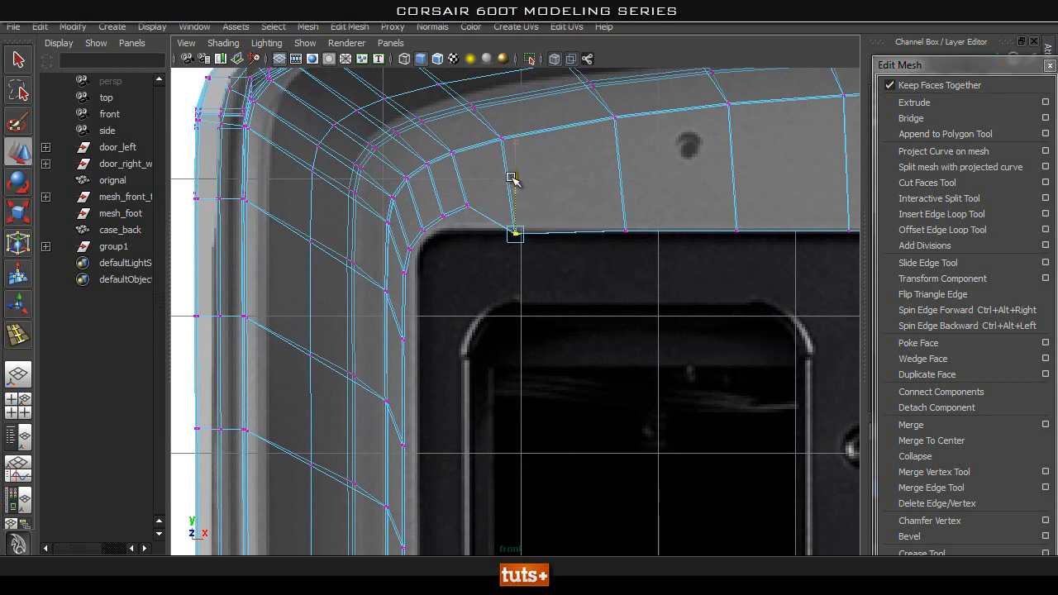
pyautogui.scroll(3, 522, 224)
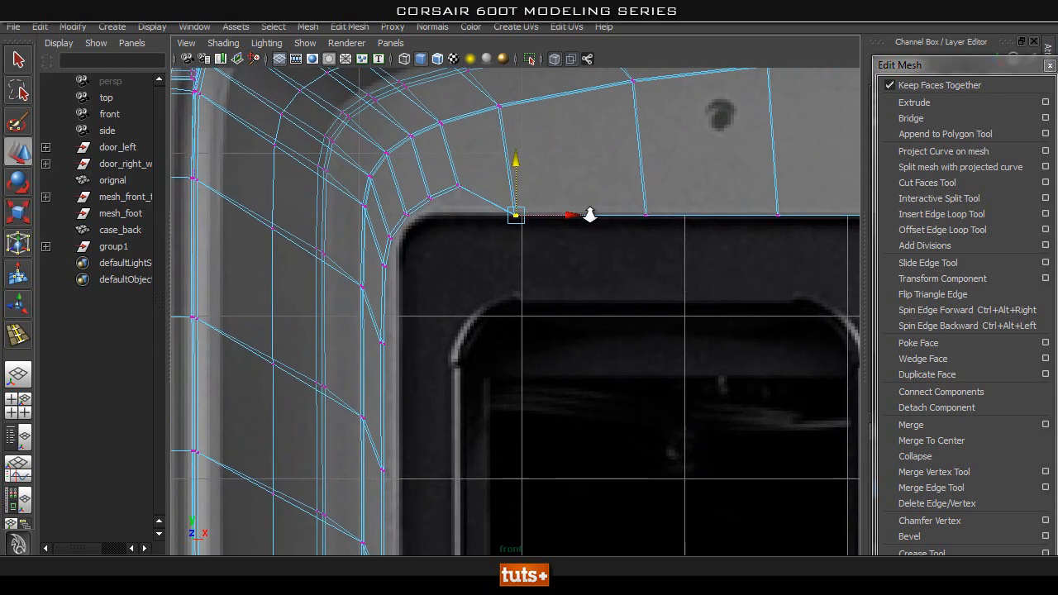
# Flatten the inner border vertices where the upper corner curve begins and align them with the panel's straight upper edge.
pyautogui.keyDown('alt'); pyautogui.moveTo(423, 158); pyautogui.dragTo(457, 232, button='middle'); pyautogui.keyUp('alt')
pyautogui.moveTo(506, 268); pyautogui.dragTo(479, 196)
pyautogui.press('r')
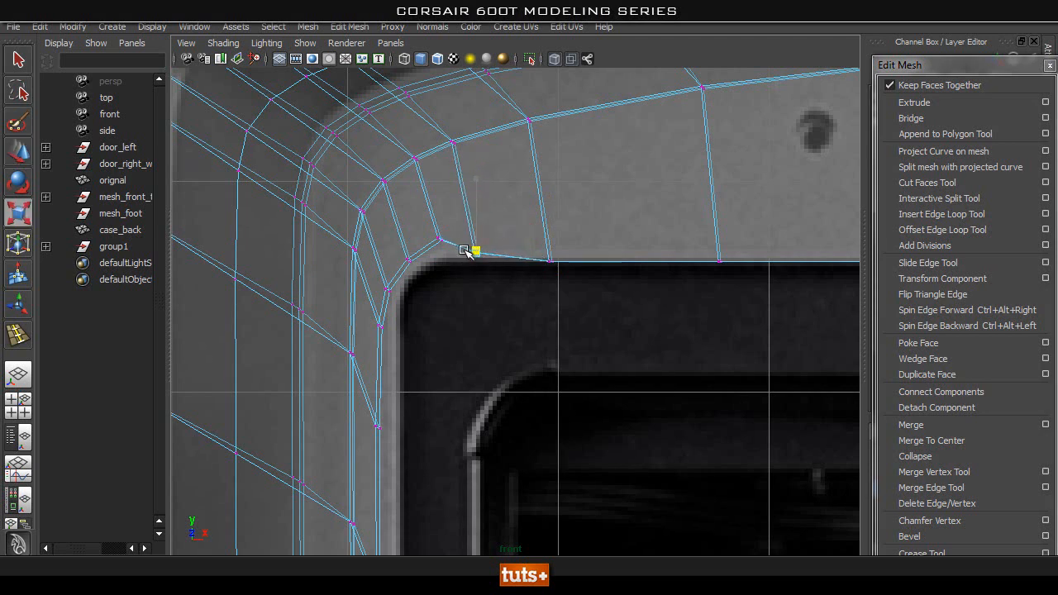
pyautogui.click(471, 192)
pyautogui.press('w')
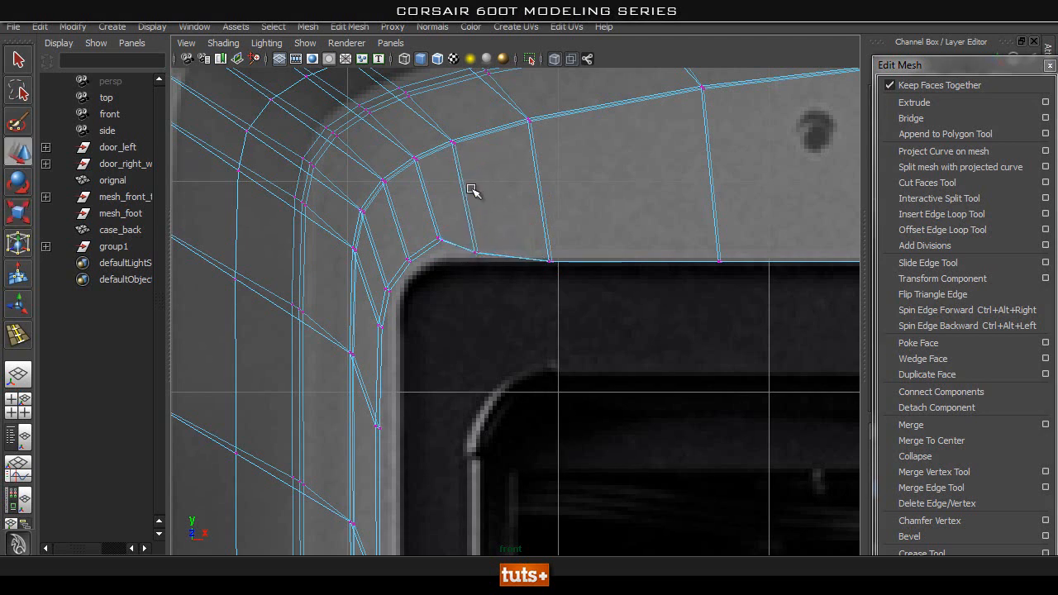
pyautogui.moveTo(467, 291); pyautogui.dragTo(469, 292)
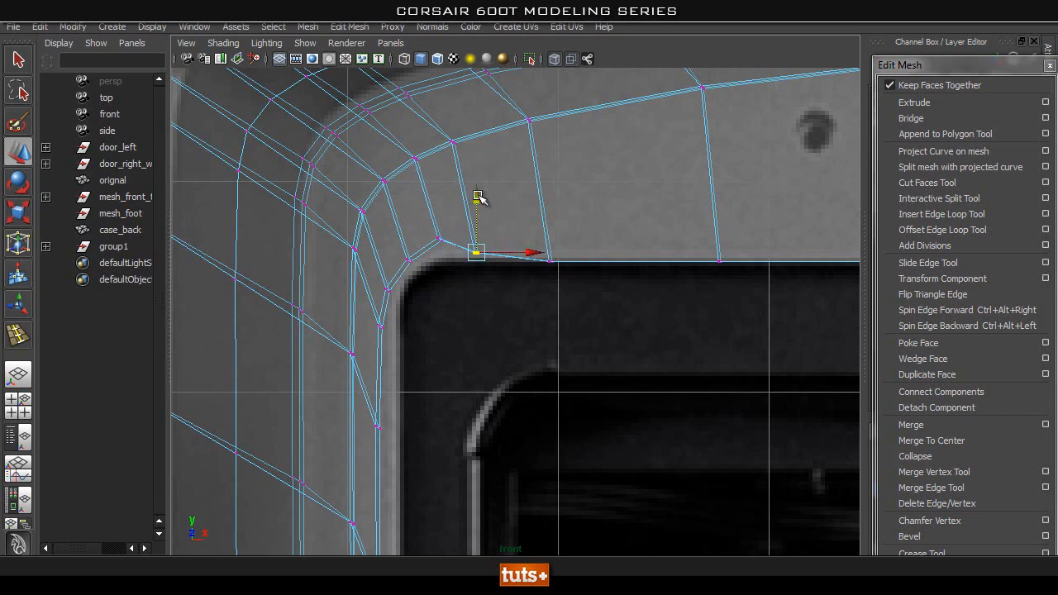
pyautogui.moveTo(554, 255); pyautogui.dragTo(547, 265)
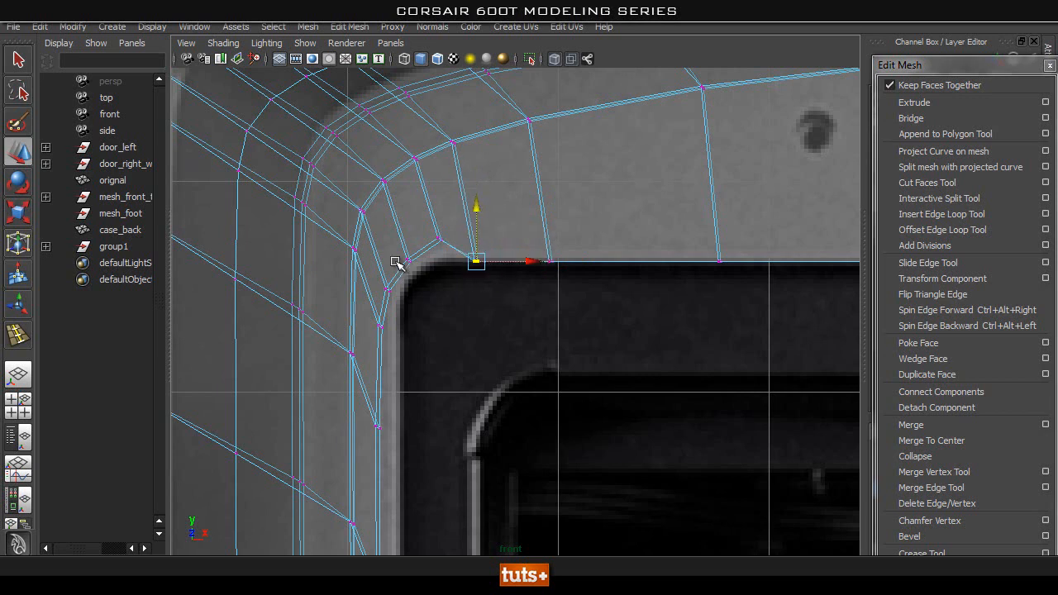
# Level the second vertex pair of the inner corner curve and lower it to the panel's upper edge.
pyautogui.keyDown('alt'); pyautogui.moveTo(395, 265); pyautogui.dragTo(443, 219, button='middle'); pyautogui.keyUp('alt')
pyautogui.keyDown('alt'); pyautogui.moveTo(392, 235); pyautogui.dragTo(459, 213, button='right'); pyautogui.keyUp('alt')
pyautogui.click(491, 210)
pyautogui.press('r')
pyautogui.moveTo(492, 137); pyautogui.dragTo(493, 201)
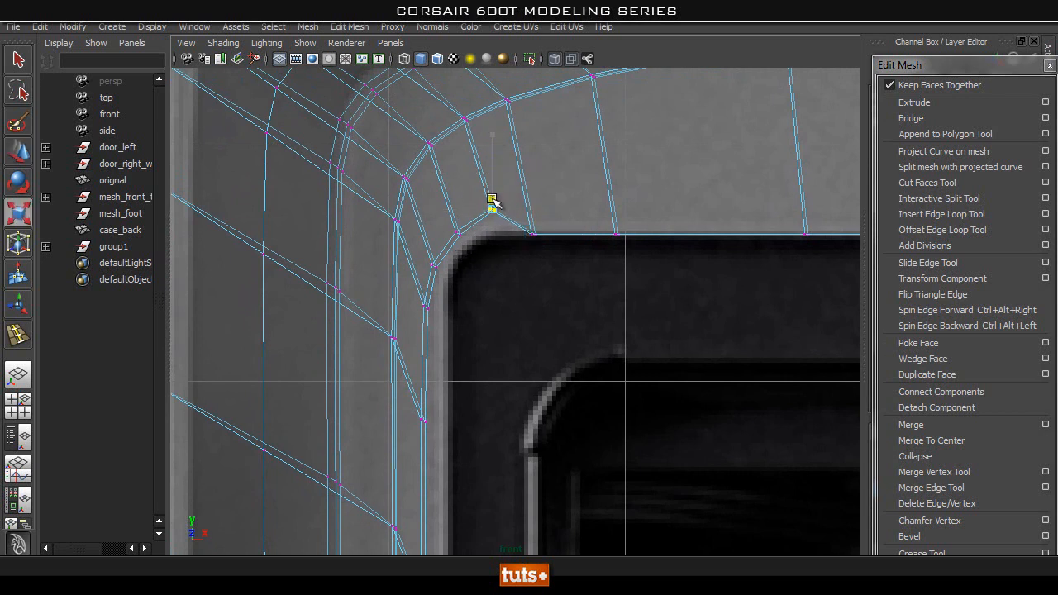
pyautogui.press('w')
pyautogui.moveTo(494, 150); pyautogui.dragTo(492, 174)
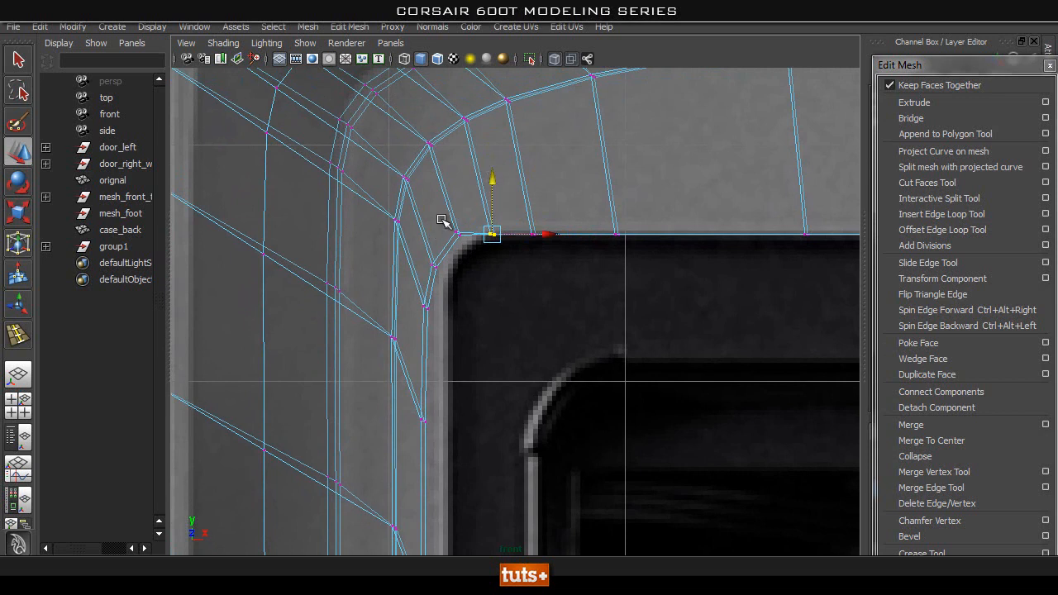
# Reposition the remaining inner corner vertices to follow the rounded upper corner of the rear panel.
pyautogui.click(460, 237)
pyautogui.press('r')
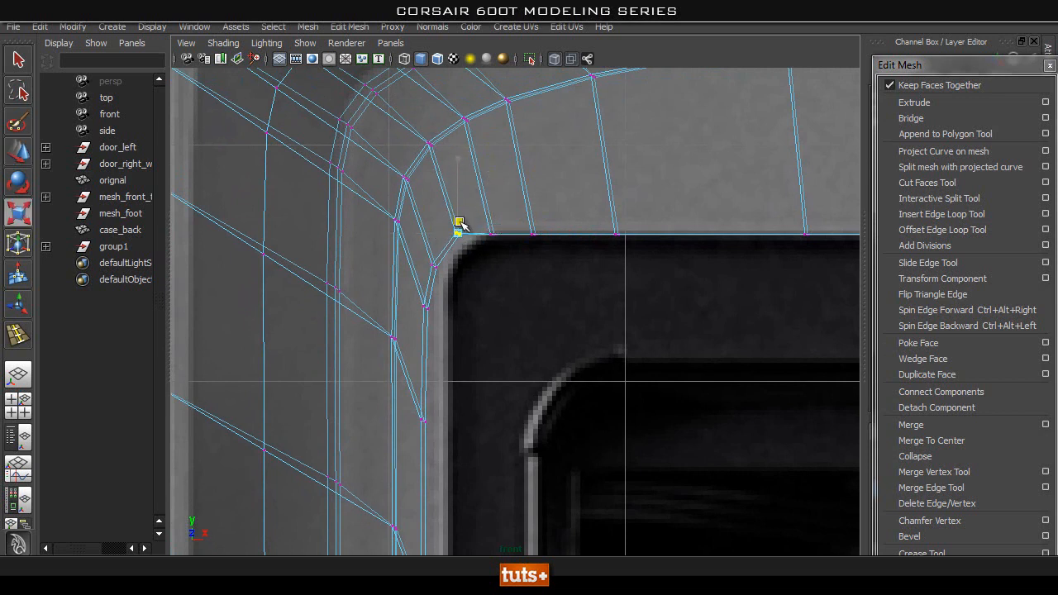
pyautogui.press('w')
pyautogui.moveTo(454, 171); pyautogui.dragTo(457, 196)
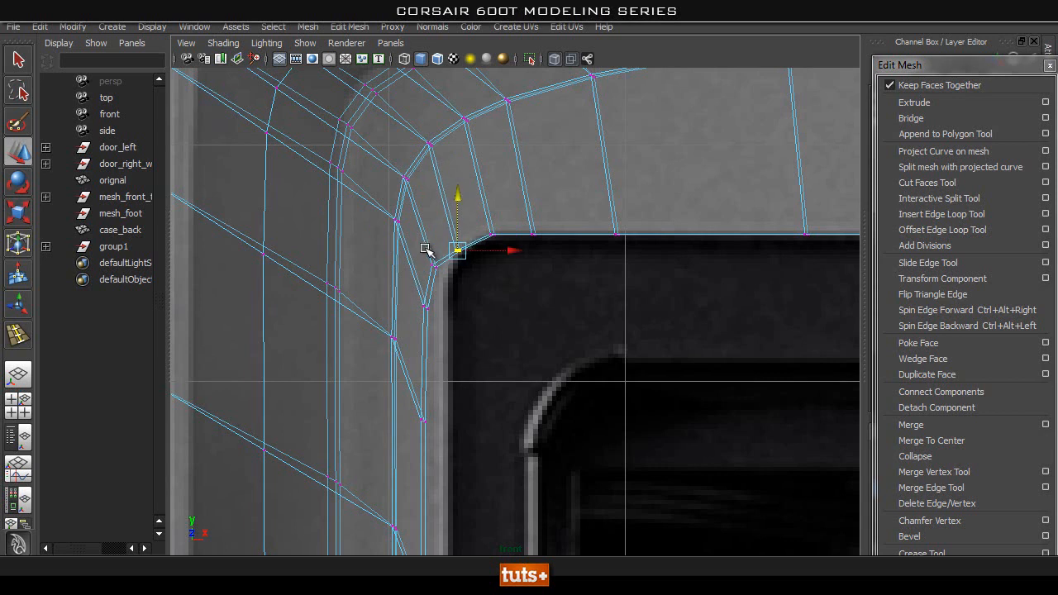
pyautogui.moveTo(438, 284)
pyautogui.mouseDown()
pyautogui.moveTo(437, 268)
pyautogui.moveTo(444, 276)
pyautogui.mouseUp()
pyautogui.press('r')
pyautogui.press('w')
pyautogui.keyDown('alt'); pyautogui.moveTo(478, 322); pyautogui.dragTo(487, 286, button='middle'); pyautogui.keyUp('alt')
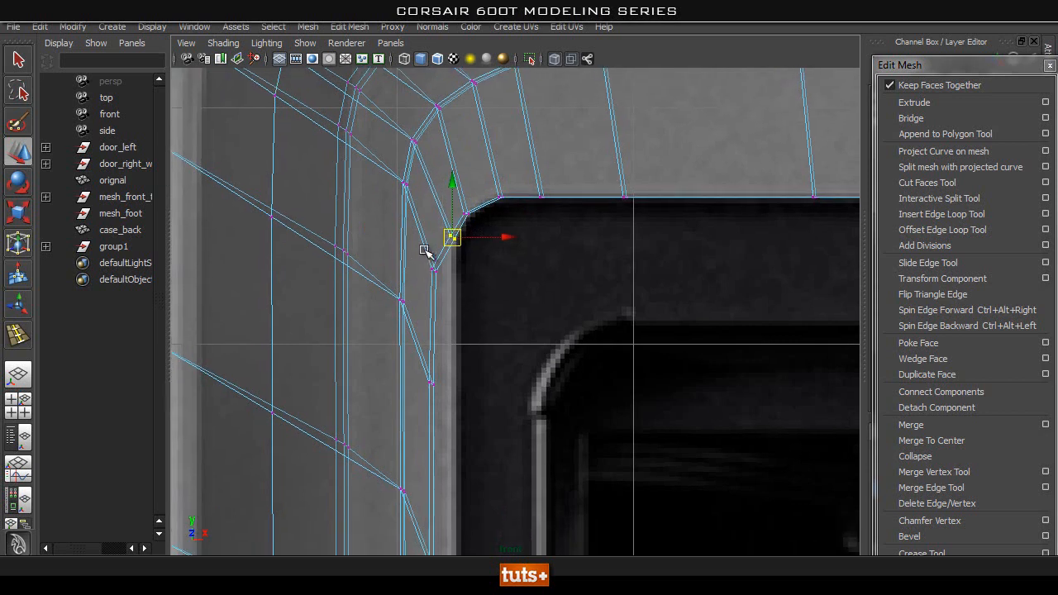
pyautogui.moveTo(450, 444); pyautogui.dragTo(451, 447)
pyautogui.keyDown('alt'); pyautogui.moveTo(535, 323); pyautogui.dragTo(532, 212, button='middle'); pyautogui.keyUp('alt')
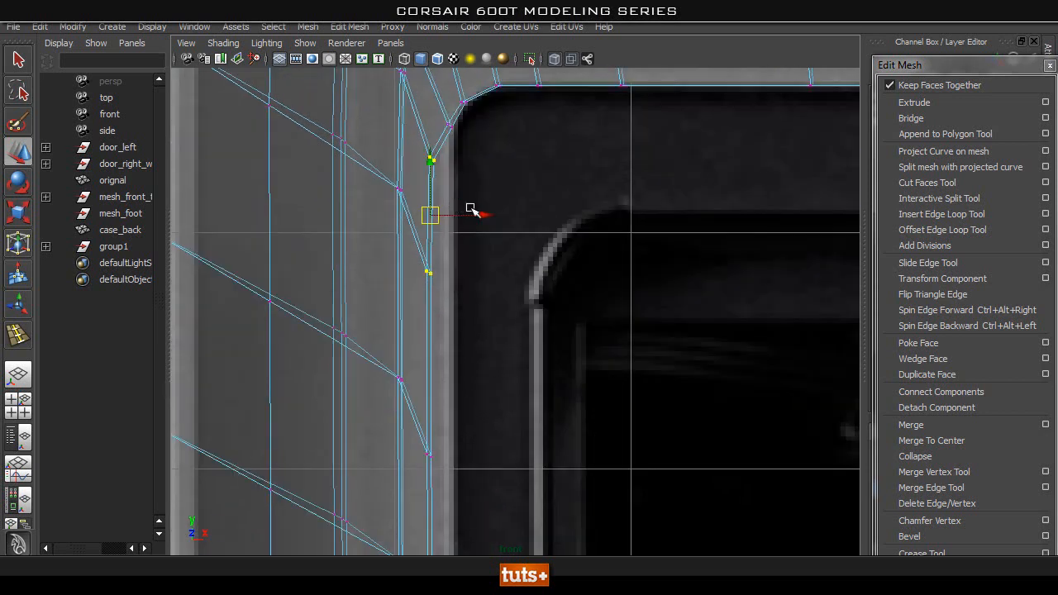
pyautogui.keyDown('alt'); pyautogui.moveTo(561, 292); pyautogui.dragTo(512, 289, button='right'); pyautogui.keyUp('alt')
pyautogui.keyDown('alt'); pyautogui.moveTo(562, 338); pyautogui.dragTo(582, 329, button='middle'); pyautogui.keyUp('alt')
pyautogui.click(603, 252)
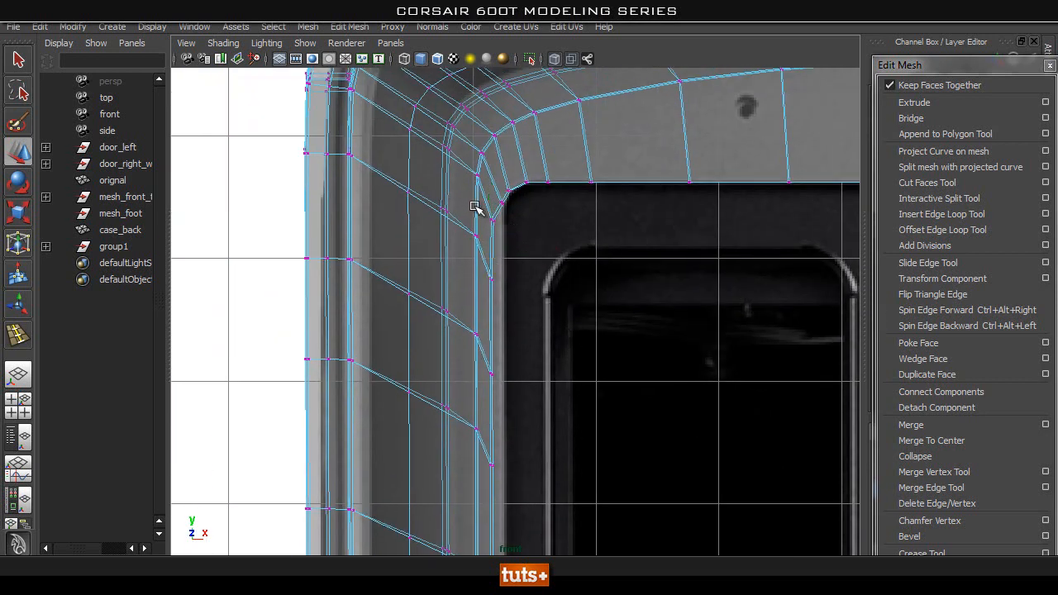
# Select the inner border vertices along the frame's full side and shift them horizontally onto the rear panel's side edge.
pyautogui.moveTo(484, 205); pyautogui.dragTo(522, 522)
pyautogui.keyDown('alt'); pyautogui.moveTo(548, 489); pyautogui.dragTo(576, 116, button='middle'); pyautogui.keyUp('alt')
pyautogui.keyDown('alt'); pyautogui.moveTo(512, 471); pyautogui.dragTo(617, 97, button='middle'); pyautogui.keyUp('alt')
pyautogui.keyDown('shift'); pyautogui.moveTo(613, 170); pyautogui.dragTo(553, 312); pyautogui.keyUp('shift')
pyautogui.keyDown('alt'); pyautogui.moveTo(598, 389); pyautogui.dragTo(613, 80, button='middle'); pyautogui.keyUp('alt')
pyautogui.keyDown('alt'); pyautogui.moveTo(568, 332); pyautogui.dragTo(568, 310, button='middle'); pyautogui.keyUp('alt')
pyautogui.moveTo(587, 312); pyautogui.dragTo(575, 326)
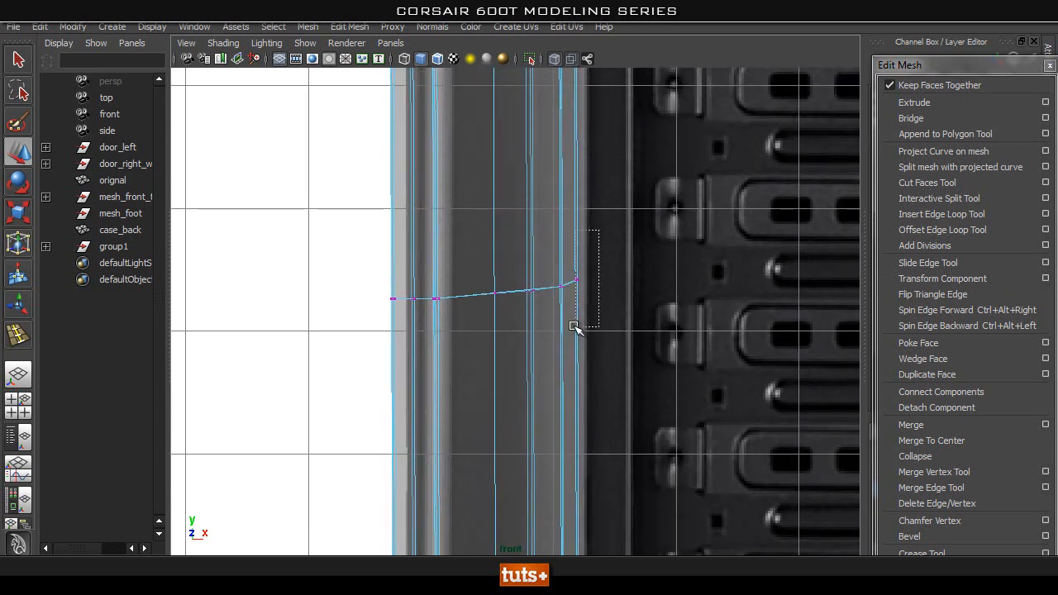
pyautogui.keyDown('alt'); pyautogui.moveTo(633, 389); pyautogui.dragTo(625, 127, button='middle'); pyautogui.keyUp('alt')
pyautogui.keyDown('alt'); pyautogui.moveTo(590, 246); pyautogui.dragTo(588, 94, button='middle'); pyautogui.keyUp('alt')
pyautogui.moveTo(610, 180); pyautogui.dragTo(569, 271)
pyautogui.keyDown('alt'); pyautogui.moveTo(570, 274); pyautogui.dragTo(603, 122, button='middle'); pyautogui.keyUp('alt')
pyautogui.moveTo(598, 124); pyautogui.dragTo(553, 471)
pyautogui.keyDown('alt'); pyautogui.moveTo(623, 449); pyautogui.dragTo(576, 207, button='middle'); pyautogui.keyUp('alt')
pyautogui.press('[')
pyautogui.press('[')
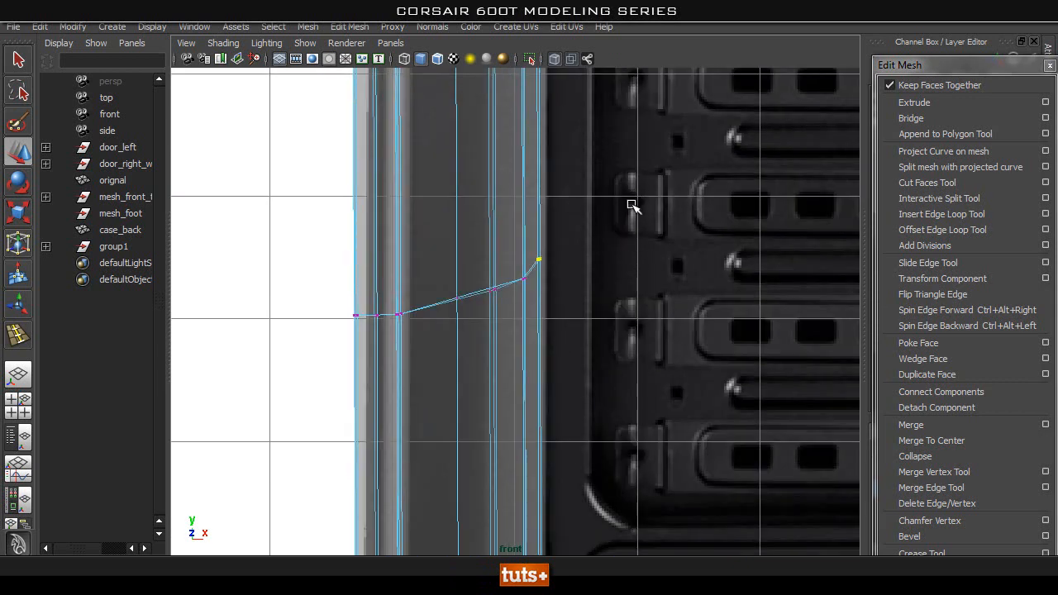
pyautogui.keyDown('alt'); pyautogui.moveTo(638, 438); pyautogui.dragTo(635, 60, button='middle'); pyautogui.keyUp('alt')
pyautogui.keyDown('alt'); pyautogui.moveTo(595, 355); pyautogui.dragTo(557, 25, button='middle'); pyautogui.keyUp('alt')
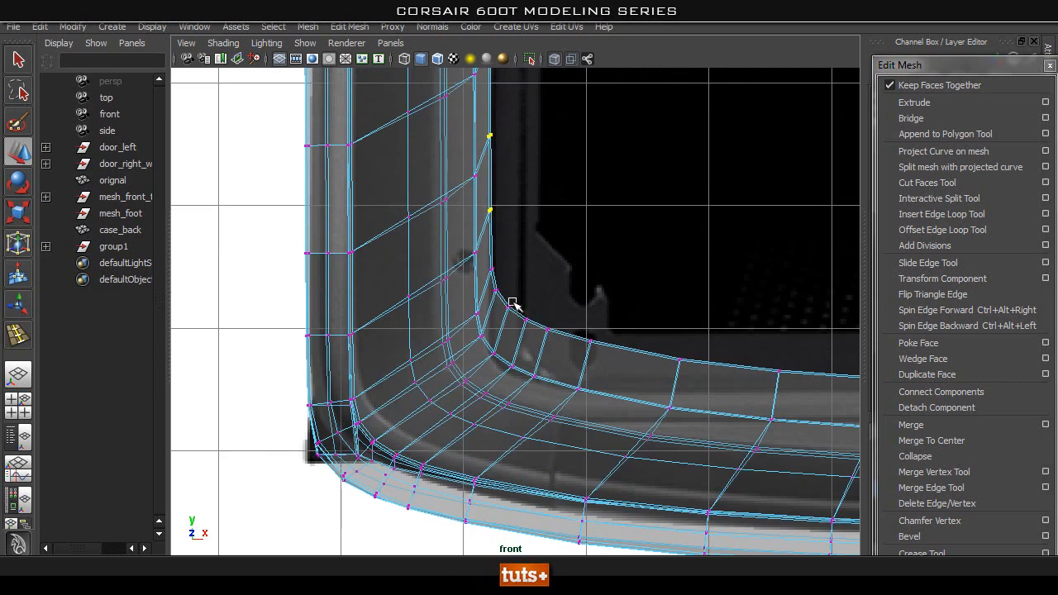
pyautogui.keyDown('alt'); pyautogui.moveTo(567, 220); pyautogui.dragTo(504, 142, button='middle'); pyautogui.keyUp('alt')
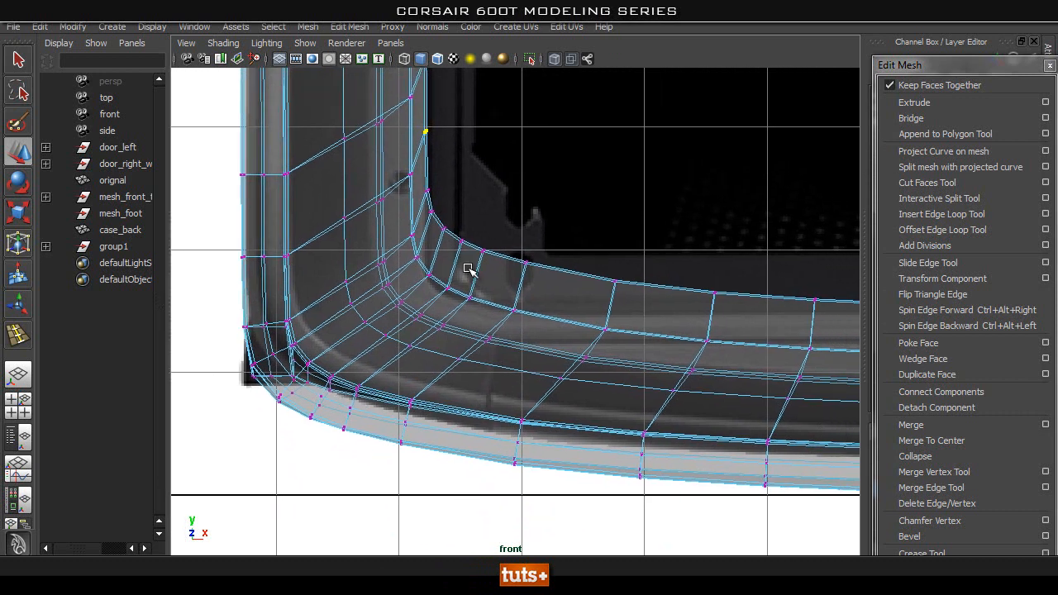
pyautogui.keyDown('alt'); pyautogui.moveTo(673, 295); pyautogui.dragTo(397, 258, button='middle'); pyautogui.keyUp('alt')
pyautogui.keyDown('alt'); pyautogui.moveTo(517, 220); pyautogui.dragTo(733, 285, button='middle'); pyautogui.keyUp('alt')
pyautogui.keyDown('alt'); pyautogui.moveTo(397, 154); pyautogui.dragTo(486, 351, button='middle'); pyautogui.keyUp('alt')
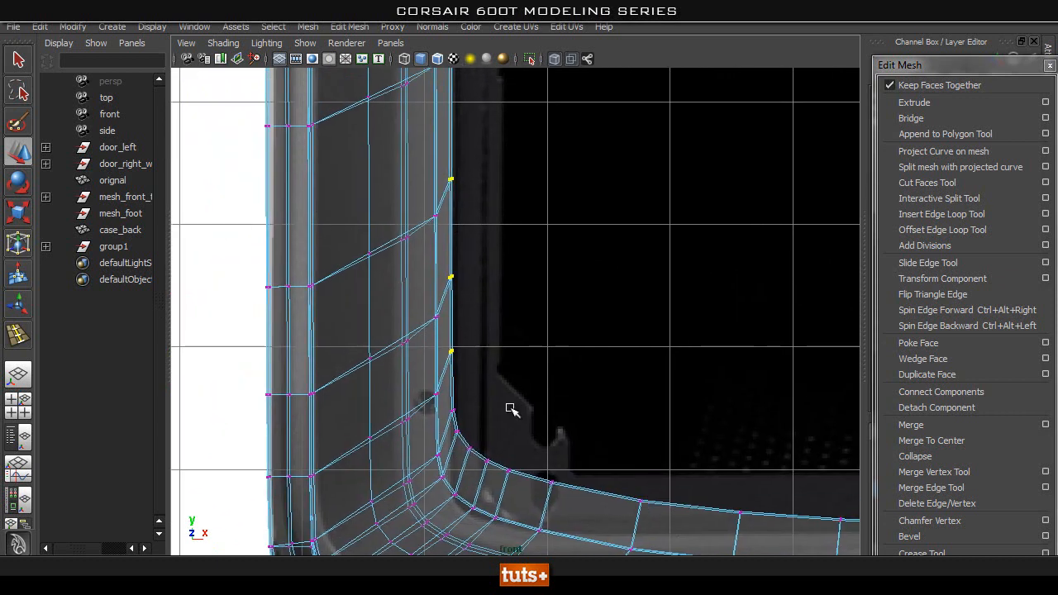
pyautogui.keyDown('alt'); pyautogui.moveTo(494, 87); pyautogui.dragTo(529, 326, button='middle'); pyautogui.keyUp('alt')
pyautogui.moveTo(542, 242)
pyautogui.keyDown('alt'); pyautogui.mouseDown(button='middle')
pyautogui.moveTo(524, 361)
pyautogui.moveTo(533, 325)
pyautogui.moveTo(538, 335)
pyautogui.moveTo(529, 253)
pyautogui.moveTo(524, 356)
pyautogui.moveTo(537, 564)
pyautogui.mouseUp(button='middle'); pyautogui.keyUp('alt')
pyautogui.scroll(-4, 512, 189)
pyautogui.scroll(-1, 528, 374)
pyautogui.keyDown('alt'); pyautogui.moveTo(528, 374); pyautogui.dragTo(493, 377, button='right'); pyautogui.keyUp('alt')
pyautogui.keyDown('alt'); pyautogui.moveTo(494, 378); pyautogui.dragTo(488, 335, button='middle'); pyautogui.keyUp('alt')
pyautogui.keyDown('alt'); pyautogui.moveTo(595, 361); pyautogui.dragTo(565, 361, button='right'); pyautogui.keyUp('alt')
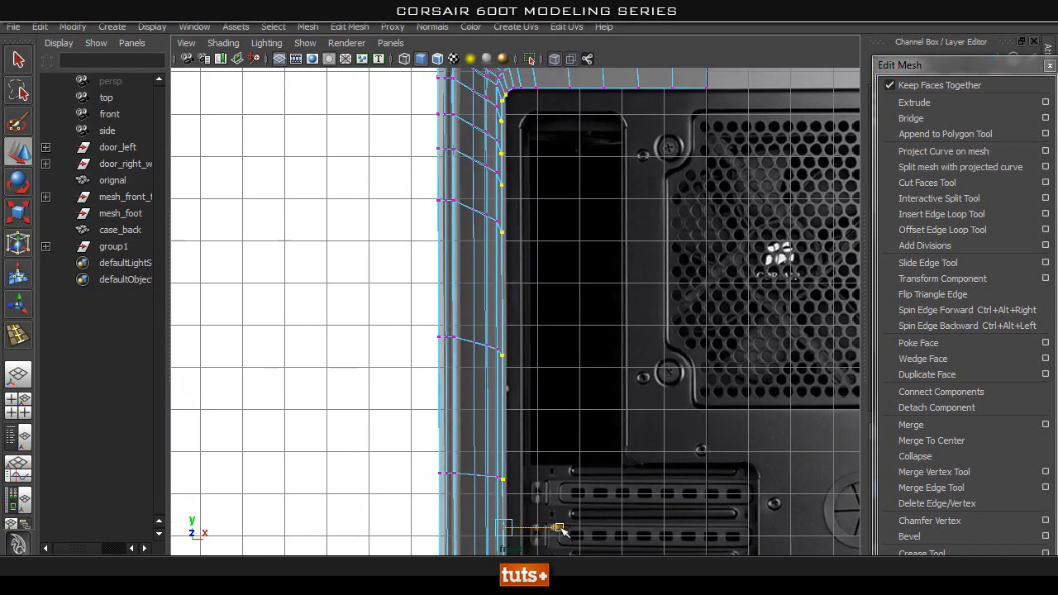
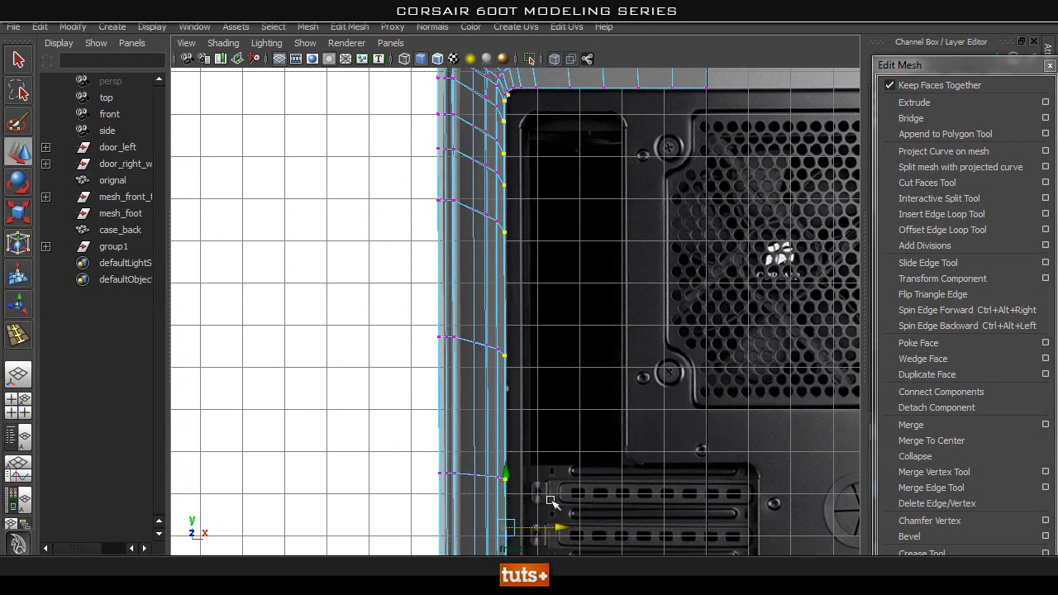
# Remove the upper corner vertex from the selection and nudge the inner border's side vertices horizontally closer to the rear panel's edge.
pyautogui.keyDown('alt'); pyautogui.moveTo(524, 125); pyautogui.dragTo(537, 382, button='middle'); pyautogui.keyUp('alt')
pyautogui.keyDown('alt'); pyautogui.moveTo(538, 382); pyautogui.dragTo(649, 446, button='right'); pyautogui.keyUp('alt')
pyautogui.keyDown('alt'); pyautogui.moveTo(650, 446); pyautogui.dragTo(638, 298, button='middle'); pyautogui.keyUp('alt')
pyautogui.keyDown('alt'); pyautogui.moveTo(427, 331); pyautogui.dragTo(460, 334, button='right'); pyautogui.keyUp('alt')
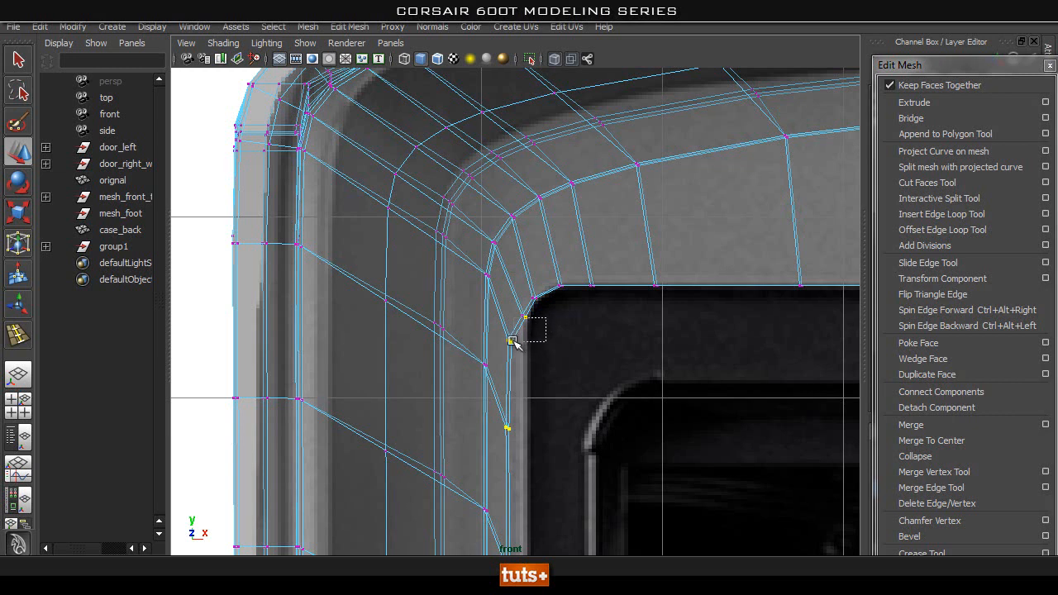
pyautogui.keyDown('alt'); pyautogui.moveTo(638, 378); pyautogui.dragTo(557, 477, button='right'); pyautogui.keyUp('alt')
pyautogui.keyDown('alt'); pyautogui.moveTo(557, 477); pyautogui.dragTo(569, 322, button='middle'); pyautogui.keyUp('alt')
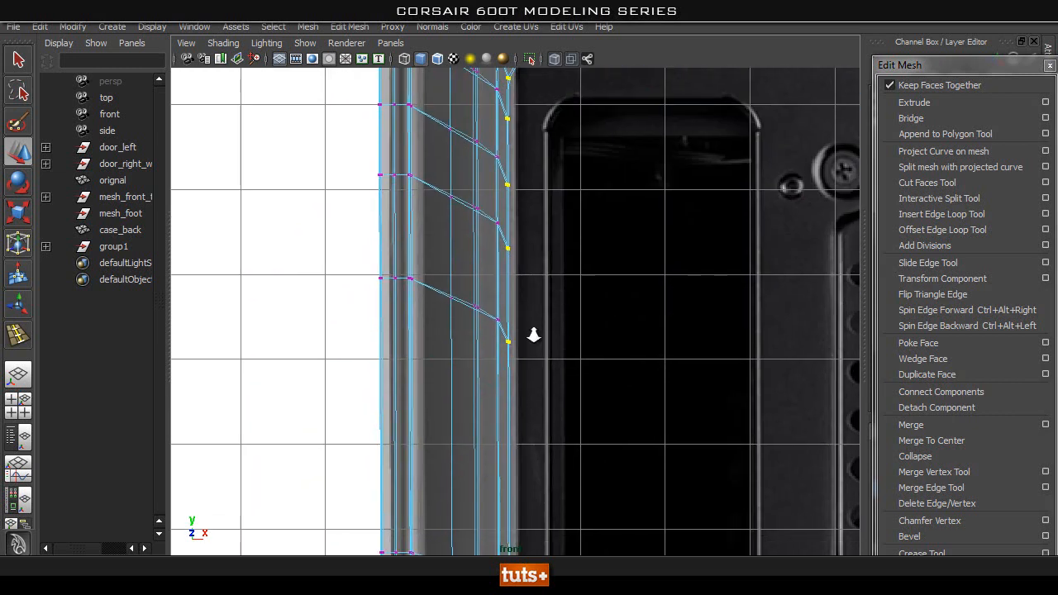
pyautogui.keyDown('alt'); pyautogui.moveTo(570, 322); pyautogui.dragTo(442, 337, button='right'); pyautogui.keyUp('alt')
pyautogui.keyDown('alt'); pyautogui.moveTo(550, 415); pyautogui.dragTo(507, 356, button='right'); pyautogui.keyUp('alt')
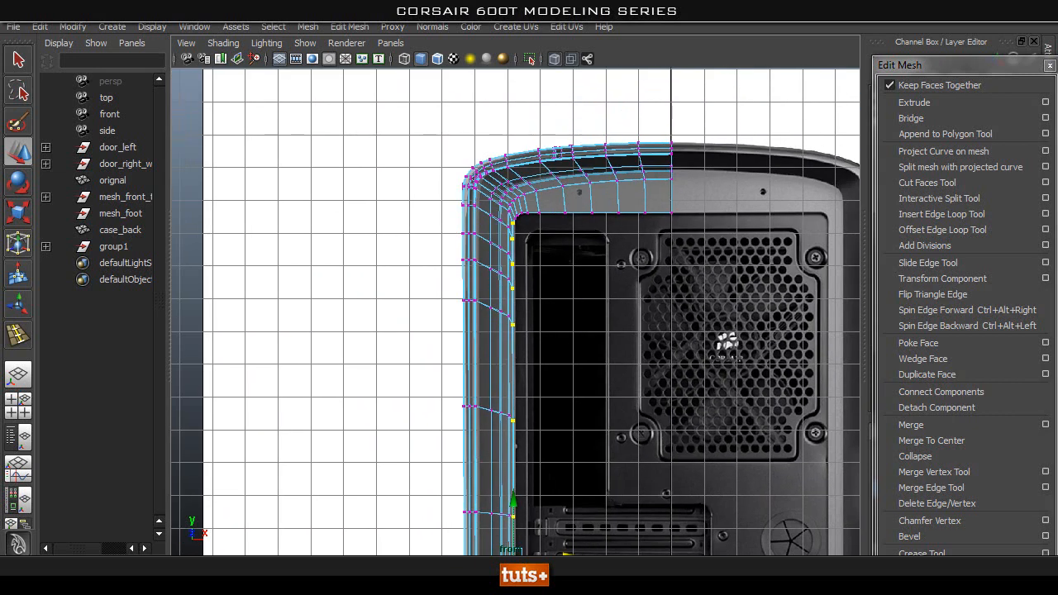
# Examine the inner border down the frame's full side and around its lower corner against the rear panel reference.
pyautogui.keyDown('alt'); pyautogui.moveTo(539, 490); pyautogui.dragTo(725, 321, button='right'); pyautogui.keyUp('alt')
pyautogui.keyDown('alt'); pyautogui.moveTo(524, 198); pyautogui.dragTo(565, 449, button='middle'); pyautogui.keyUp('alt')
pyautogui.keyDown('alt'); pyautogui.moveTo(565, 450); pyautogui.dragTo(585, 374, button='right'); pyautogui.keyUp('alt')
pyautogui.keyDown('alt'); pyautogui.moveTo(585, 374); pyautogui.dragTo(574, 157, button='middle'); pyautogui.keyUp('alt')
pyautogui.keyDown('alt'); pyautogui.moveTo(574, 157); pyautogui.dragTo(727, 161, button='right'); pyautogui.keyUp('alt')
pyautogui.keyDown('alt'); pyautogui.moveTo(535, 507); pyautogui.dragTo(542, 165, button='middle'); pyautogui.keyUp('alt')
pyautogui.keyDown('alt'); pyautogui.moveTo(529, 517); pyautogui.dragTo(529, 217, button='middle'); pyautogui.keyUp('alt')
pyautogui.keyDown('alt'); pyautogui.moveTo(529, 218); pyautogui.dragTo(656, 158, button='right'); pyautogui.keyUp('alt')
pyautogui.keyDown('alt'); pyautogui.moveTo(610, 99); pyautogui.dragTo(532, 288, button='middle'); pyautogui.keyUp('alt')
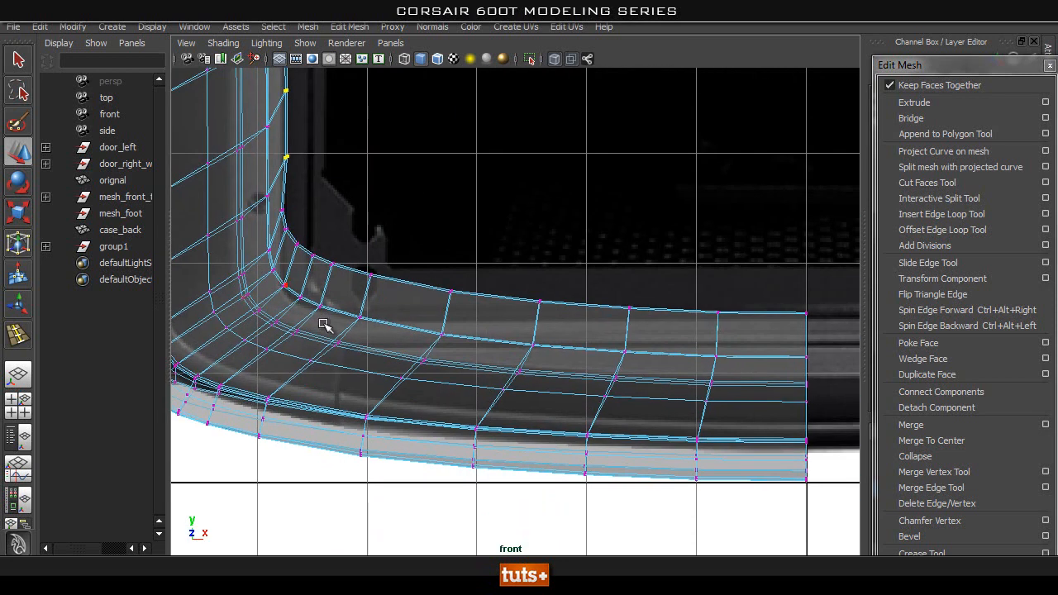
pyautogui.keyDown('alt'); pyautogui.moveTo(382, 200); pyautogui.dragTo(529, 338, button='middle'); pyautogui.keyUp('alt')
pyautogui.keyDown('alt'); pyautogui.moveTo(404, 327); pyautogui.dragTo(571, 344, button='right'); pyautogui.keyUp('alt')
pyautogui.keyDown('alt'); pyautogui.moveTo(430, 353); pyautogui.dragTo(449, 262, button='middle'); pyautogui.keyUp('alt')
pyautogui.keyDown('alt'); pyautogui.moveTo(361, 311); pyautogui.dragTo(390, 306, button='right'); pyautogui.keyUp('alt')
pyautogui.keyDown('alt'); pyautogui.moveTo(361, 256); pyautogui.dragTo(413, 255, button='middle'); pyautogui.keyUp('alt')
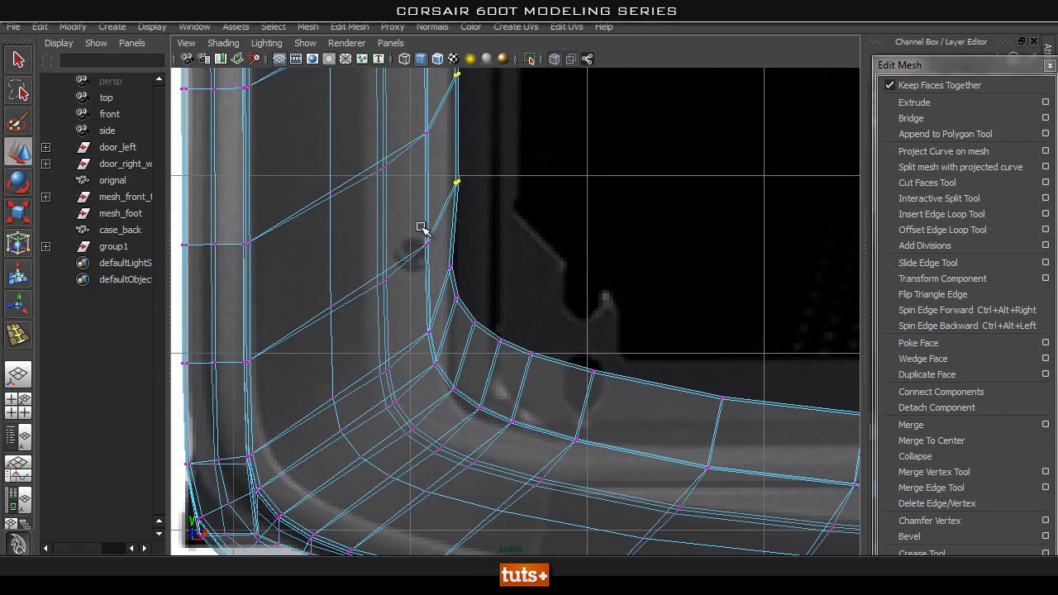
# Compare the curve of the lower inner border, from the corner to the centre line, with the rear panel reference.
pyautogui.keyDown('alt'); pyautogui.moveTo(645, 444); pyautogui.dragTo(344, 344, button='middle'); pyautogui.keyUp('alt')
pyautogui.keyDown('alt'); pyautogui.moveTo(620, 378); pyautogui.dragTo(304, 340, button='middle'); pyautogui.keyUp('alt')
pyautogui.keyDown('alt'); pyautogui.moveTo(683, 361); pyautogui.dragTo(625, 364, button='middle'); pyautogui.keyUp('alt')
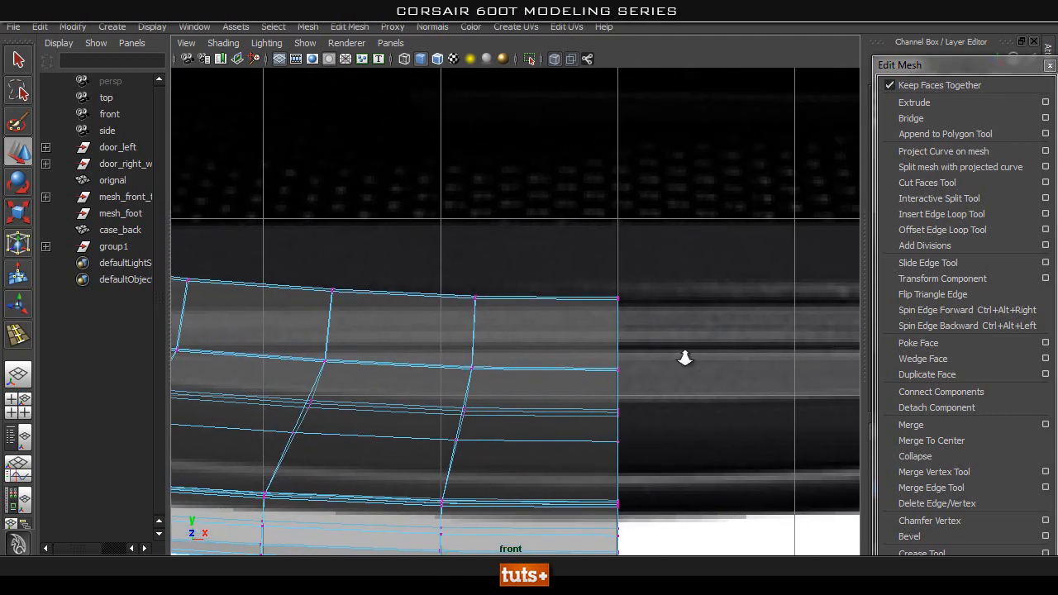
pyautogui.keyDown('alt'); pyautogui.moveTo(692, 361); pyautogui.dragTo(524, 359, button='right'); pyautogui.keyUp('alt')
pyautogui.keyDown('alt'); pyautogui.moveTo(524, 358); pyautogui.dragTo(535, 381, button='middle'); pyautogui.keyUp('alt')
pyautogui.keyDown('alt'); pyautogui.moveTo(405, 394); pyautogui.dragTo(666, 392, button='right'); pyautogui.keyUp('alt')
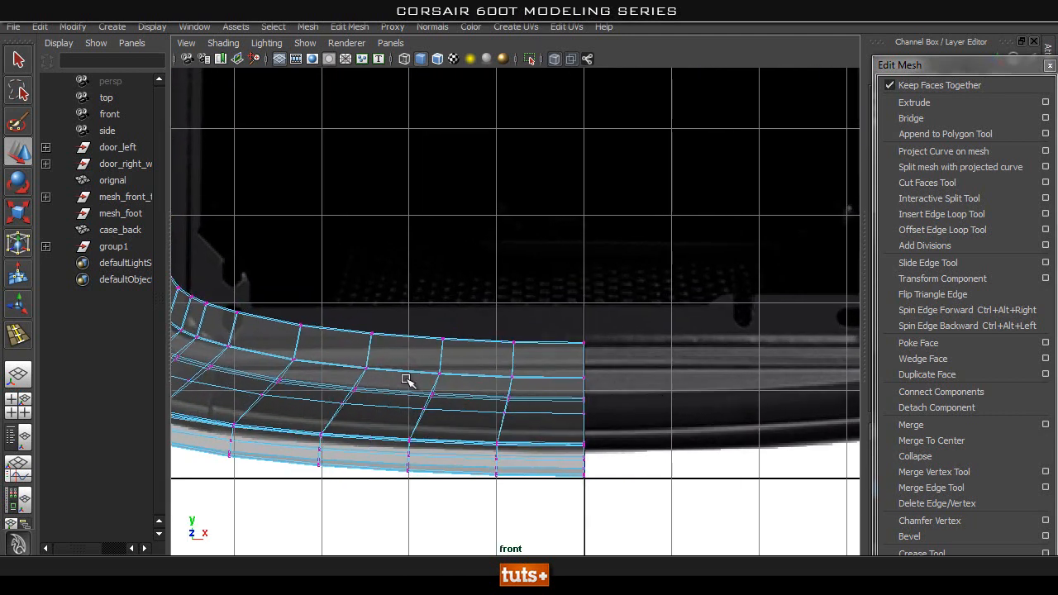
pyautogui.keyDown('alt'); pyautogui.moveTo(264, 374); pyautogui.dragTo(497, 371, button='middle'); pyautogui.keyUp('alt')
pyautogui.keyDown('alt'); pyautogui.moveTo(404, 368); pyautogui.dragTo(538, 373, button='right'); pyautogui.keyUp('alt')
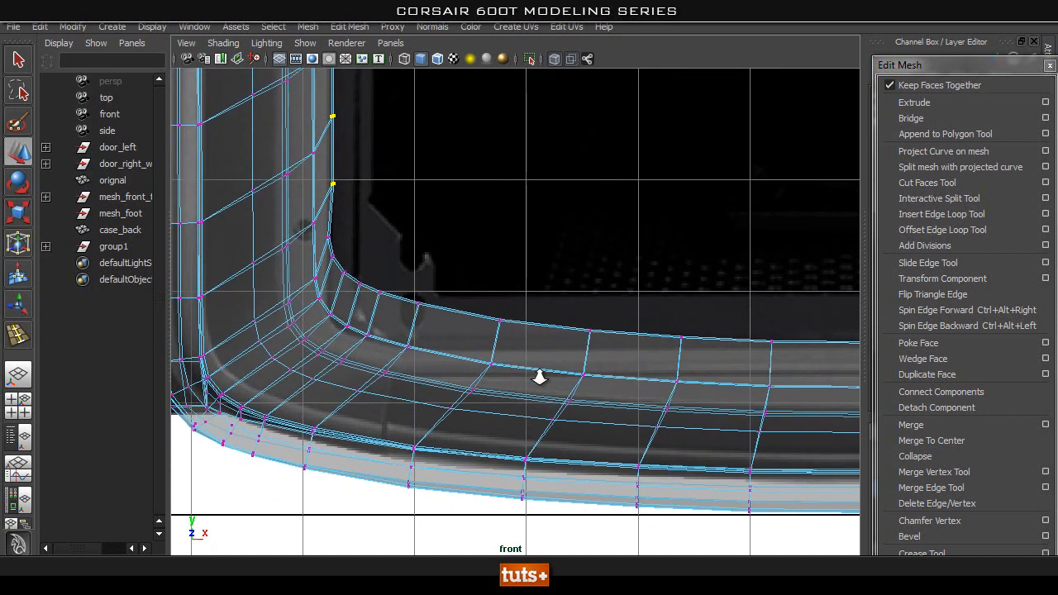
pyautogui.keyDown('alt'); pyautogui.moveTo(668, 402); pyautogui.dragTo(477, 377, button='middle'); pyautogui.keyUp('alt')
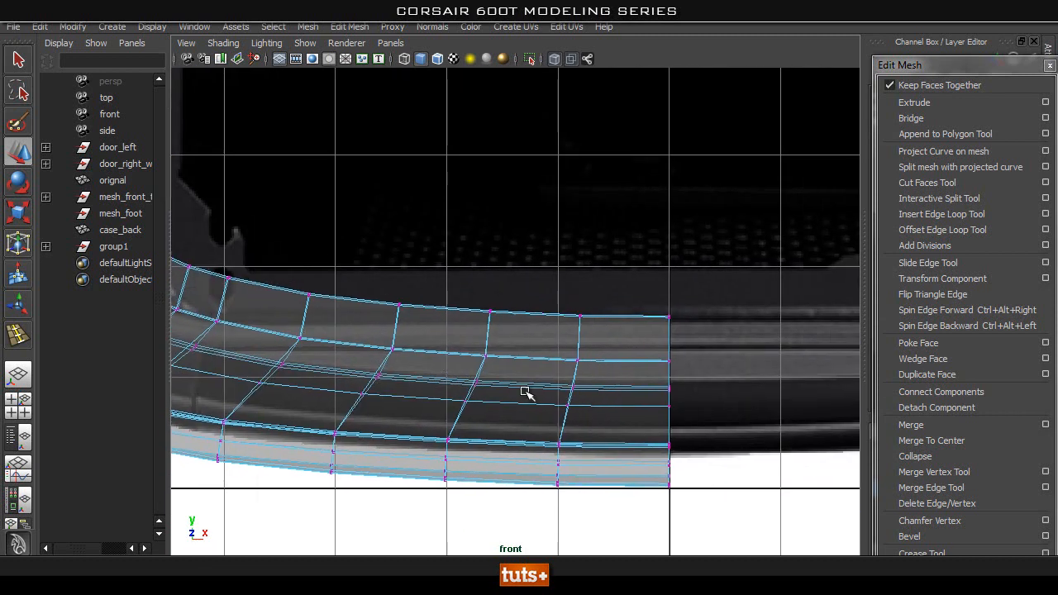
pyautogui.keyDown('alt'); pyautogui.moveTo(647, 402); pyautogui.dragTo(564, 383, button='middle'); pyautogui.keyUp('alt')
pyautogui.keyDown('alt'); pyautogui.moveTo(594, 429); pyautogui.dragTo(531, 415, button='right'); pyautogui.keyUp('alt')
pyautogui.keyDown('alt'); pyautogui.moveTo(447, 383); pyautogui.dragTo(676, 411, button='middle'); pyautogui.keyUp('alt')
pyautogui.keyDown('alt'); pyautogui.moveTo(327, 386); pyautogui.dragTo(367, 372, button='right'); pyautogui.keyUp('alt')
pyautogui.keyDown('alt'); pyautogui.moveTo(367, 373); pyautogui.dragTo(192, 346, button='middle'); pyautogui.keyUp('alt')
pyautogui.keyDown('alt'); pyautogui.moveTo(494, 292); pyautogui.dragTo(690, 382, button='middle'); pyautogui.keyUp('alt')
pyautogui.keyDown('alt'); pyautogui.moveTo(689, 383); pyautogui.dragTo(500, 352, button='right'); pyautogui.keyUp('alt')
pyautogui.keyDown('alt'); pyautogui.moveTo(647, 296); pyautogui.dragTo(640, 433, button='middle'); pyautogui.keyUp('alt')
pyautogui.keyDown('alt'); pyautogui.moveTo(560, 457); pyautogui.dragTo(571, 333, button='middle'); pyautogui.keyUp('alt')
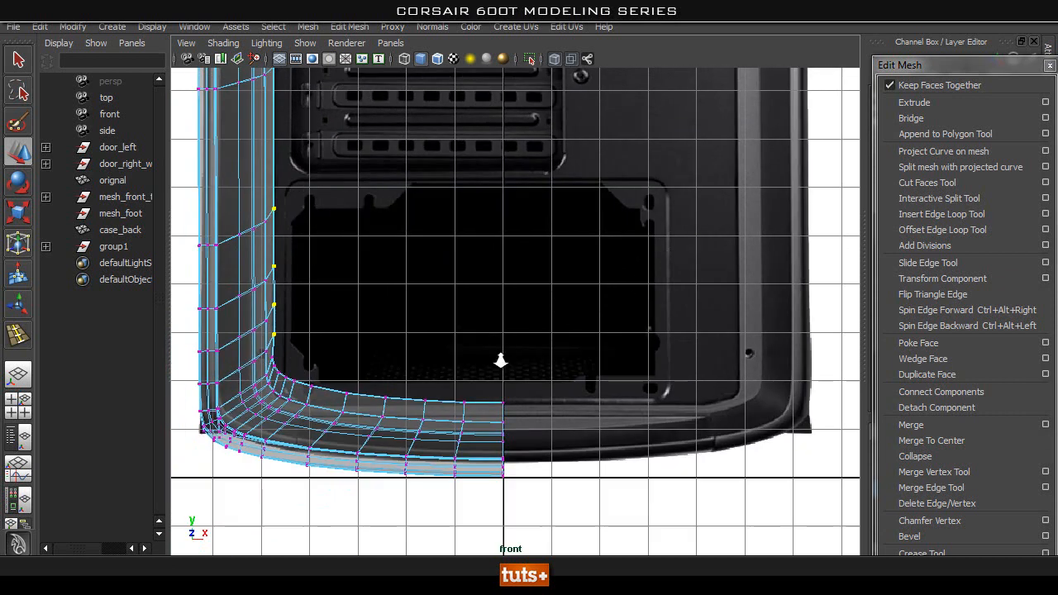
pyautogui.keyDown('alt'); pyautogui.moveTo(571, 333); pyautogui.dragTo(714, 412, button='right'); pyautogui.keyUp('alt')
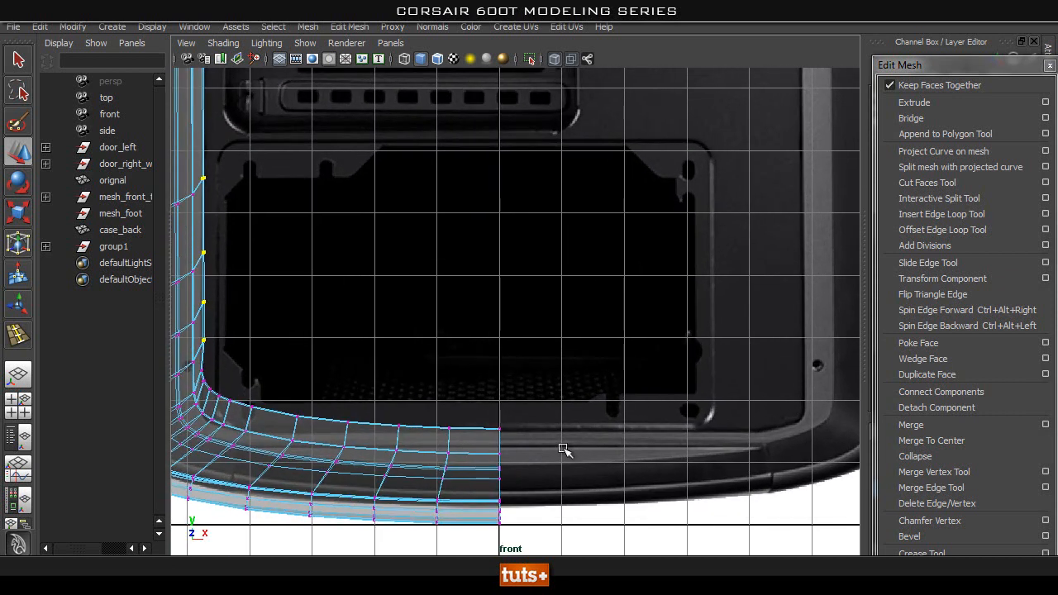
pyautogui.keyDown('alt'); pyautogui.moveTo(310, 315); pyautogui.dragTo(451, 236, button='middle'); pyautogui.keyUp('alt')
pyautogui.keyDown('alt'); pyautogui.moveTo(449, 321); pyautogui.dragTo(425, 319, button='middle'); pyautogui.keyUp('alt')
pyautogui.keyDown('alt'); pyautogui.moveTo(424, 319); pyautogui.dragTo(648, 417, button='right'); pyautogui.keyUp('alt')
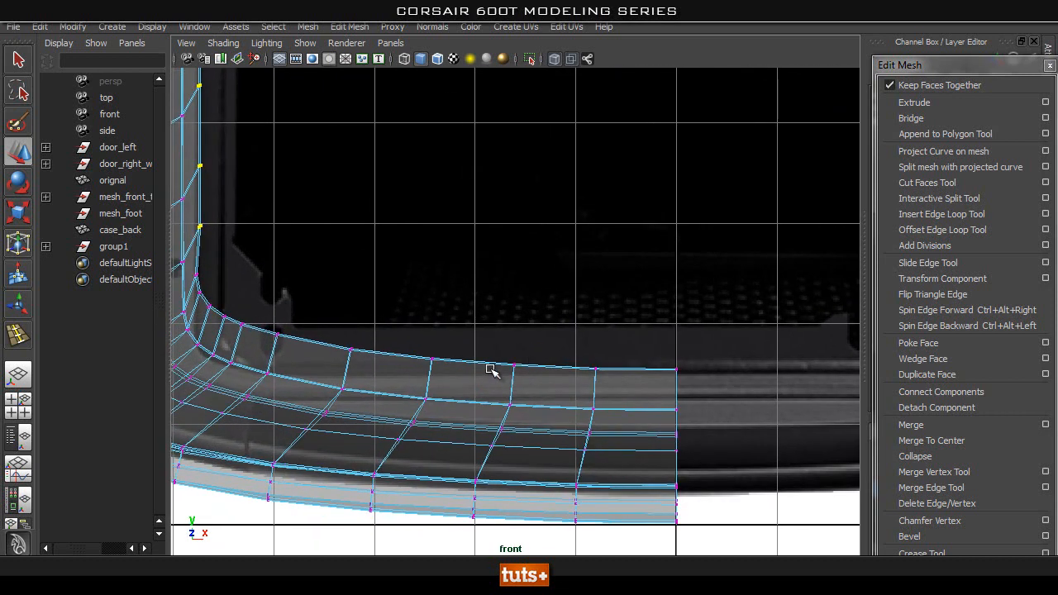
pyautogui.keyDown('alt'); pyautogui.moveTo(490, 370); pyautogui.dragTo(670, 326, button='middle'); pyautogui.keyUp('alt')
pyautogui.keyDown('alt'); pyautogui.moveTo(572, 260); pyautogui.dragTo(454, 322, button='right'); pyautogui.keyUp('alt')
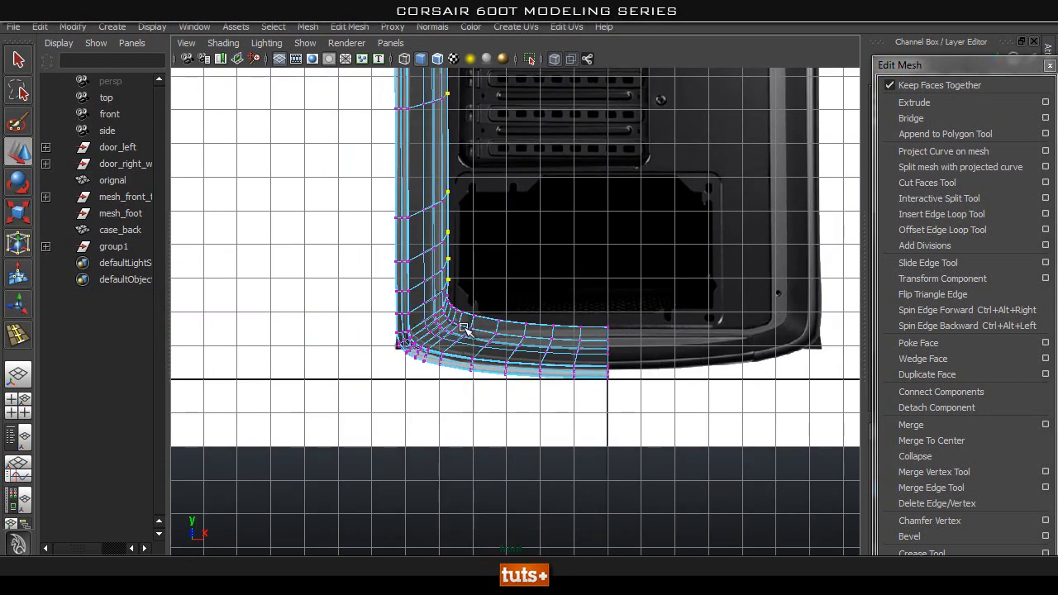
pyautogui.keyDown('alt'); pyautogui.moveTo(582, 254); pyautogui.dragTo(591, 282, button='middle'); pyautogui.keyUp('alt')
pyautogui.keyDown('alt'); pyautogui.moveTo(591, 282); pyautogui.dragTo(787, 318, button='right'); pyautogui.keyUp('alt')
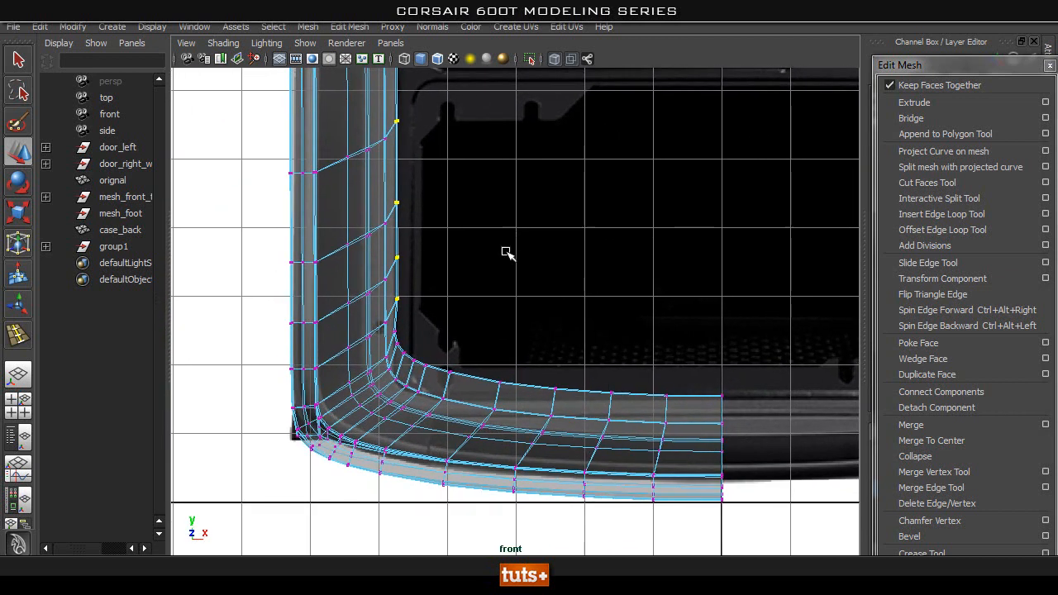
pyautogui.keyDown('alt'); pyautogui.moveTo(289, 321); pyautogui.dragTo(335, 257, button='middle'); pyautogui.keyUp('alt')
pyautogui.keyDown('alt'); pyautogui.moveTo(336, 257); pyautogui.dragTo(501, 263, button='right'); pyautogui.keyUp('alt')
pyautogui.keyDown('alt'); pyautogui.moveTo(414, 219); pyautogui.dragTo(589, 307, button='middle'); pyautogui.keyUp('alt')
pyautogui.keyDown('alt'); pyautogui.moveTo(528, 180); pyautogui.dragTo(530, 212, button='middle'); pyautogui.keyUp('alt')
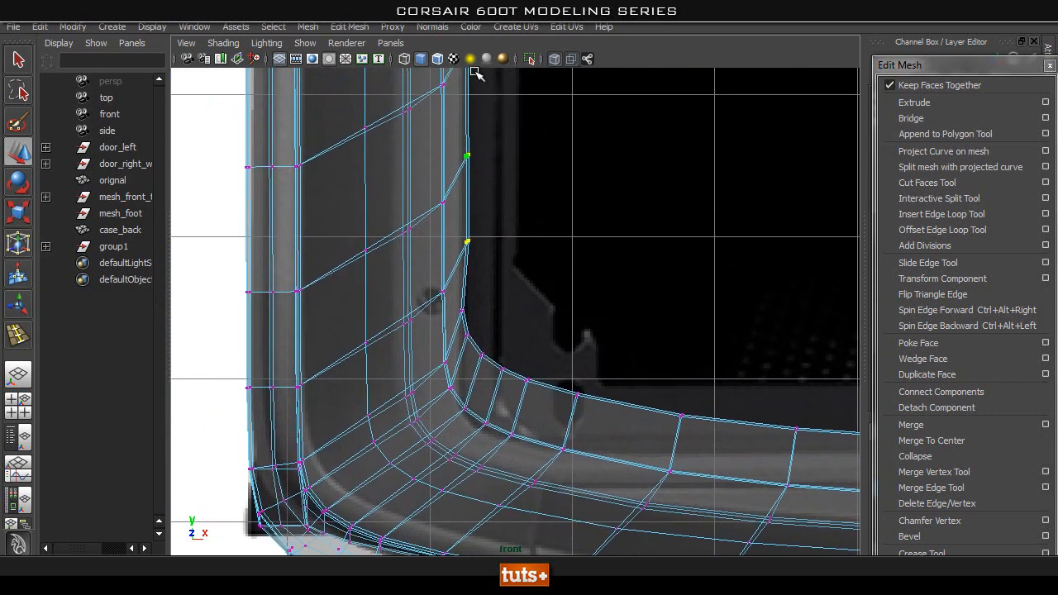
# Switch X-Ray shading off and on to compare the frame's lower and upper corners with the reference image.
pyautogui.click(557, 60)
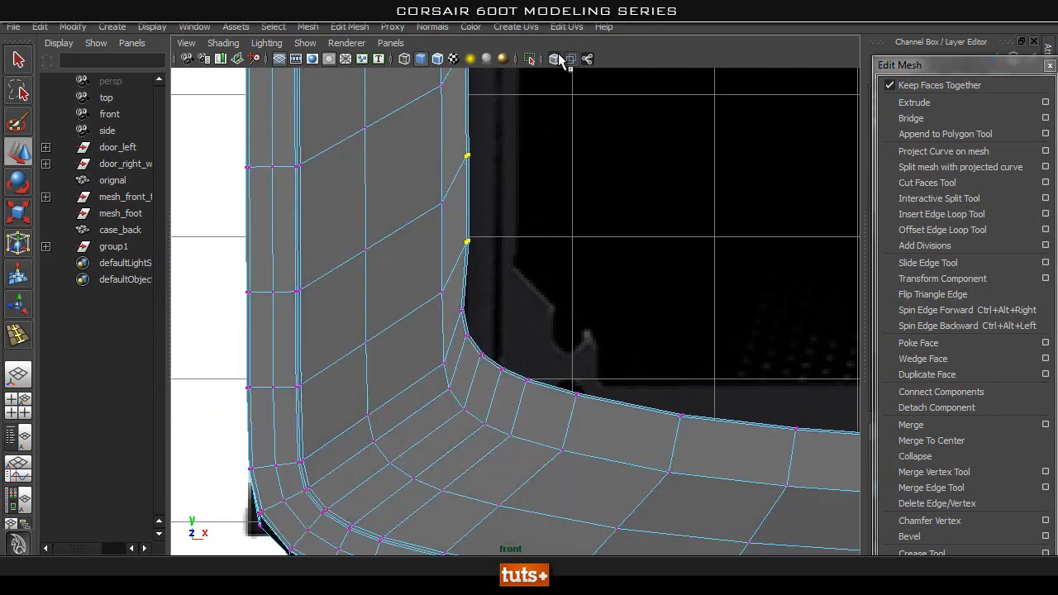
pyautogui.click(557, 60)
pyautogui.click(558, 59)
pyautogui.keyDown('alt'); pyautogui.moveTo(624, 199); pyautogui.dragTo(506, 188, button='right'); pyautogui.keyUp('alt')
pyautogui.moveTo(505, 187)
pyautogui.keyDown('alt'); pyautogui.mouseDown(button='middle')
pyautogui.moveTo(507, 170)
pyautogui.moveTo(517, 537)
pyautogui.mouseUp(button='middle'); pyautogui.keyUp('alt')
pyautogui.keyDown('alt'); pyautogui.moveTo(476, 87); pyautogui.dragTo(479, 536, button='middle'); pyautogui.keyUp('alt')
pyautogui.keyDown('alt'); pyautogui.moveTo(479, 116); pyautogui.dragTo(481, 446, button='middle'); pyautogui.keyUp('alt')
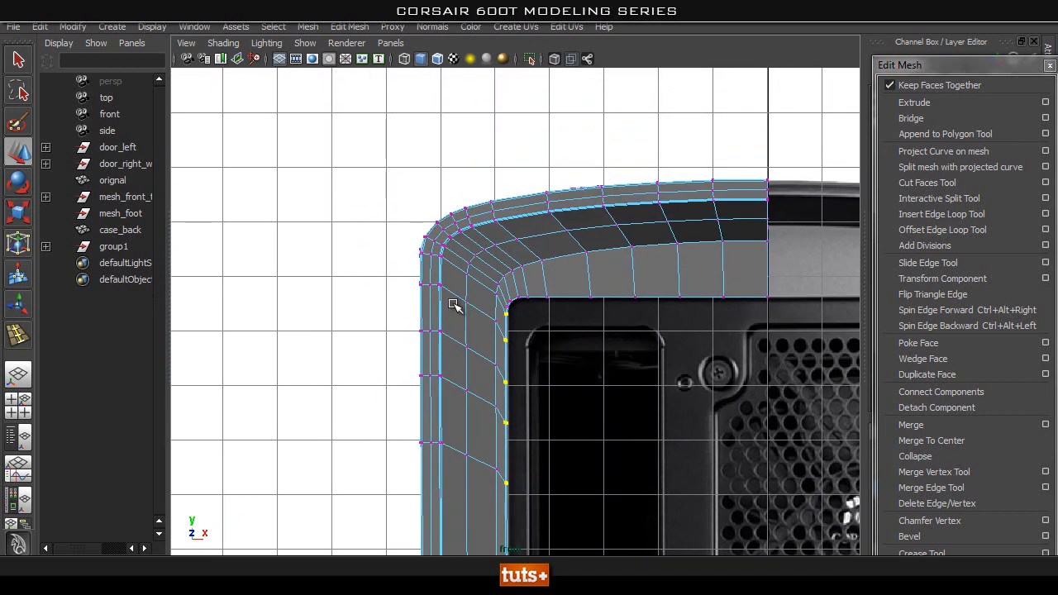
pyautogui.keyDown('alt'); pyautogui.moveTo(454, 305); pyautogui.dragTo(585, 253, button='right'); pyautogui.keyUp('alt')
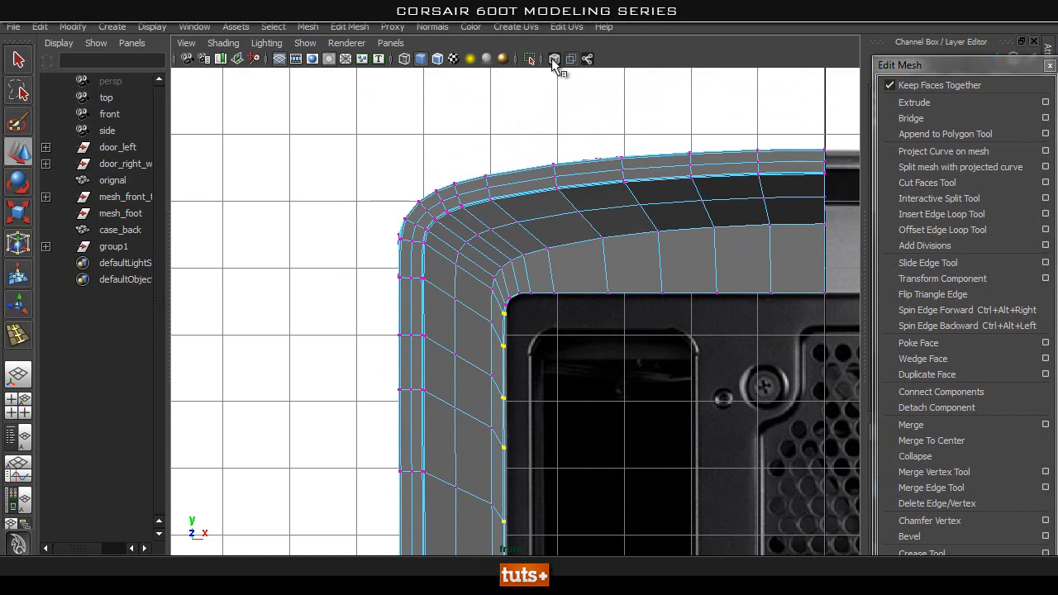
pyautogui.click(554, 60)
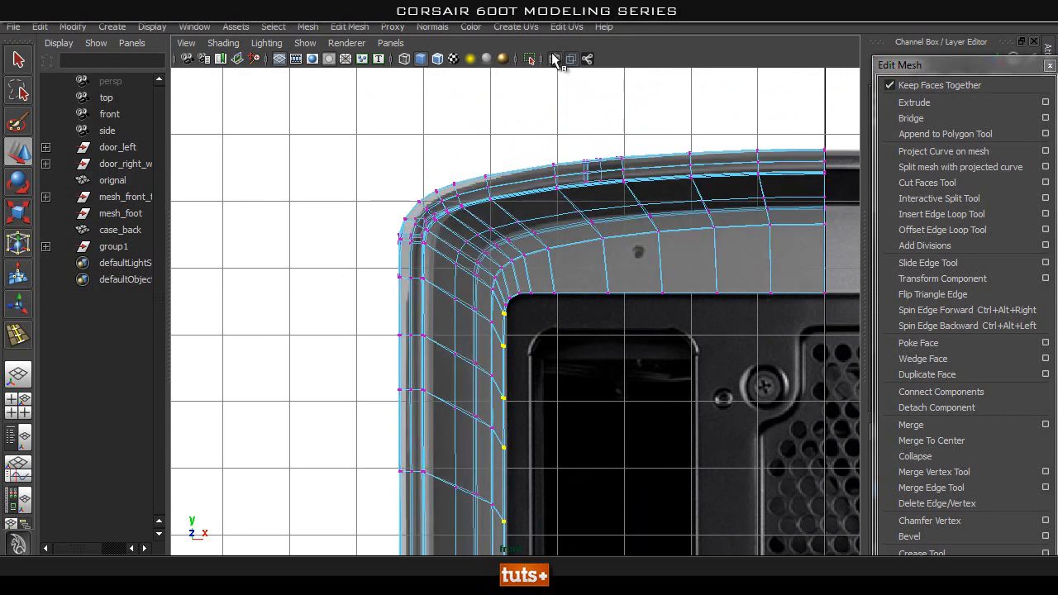
pyautogui.click(554, 59)
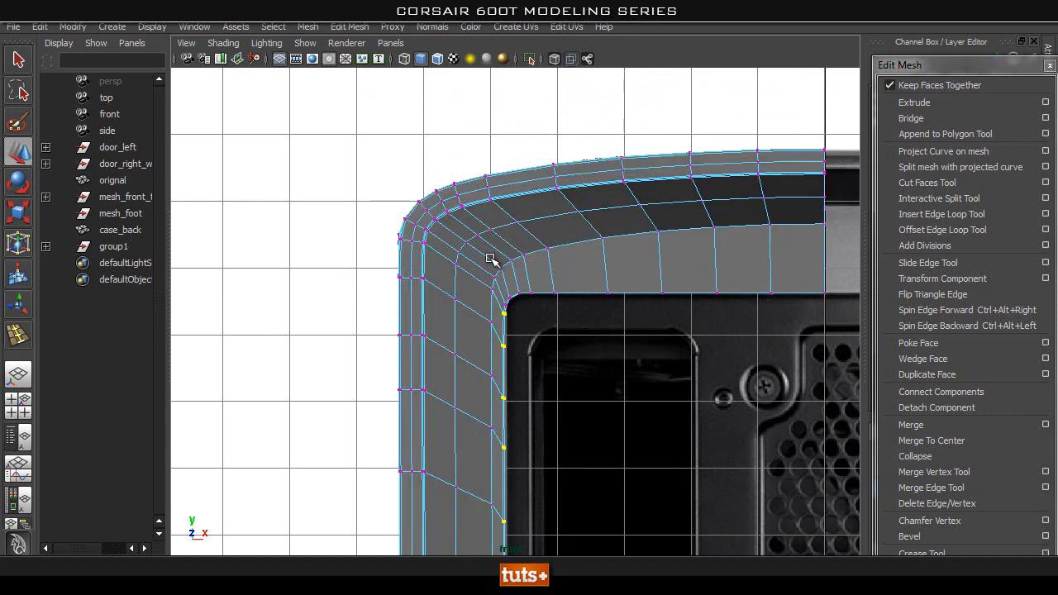
pyautogui.click(552, 59)
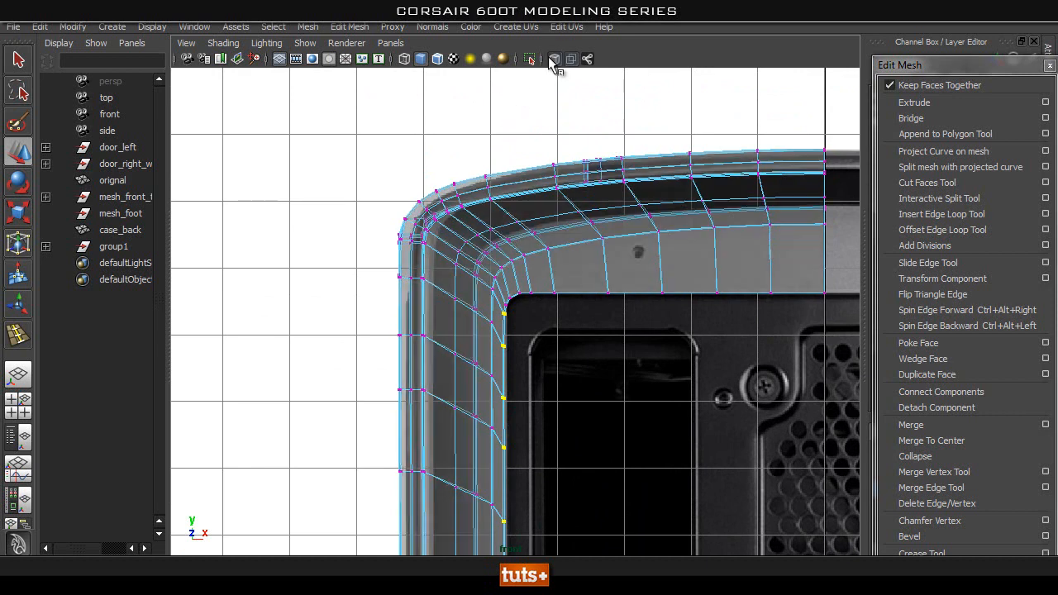
pyautogui.keyDown('alt'); pyautogui.moveTo(696, 216); pyautogui.dragTo(565, 242, button='middle'); pyautogui.keyUp('alt')
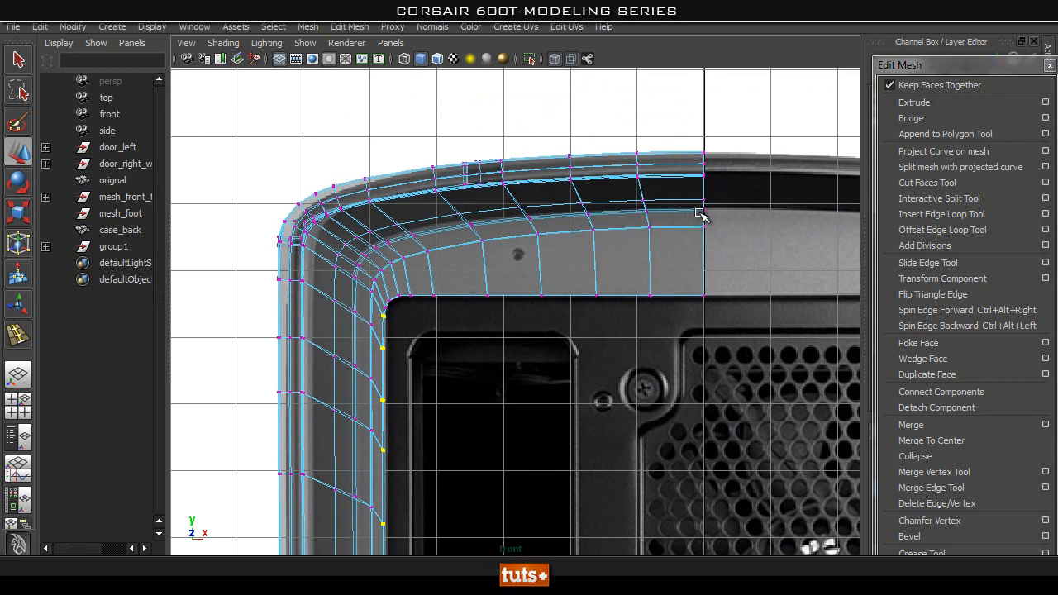
# Inspect the depth of the frame's upper recess and inner strip in the perspective view with X-Ray shading off.
pyautogui.press('space')
pyautogui.moveTo(634, 238); pyautogui.dragTo(630, 199)
pyautogui.keyDown('alt'); pyautogui.moveTo(704, 257); pyautogui.dragTo(657, 267); pyautogui.keyUp('alt')
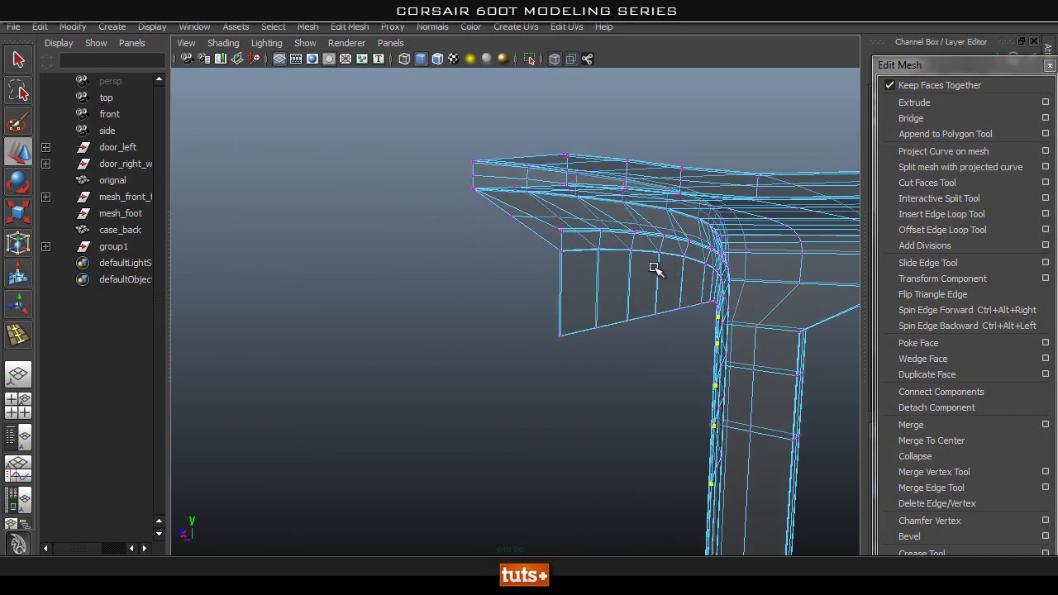
pyautogui.moveTo(509, 255)
pyautogui.keyDown('alt'); pyautogui.mouseDown()
pyautogui.moveTo(586, 207)
pyautogui.moveTo(592, 247)
pyautogui.moveTo(435, 253)
pyautogui.mouseUp(); pyautogui.keyUp('alt')
pyautogui.click(555, 62)
pyautogui.moveTo(390, 238)
pyautogui.keyDown('alt'); pyautogui.mouseDown(button='right')
pyautogui.moveTo(589, 261)
pyautogui.moveTo(499, 298)
pyautogui.mouseUp(button='right'); pyautogui.keyUp('alt')
pyautogui.keyDown('alt'); pyautogui.moveTo(484, 278); pyautogui.dragTo(622, 312); pyautogui.keyUp('alt')
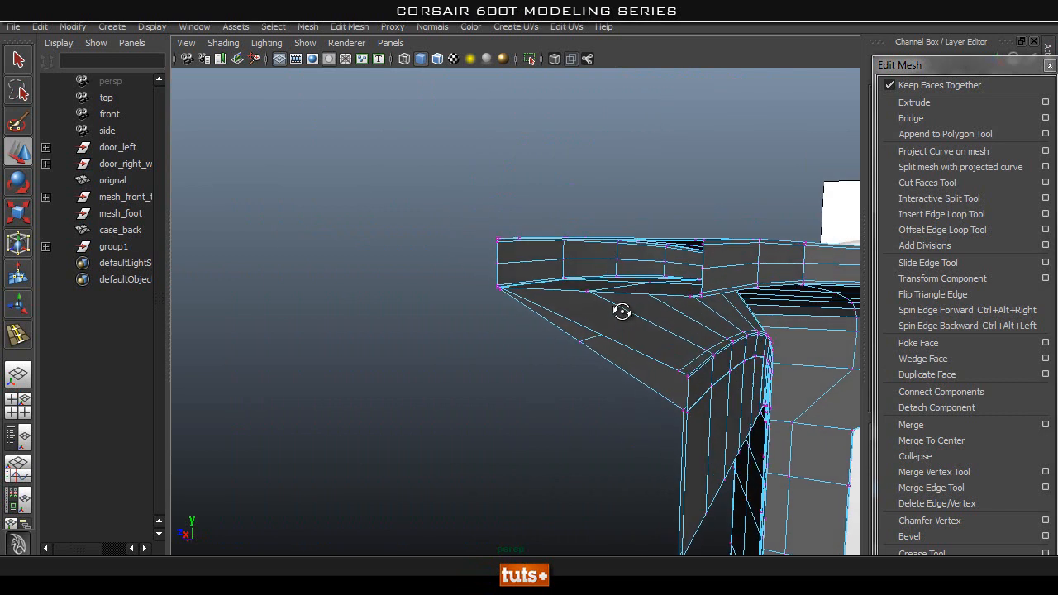
pyautogui.keyDown('alt'); pyautogui.moveTo(493, 280); pyautogui.dragTo(585, 169); pyautogui.keyUp('alt')
# Select the edge loop where the dark recess meets the flat inner strip of case_back in the front view.
pyautogui.press('space')
pyautogui.keyDown('alt'); pyautogui.moveTo(595, 205); pyautogui.dragTo(586, 135, button='middle'); pyautogui.keyUp('alt')
pyautogui.click(555, 60)
pyautogui.scroll(2, 496, 158)
pyautogui.keyDown('alt'); pyautogui.moveTo(533, 203); pyautogui.dragTo(554, 370, button='middle'); pyautogui.keyUp('alt')
pyautogui.scroll(2, 707, 264)
pyautogui.click(552, 61)
pyautogui.moveTo(582, 256); pyautogui.dragTo(585, 205, button='right')
pyautogui.scroll(-3, 614, 249)
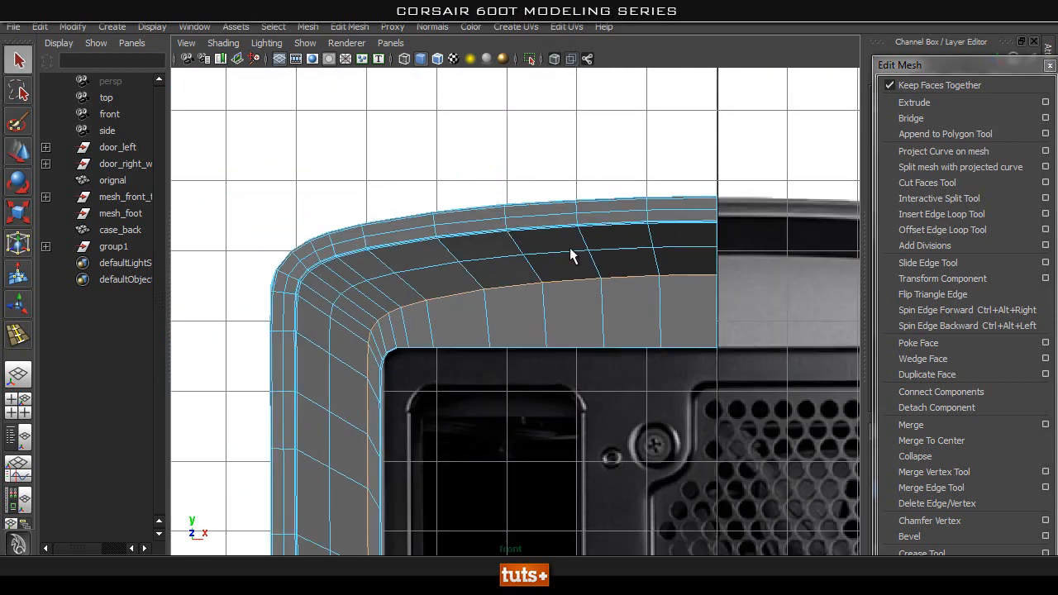
# Turn X-Ray shading on and try to scale the selected edge loop against the rear panel reference.
pyautogui.click(555, 60)
pyautogui.scroll(-1, 624, 260)
pyautogui.keyDown('alt'); pyautogui.moveTo(590, 188); pyautogui.dragTo(588, 42, button='middle'); pyautogui.keyUp('alt')
pyautogui.press('r')
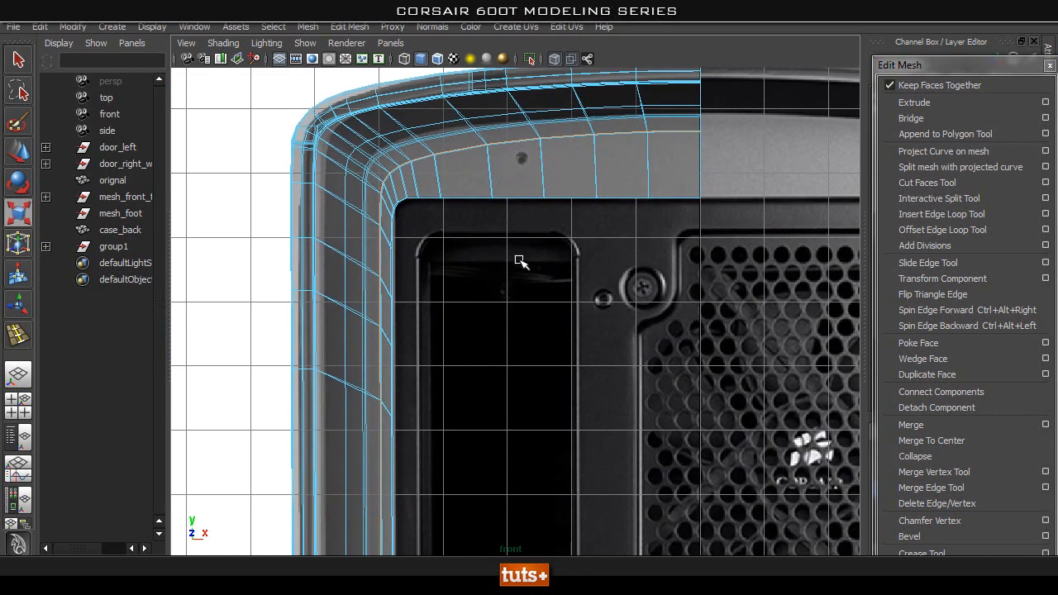
pyautogui.scroll(-5, 562, 331)
pyautogui.keyDown('alt'); pyautogui.moveTo(567, 432); pyautogui.dragTo(533, 402, button='middle'); pyautogui.keyUp('alt')
pyautogui.moveTo(538, 472); pyautogui.dragTo(545, 468)
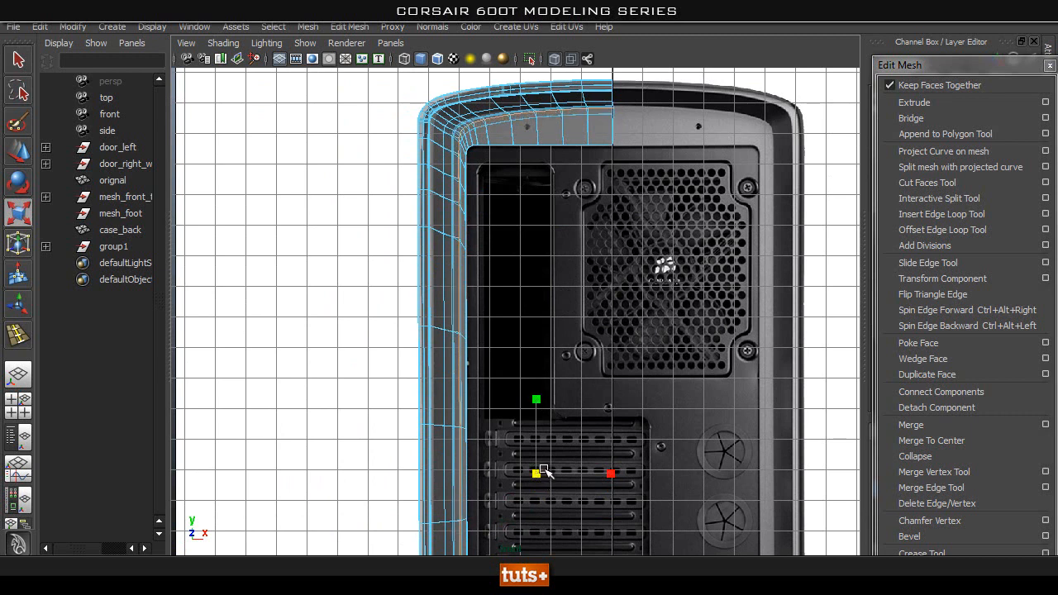
pyautogui.keyDown('alt'); pyautogui.moveTo(646, 175); pyautogui.dragTo(653, 271, button='middle'); pyautogui.keyUp('alt')
# Delete the redundant edge loop lying almost on top of the one between the recess and the inner strip.
pyautogui.press('space')
pyautogui.moveTo(652, 271); pyautogui.dragTo(515, 232)
pyautogui.click(554, 61)
pyautogui.moveTo(582, 211)
pyautogui.keyDown('alt'); pyautogui.mouseDown()
pyautogui.moveTo(680, 243)
pyautogui.moveTo(604, 325)
pyautogui.moveTo(653, 290)
pyautogui.mouseUp(); pyautogui.keyUp('alt')
pyautogui.scroll(3, 515, 297)
pyautogui.moveTo(515, 298)
pyautogui.keyDown('alt'); pyautogui.mouseDown()
pyautogui.moveTo(484, 295)
pyautogui.moveTo(515, 306)
pyautogui.mouseUp(); pyautogui.keyUp('alt')
pyautogui.keyDown('alt'); pyautogui.moveTo(435, 312); pyautogui.dragTo(590, 358); pyautogui.keyUp('alt')
pyautogui.moveTo(669, 366); pyautogui.dragTo(647, 323, button='right')
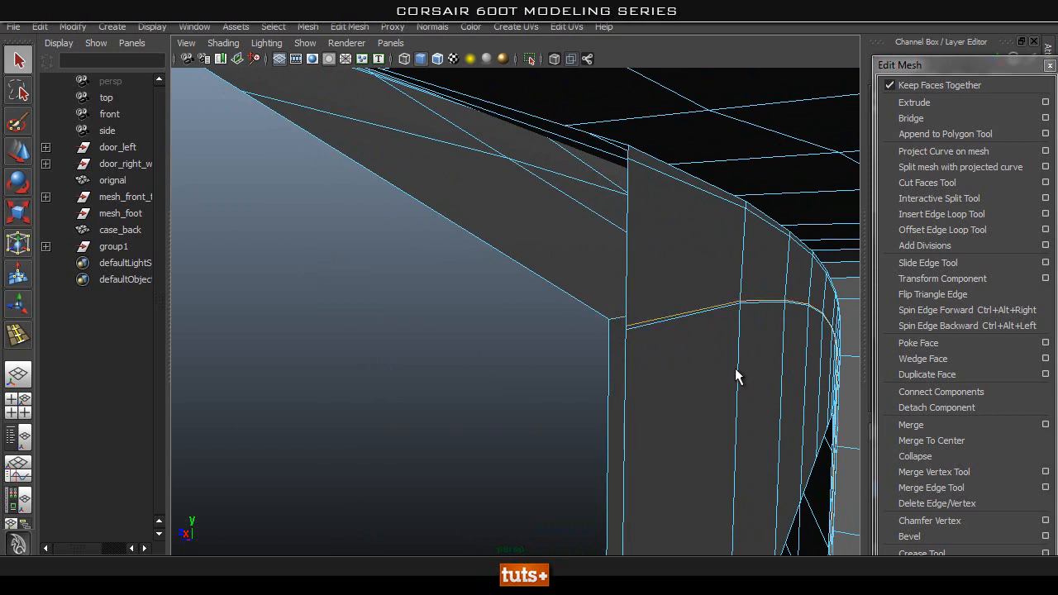
pyautogui.scroll(5, 725, 370)
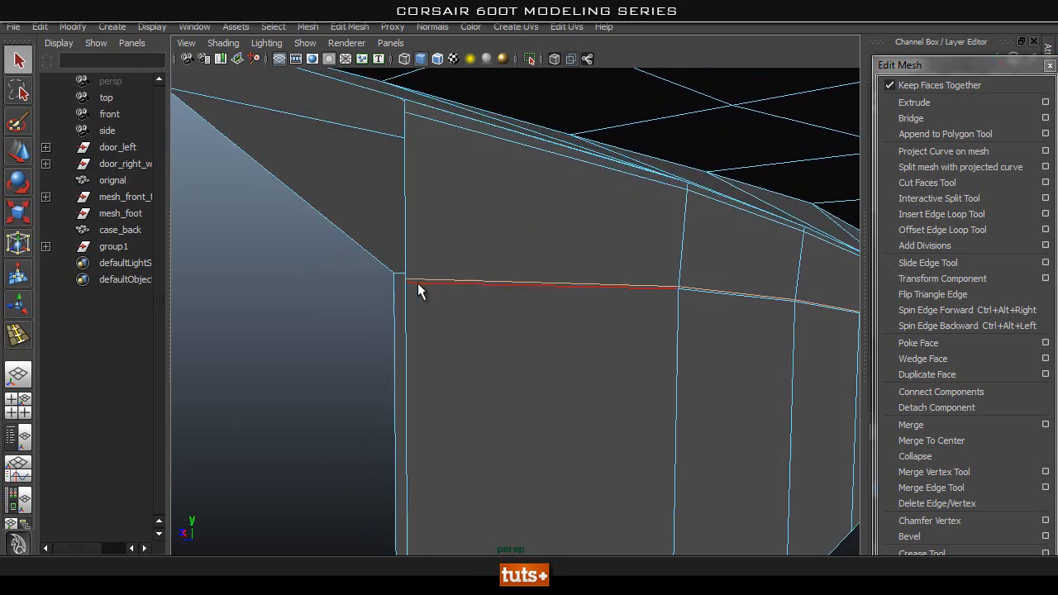
pyautogui.keyDown('shift'); pyautogui.moveTo(590, 361); pyautogui.dragTo(518, 373, button='right'); pyautogui.keyUp('shift')
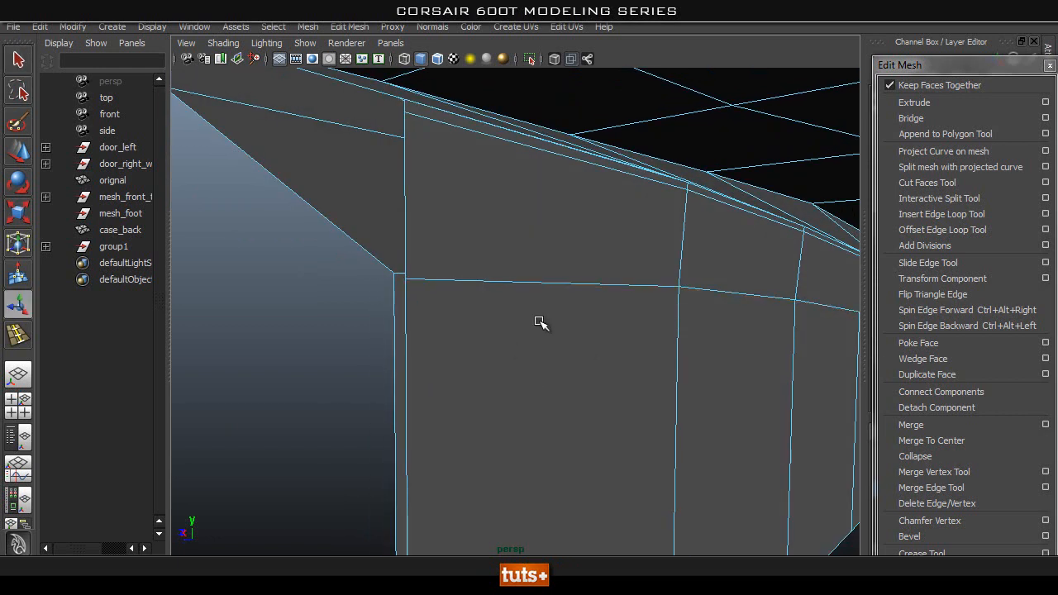
# Select the remaining edge loop along the recess and inner strip boundary in the perspective view.
pyautogui.keyDown('alt'); pyautogui.moveTo(728, 351); pyautogui.dragTo(640, 392, button='right'); pyautogui.keyUp('alt')
pyautogui.keyDown('alt'); pyautogui.moveTo(641, 393); pyautogui.dragTo(512, 306, button='middle'); pyautogui.keyUp('alt')
pyautogui.keyDown('alt'); pyautogui.moveTo(361, 344); pyautogui.dragTo(467, 364); pyautogui.keyUp('alt')
pyautogui.keyDown('alt'); pyautogui.moveTo(541, 296); pyautogui.dragTo(585, 302); pyautogui.keyUp('alt')
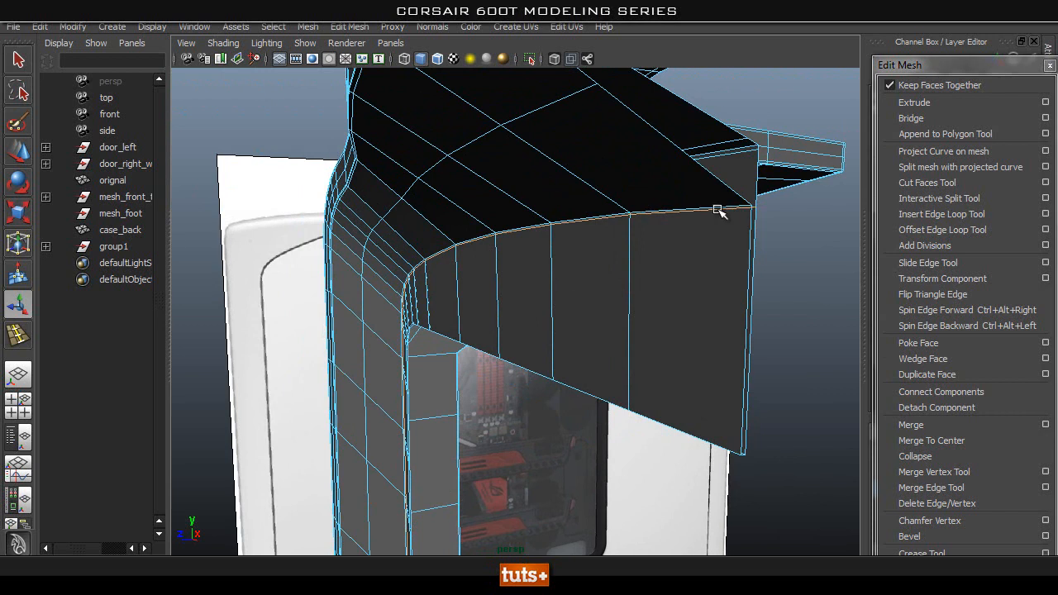
pyautogui.keyDown('alt'); pyautogui.moveTo(642, 244); pyautogui.dragTo(710, 241, button='right'); pyautogui.keyUp('alt')
pyautogui.keyDown('alt'); pyautogui.moveTo(742, 204); pyautogui.dragTo(736, 215, button='middle'); pyautogui.keyUp('alt')
pyautogui.keyDown('alt'); pyautogui.moveTo(737, 215); pyautogui.dragTo(626, 248); pyautogui.keyUp('alt')
pyautogui.keyDown('alt'); pyautogui.moveTo(626, 248); pyautogui.dragTo(692, 241, button='right'); pyautogui.keyUp('alt')
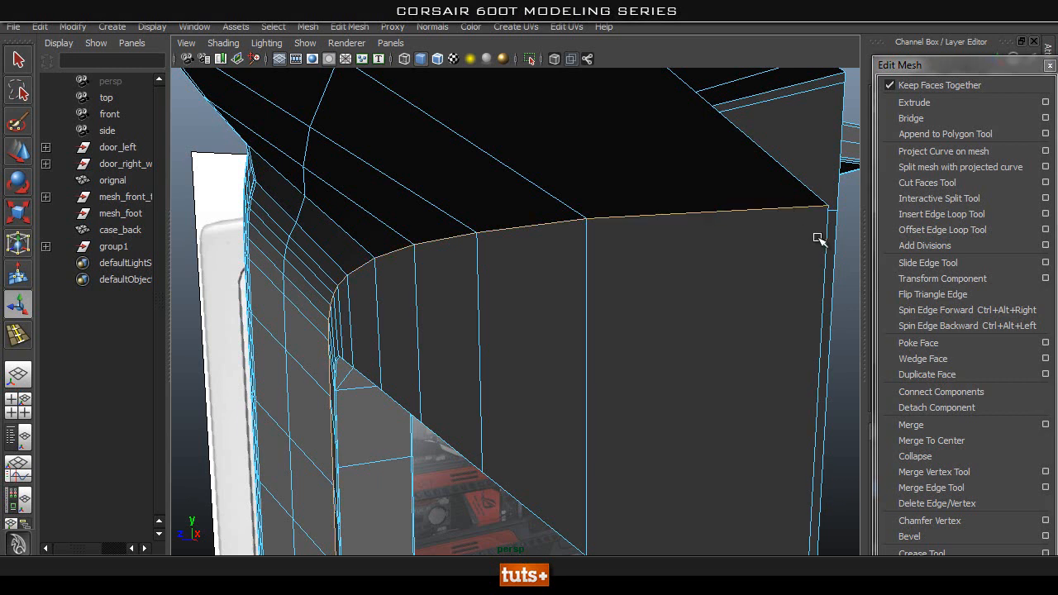
pyautogui.keyDown('alt'); pyautogui.moveTo(816, 276); pyautogui.dragTo(793, 278); pyautogui.keyUp('alt')
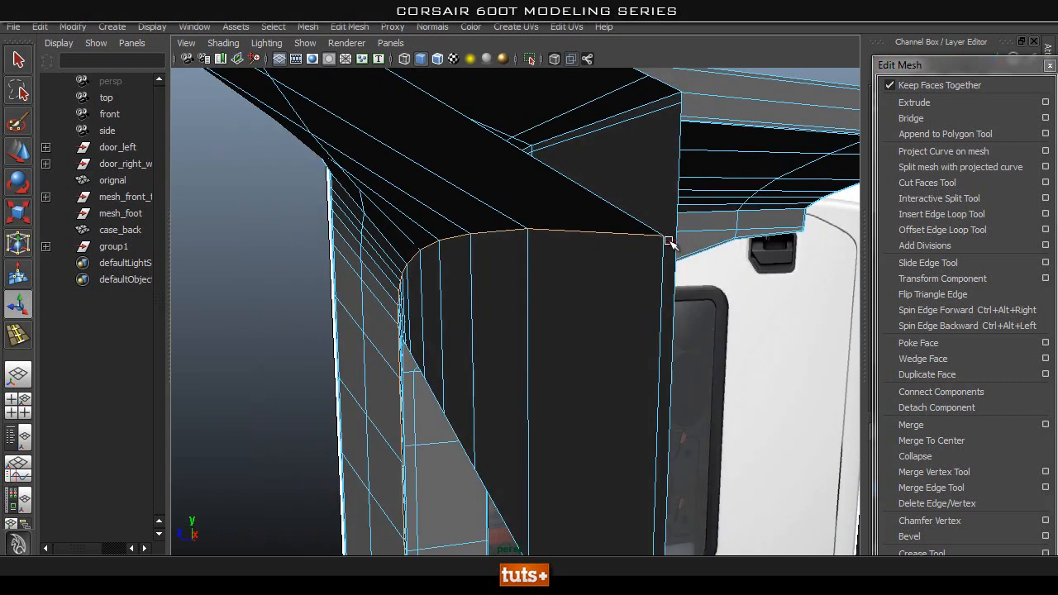
# Scale the selected edge loop of case_back vertically in the front view with X-Ray shading on, matching the top border of the reference.
pyautogui.press('space')
pyautogui.moveTo(596, 275); pyautogui.dragTo(585, 331)
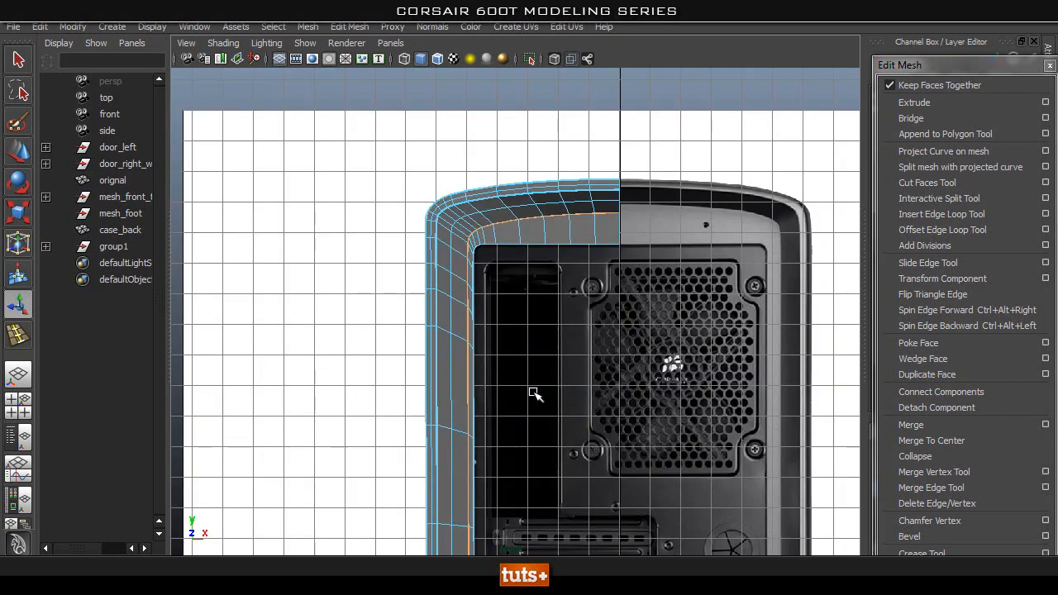
pyautogui.keyDown('alt'); pyautogui.moveTo(420, 362); pyautogui.dragTo(538, 397, button='right'); pyautogui.keyUp('alt')
pyautogui.press('r')
pyautogui.keyDown('alt'); pyautogui.moveTo(572, 414); pyautogui.dragTo(608, 374, button='middle'); pyautogui.keyUp('alt')
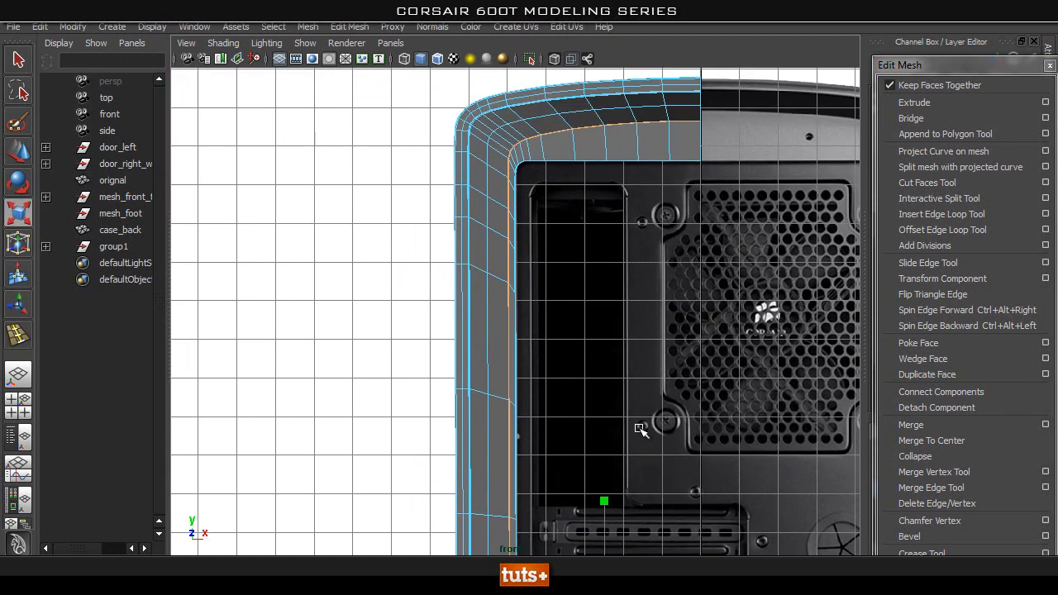
pyautogui.keyDown('alt'); pyautogui.moveTo(663, 397); pyautogui.dragTo(643, 236, button='middle'); pyautogui.keyUp('alt')
pyautogui.moveTo(579, 417); pyautogui.dragTo(624, 442)
pyautogui.keyDown('alt'); pyautogui.moveTo(638, 211); pyautogui.dragTo(632, 504, button='middle'); pyautogui.keyUp('alt')
pyautogui.keyDown('alt'); pyautogui.moveTo(545, 393); pyautogui.dragTo(664, 397, button='right'); pyautogui.keyUp('alt')
pyautogui.moveTo(673, 389)
pyautogui.keyDown('alt'); pyautogui.mouseDown(button='middle')
pyautogui.moveTo(642, 390)
pyautogui.moveTo(581, 322)
pyautogui.moveTo(567, 181)
pyautogui.mouseUp(button='middle'); pyautogui.keyUp('alt')
pyautogui.click(555, 60)
pyautogui.keyDown('alt'); pyautogui.moveTo(593, 237); pyautogui.dragTo(521, 322, button='right'); pyautogui.keyUp('alt')
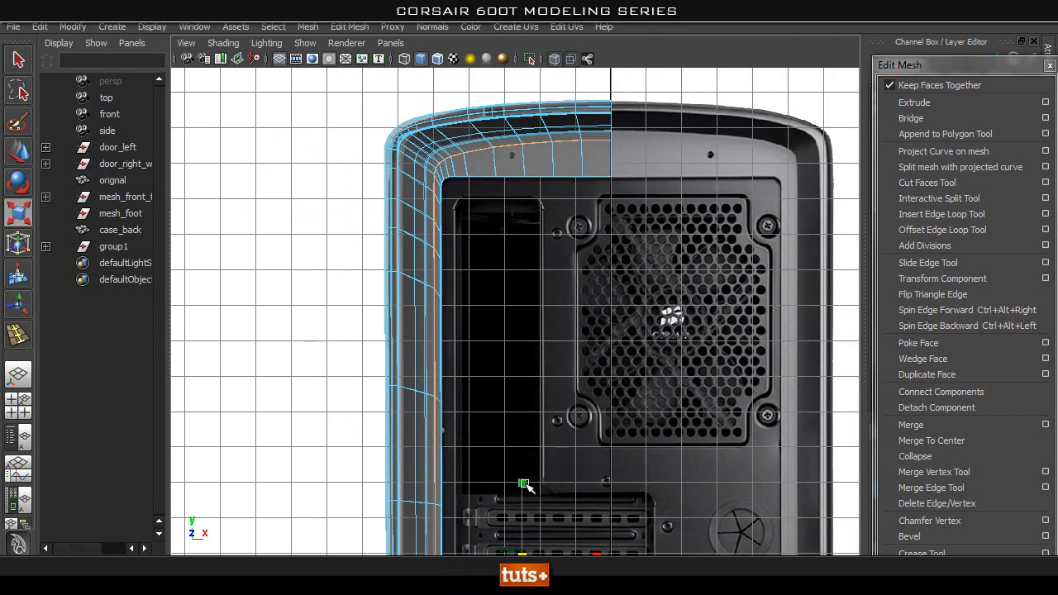
pyautogui.moveTo(518, 481); pyautogui.dragTo(518, 481)
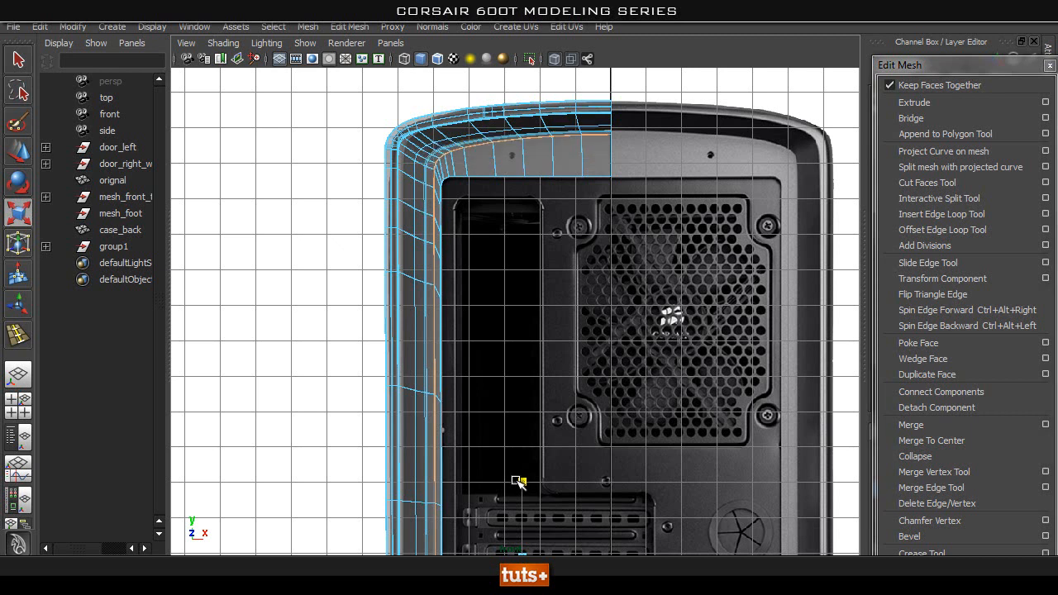
# Scale the same edge loop horizontally so its side run follows the inner strip boundary on the reference.
pyautogui.keyDown('alt'); pyautogui.moveTo(552, 533); pyautogui.dragTo(598, 419, button='middle'); pyautogui.keyUp('alt')
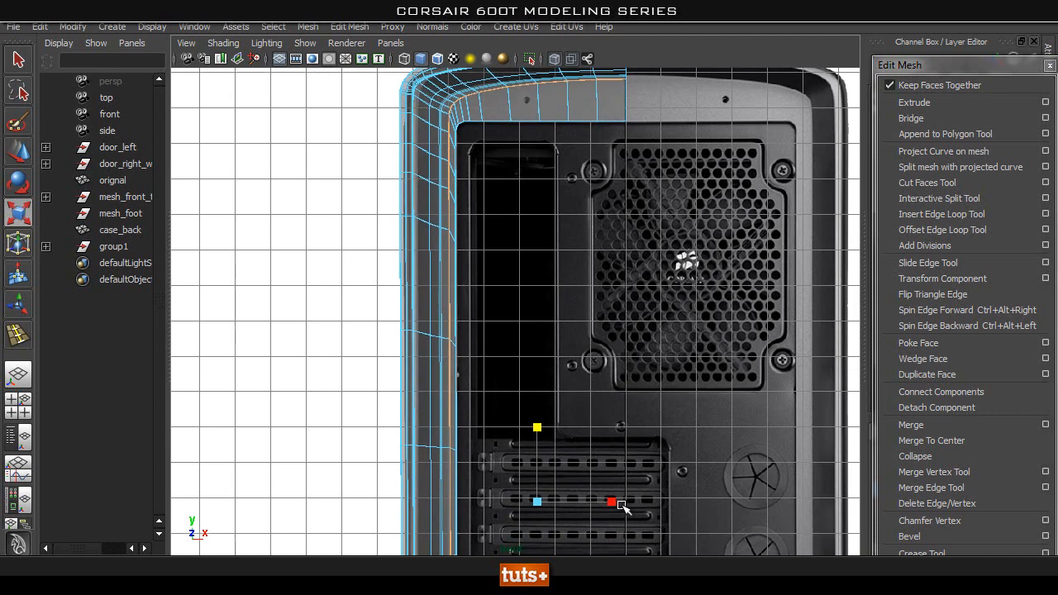
pyautogui.moveTo(615, 503); pyautogui.dragTo(617, 504)
pyautogui.keyDown('alt'); pyautogui.moveTo(534, 454); pyautogui.dragTo(551, 203, button='middle'); pyautogui.keyUp('alt')
pyautogui.keyDown('alt'); pyautogui.moveTo(556, 105); pyautogui.dragTo(580, 537, button='middle'); pyautogui.keyUp('alt')
pyautogui.keyDown('alt'); pyautogui.moveTo(616, 355); pyautogui.dragTo(843, 422, button='right'); pyautogui.keyUp('alt')
# Move the loop's displaced end vertex at the top of case_back back onto the vertical centre line.
pyautogui.keyDown('alt'); pyautogui.moveTo(637, 223); pyautogui.dragTo(597, 359, button='middle'); pyautogui.keyUp('alt')
pyautogui.keyDown('alt'); pyautogui.moveTo(597, 358); pyautogui.dragTo(693, 411, button='right'); pyautogui.keyUp('alt')
pyautogui.press('q')
pyautogui.moveTo(651, 380); pyautogui.dragTo(581, 275, button='right')
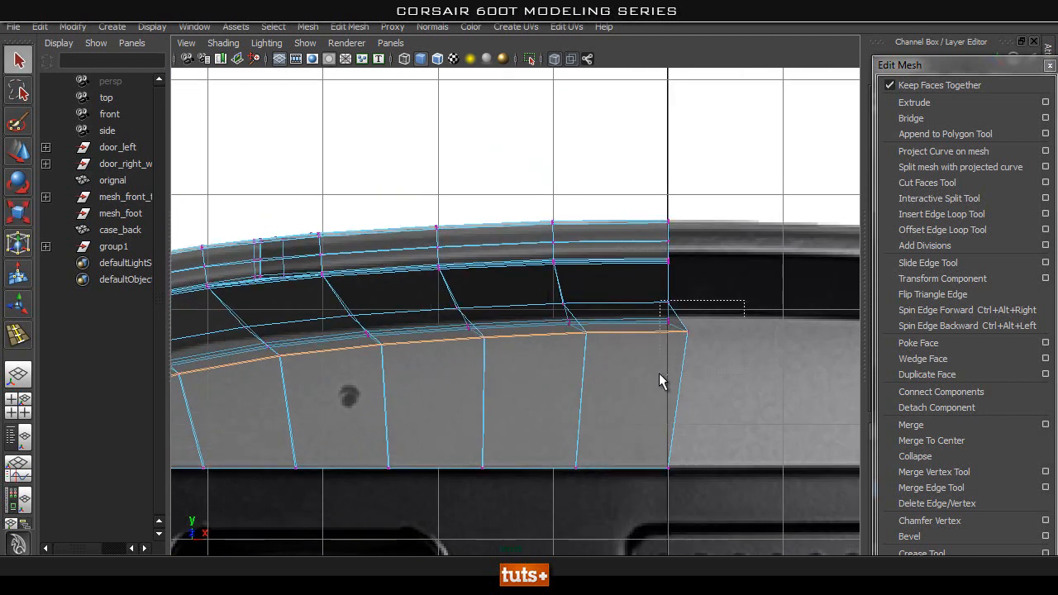
pyautogui.press('w')
pyautogui.moveTo(687, 331); pyautogui.dragTo(669, 327)
# Move the loop's displaced end vertex at the bottom of case_back back onto the vertical centre line.
pyautogui.keyDown('alt'); pyautogui.moveTo(564, 433); pyautogui.dragTo(427, 512, button='right'); pyautogui.keyUp('alt')
pyautogui.keyDown('alt'); pyautogui.moveTo(496, 525); pyautogui.dragTo(537, 91, button='middle'); pyautogui.keyUp('alt')
pyautogui.keyDown('alt'); pyautogui.moveTo(731, 318); pyautogui.dragTo(805, 314, button='right'); pyautogui.keyUp('alt')
pyautogui.keyDown('alt'); pyautogui.moveTo(634, 116); pyautogui.dragTo(612, 345, button='middle'); pyautogui.keyUp('alt')
pyautogui.keyDown('alt'); pyautogui.moveTo(613, 346); pyautogui.dragTo(685, 283, button='right'); pyautogui.keyUp('alt')
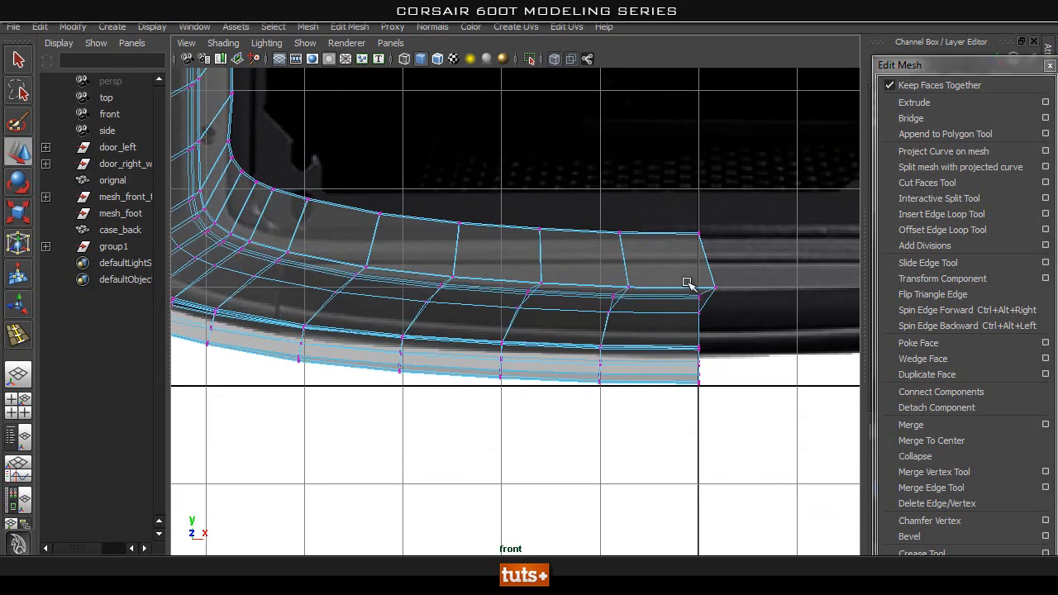
pyautogui.keyDown('alt'); pyautogui.moveTo(748, 265); pyautogui.dragTo(681, 254, button='middle'); pyautogui.keyUp('alt')
pyautogui.moveTo(638, 294); pyautogui.dragTo(638, 295)
pyautogui.click(687, 272)
pyautogui.moveTo(633, 297); pyautogui.dragTo(619, 293, button='middle')
# Inspect case_back in the perspective view with X-Ray off, previewing it smoothed and returning to the unsmoothed display.
pyautogui.keyDown('alt'); pyautogui.moveTo(414, 121); pyautogui.dragTo(592, 223, button='middle'); pyautogui.keyUp('alt')
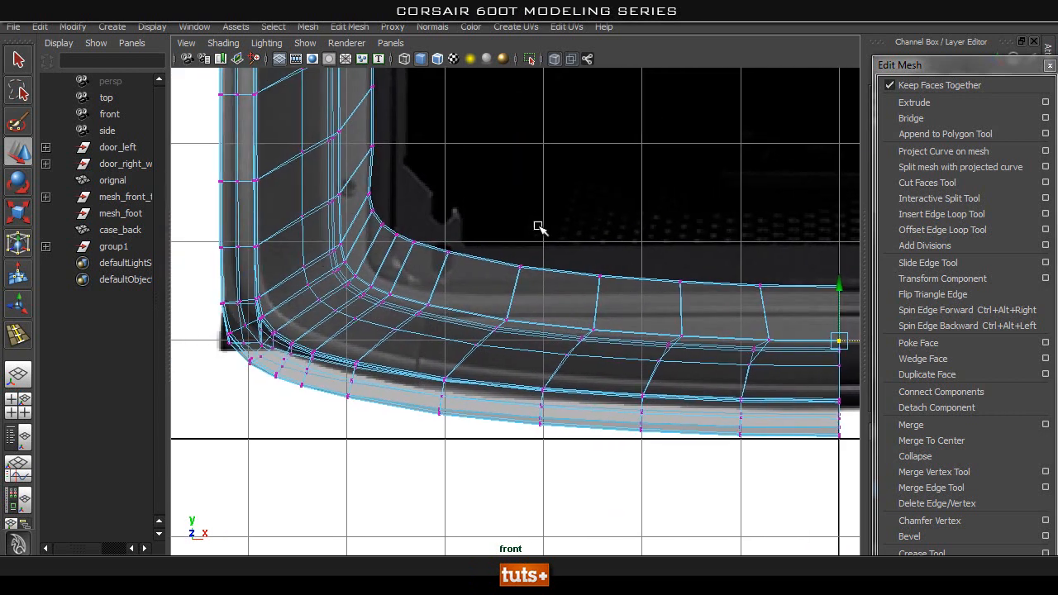
pyautogui.press('space')
pyautogui.moveTo(433, 278); pyautogui.dragTo(772, 212)
pyautogui.keyDown('alt'); pyautogui.moveTo(772, 212); pyautogui.dragTo(596, 213, button='right'); pyautogui.keyUp('alt')
pyautogui.click(556, 61)
pyautogui.moveTo(792, 300)
pyautogui.keyDown('alt'); pyautogui.mouseDown(button='right')
pyautogui.moveTo(626, 299)
pyautogui.moveTo(661, 247)
pyautogui.mouseUp(button='right'); pyautogui.keyUp('alt')
pyautogui.press('q')
pyautogui.click(743, 247)
pyautogui.click(621, 320)
pyautogui.keyDown('alt'); pyautogui.moveTo(673, 329); pyautogui.dragTo(485, 305); pyautogui.keyUp('alt')
pyautogui.press('3')
pyautogui.click(719, 295)
pyautogui.click(485, 305)
pyautogui.press('1')
pyautogui.keyDown('alt'); pyautogui.moveTo(347, 310); pyautogui.dragTo(505, 338); pyautogui.keyUp('alt')
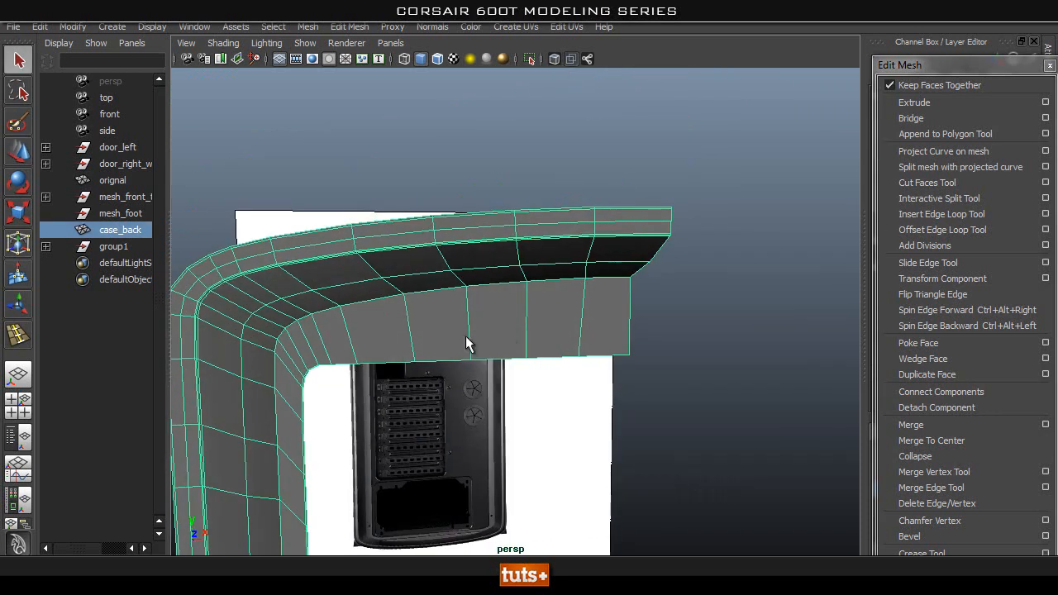
pyautogui.keyDown('alt'); pyautogui.moveTo(504, 338); pyautogui.dragTo(364, 327, button='right'); pyautogui.keyUp('alt')
pyautogui.keyDown('alt'); pyautogui.moveTo(364, 326); pyautogui.dragTo(377, 63, button='middle'); pyautogui.keyUp('alt')
pyautogui.keyDown('alt'); pyautogui.moveTo(457, 541); pyautogui.dragTo(462, 111, button='middle'); pyautogui.keyUp('alt')
# Compare case_back's lower inner border with the rear panel reference in the front view with X-Ray shading on.
pyautogui.press('space')
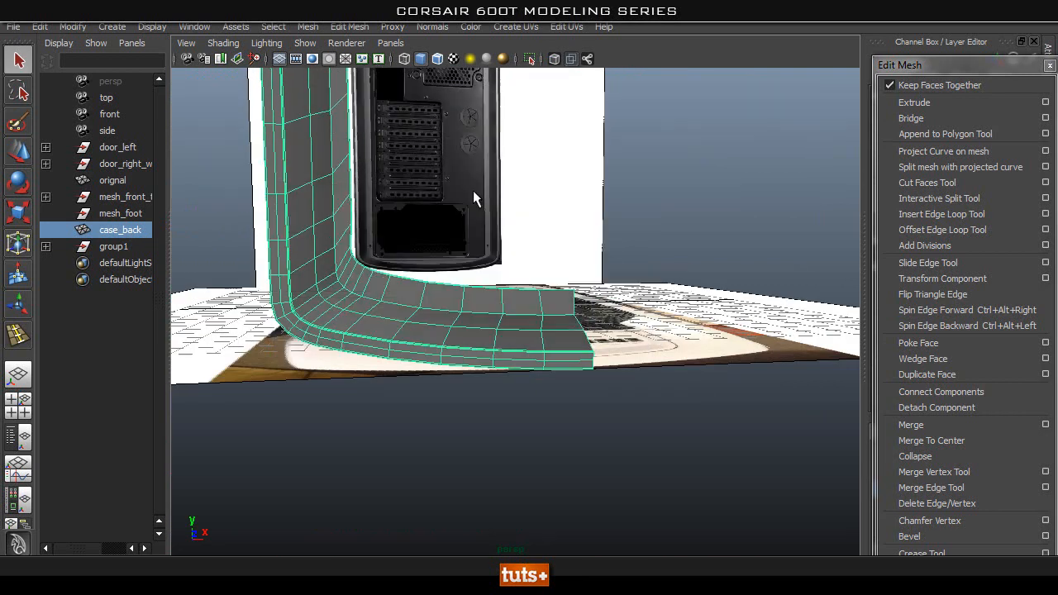
pyautogui.moveTo(473, 191); pyautogui.dragTo(451, 341)
pyautogui.keyDown('alt'); pyautogui.moveTo(476, 174); pyautogui.dragTo(469, 236, button='middle'); pyautogui.keyUp('alt')
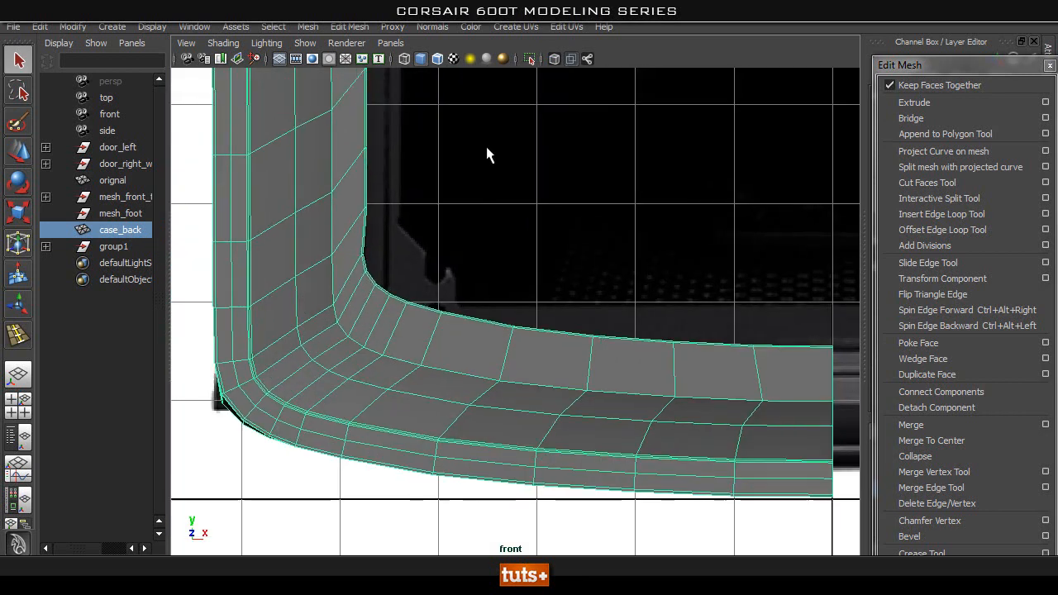
pyautogui.click(554, 59)
pyautogui.keyDown('alt'); pyautogui.moveTo(405, 277); pyautogui.dragTo(513, 217, button='middle'); pyautogui.keyUp('alt')
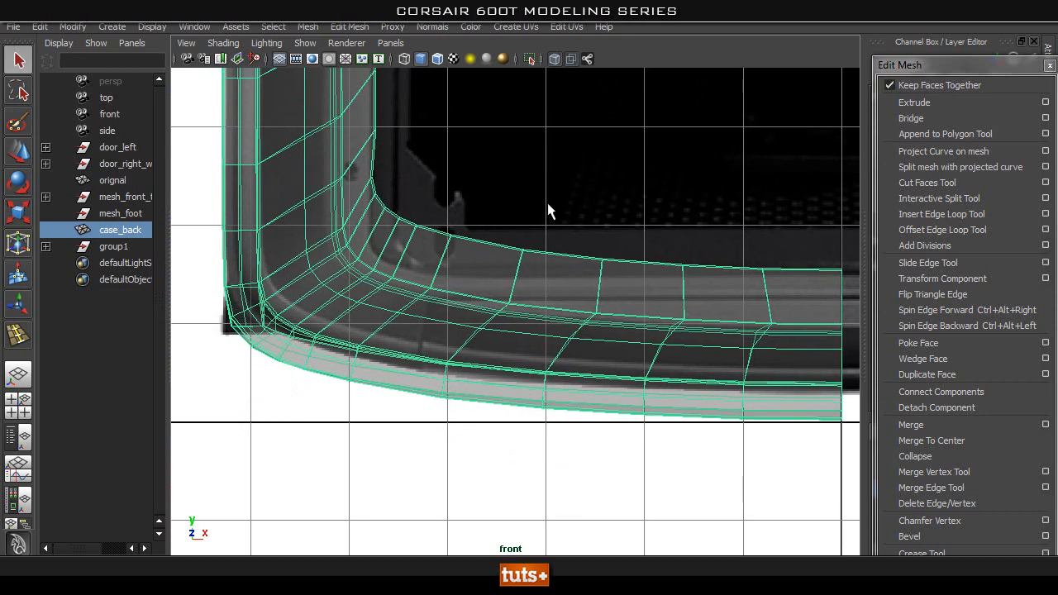
pyautogui.keyDown('alt'); pyautogui.moveTo(583, 218); pyautogui.dragTo(465, 223, button='middle'); pyautogui.keyUp('alt')
pyautogui.moveTo(638, 239)
pyautogui.keyDown('alt'); pyautogui.mouseDown(button='middle')
pyautogui.moveTo(599, 240)
pyautogui.moveTo(772, 252)
pyautogui.mouseUp(button='middle'); pyautogui.keyUp('alt')
pyautogui.keyDown('alt'); pyautogui.moveTo(459, 241); pyautogui.dragTo(526, 337, button='middle'); pyautogui.keyUp('alt')
pyautogui.keyDown('alt'); pyautogui.moveTo(433, 292); pyautogui.dragTo(439, 297, button='middle'); pyautogui.keyUp('alt')
pyautogui.keyDown('alt'); pyautogui.moveTo(505, 313); pyautogui.dragTo(597, 327, button='right'); pyautogui.keyUp('alt')
pyautogui.keyDown('alt'); pyautogui.moveTo(544, 367); pyautogui.dragTo(529, 246, button='middle'); pyautogui.keyUp('alt')
pyautogui.keyDown('alt'); pyautogui.moveTo(514, 314); pyautogui.dragTo(471, 269, button='middle'); pyautogui.keyUp('alt')
pyautogui.moveTo(461, 277); pyautogui.dragTo(403, 277, button='right')
pyautogui.keyDown('alt'); pyautogui.moveTo(498, 235); pyautogui.dragTo(486, 181, button='middle'); pyautogui.keyUp('alt')
pyautogui.moveTo(436, 237); pyautogui.dragTo(436, 238)
# Select the five inner border vertices along the bottom up to the centre line and lower them toward the reference edge.
pyautogui.keyDown('alt'); pyautogui.moveTo(815, 308); pyautogui.dragTo(680, 255, button='middle'); pyautogui.keyUp('alt')
pyautogui.keyDown('alt'); pyautogui.moveTo(603, 204); pyautogui.dragTo(496, 187, button='middle'); pyautogui.keyUp('alt')
pyautogui.keyDown('alt'); pyautogui.moveTo(651, 219); pyautogui.dragTo(486, 203, button='middle'); pyautogui.keyUp('alt')
pyautogui.moveTo(755, 186); pyautogui.dragTo(386, 249)
pyautogui.press('w')
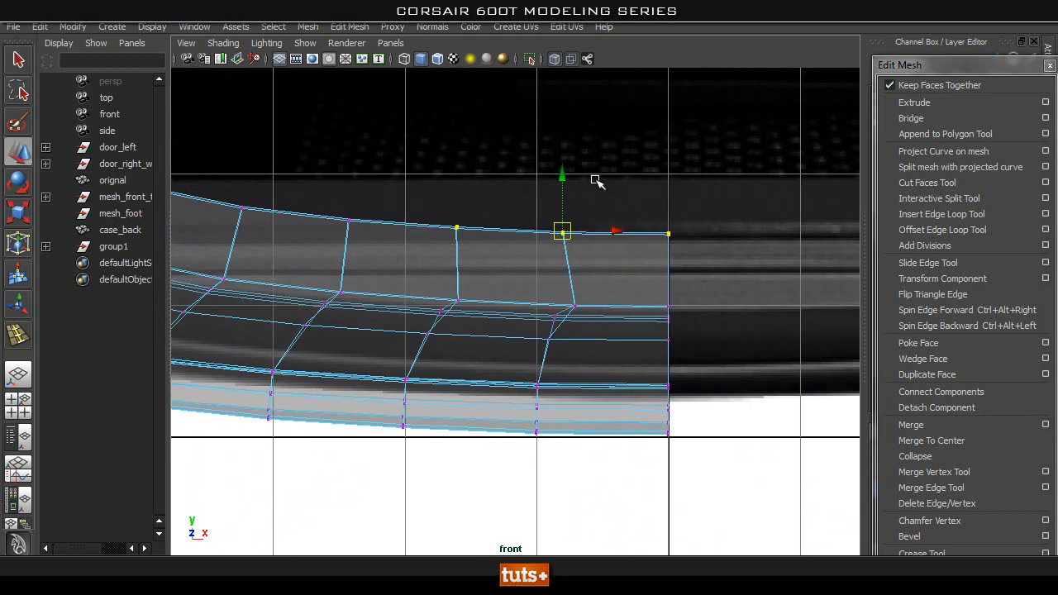
pyautogui.moveTo(714, 211); pyautogui.dragTo(198, 241)
pyautogui.moveTo(756, 163); pyautogui.dragTo(203, 255)
pyautogui.moveTo(449, 161); pyautogui.dragTo(447, 248)
# Scale the five selected vertices vertically into a straight horizontal row and lower the row slightly.
pyautogui.press('r')
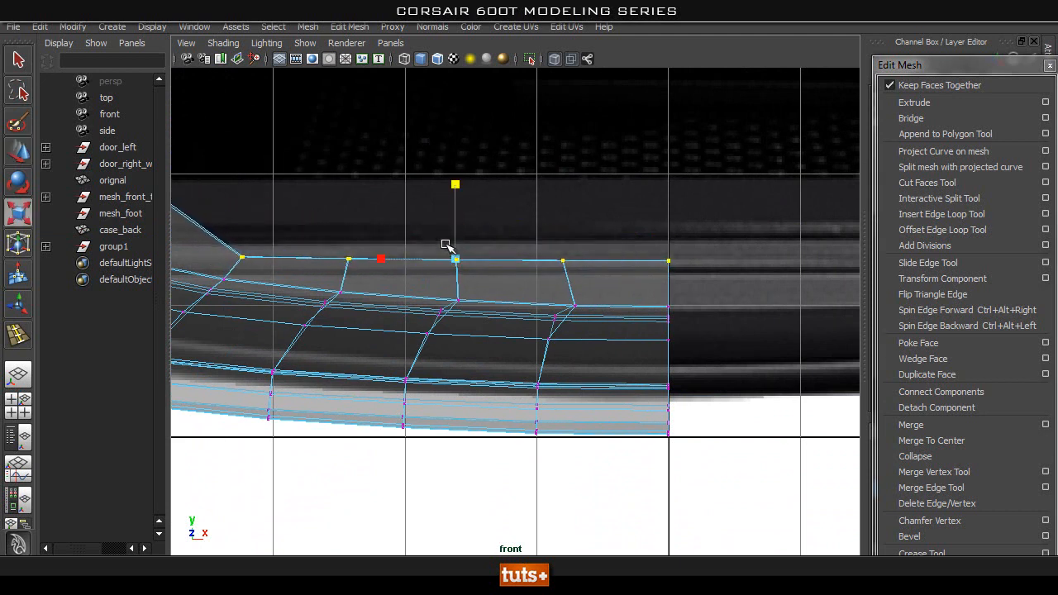
pyautogui.moveTo(452, 196)
pyautogui.mouseDown()
pyautogui.moveTo(449, 239)
pyautogui.moveTo(455, 214)
pyautogui.mouseUp()
pyautogui.press('w')
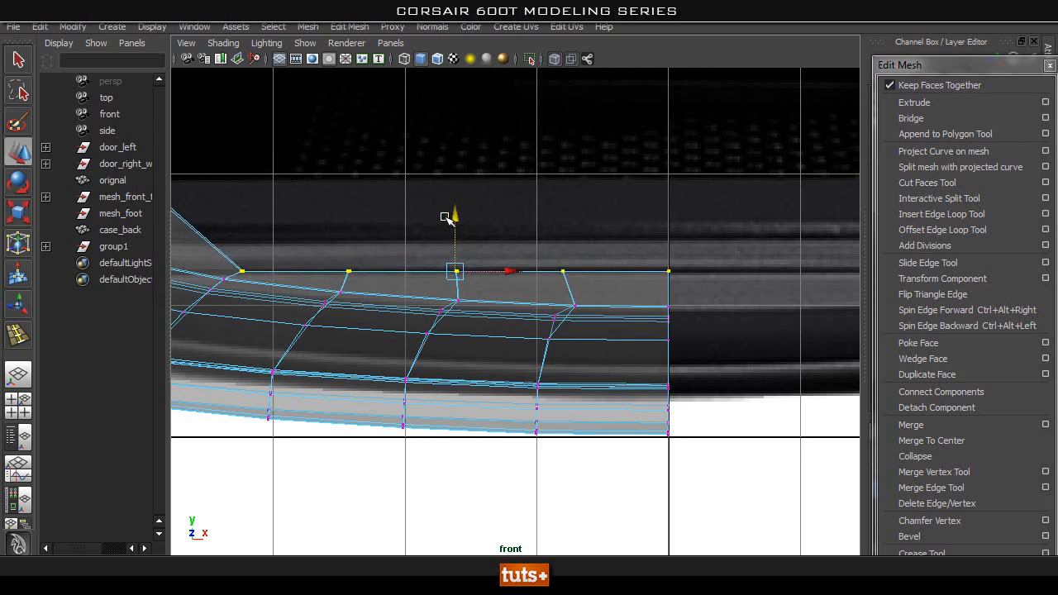
pyautogui.moveTo(456, 215); pyautogui.dragTo(455, 217)
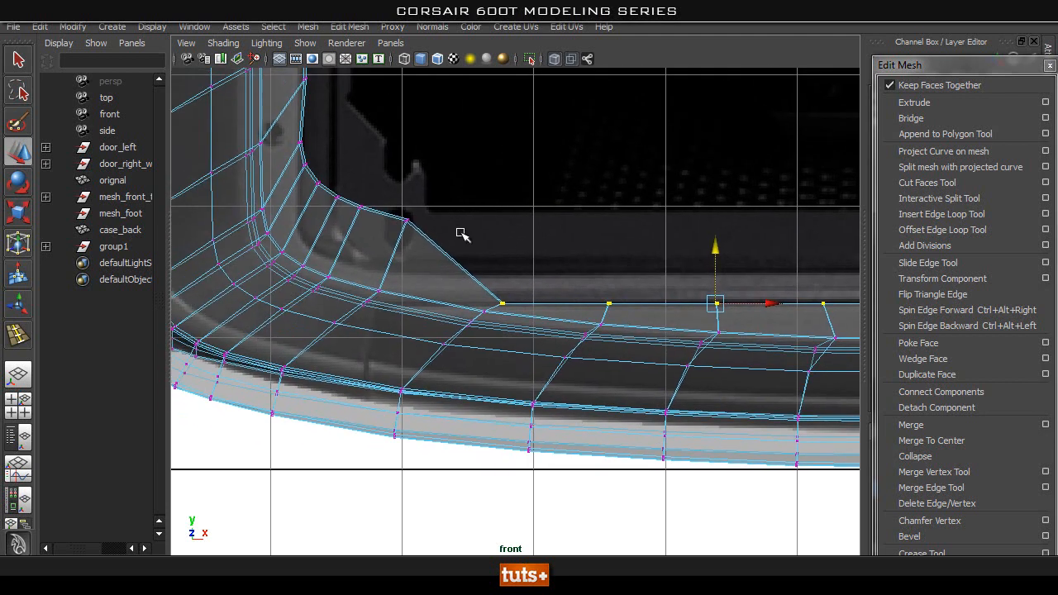
# Examine the flattened bottom row and the neighbouring rounded corner against the reference.
pyautogui.keyDown('alt'); pyautogui.moveTo(460, 233); pyautogui.dragTo(374, 224, button='middle'); pyautogui.keyUp('alt')
pyautogui.keyDown('alt'); pyautogui.moveTo(494, 235); pyautogui.dragTo(562, 248, button='right'); pyautogui.keyUp('alt')
pyautogui.keyDown('alt'); pyautogui.moveTo(426, 276); pyautogui.dragTo(502, 313, button='middle'); pyautogui.keyUp('alt')
pyautogui.keyDown('alt'); pyautogui.moveTo(331, 332); pyautogui.dragTo(469, 401, button='middle'); pyautogui.keyUp('alt')
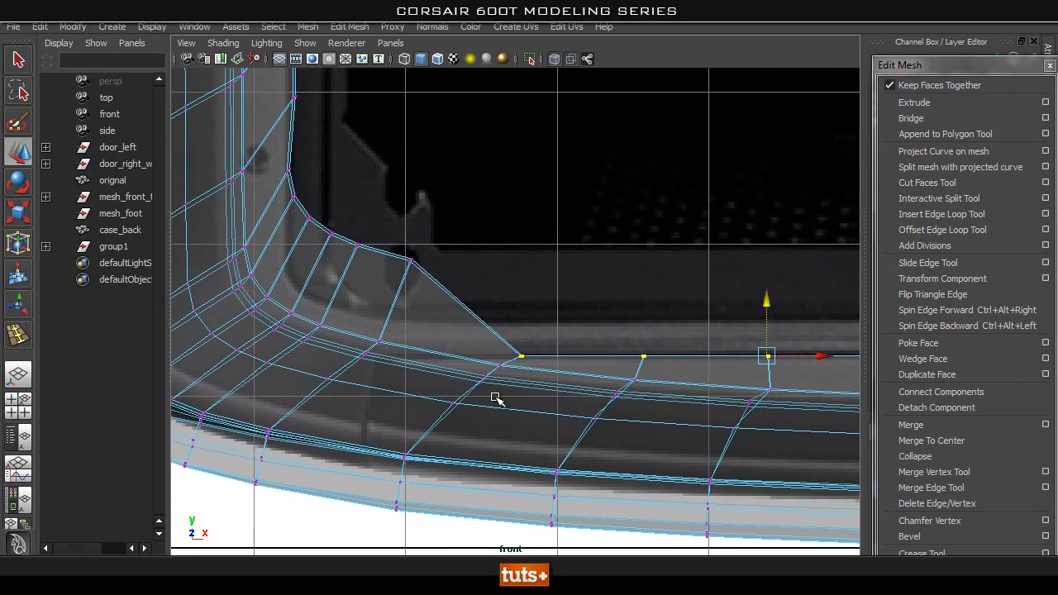
pyautogui.moveTo(525, 265)
pyautogui.keyDown('alt'); pyautogui.mouseDown(button='middle')
pyautogui.moveTo(264, 218)
pyautogui.moveTo(238, 199)
pyautogui.mouseUp(button='middle'); pyautogui.keyUp('alt')
pyautogui.keyDown('alt'); pyautogui.moveTo(557, 240); pyautogui.dragTo(385, 218, button='middle'); pyautogui.keyUp('alt')
pyautogui.keyDown('alt'); pyautogui.moveTo(644, 248); pyautogui.dragTo(496, 262, button='right'); pyautogui.keyUp('alt')
pyautogui.keyDown('alt'); pyautogui.moveTo(699, 323); pyautogui.dragTo(627, 335, button='middle'); pyautogui.keyUp('alt')
pyautogui.keyDown('alt'); pyautogui.moveTo(627, 335); pyautogui.dragTo(681, 312, button='right'); pyautogui.keyUp('alt')
pyautogui.keyDown('alt'); pyautogui.moveTo(458, 331); pyautogui.dragTo(494, 346, button='middle'); pyautogui.keyUp('alt')
pyautogui.keyDown('alt'); pyautogui.moveTo(484, 278); pyautogui.dragTo(587, 305, button='middle'); pyautogui.keyUp('alt')
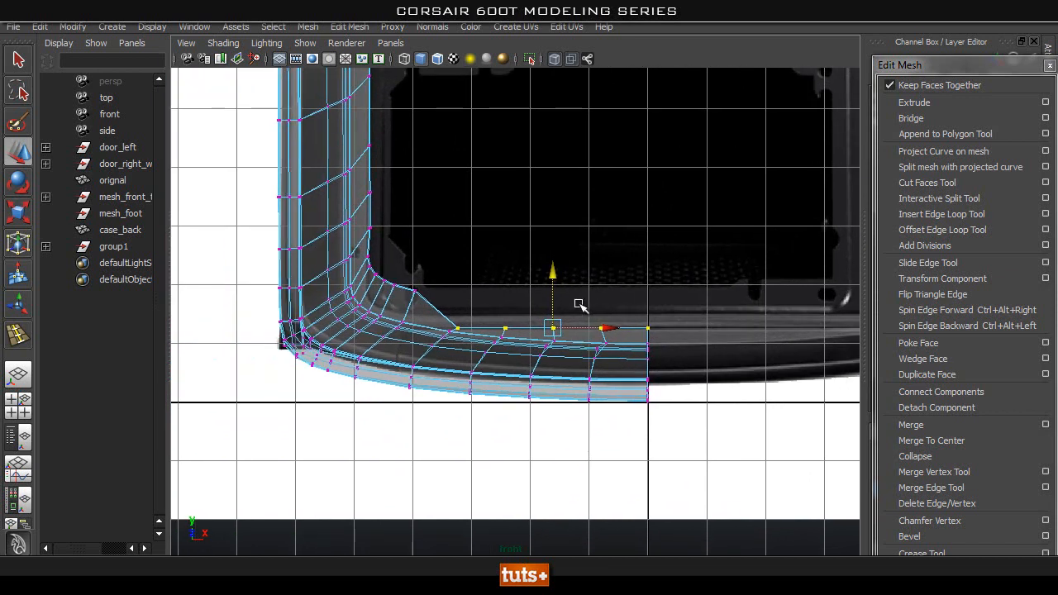
# Try to move the corner vertex beside the flattened row down onto the reference's inner edge.
pyautogui.keyDown('alt'); pyautogui.moveTo(459, 247); pyautogui.dragTo(560, 239, button='middle'); pyautogui.keyUp('alt')
pyautogui.moveTo(560, 239)
pyautogui.keyDown('alt'); pyautogui.mouseDown(button='right')
pyautogui.moveTo(644, 302)
pyautogui.moveTo(781, 327)
pyautogui.mouseUp(button='right'); pyautogui.keyUp('alt')
pyautogui.keyDown('alt'); pyautogui.moveTo(486, 273); pyautogui.dragTo(802, 357, button='right'); pyautogui.keyUp('alt')
pyautogui.moveTo(607, 296)
pyautogui.keyDown('alt'); pyautogui.mouseDown(button='middle')
pyautogui.moveTo(540, 291)
pyautogui.moveTo(531, 301)
pyautogui.mouseUp(button='middle'); pyautogui.keyUp('alt')
pyautogui.moveTo(531, 203); pyautogui.dragTo(414, 281)
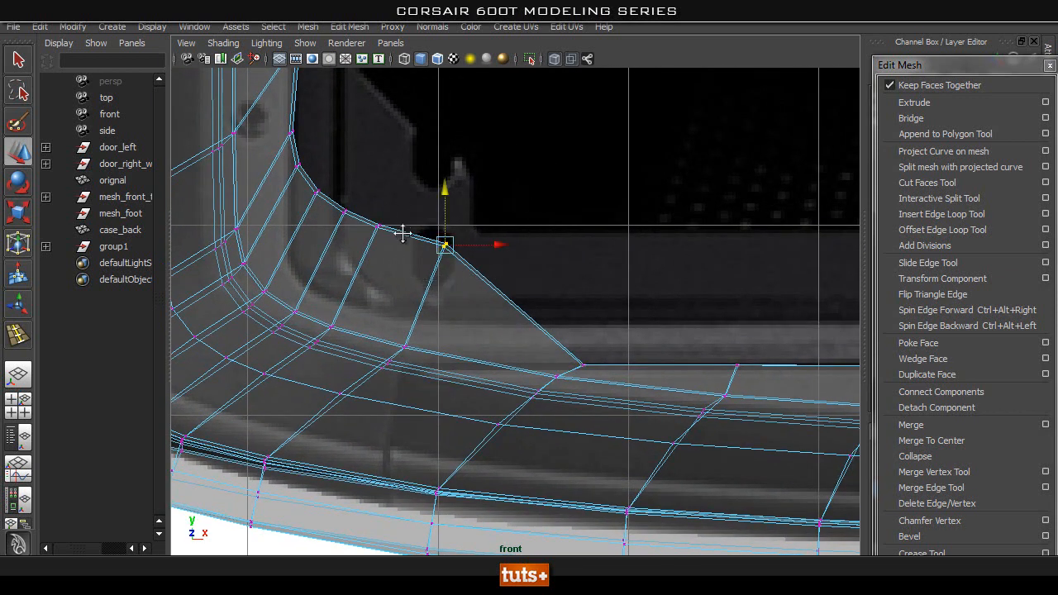
pyautogui.keyDown('alt'); pyautogui.moveTo(412, 239); pyautogui.dragTo(456, 233, button='middle'); pyautogui.keyUp('alt')
pyautogui.moveTo(486, 241); pyautogui.dragTo(476, 282)
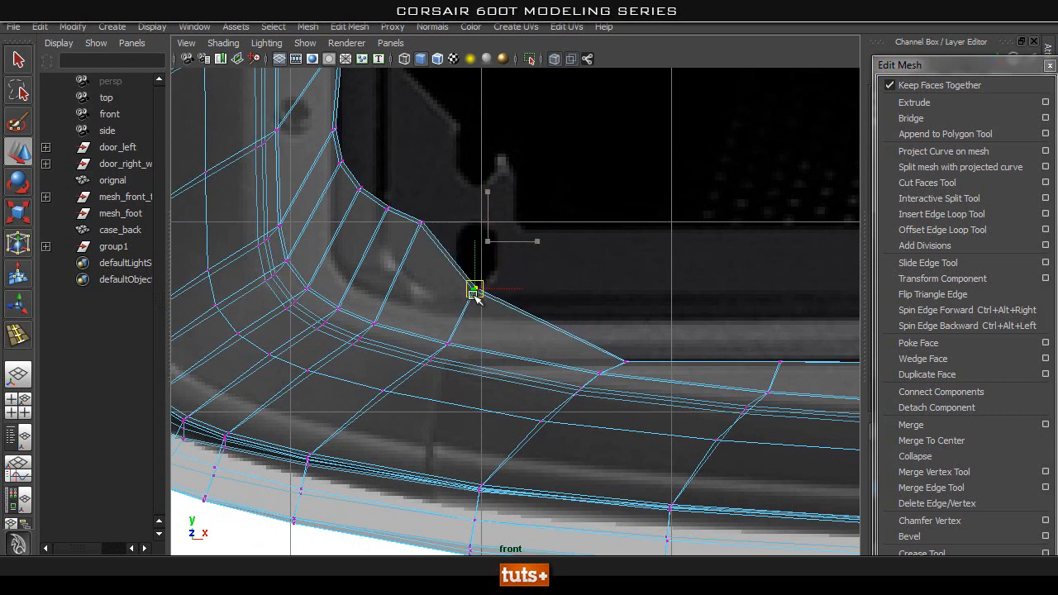
pyautogui.moveTo(461, 333); pyautogui.dragTo(460, 336)
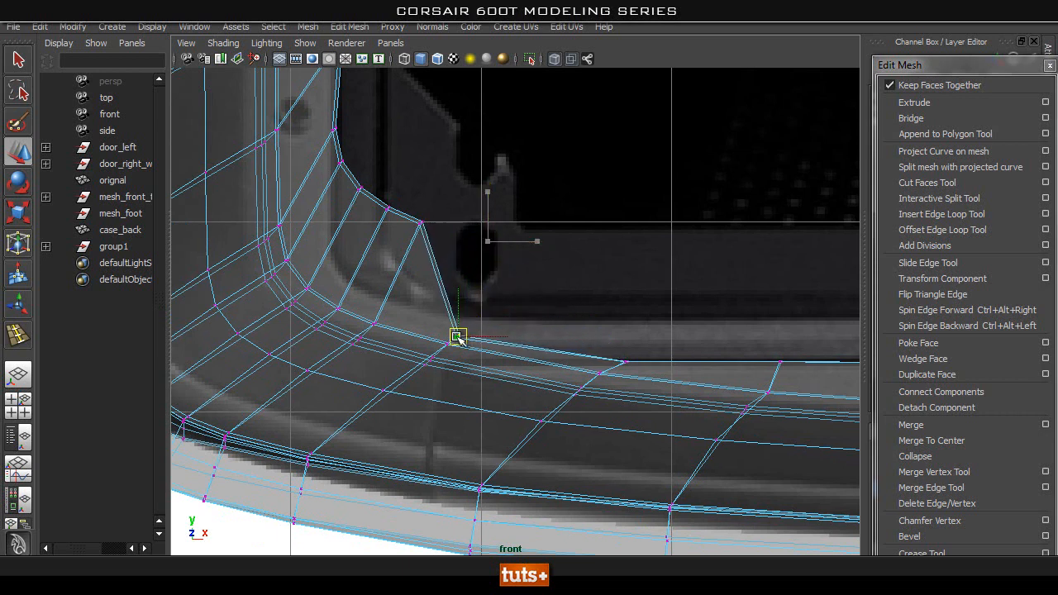
# Reselect the five flattened bottom vertices and raise them to the upper edge of the reference's bottom strip.
pyautogui.keyDown('alt'); pyautogui.moveTo(561, 327); pyautogui.dragTo(290, 311, button='middle'); pyautogui.keyUp('alt')
pyautogui.keyDown('alt'); pyautogui.moveTo(661, 306); pyautogui.dragTo(541, 296, button='right'); pyautogui.keyUp('alt')
pyautogui.keyDown('alt'); pyautogui.moveTo(612, 286); pyautogui.dragTo(458, 282, button='middle'); pyautogui.keyUp('alt')
pyautogui.keyDown('alt'); pyautogui.moveTo(457, 282); pyautogui.dragTo(685, 300, button='right'); pyautogui.keyUp('alt')
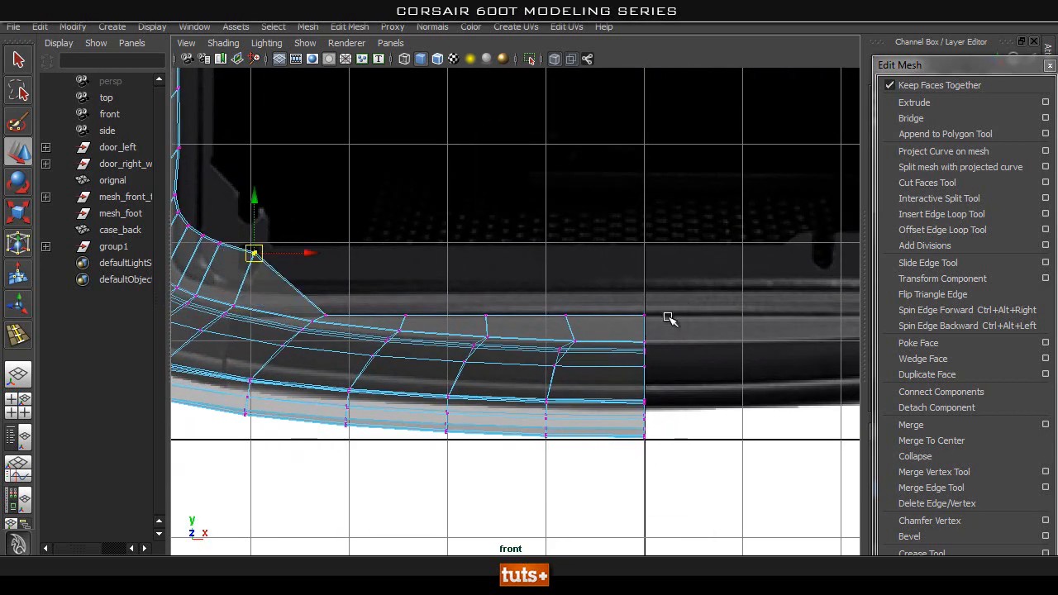
pyautogui.moveTo(705, 291); pyautogui.dragTo(310, 320)
pyautogui.keyDown('alt'); pyautogui.moveTo(627, 285); pyautogui.dragTo(281, 299, button='middle'); pyautogui.keyUp('alt')
pyautogui.keyDown('alt'); pyautogui.moveTo(596, 295); pyautogui.dragTo(697, 302, button='right'); pyautogui.keyUp('alt')
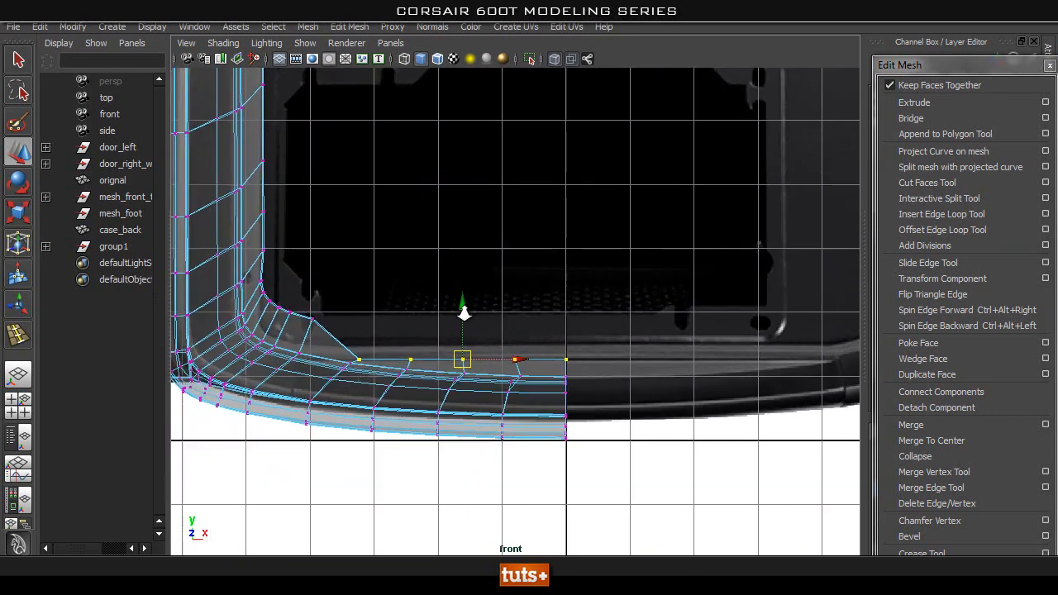
pyautogui.moveTo(454, 309); pyautogui.dragTo(464, 286)
# Compare the raised bottom row with the opposite half of the rear panel reference.
pyautogui.keyDown('alt'); pyautogui.moveTo(464, 286); pyautogui.dragTo(701, 333, button='middle'); pyautogui.keyUp('alt')
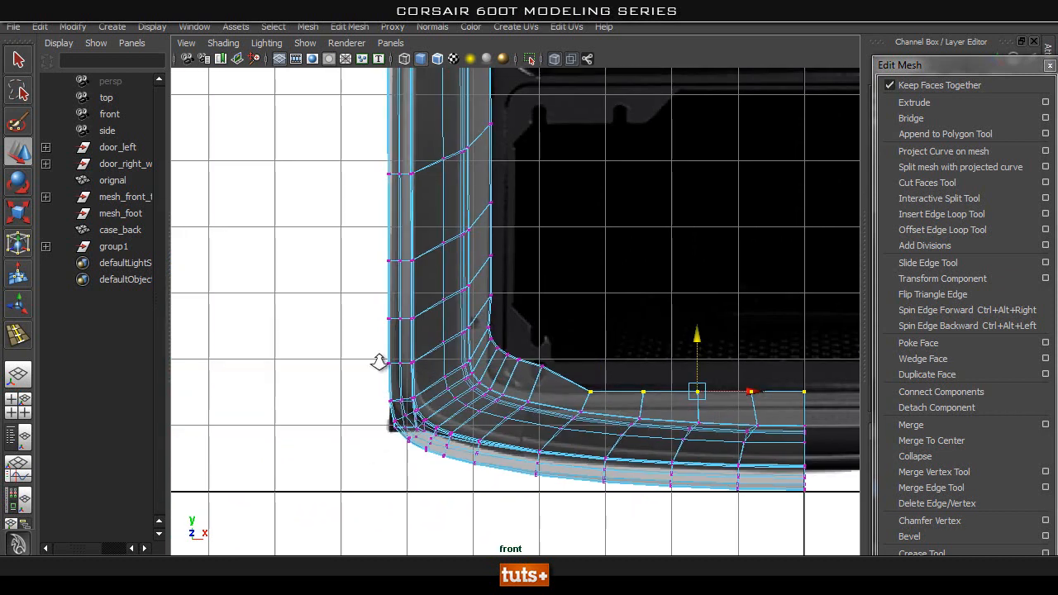
pyautogui.keyDown('alt'); pyautogui.moveTo(378, 366); pyautogui.dragTo(603, 374, button='right'); pyautogui.keyUp('alt')
pyautogui.keyDown('alt'); pyautogui.moveTo(600, 371); pyautogui.dragTo(274, 130, button='middle'); pyautogui.keyUp('alt')
pyautogui.keyDown('alt'); pyautogui.moveTo(744, 331); pyautogui.dragTo(396, 310, button='right'); pyautogui.keyUp('alt')
pyautogui.keyDown('alt'); pyautogui.moveTo(700, 306); pyautogui.dragTo(597, 309, button='middle'); pyautogui.keyUp('alt')
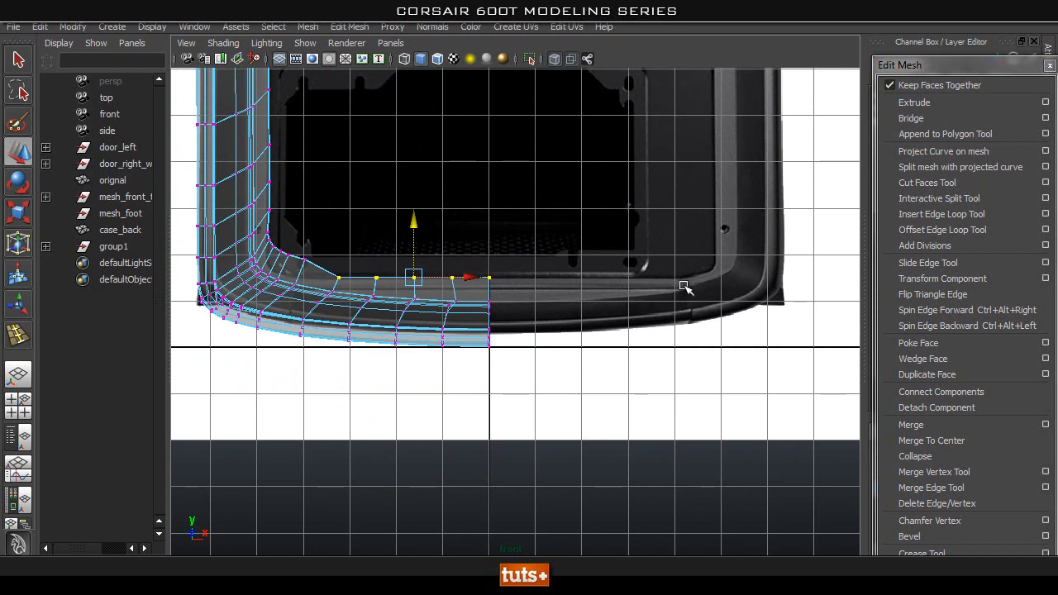
pyautogui.keyDown('alt'); pyautogui.moveTo(462, 279); pyautogui.dragTo(464, 287, button='middle'); pyautogui.keyUp('alt')
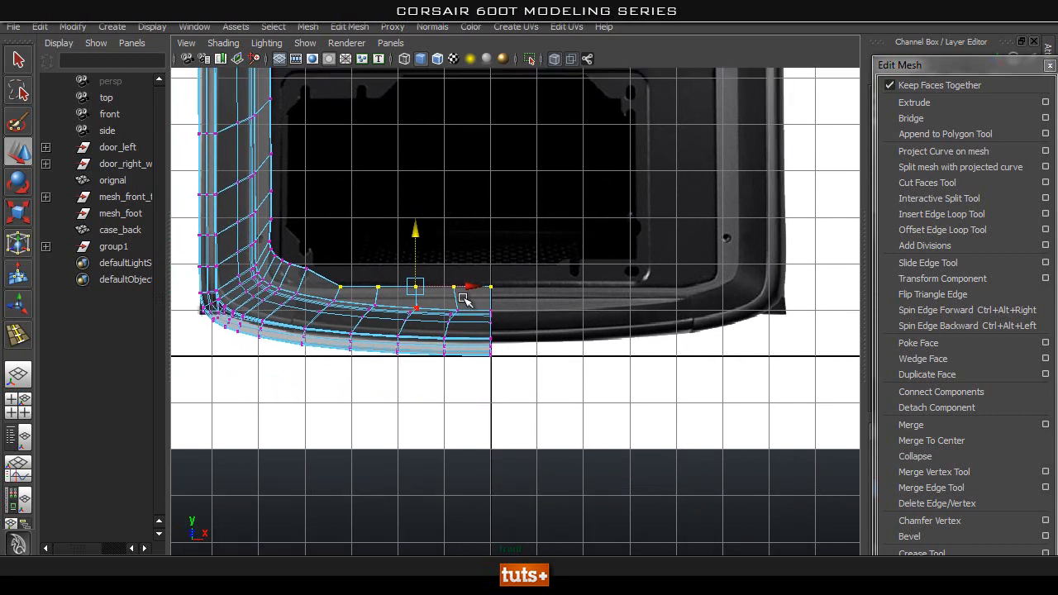
pyautogui.keyDown('alt'); pyautogui.moveTo(464, 288); pyautogui.dragTo(716, 305, button='right'); pyautogui.keyUp('alt')
pyautogui.keyDown('alt'); pyautogui.moveTo(503, 298); pyautogui.dragTo(567, 304, button='middle'); pyautogui.keyUp('alt')
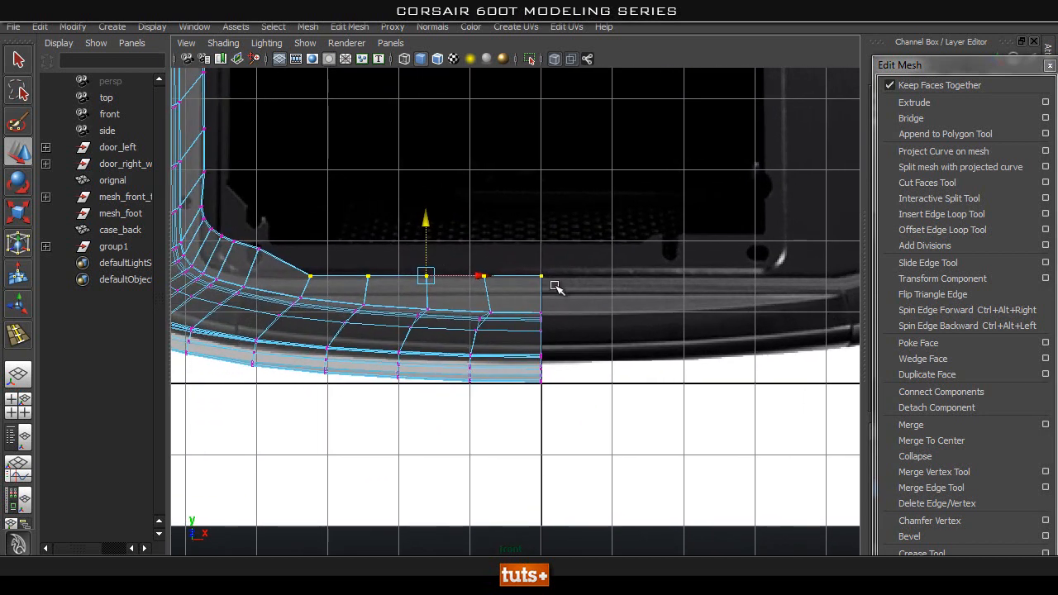
# Lower the vertices at the corner end of the bottom row so they sit level along the reference edge.
pyautogui.keyDown('alt'); pyautogui.moveTo(398, 257); pyautogui.dragTo(604, 266, button='middle'); pyautogui.keyUp('alt')
pyautogui.keyDown('alt'); pyautogui.moveTo(603, 266); pyautogui.dragTo(709, 270, button='right'); pyautogui.keyUp('alt')
pyautogui.keyDown('alt'); pyautogui.moveTo(492, 213); pyautogui.dragTo(607, 341, button='middle'); pyautogui.keyUp('alt')
pyautogui.moveTo(549, 258); pyautogui.dragTo(473, 363)
pyautogui.moveTo(474, 309); pyautogui.dragTo(475, 308)
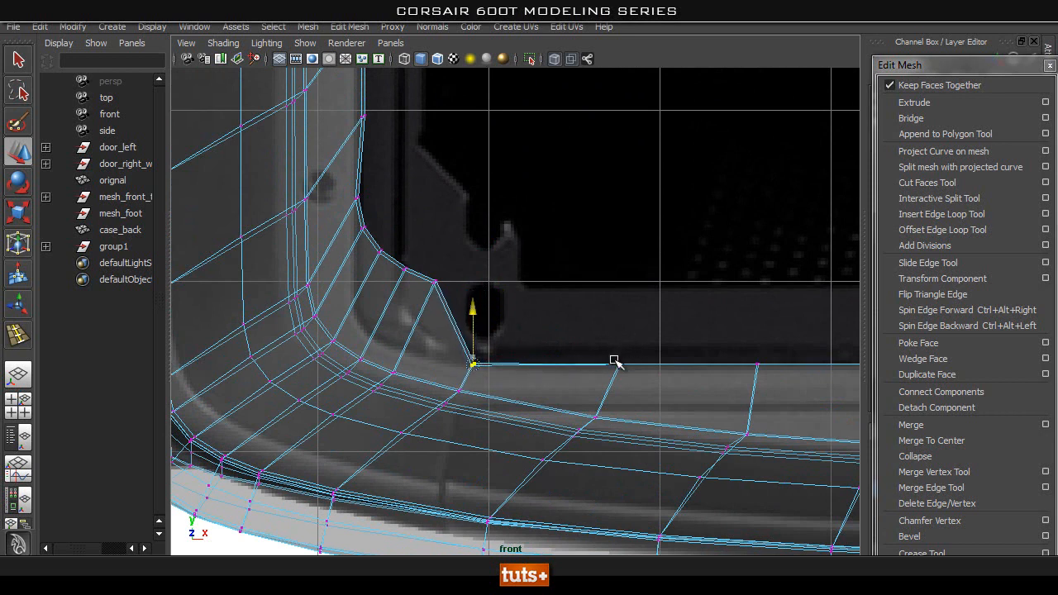
# Shift the lowest side vertices of the inner border horizontally into line with the reference's vertical inner edge.
pyautogui.keyDown('alt'); pyautogui.moveTo(475, 259); pyautogui.dragTo(513, 262, button='middle'); pyautogui.keyUp('alt')
pyautogui.keyDown('alt'); pyautogui.moveTo(448, 147); pyautogui.dragTo(470, 178, button='middle'); pyautogui.keyUp('alt')
pyautogui.moveTo(472, 203); pyautogui.dragTo(404, 252)
pyautogui.moveTo(469, 231); pyautogui.dragTo(470, 231)
pyautogui.moveTo(419, 147); pyautogui.dragTo(422, 152, button='middle')
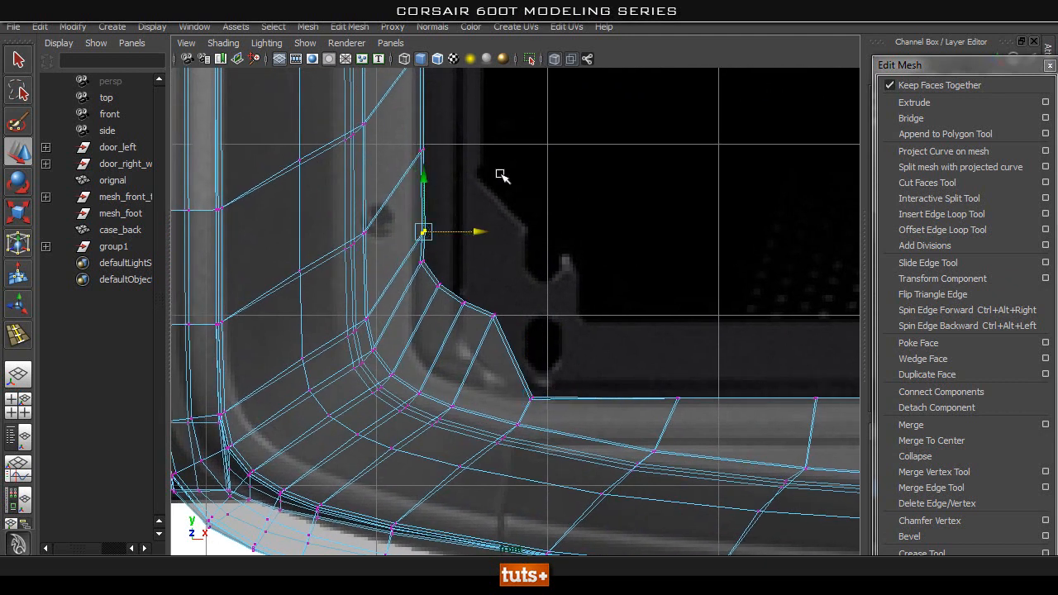
pyautogui.keyDown('alt'); pyautogui.moveTo(441, 243); pyautogui.dragTo(503, 243); pyautogui.keyUp('alt')
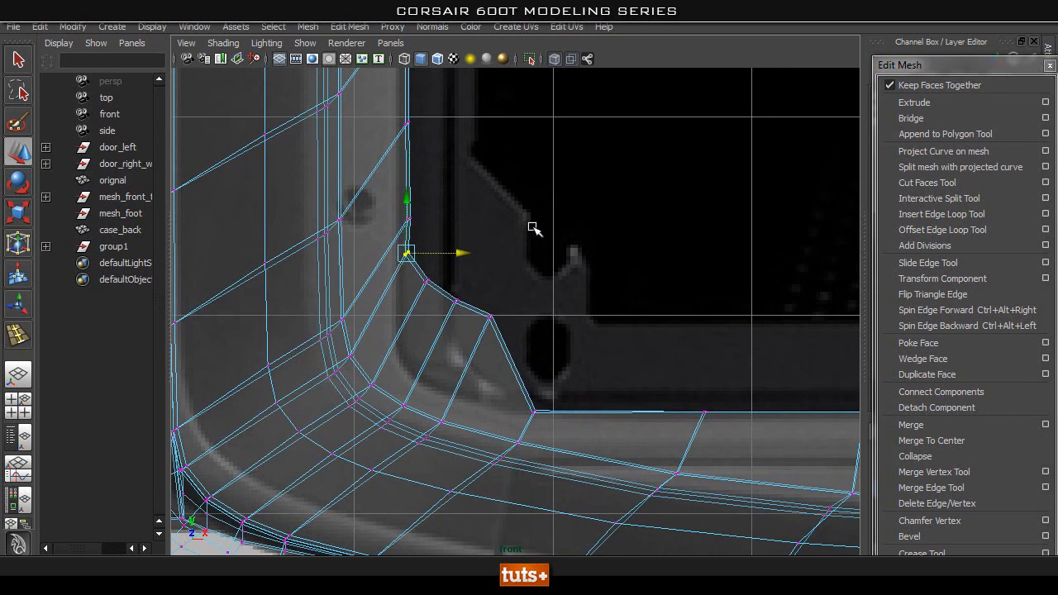
# Lower the remaining inner corner vertices one by one to form a rounded corner following the reference.
pyautogui.moveTo(518, 301); pyautogui.dragTo(473, 349)
pyautogui.moveTo(491, 261); pyautogui.dragTo(438, 327)
pyautogui.moveTo(454, 243); pyautogui.dragTo(439, 337)
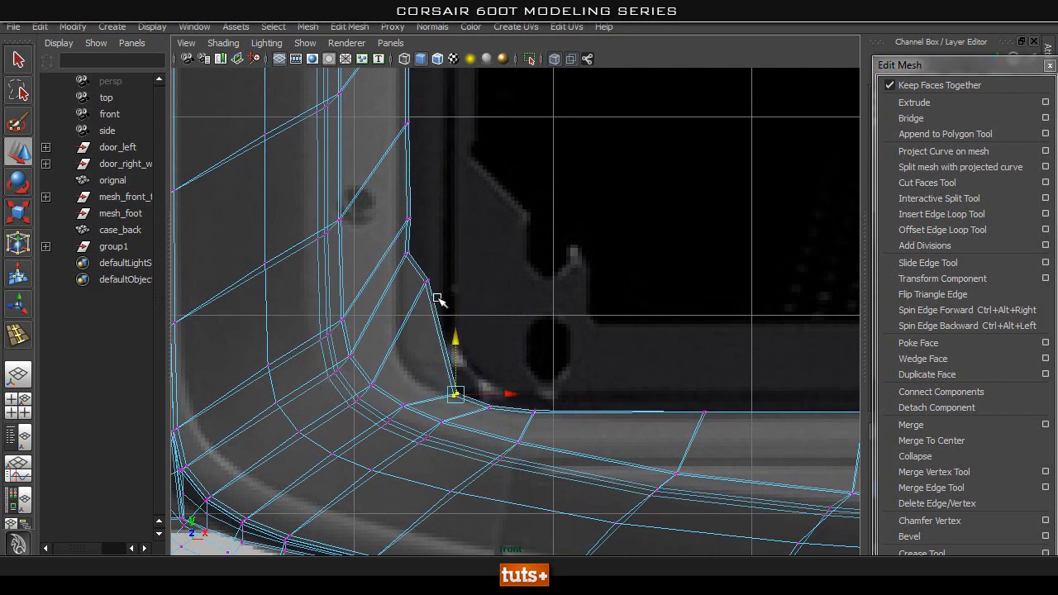
pyautogui.moveTo(425, 297); pyautogui.dragTo(425, 300)
pyautogui.moveTo(423, 233); pyautogui.dragTo(398, 321)
pyautogui.moveTo(425, 245); pyautogui.dragTo(404, 279)
pyautogui.moveTo(409, 199); pyautogui.dragTo(393, 298)
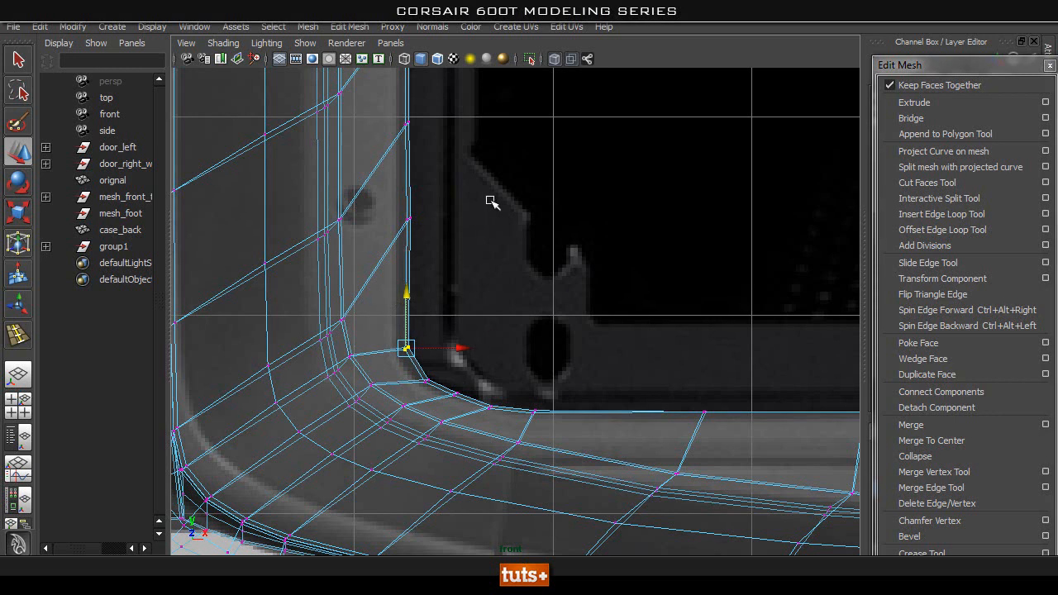
# Align the side vertex above the rounded corner horizontally with the straight inner edge.
pyautogui.click(521, 211)
pyautogui.keyDown('alt'); pyautogui.moveTo(465, 245); pyautogui.dragTo(478, 219, button='middle'); pyautogui.keyUp('alt')
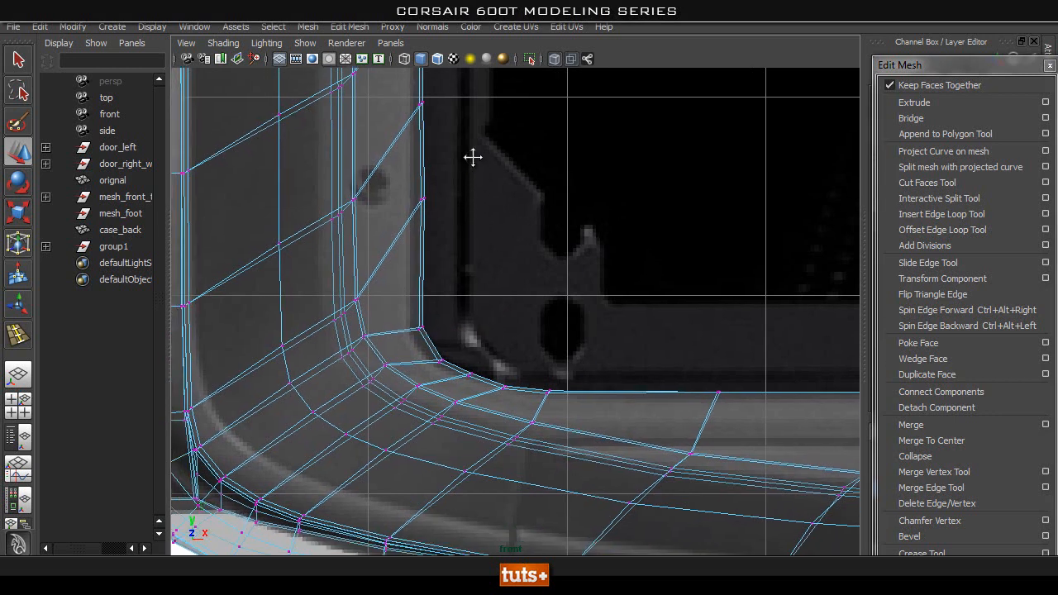
pyautogui.moveTo(477, 163); pyautogui.dragTo(400, 236)
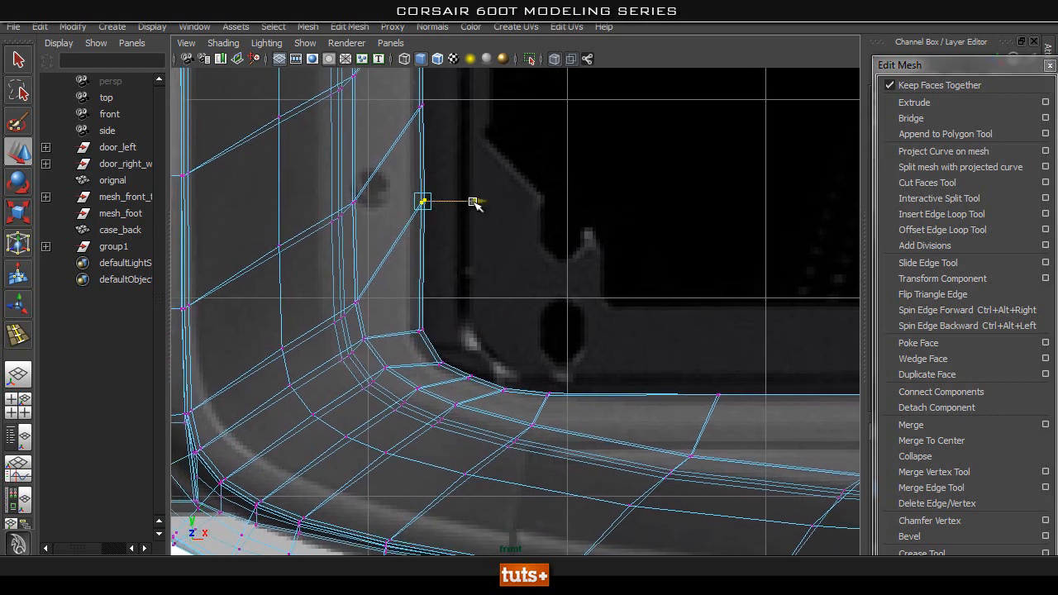
pyautogui.moveTo(474, 204); pyautogui.dragTo(472, 204)
pyautogui.click(512, 247)
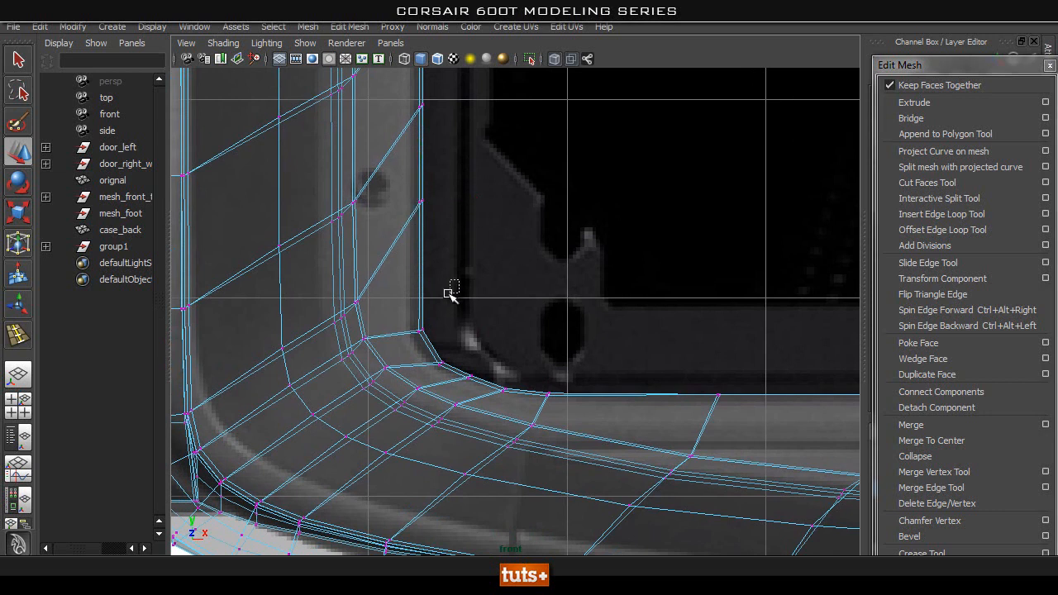
# Reposition the inner border's rounded corner vertices to follow the corner curve of the rear panel reference.
pyautogui.moveTo(392, 334); pyautogui.dragTo(394, 339)
pyautogui.moveTo(473, 328); pyautogui.dragTo(475, 329)
pyautogui.click(531, 277)
pyautogui.keyDown('alt'); pyautogui.moveTo(419, 333); pyautogui.dragTo(465, 347, button='right'); pyautogui.keyUp('alt')
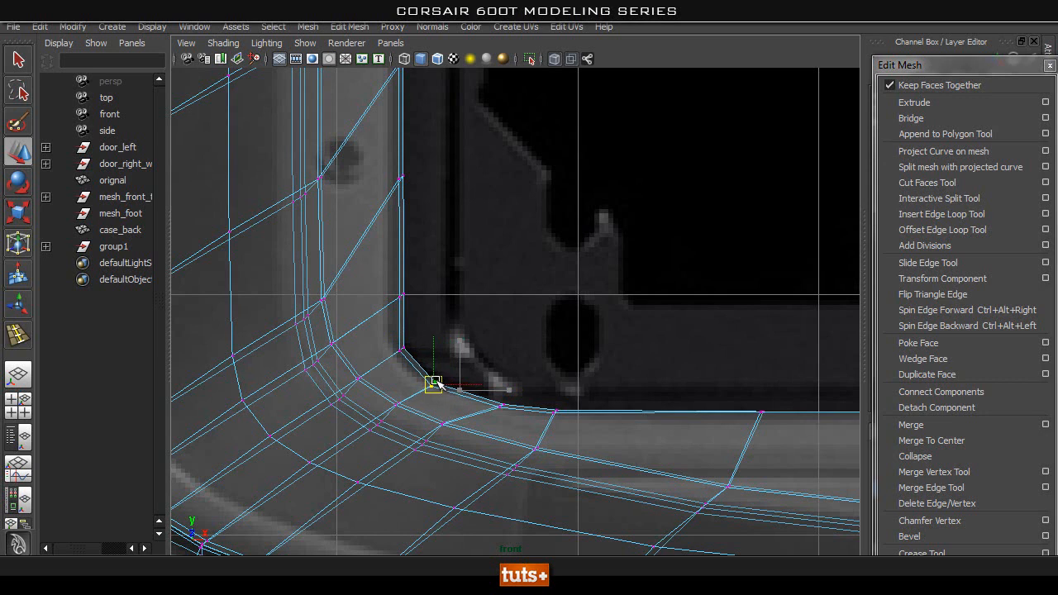
pyautogui.scroll(-6, 551, 343)
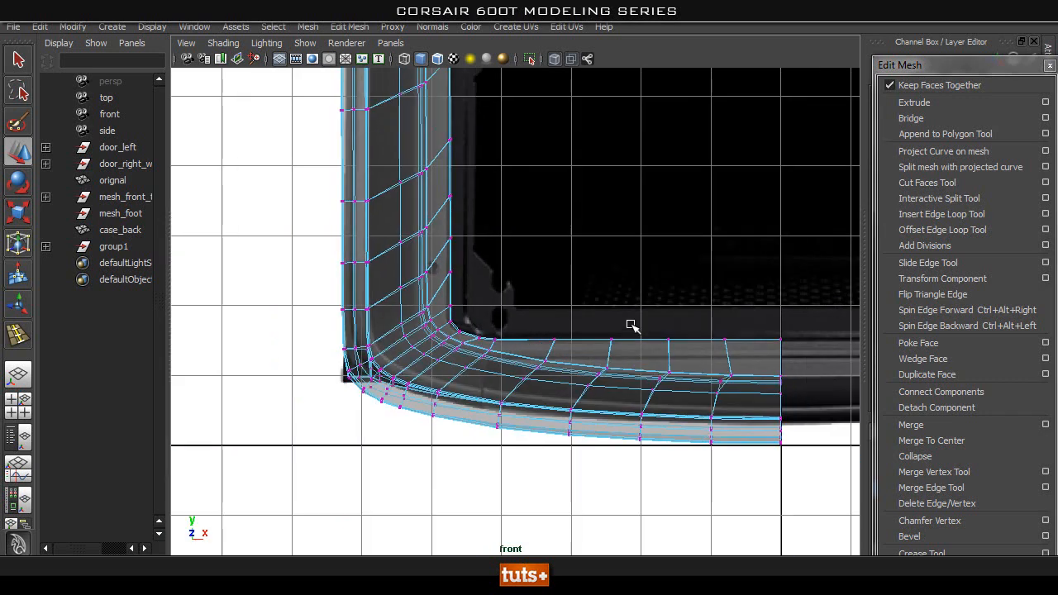
# Examine case_back's reshaped lower corner, recess edges and open centre end in the perspective view.
pyautogui.press('space')
pyautogui.moveTo(511, 342); pyautogui.dragTo(511, 337)
pyautogui.keyDown('alt'); pyautogui.moveTo(514, 334); pyautogui.dragTo(588, 99); pyautogui.keyUp('alt')
pyautogui.keyDown('alt'); pyautogui.moveTo(562, 60); pyautogui.dragTo(522, 262); pyautogui.keyUp('alt')
pyautogui.moveTo(390, 263); pyautogui.dragTo(475, 241, button='right')
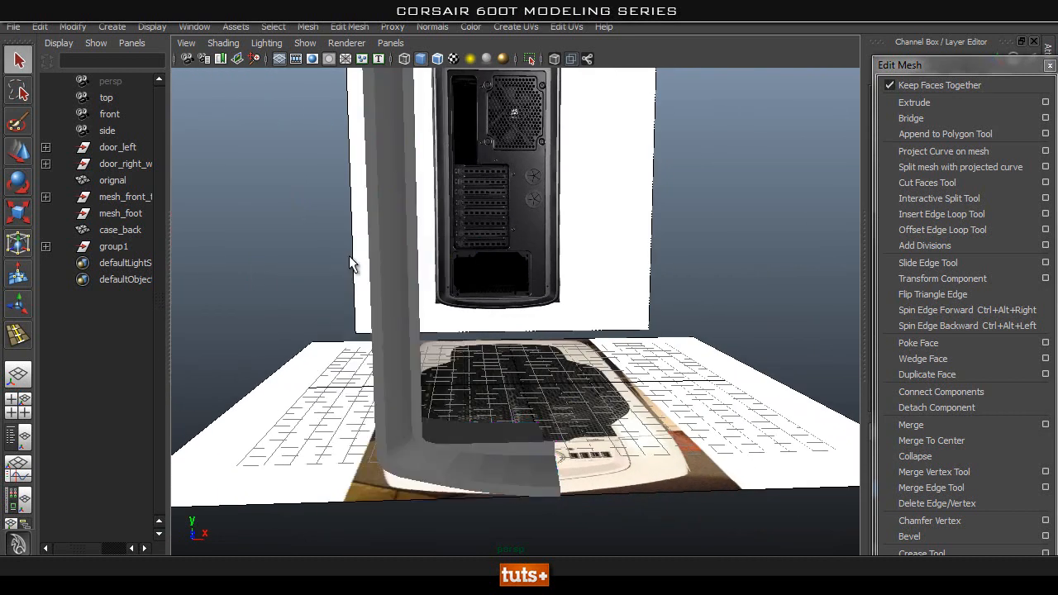
pyautogui.click(425, 264)
pyautogui.keyDown('alt'); pyautogui.moveTo(425, 265); pyautogui.dragTo(581, 340); pyautogui.keyUp('alt')
pyautogui.scroll(4, 720, 352)
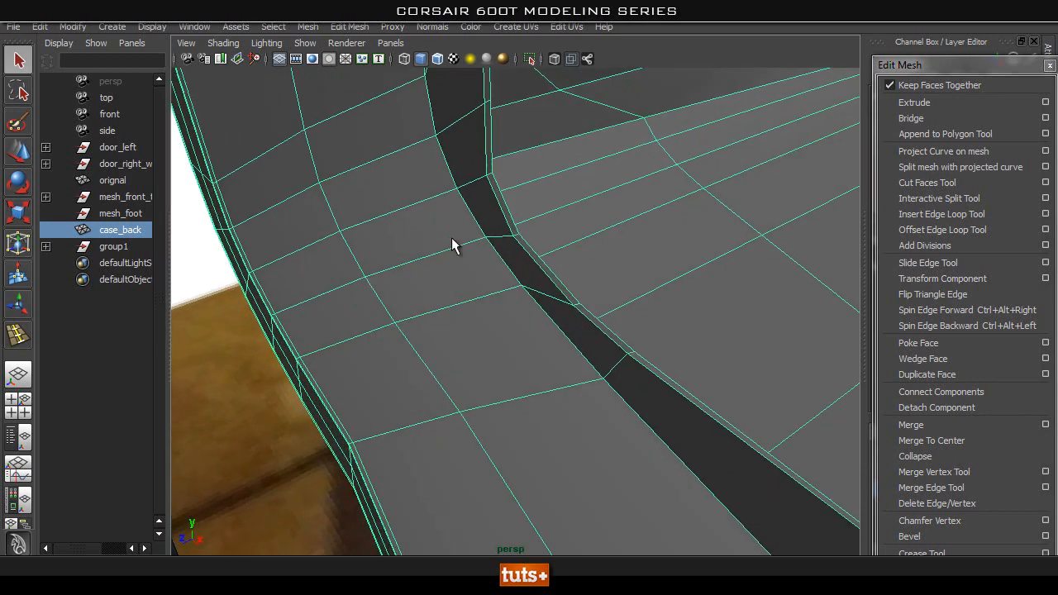
pyautogui.keyDown('alt'); pyautogui.moveTo(485, 283); pyautogui.dragTo(486, 389, button='middle'); pyautogui.keyUp('alt')
pyautogui.keyDown('alt'); pyautogui.moveTo(486, 389); pyautogui.dragTo(532, 390); pyautogui.keyUp('alt')
pyautogui.keyDown('alt'); pyautogui.moveTo(475, 111); pyautogui.dragTo(380, 300); pyautogui.keyUp('alt')
pyautogui.moveTo(380, 300)
pyautogui.keyDown('alt'); pyautogui.mouseDown(button='middle')
pyautogui.moveTo(463, 274)
pyautogui.moveTo(364, 300)
pyautogui.mouseUp(button='middle'); pyautogui.keyUp('alt')
pyautogui.keyDown('alt'); pyautogui.moveTo(364, 301); pyautogui.dragTo(595, 323); pyautogui.keyUp('alt')
pyautogui.keyDown('alt'); pyautogui.moveTo(594, 326); pyautogui.dragTo(305, 173, button='middle'); pyautogui.keyUp('alt')
pyautogui.keyDown('alt'); pyautogui.moveTo(308, 175); pyautogui.dragTo(727, 322); pyautogui.keyUp('alt')
pyautogui.keyDown('alt'); pyautogui.moveTo(455, 354); pyautogui.dragTo(564, 335, button='middle'); pyautogui.keyUp('alt')
pyautogui.keyDown('alt'); pyautogui.moveTo(563, 336); pyautogui.dragTo(587, 279, button='right'); pyautogui.keyUp('alt')
pyautogui.keyDown('alt'); pyautogui.moveTo(587, 279); pyautogui.dragTo(570, 326, button='middle'); pyautogui.keyUp('alt')
pyautogui.keyDown('alt'); pyautogui.moveTo(495, 341); pyautogui.dragTo(525, 271, button='middle'); pyautogui.keyUp('alt')
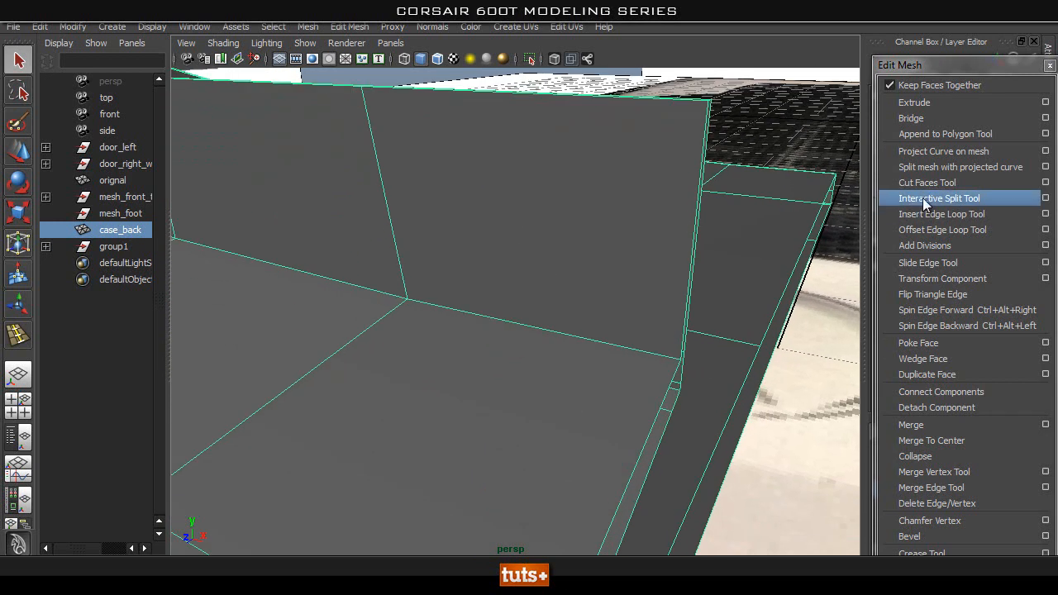
pyautogui.keyDown('alt'); pyautogui.moveTo(589, 352); pyautogui.dragTo(276, 303, button='right'); pyautogui.keyUp('alt')
pyautogui.keyDown('alt'); pyautogui.moveTo(276, 303); pyautogui.dragTo(531, 430); pyautogui.keyUp('alt')
pyautogui.keyDown('alt'); pyautogui.moveTo(531, 429); pyautogui.dragTo(477, 213, button='right'); pyautogui.keyUp('alt')
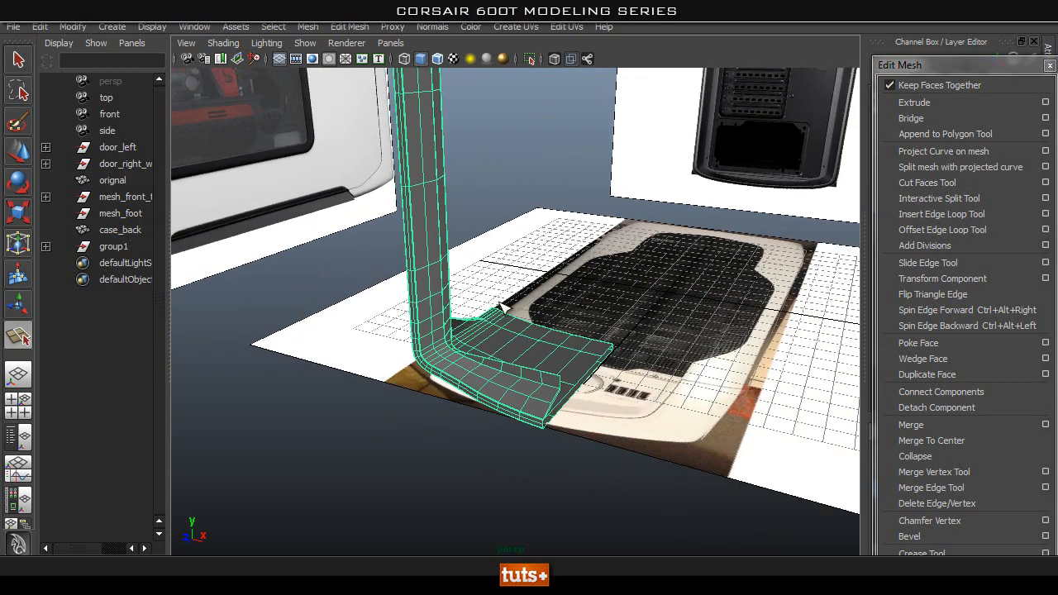
pyautogui.keyDown('alt'); pyautogui.moveTo(477, 213); pyautogui.dragTo(527, 337, button='middle'); pyautogui.keyUp('alt')
pyautogui.keyDown('alt'); pyautogui.moveTo(534, 144); pyautogui.dragTo(518, 220, button='middle'); pyautogui.keyUp('alt')
pyautogui.press('q')
# Examine the whole case_back half from several angles, especially its upper corner and open centre end.
pyautogui.moveTo(532, 294); pyautogui.dragTo(612, 269, button='right')
pyautogui.click(556, 320)
pyautogui.keyDown('alt'); pyautogui.moveTo(499, 372); pyautogui.dragTo(697, 296); pyautogui.keyUp('alt')
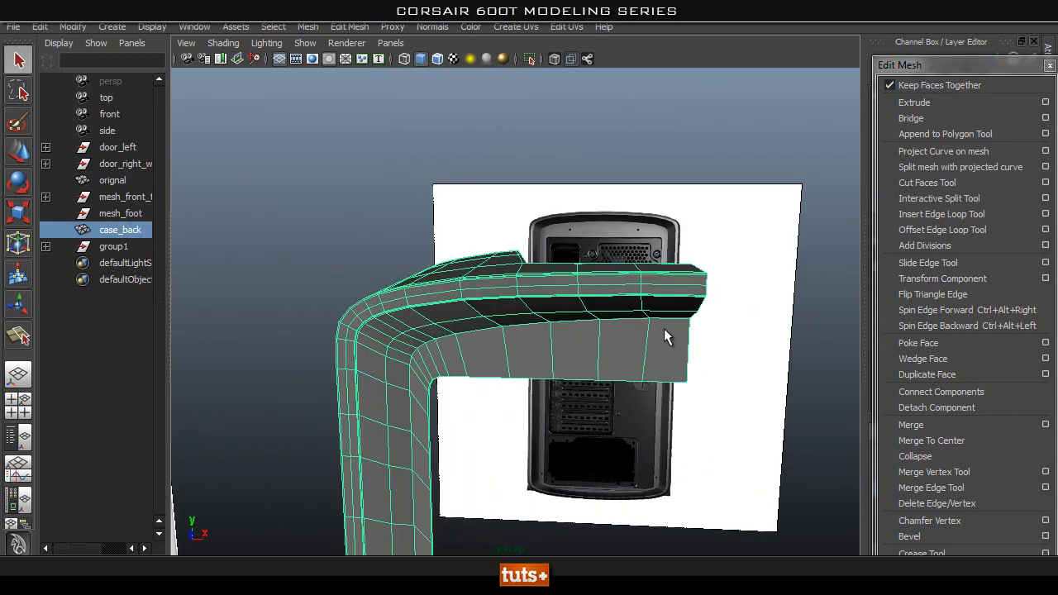
pyautogui.keyDown('alt'); pyautogui.moveTo(740, 333); pyautogui.dragTo(602, 355); pyautogui.keyUp('alt')
pyautogui.keyDown('alt'); pyautogui.moveTo(591, 369); pyautogui.dragTo(751, 357, button='right'); pyautogui.keyUp('alt')
pyautogui.keyDown('alt'); pyautogui.moveTo(753, 357); pyautogui.dragTo(688, 341, button='middle'); pyautogui.keyUp('alt')
pyautogui.keyDown('alt'); pyautogui.moveTo(688, 341); pyautogui.dragTo(460, 200, button='right'); pyautogui.keyUp('alt')
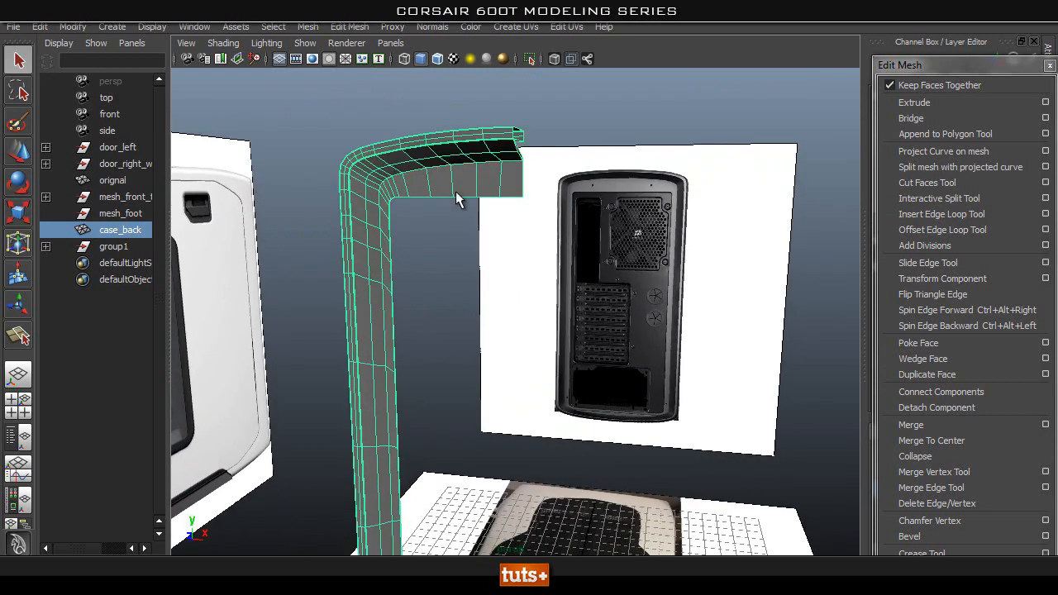
pyautogui.keyDown('alt'); pyautogui.moveTo(531, 240); pyautogui.dragTo(576, 293); pyautogui.keyUp('alt')
pyautogui.click(612, 310)
pyautogui.click(511, 244)
pyautogui.keyDown('alt'); pyautogui.moveTo(510, 244); pyautogui.dragTo(604, 272); pyautogui.keyUp('alt')
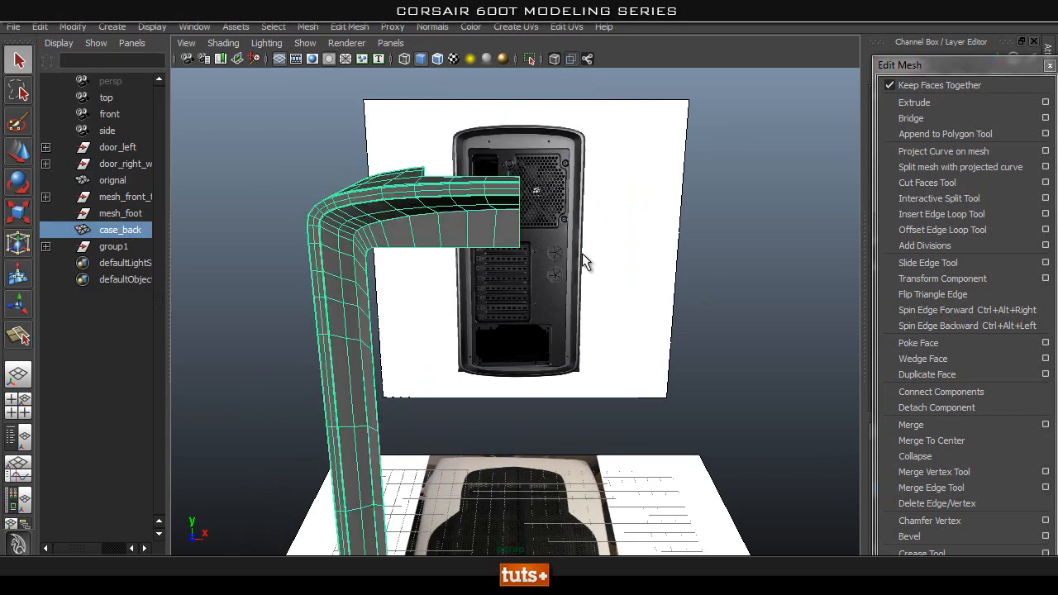
# Duplicate case_back and mirror the copy along X using its Scale X value to form the opposite half.
pyautogui.keyDown('alt'); pyautogui.moveTo(680, 275); pyautogui.dragTo(807, 213); pyautogui.keyUp('alt')
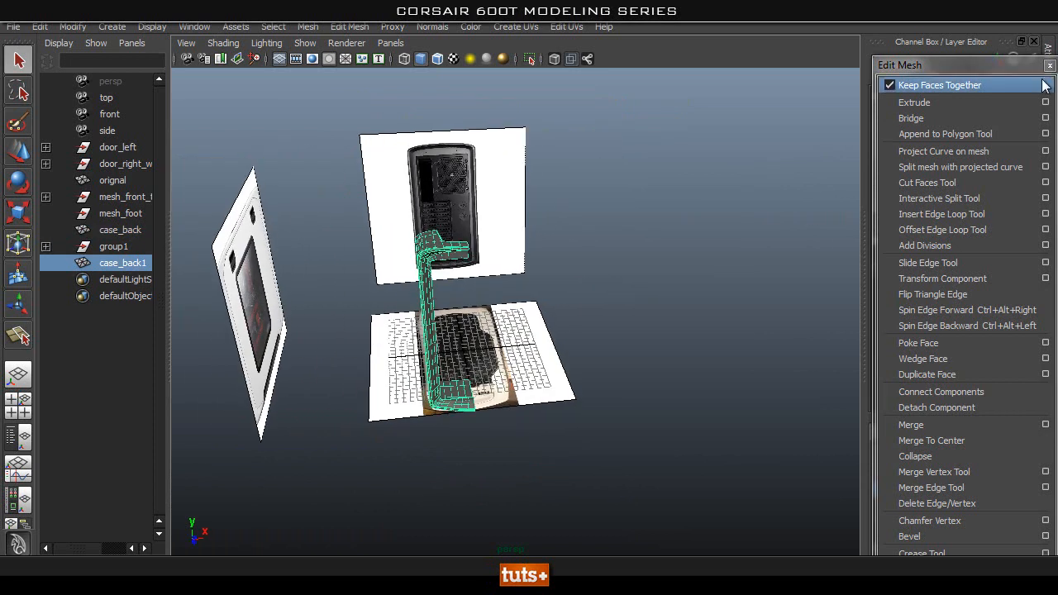
pyautogui.moveTo(981, 63); pyautogui.dragTo(666, 51)
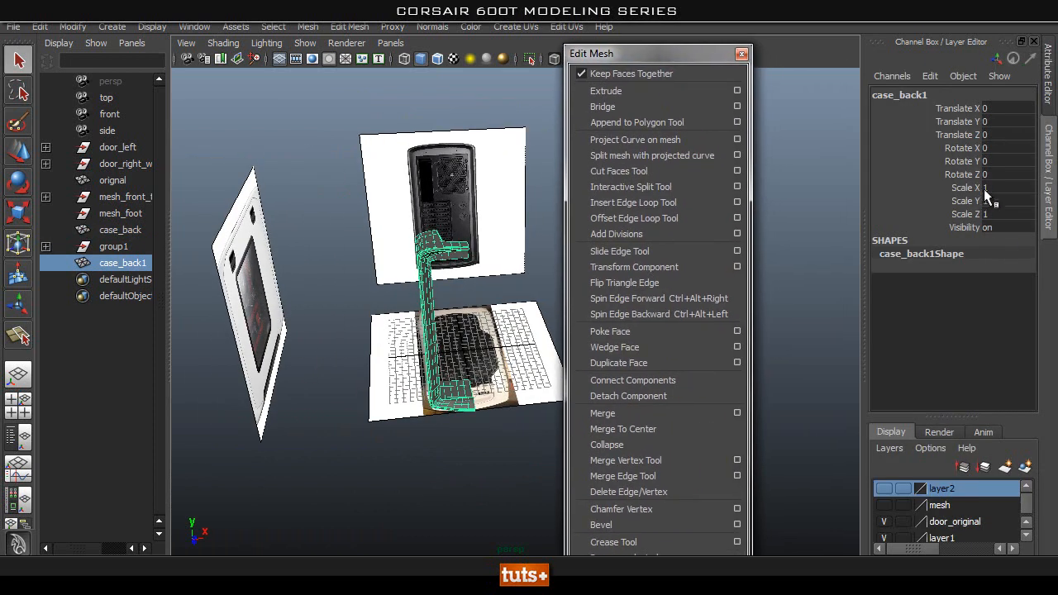
pyautogui.click(985, 188)
pyautogui.click(339, 306)
pyautogui.keyDown('alt'); pyautogui.moveTo(418, 239); pyautogui.dragTo(471, 268); pyautogui.keyUp('alt')
pyautogui.scroll(4, 526, 285)
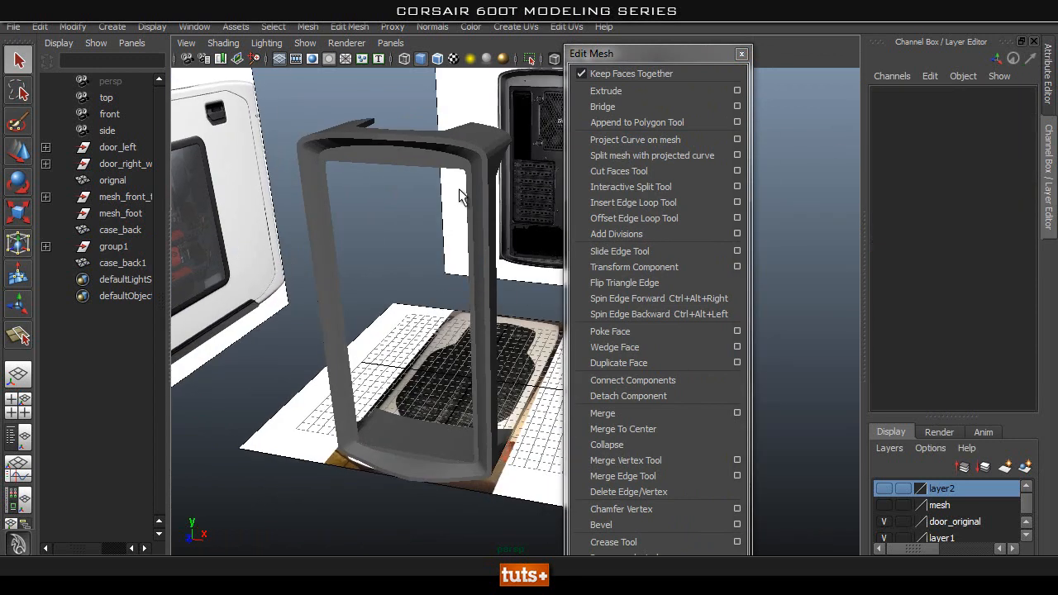
# Combine the two case_back halves into one mesh and delete its construction history.
pyautogui.click(471, 277)
pyautogui.keyDown('shift'); pyautogui.click(331, 142); pyautogui.keyUp('shift')
pyautogui.click(307, 28)
pyautogui.click(311, 48)
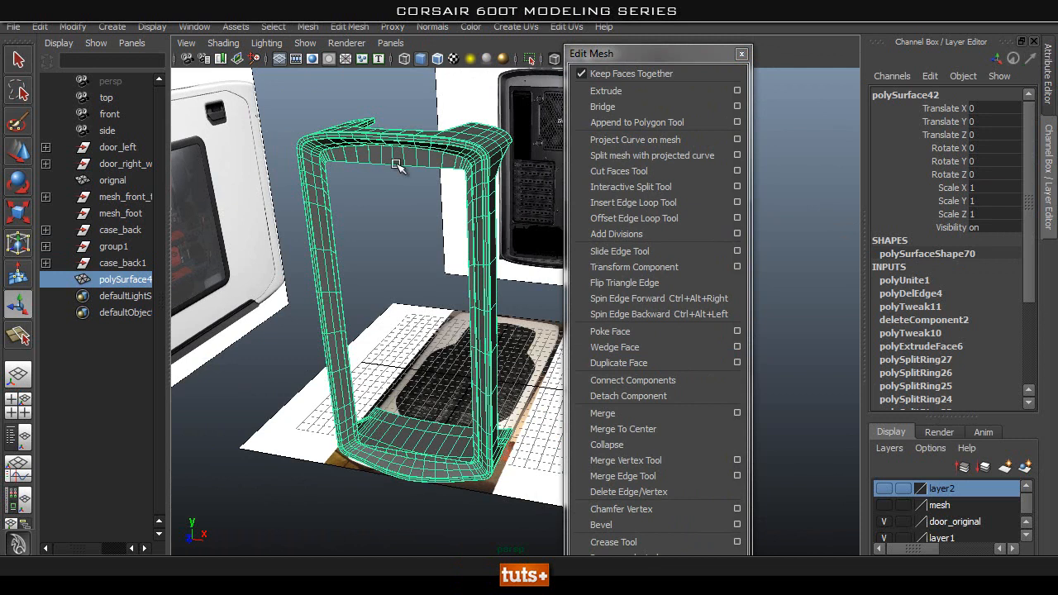
pyautogui.click(41, 27)
pyautogui.moveTo(168, 213)
pyautogui.click(279, 123)
# Examine the combined back frame around its corners and upper centre seam.
pyautogui.keyDown('alt'); pyautogui.moveTo(457, 264); pyautogui.dragTo(558, 248); pyautogui.keyUp('alt')
pyautogui.keyDown('alt'); pyautogui.moveTo(419, 223); pyautogui.dragTo(420, 277, button='middle'); pyautogui.keyUp('alt')
pyautogui.keyDown('alt'); pyautogui.moveTo(420, 276); pyautogui.dragTo(448, 218, button='right'); pyautogui.keyUp('alt')
pyautogui.keyDown('alt'); pyautogui.moveTo(449, 218); pyautogui.dragTo(469, 291, button='middle'); pyautogui.keyUp('alt')
pyautogui.press('q')
pyautogui.moveTo(419, 234); pyautogui.dragTo(504, 202, button='right')
pyautogui.keyDown('alt'); pyautogui.moveTo(451, 237); pyautogui.dragTo(462, 243); pyautogui.keyUp('alt')
pyautogui.keyDown('alt'); pyautogui.moveTo(461, 243); pyautogui.dragTo(396, 248, button='right'); pyautogui.keyUp('alt')
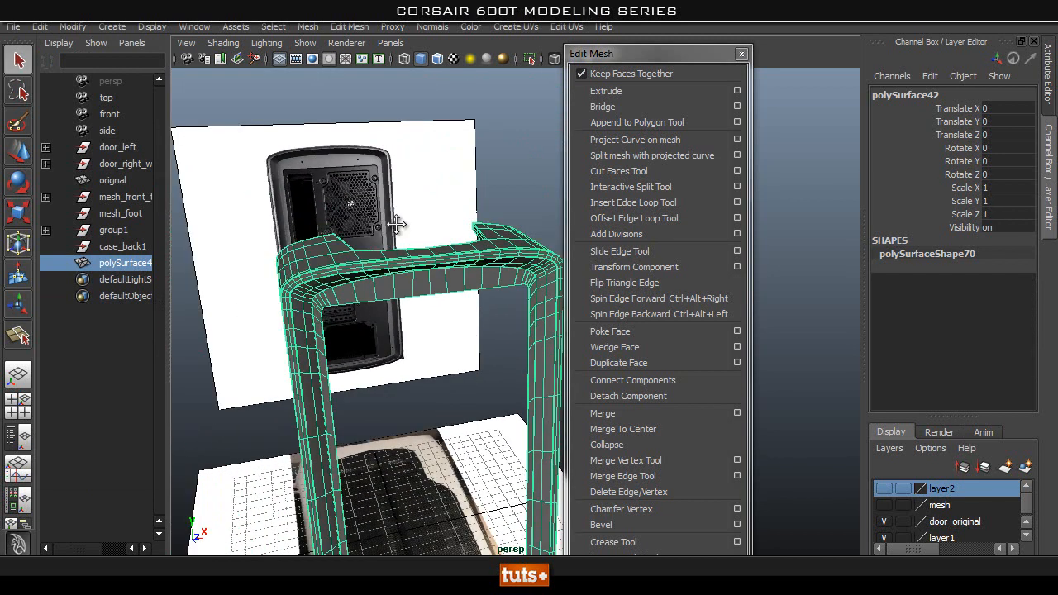
pyautogui.keyDown('alt'); pyautogui.moveTo(396, 248); pyautogui.dragTo(403, 163, button='middle'); pyautogui.keyUp('alt')
# Select all vertices along the frame's centre seam, at both the upper and lower sections, in the front view.
pyautogui.press('space')
pyautogui.moveTo(403, 163); pyautogui.dragTo(408, 213)
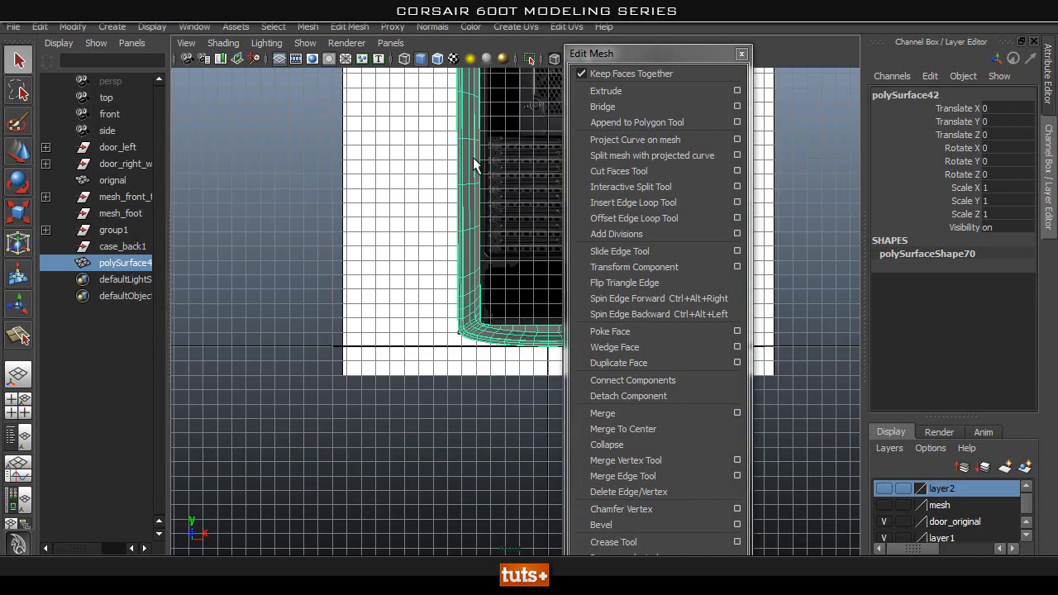
pyautogui.moveTo(413, 164); pyautogui.dragTo(322, 146, button='right')
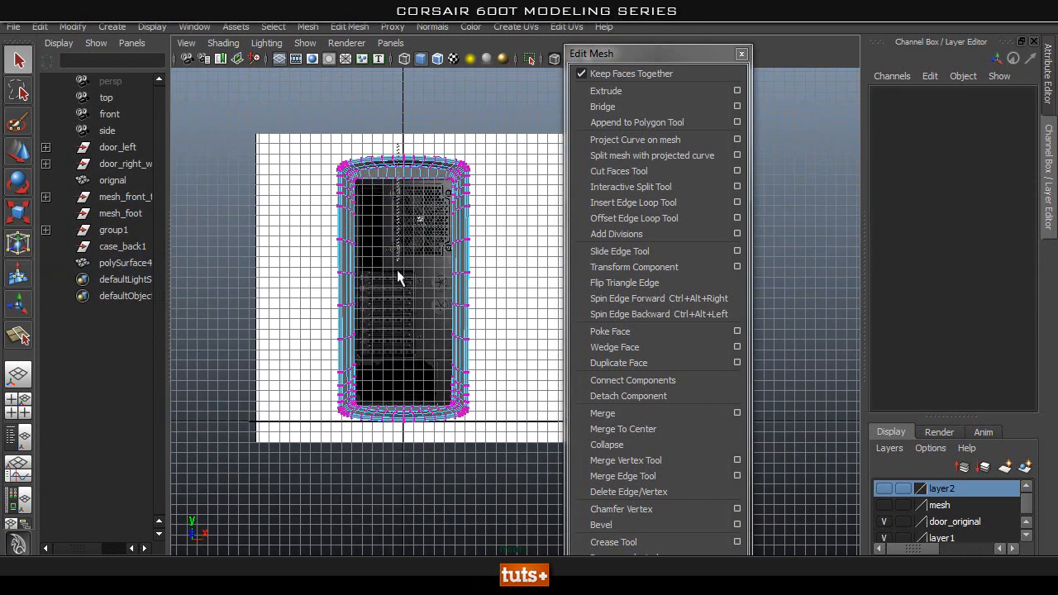
pyautogui.moveTo(409, 488); pyautogui.dragTo(410, 487)
pyautogui.press('space')
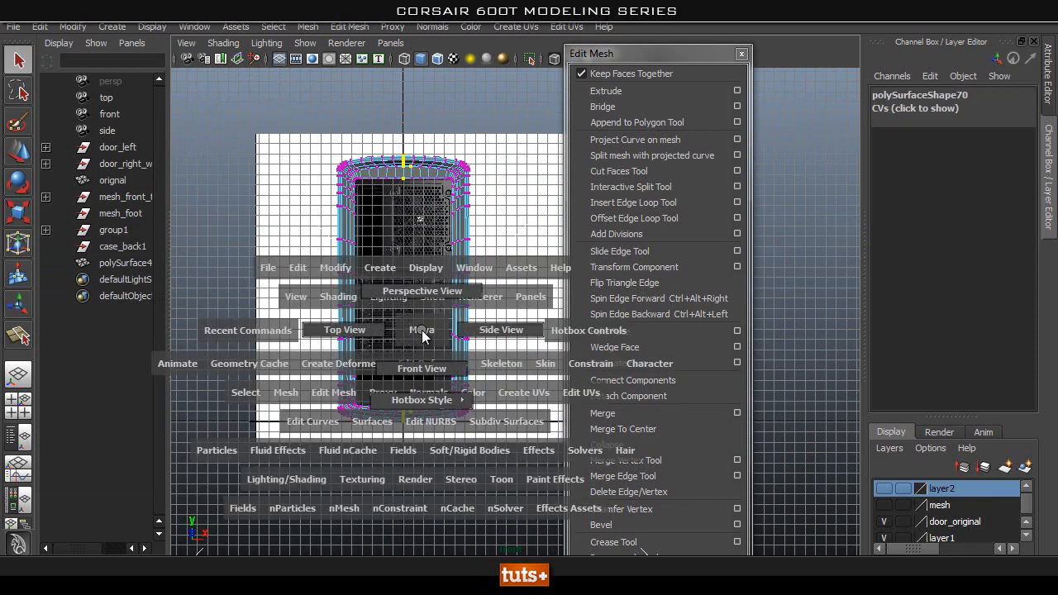
pyautogui.moveTo(422, 330); pyautogui.dragTo(421, 329)
pyautogui.click(399, 117)
pyautogui.moveTo(398, 129); pyautogui.dragTo(402, 231)
pyautogui.moveTo(408, 449); pyautogui.dragTo(408, 449)
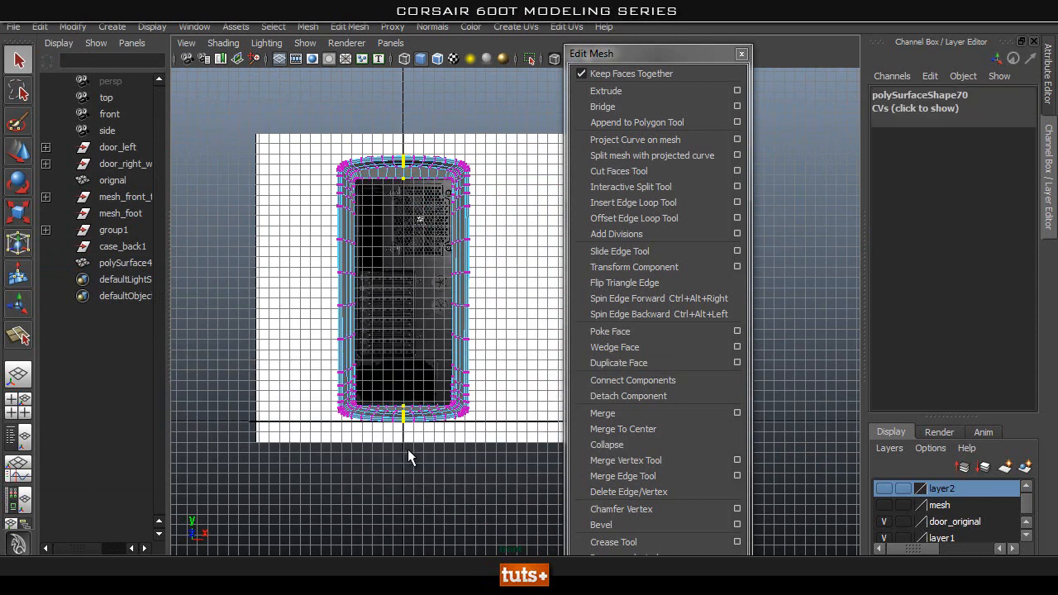
# Merge the selected centre seam vertices with an adjusted distance threshold.
pyautogui.press('space')
pyautogui.moveTo(402, 298); pyautogui.dragTo(363, 239)
pyautogui.keyDown('alt'); pyautogui.moveTo(364, 239); pyautogui.dragTo(347, 356, button='middle'); pyautogui.keyUp('alt')
pyautogui.keyDown('alt'); pyautogui.moveTo(347, 356); pyautogui.dragTo(644, 361, button='right'); pyautogui.keyUp('alt')
pyautogui.keyDown('alt'); pyautogui.moveTo(462, 232); pyautogui.dragTo(541, 257, button='middle'); pyautogui.keyUp('alt')
pyautogui.keyDown('alt'); pyautogui.moveTo(540, 257); pyautogui.dragTo(490, 210); pyautogui.keyUp('alt')
pyautogui.keyDown('alt'); pyautogui.moveTo(465, 89); pyautogui.dragTo(429, 335, button='middle'); pyautogui.keyUp('alt')
pyautogui.keyDown('alt'); pyautogui.moveTo(394, 272); pyautogui.dragTo(407, 272); pyautogui.keyUp('alt')
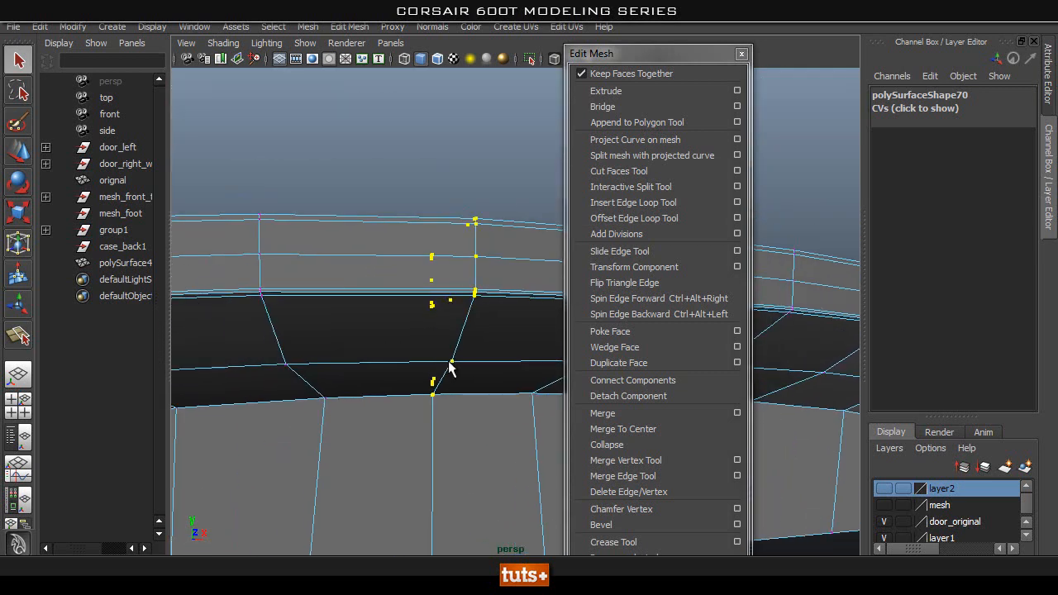
pyautogui.keyDown('shift'); pyautogui.moveTo(480, 359); pyautogui.dragTo(501, 282, button='right'); pyautogui.keyUp('shift')
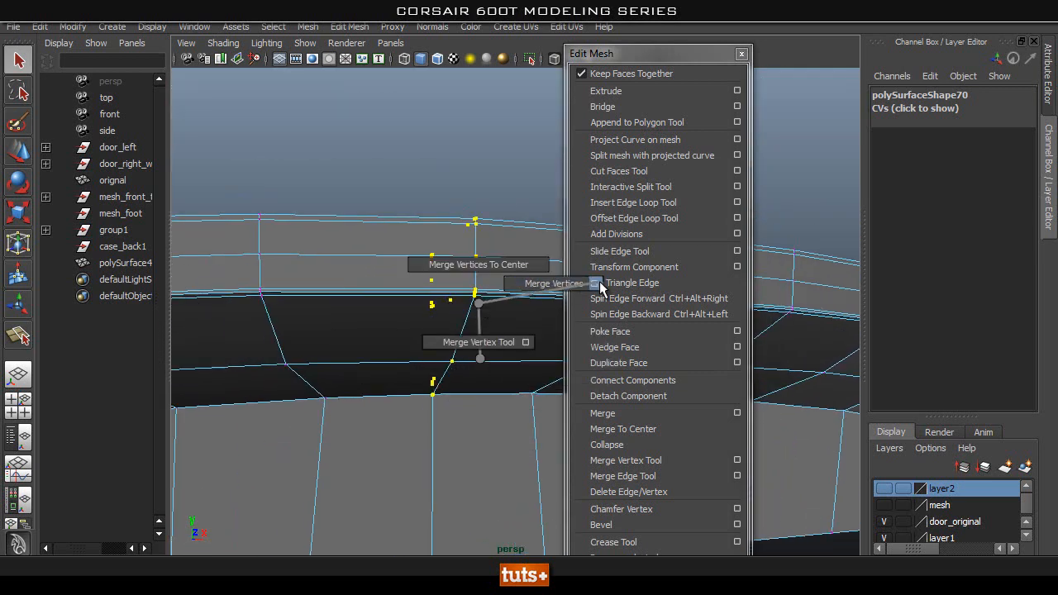
pyautogui.keyDown('shift'); pyautogui.moveTo(598, 281); pyautogui.dragTo(595, 284, button='right'); pyautogui.keyUp('shift')
pyautogui.press('BackSpace')
pyautogui.write('1')
pyautogui.click(611, 380)
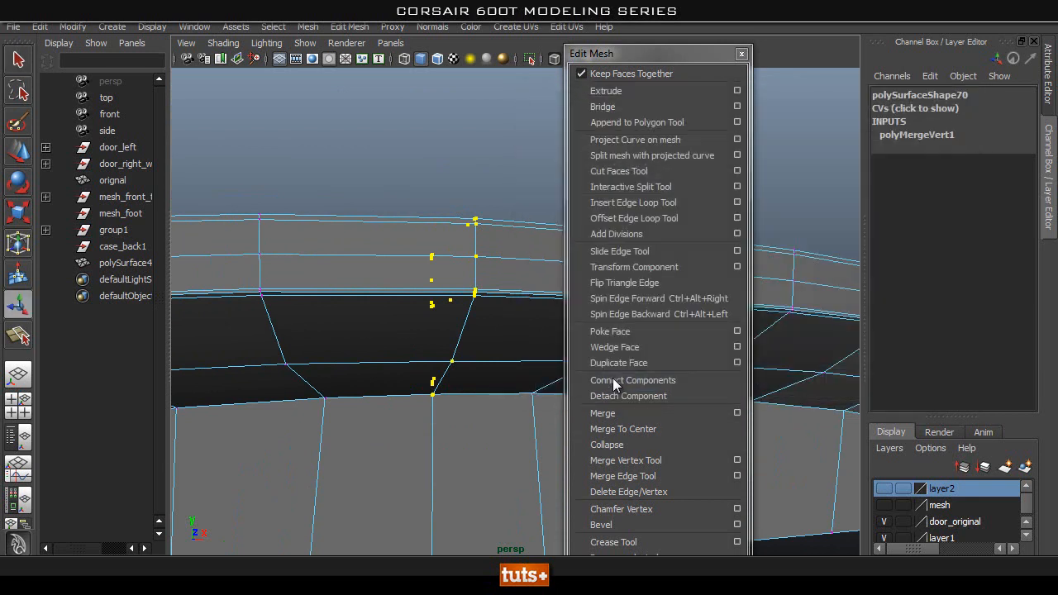
# Return to object mode and inspect the merged centre seam along the frame's upper and lower sections.
pyautogui.keyDown('alt'); pyautogui.moveTo(487, 254); pyautogui.dragTo(461, 406); pyautogui.keyUp('alt')
pyautogui.press('q')
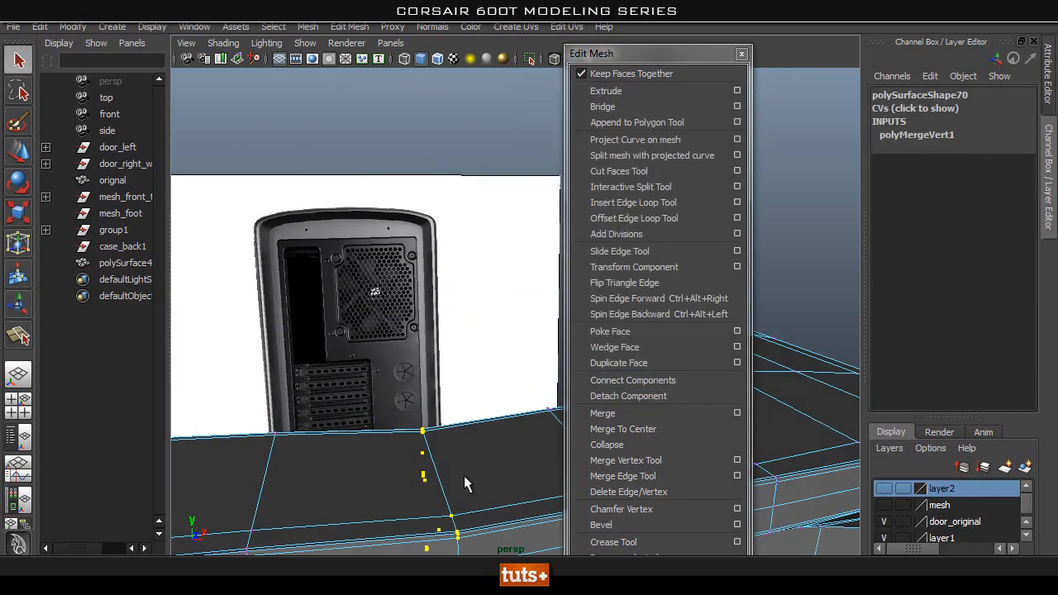
pyautogui.moveTo(467, 482); pyautogui.dragTo(526, 425, button='right')
pyautogui.moveTo(523, 284); pyautogui.dragTo(526, 283, button='right')
pyautogui.click(494, 454)
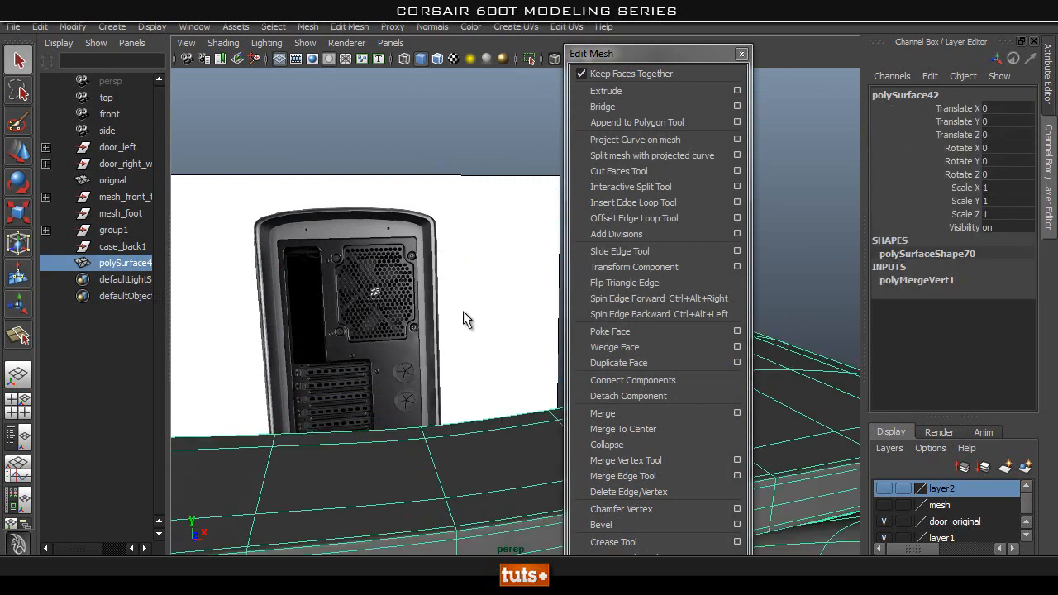
pyautogui.click(463, 311)
pyautogui.keyDown('alt'); pyautogui.moveTo(402, 379); pyautogui.dragTo(414, 426); pyautogui.keyUp('alt')
pyautogui.keyDown('alt'); pyautogui.moveTo(424, 477); pyautogui.dragTo(437, 321); pyautogui.keyUp('alt')
pyautogui.click(472, 196)
pyautogui.keyDown('alt'); pyautogui.moveTo(471, 203); pyautogui.dragTo(424, 346); pyautogui.keyUp('alt')
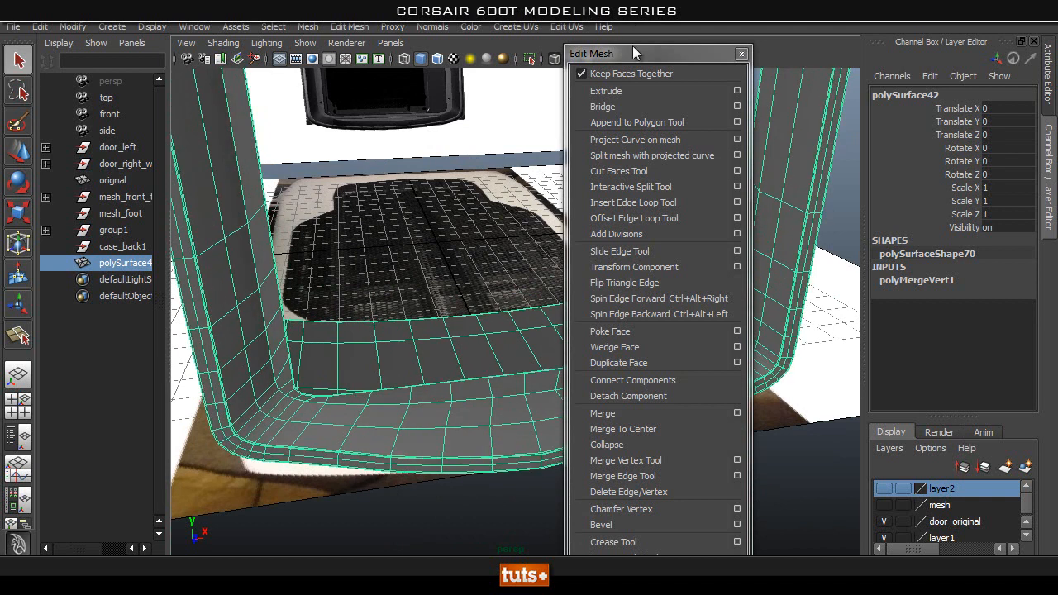
# Insert supporting edge loops close to both sides of the edge where the recess slope meets the inner border.
pyautogui.moveTo(679, 58); pyautogui.dragTo(1028, 104)
pyautogui.keyDown('alt'); pyautogui.moveTo(529, 396); pyautogui.dragTo(508, 460); pyautogui.keyUp('alt')
pyautogui.keyDown('alt'); pyautogui.moveTo(508, 461); pyautogui.dragTo(660, 257, button='right'); pyautogui.keyUp('alt')
pyautogui.keyDown('alt'); pyautogui.moveTo(660, 258); pyautogui.dragTo(497, 345); pyautogui.keyUp('alt')
pyautogui.keyDown('alt'); pyautogui.moveTo(497, 345); pyautogui.dragTo(645, 345, button='right'); pyautogui.keyUp('alt')
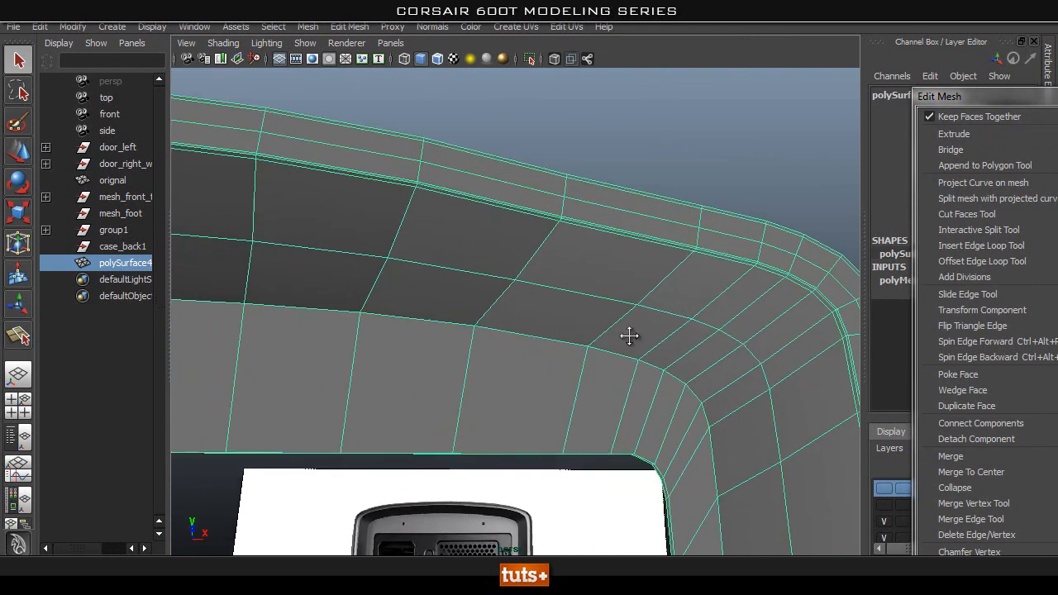
pyautogui.keyDown('alt'); pyautogui.moveTo(646, 345); pyautogui.dragTo(619, 335, button='middle'); pyautogui.keyUp('alt')
pyautogui.moveTo(1007, 90); pyautogui.dragTo(834, 60)
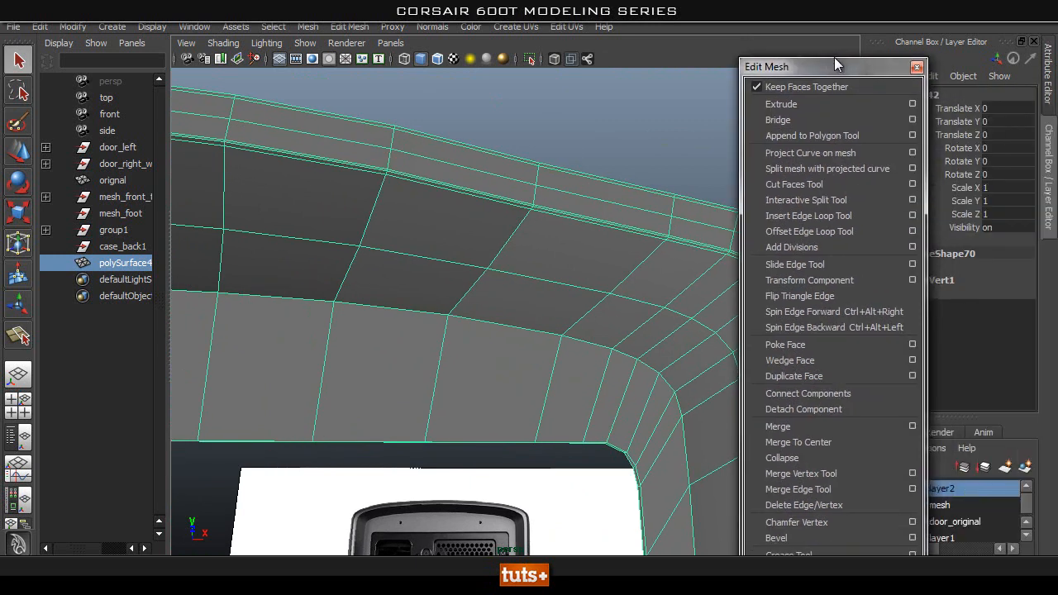
pyautogui.click(764, 216)
pyautogui.keyDown('alt'); pyautogui.moveTo(543, 262); pyautogui.dragTo(550, 318); pyautogui.keyUp('alt')
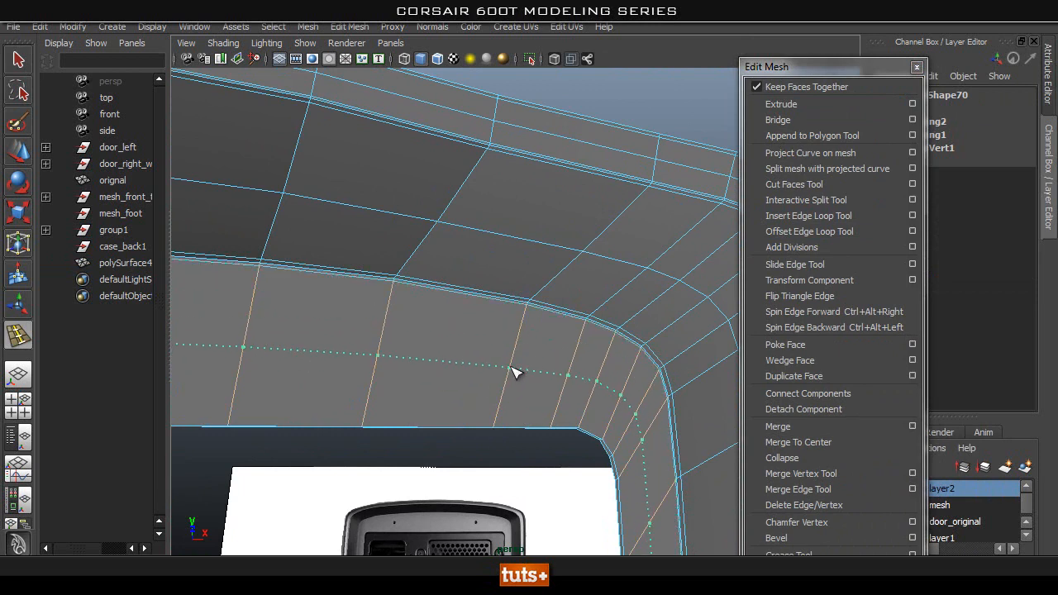
# Insert one edge loop through the middle of the inner border and another close to its opening edge.
pyautogui.keyDown('alt'); pyautogui.moveTo(357, 415); pyautogui.dragTo(592, 435); pyautogui.keyUp('alt')
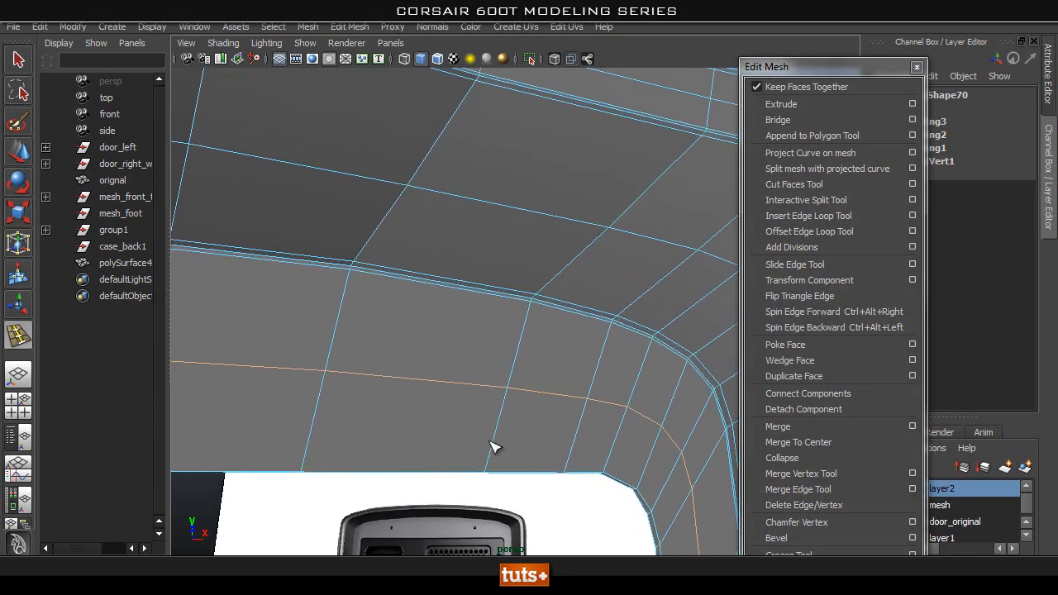
pyautogui.moveTo(489, 470); pyautogui.dragTo(490, 470)
pyautogui.keyDown('alt'); pyautogui.moveTo(496, 475); pyautogui.dragTo(479, 413); pyautogui.keyUp('alt')
pyautogui.keyDown('alt'); pyautogui.moveTo(479, 413); pyautogui.dragTo(568, 76, button='middle'); pyautogui.keyUp('alt')
pyautogui.keyDown('alt'); pyautogui.moveTo(593, 415); pyautogui.dragTo(619, 426, button='right'); pyautogui.keyUp('alt')
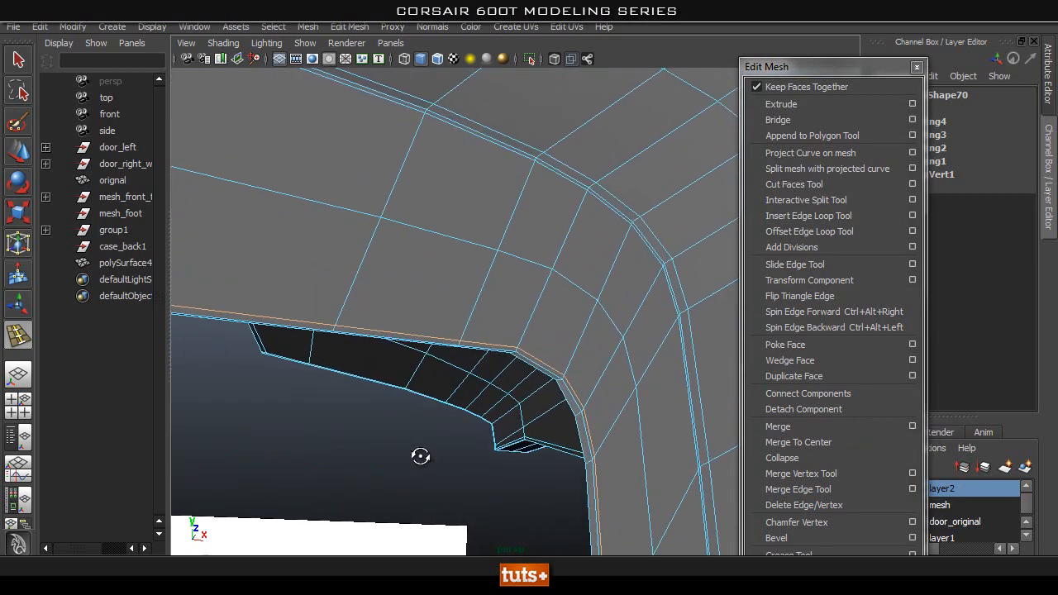
# Insert supporting edge loops near the front and back edges of the thin lip around the opening.
pyautogui.keyDown('alt'); pyautogui.moveTo(423, 468); pyautogui.dragTo(436, 454); pyautogui.keyUp('alt')
pyautogui.keyDown('alt'); pyautogui.moveTo(418, 455); pyautogui.dragTo(364, 456, button='middle'); pyautogui.keyUp('alt')
pyautogui.keyDown('alt'); pyautogui.moveTo(473, 379); pyautogui.dragTo(558, 360, button='right'); pyautogui.keyUp('alt')
pyautogui.keyDown('alt'); pyautogui.moveTo(422, 376); pyautogui.dragTo(458, 333, button='middle'); pyautogui.keyUp('alt')
pyautogui.keyDown('alt'); pyautogui.moveTo(451, 335); pyautogui.dragTo(333, 345, button='right'); pyautogui.keyUp('alt')
pyautogui.keyDown('alt'); pyautogui.moveTo(477, 282); pyautogui.dragTo(465, 312); pyautogui.keyUp('alt')
pyautogui.keyDown('alt'); pyautogui.moveTo(537, 268); pyautogui.dragTo(814, 288, button='right'); pyautogui.keyUp('alt')
pyautogui.keyDown('alt'); pyautogui.moveTo(625, 234); pyautogui.dragTo(588, 217); pyautogui.keyUp('alt')
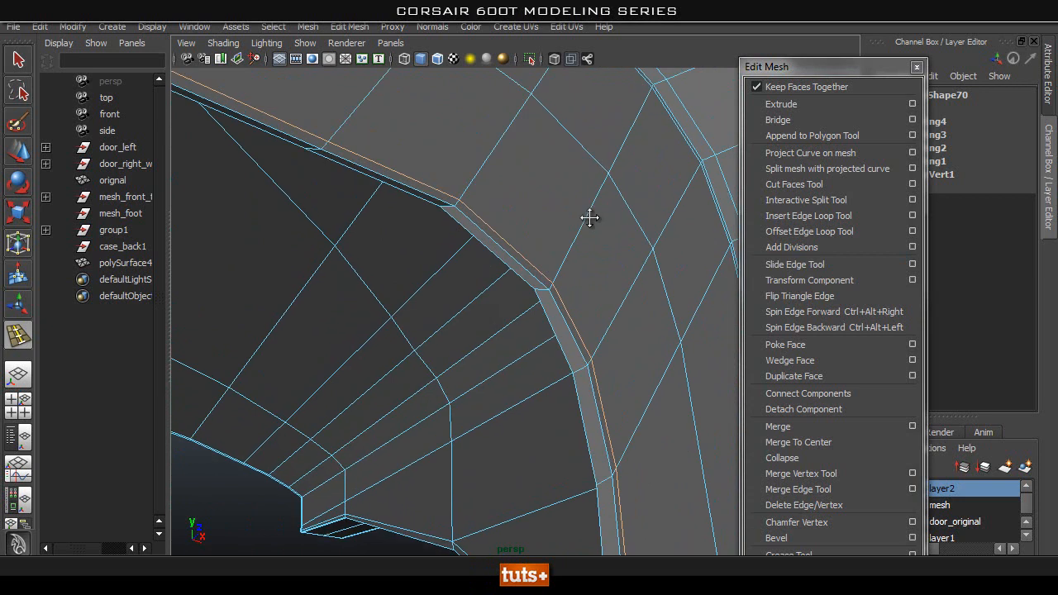
pyautogui.keyDown('alt'); pyautogui.moveTo(517, 250); pyautogui.dragTo(550, 238, button='right'); pyautogui.keyUp('alt')
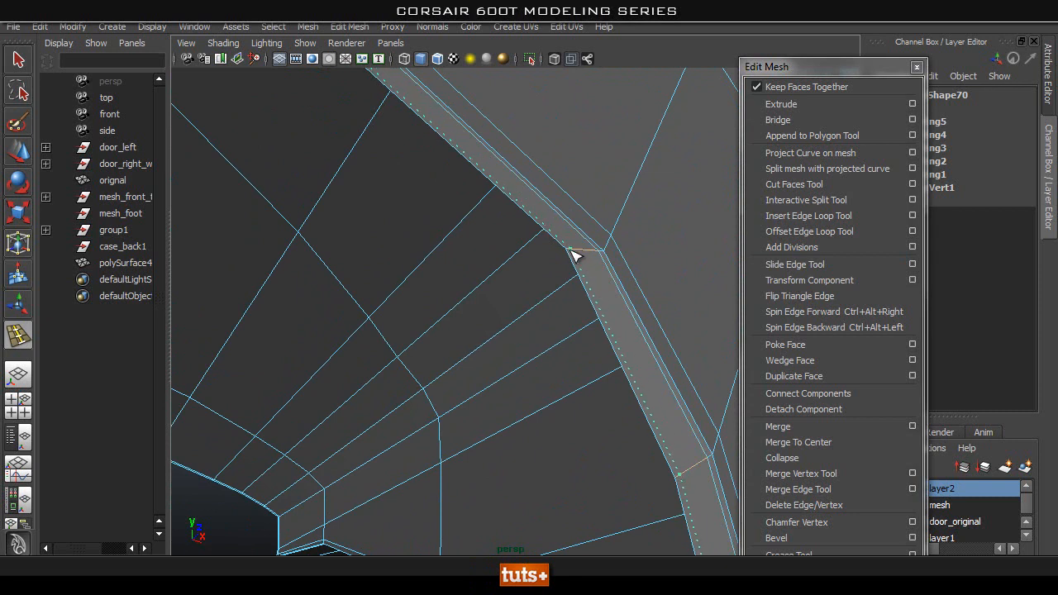
pyautogui.moveTo(570, 250); pyautogui.dragTo(572, 251)
# Insert supporting edge loops on the border's reverse side, near the opening edge and near the outer corner edge.
pyautogui.keyDown('alt'); pyautogui.moveTo(583, 258); pyautogui.dragTo(372, 286, button='right'); pyautogui.keyUp('alt')
pyautogui.keyDown('alt'); pyautogui.moveTo(373, 285); pyautogui.dragTo(715, 333); pyautogui.keyUp('alt')
pyautogui.keyDown('alt'); pyautogui.moveTo(591, 308); pyautogui.dragTo(603, 309, button='right'); pyautogui.keyUp('alt')
pyautogui.keyDown('alt'); pyautogui.moveTo(603, 310); pyautogui.dragTo(498, 314, button='middle'); pyautogui.keyUp('alt')
pyautogui.keyDown('alt'); pyautogui.moveTo(498, 314); pyautogui.dragTo(537, 298, button='right'); pyautogui.keyUp('alt')
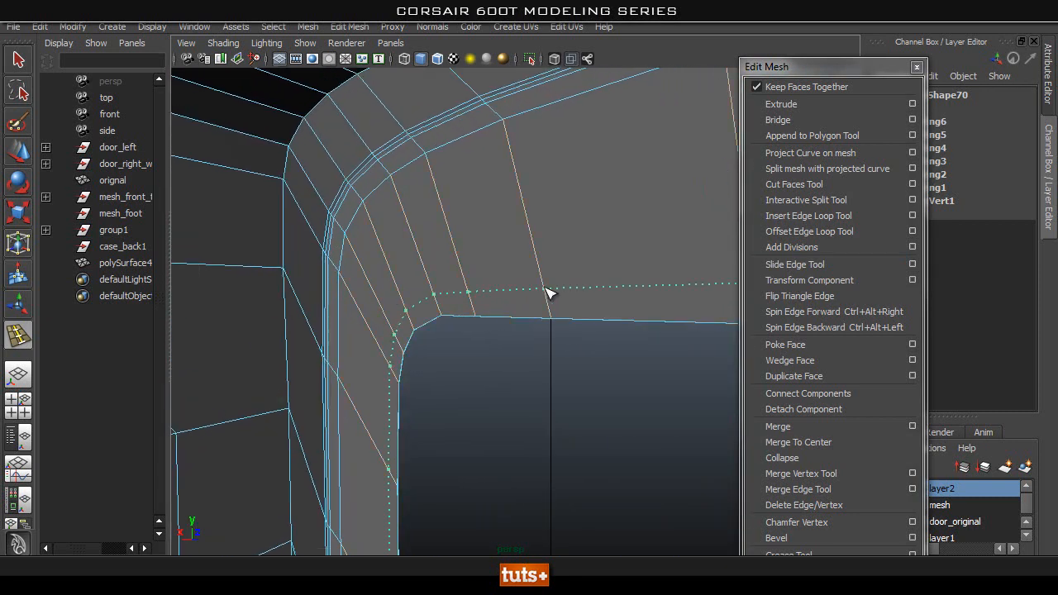
pyautogui.click(552, 313)
pyautogui.keyDown('alt'); pyautogui.moveTo(552, 313); pyautogui.dragTo(479, 238); pyautogui.keyUp('alt')
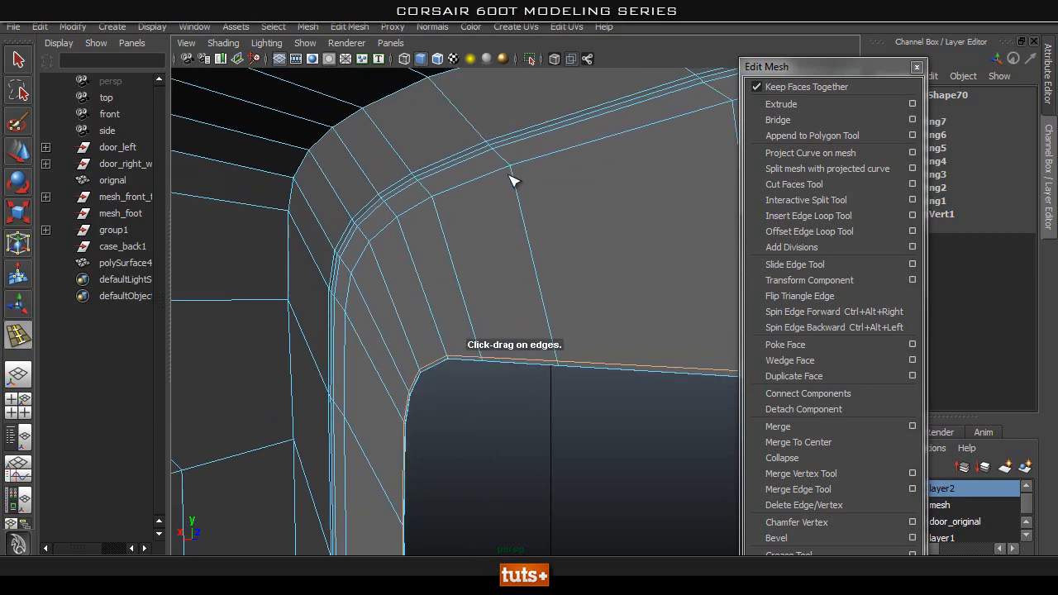
pyautogui.moveTo(516, 168); pyautogui.dragTo(518, 169)
pyautogui.keyDown('alt'); pyautogui.moveTo(517, 169); pyautogui.dragTo(62, 278); pyautogui.keyUp('alt')
pyautogui.press('q')
# Inspect the frame's shading and lower recess corner for edges that still need supporting loops.
pyautogui.moveTo(472, 271); pyautogui.dragTo(491, 231, button='right')
pyautogui.click(493, 231)
pyautogui.click(592, 127)
pyautogui.keyDown('alt'); pyautogui.moveTo(592, 127); pyautogui.dragTo(571, 331); pyautogui.keyUp('alt')
pyautogui.keyDown('alt'); pyautogui.moveTo(571, 331); pyautogui.dragTo(480, 355, button='right'); pyautogui.keyUp('alt')
pyautogui.keyDown('alt'); pyautogui.moveTo(479, 356); pyautogui.dragTo(503, 386); pyautogui.keyUp('alt')
pyautogui.keyDown('alt'); pyautogui.moveTo(503, 385); pyautogui.dragTo(554, 244, button='middle'); pyautogui.keyUp('alt')
pyautogui.keyDown('alt'); pyautogui.moveTo(570, 326); pyautogui.dragTo(567, 288); pyautogui.keyUp('alt')
pyautogui.keyDown('alt'); pyautogui.moveTo(567, 288); pyautogui.dragTo(503, 203, button='right'); pyautogui.keyUp('alt')
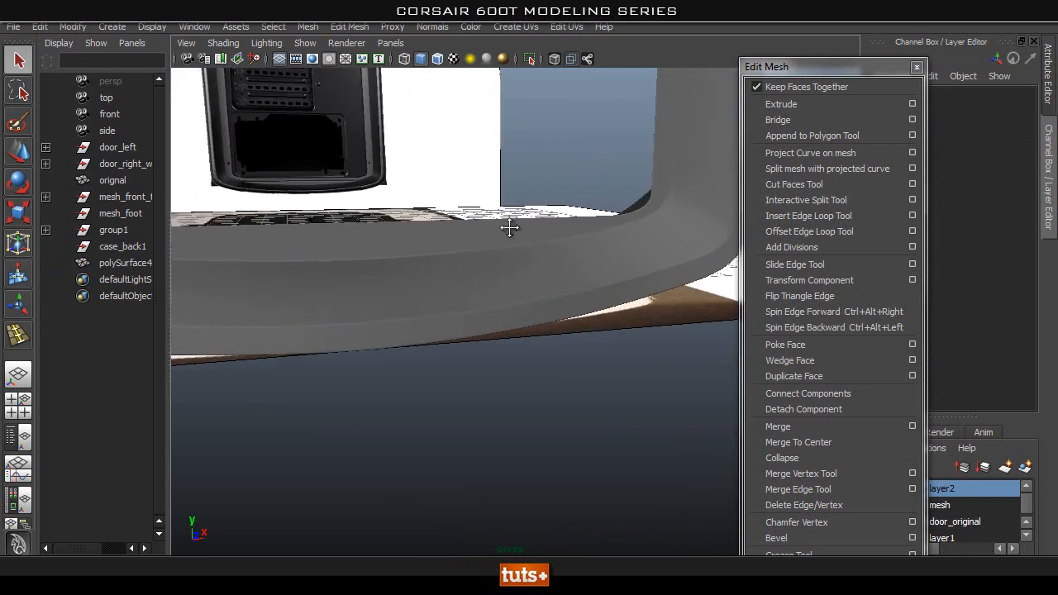
pyautogui.keyDown('alt'); pyautogui.moveTo(503, 203); pyautogui.dragTo(529, 247, button='middle'); pyautogui.keyUp('alt')
pyautogui.click(547, 314)
pyautogui.keyDown('alt'); pyautogui.moveTo(608, 219); pyautogui.dragTo(553, 248); pyautogui.keyUp('alt')
pyautogui.keyDown('alt'); pyautogui.moveTo(444, 321); pyautogui.dragTo(904, 360, button='right'); pyautogui.keyUp('alt')
pyautogui.keyDown('alt'); pyautogui.moveTo(554, 322); pyautogui.dragTo(556, 291); pyautogui.keyUp('alt')
pyautogui.keyDown('alt'); pyautogui.moveTo(413, 276); pyautogui.dragTo(791, 346, button='right'); pyautogui.keyUp('alt')
pyautogui.keyDown('alt'); pyautogui.moveTo(450, 318); pyautogui.dragTo(443, 467, button='middle'); pyautogui.keyUp('alt')
# Insert a supporting edge loop just outside the inner border's outer edge around the opening, and preview the frame smoothed.
pyautogui.keyDown('alt'); pyautogui.moveTo(620, 439); pyautogui.dragTo(630, 321, button='middle'); pyautogui.keyUp('alt')
pyautogui.keyDown('alt'); pyautogui.moveTo(631, 321); pyautogui.dragTo(703, 386, button='right'); pyautogui.keyUp('alt')
pyautogui.keyDown('alt'); pyautogui.moveTo(702, 387); pyautogui.dragTo(651, 350, button='middle'); pyautogui.keyUp('alt')
pyautogui.moveTo(668, 333); pyautogui.dragTo(671, 258, button='right')
pyautogui.doubleClick(666, 320)
pyautogui.keyDown('shift'); pyautogui.moveTo(684, 365); pyautogui.dragTo(610, 373, button='right'); pyautogui.keyUp('shift')
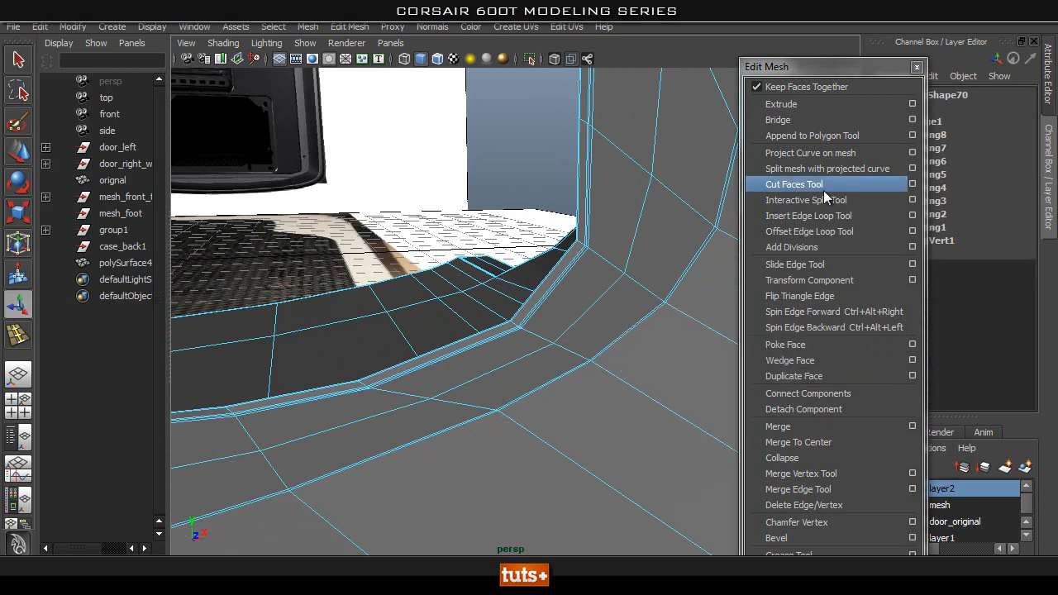
pyautogui.click(600, 372)
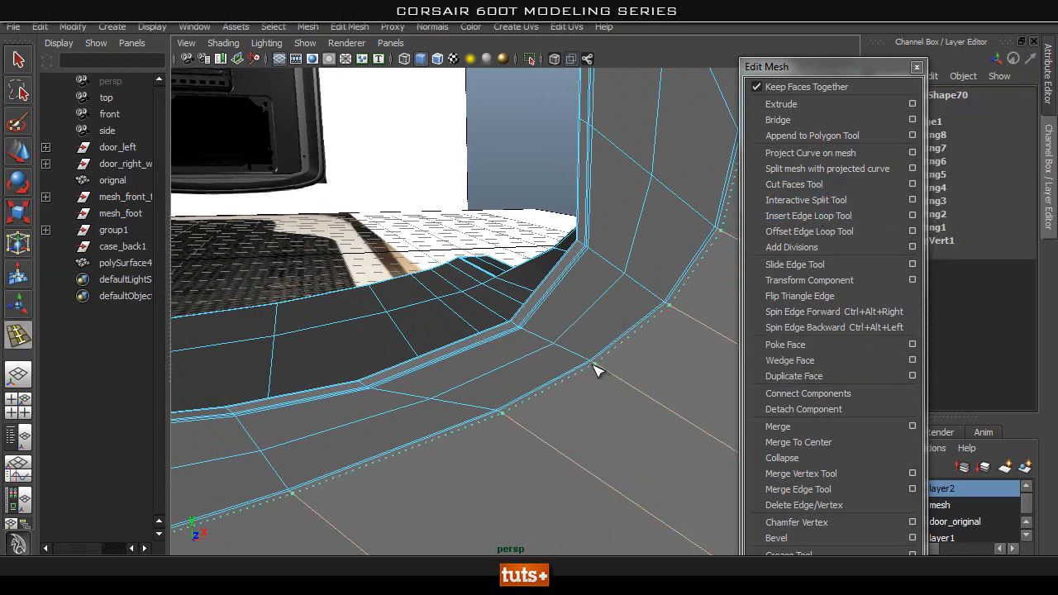
pyautogui.moveTo(641, 353); pyautogui.dragTo(716, 271, button='right')
pyautogui.click(626, 355)
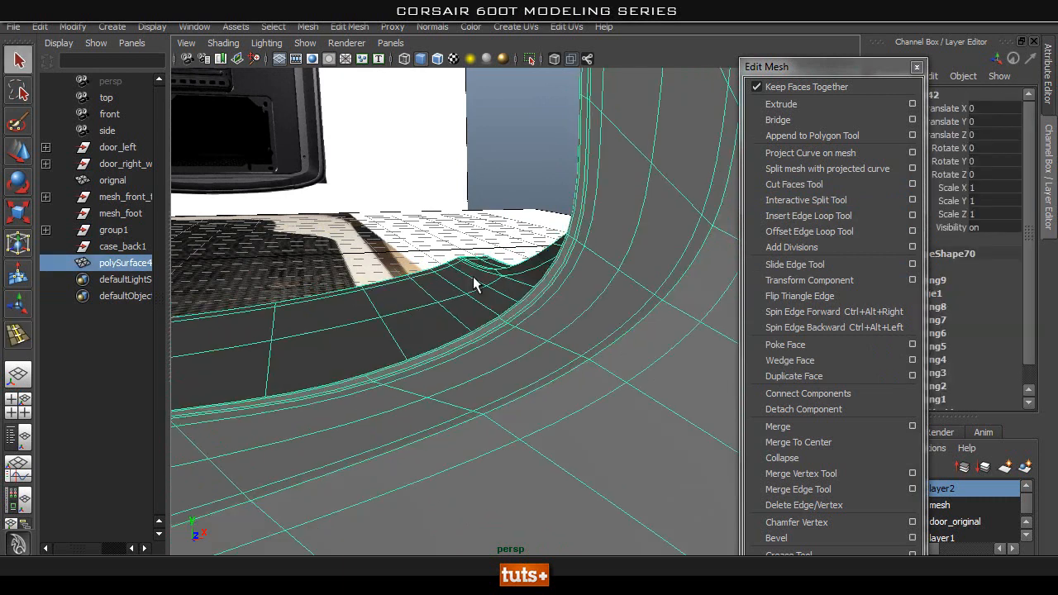
pyautogui.press('3')
# Insert another edge loop on the frame's wide face, slightly farther out from the inner border's edge.
pyautogui.click(546, 213)
pyautogui.keyDown('alt'); pyautogui.moveTo(546, 213); pyautogui.dragTo(392, 311); pyautogui.keyUp('alt')
pyautogui.click(391, 361)
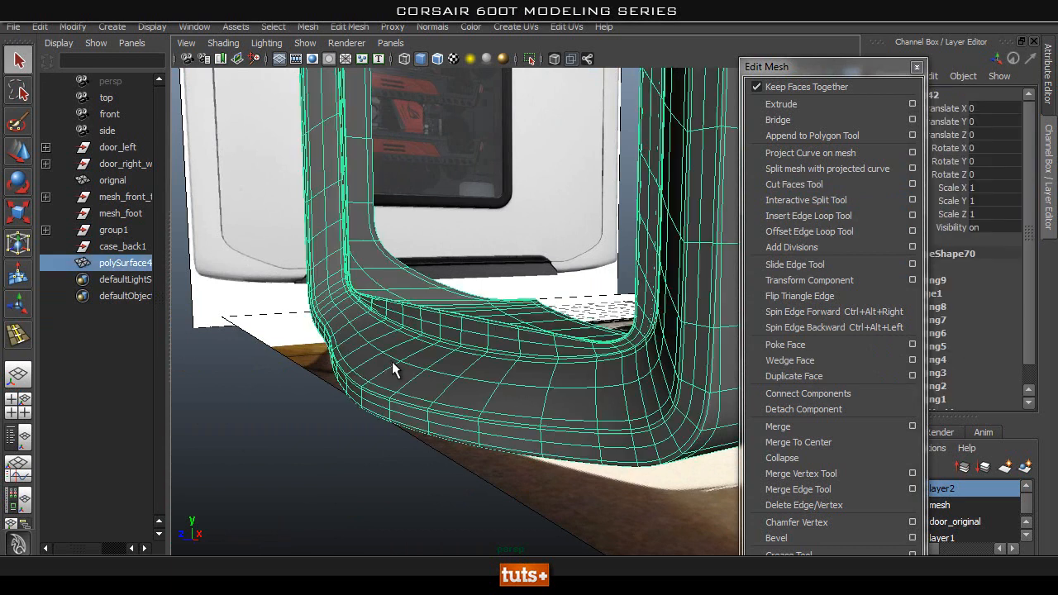
pyautogui.keyDown('alt'); pyautogui.moveTo(401, 361); pyautogui.dragTo(731, 381); pyautogui.keyUp('alt')
pyautogui.press('3')
pyautogui.press('1')
pyautogui.press('3')
pyautogui.keyDown('alt'); pyautogui.moveTo(351, 281); pyautogui.dragTo(738, 340, button='right'); pyautogui.keyUp('alt')
pyautogui.keyDown('alt'); pyautogui.moveTo(738, 339); pyautogui.dragTo(534, 262); pyautogui.keyUp('alt')
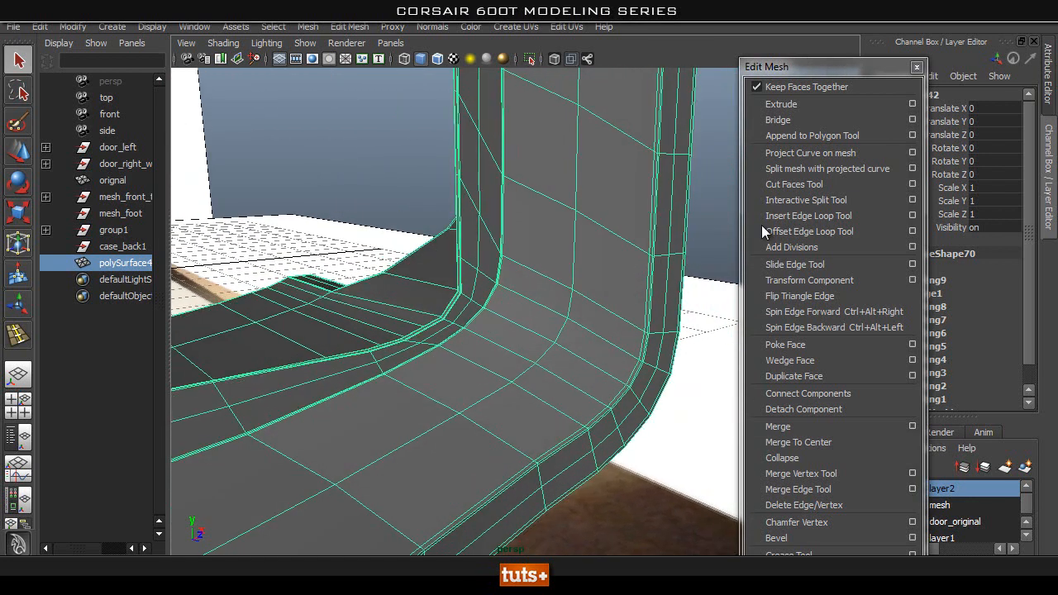
pyautogui.click(833, 217)
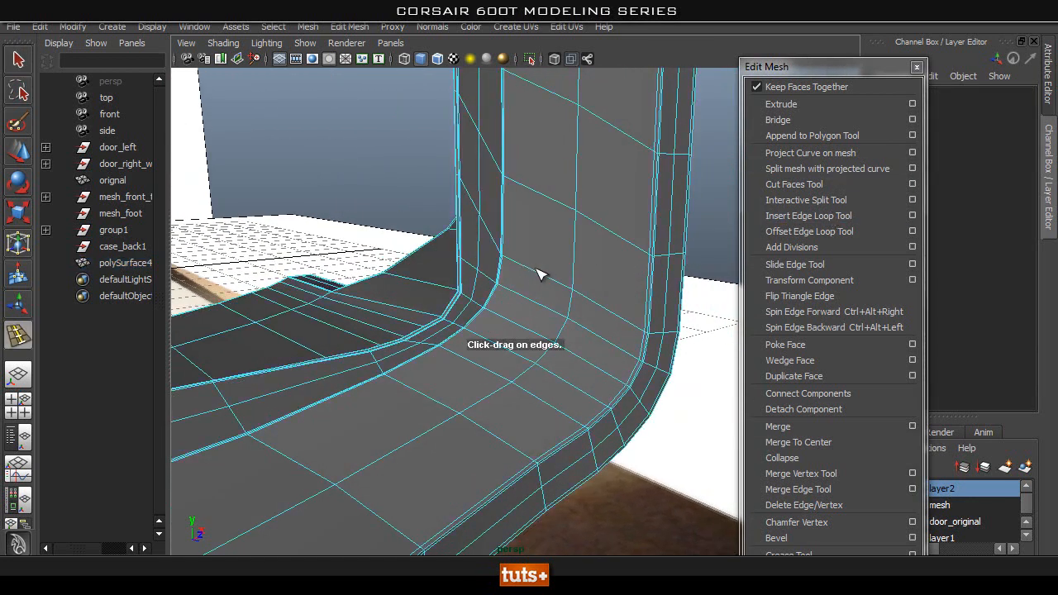
pyautogui.moveTo(539, 274); pyautogui.dragTo(519, 270)
pyautogui.moveTo(532, 267); pyautogui.dragTo(604, 236, button='right')
pyautogui.moveTo(539, 268); pyautogui.dragTo(528, 261)
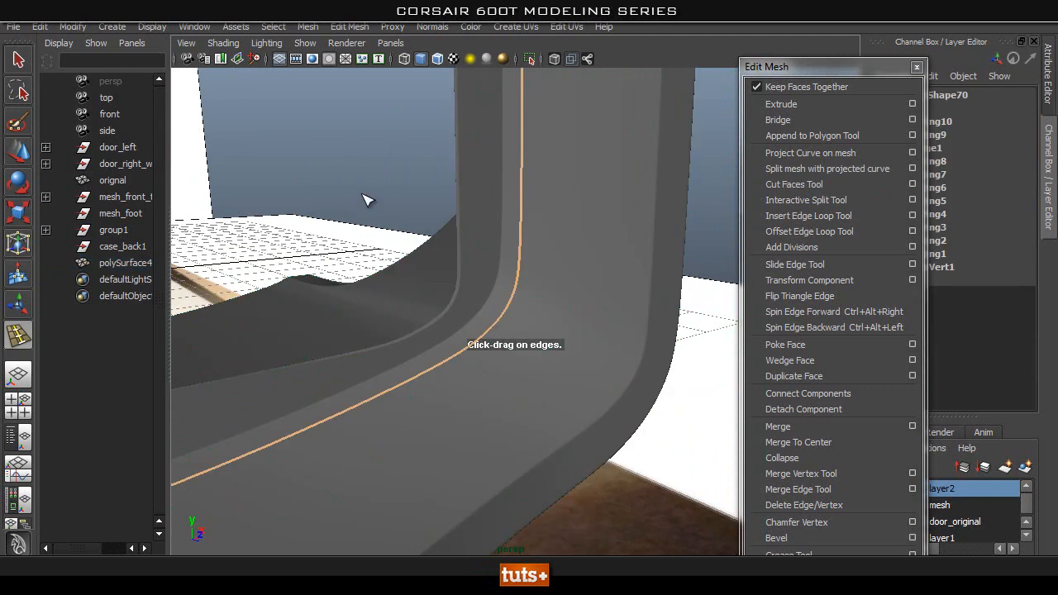
pyautogui.press('q')
pyautogui.click(599, 230)
pyautogui.keyDown('alt'); pyautogui.moveTo(340, 217); pyautogui.dragTo(483, 219); pyautogui.keyUp('alt')
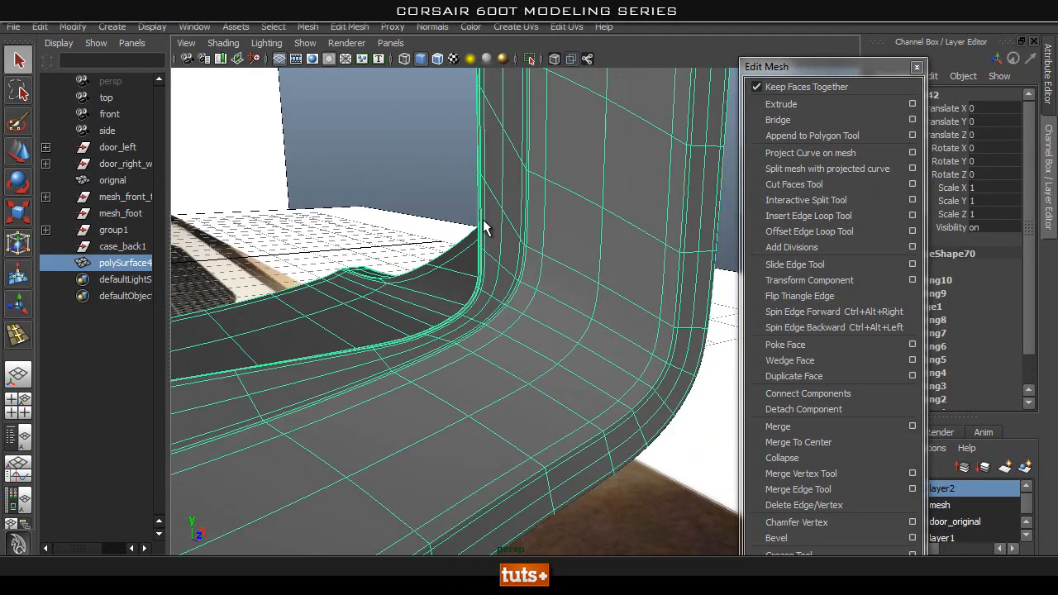
# Examine the smoothed frame's shading around the lower corners, opening and recess for remaining pinches or soft edges.
pyautogui.click(424, 208)
pyautogui.keyDown('alt'); pyautogui.moveTo(424, 212); pyautogui.dragTo(569, 236); pyautogui.keyUp('alt')
pyautogui.keyDown('alt'); pyautogui.moveTo(569, 237); pyautogui.dragTo(531, 321, button='middle'); pyautogui.keyUp('alt')
pyautogui.keyDown('alt'); pyautogui.moveTo(531, 322); pyautogui.dragTo(524, 300, button='right'); pyautogui.keyUp('alt')
pyautogui.keyDown('alt'); pyautogui.moveTo(524, 299); pyautogui.dragTo(538, 375, button='middle'); pyautogui.keyUp('alt')
pyautogui.keyDown('alt'); pyautogui.moveTo(538, 374); pyautogui.dragTo(567, 344); pyautogui.keyUp('alt')
pyautogui.click(441, 291)
pyautogui.click(596, 282)
pyautogui.keyDown('alt'); pyautogui.moveTo(347, 305); pyautogui.dragTo(430, 326, button='right'); pyautogui.keyUp('alt')
pyautogui.keyDown('alt'); pyautogui.moveTo(431, 325); pyautogui.dragTo(569, 127, button='middle'); pyautogui.keyUp('alt')
pyautogui.moveTo(592, 313)
pyautogui.keyDown('alt'); pyautogui.mouseDown()
pyautogui.moveTo(570, 307)
pyautogui.moveTo(604, 311)
pyautogui.mouseUp(); pyautogui.keyUp('alt')
pyautogui.moveTo(496, 356)
pyautogui.keyDown('alt'); pyautogui.mouseDown()
pyautogui.moveTo(524, 347)
pyautogui.moveTo(501, 345)
pyautogui.mouseUp(); pyautogui.keyUp('alt')
pyautogui.keyDown('alt'); pyautogui.moveTo(501, 346); pyautogui.dragTo(577, 384, button='right'); pyautogui.keyUp('alt')
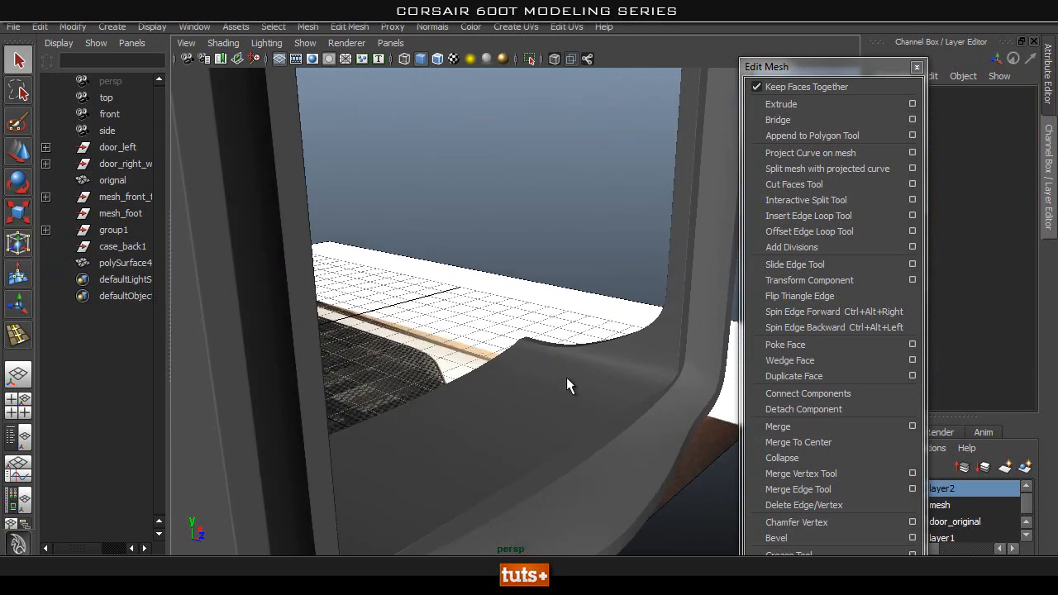
pyautogui.keyDown('alt'); pyautogui.moveTo(627, 308); pyautogui.dragTo(527, 282); pyautogui.keyUp('alt')
pyautogui.keyDown('alt'); pyautogui.moveTo(527, 282); pyautogui.dragTo(619, 339, button='right'); pyautogui.keyUp('alt')
pyautogui.keyDown('alt'); pyautogui.moveTo(619, 345); pyautogui.dragTo(628, 371); pyautogui.keyUp('alt')
pyautogui.keyDown('alt'); pyautogui.moveTo(635, 477); pyautogui.dragTo(356, 343, button='middle'); pyautogui.keyUp('alt')
pyautogui.keyDown('alt'); pyautogui.moveTo(512, 323); pyautogui.dragTo(681, 353, button='right'); pyautogui.keyUp('alt')
pyautogui.keyDown('alt'); pyautogui.moveTo(377, 292); pyautogui.dragTo(460, 296); pyautogui.keyUp('alt')
pyautogui.keyDown('alt'); pyautogui.moveTo(460, 296); pyautogui.dragTo(679, 334, button='right'); pyautogui.keyUp('alt')
pyautogui.keyDown('alt'); pyautogui.moveTo(515, 224); pyautogui.dragTo(430, 272, button='right'); pyautogui.keyUp('alt')
pyautogui.keyDown('alt'); pyautogui.moveTo(430, 272); pyautogui.dragTo(384, 279); pyautogui.keyUp('alt')
# Switch to the orthographic view of the case's rear and enable X-ray shading to see the reference image through the mesh.
pyautogui.press('space')
pyautogui.keyDown('alt'); pyautogui.moveTo(411, 232); pyautogui.dragTo(509, 295, button='middle'); pyautogui.keyUp('alt')
pyautogui.keyDown('alt'); pyautogui.moveTo(509, 295); pyautogui.dragTo(714, 318, button='right'); pyautogui.keyUp('alt')
pyautogui.keyDown('alt'); pyautogui.moveTo(520, 203); pyautogui.dragTo(524, 326, button='middle'); pyautogui.keyUp('alt')
pyautogui.click(555, 59)
pyautogui.keyDown('alt'); pyautogui.moveTo(571, 67); pyautogui.dragTo(624, 221, button='middle'); pyautogui.keyUp('alt')
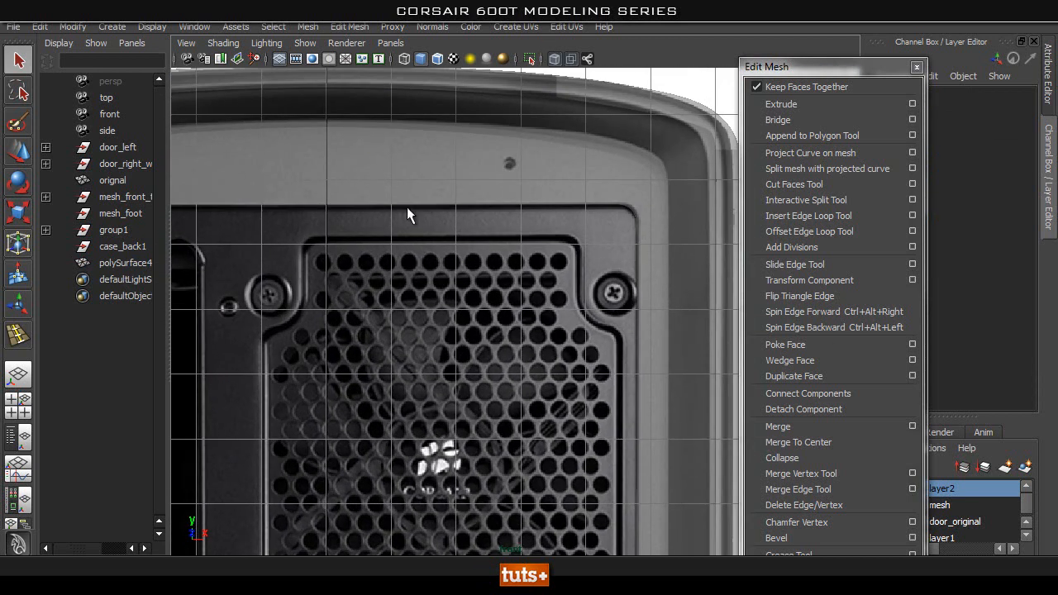
pyautogui.keyDown('alt'); pyautogui.moveTo(324, 239); pyautogui.dragTo(256, 277, button='right'); pyautogui.keyUp('alt')
pyautogui.keyDown('alt'); pyautogui.moveTo(396, 480); pyautogui.dragTo(485, 352, button='middle'); pyautogui.keyUp('alt')
pyautogui.keyDown('alt'); pyautogui.moveTo(485, 351); pyautogui.dragTo(517, 247, button='right'); pyautogui.keyUp('alt')
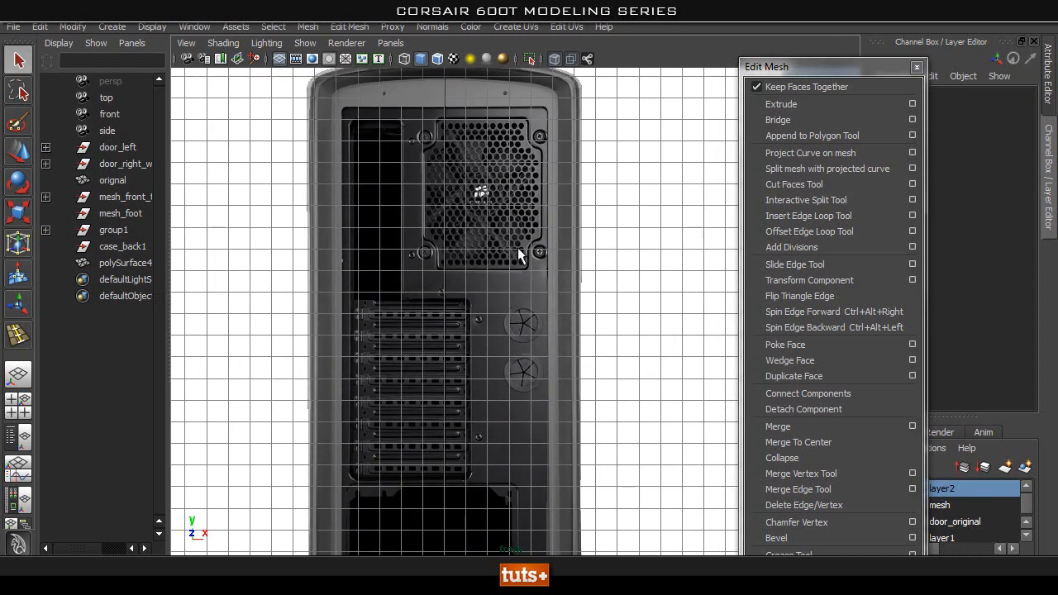